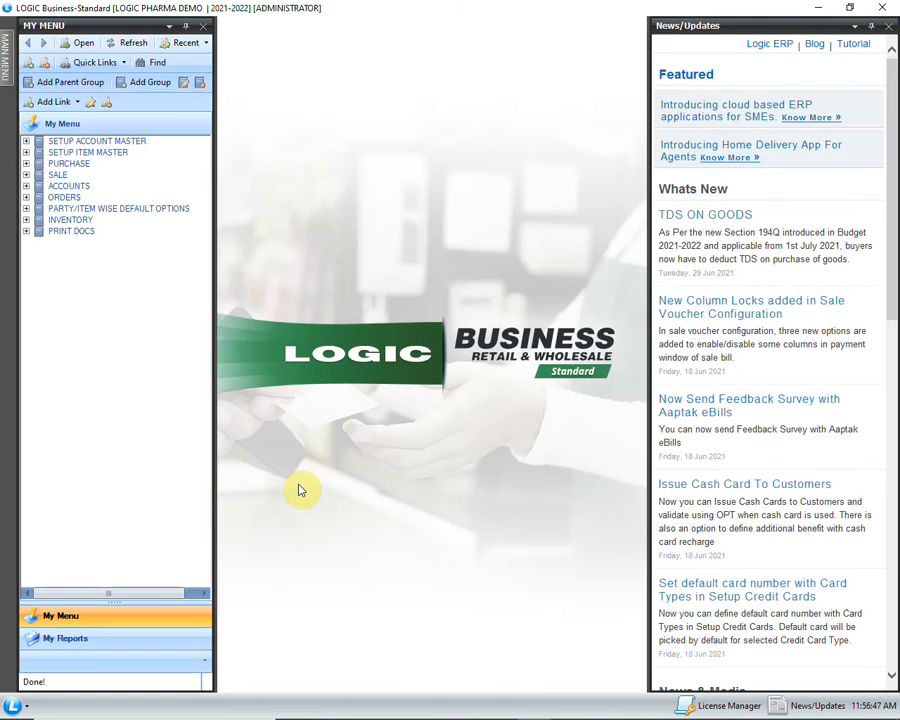
Open the Setup New Account form from the Setup Account Master group
{"action": "left_click", "coordinate": [27, 144]}
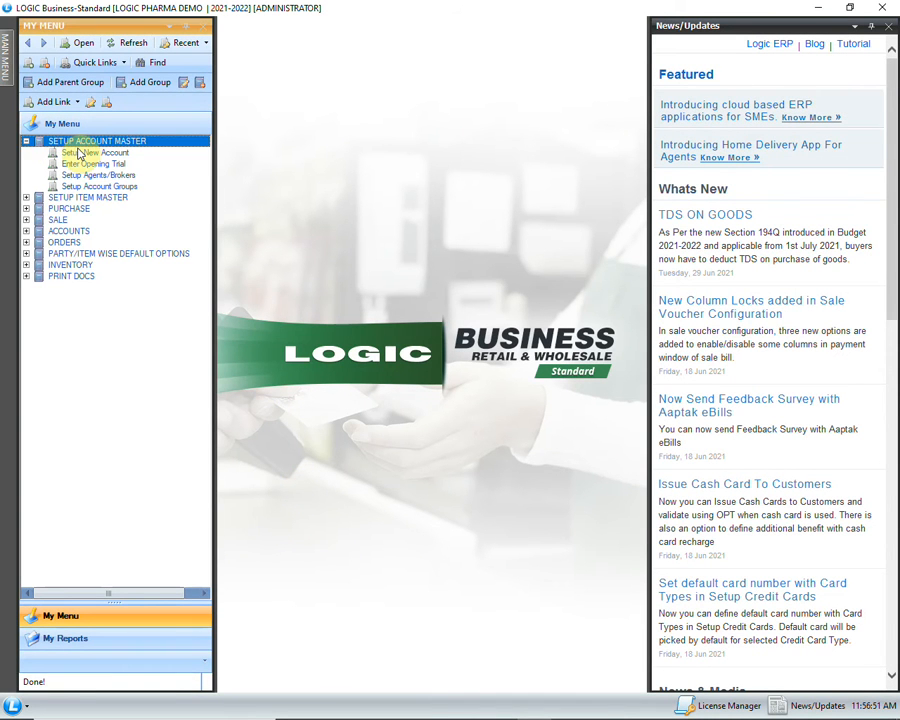
{"action": "left_click", "coordinate": [72, 153]}
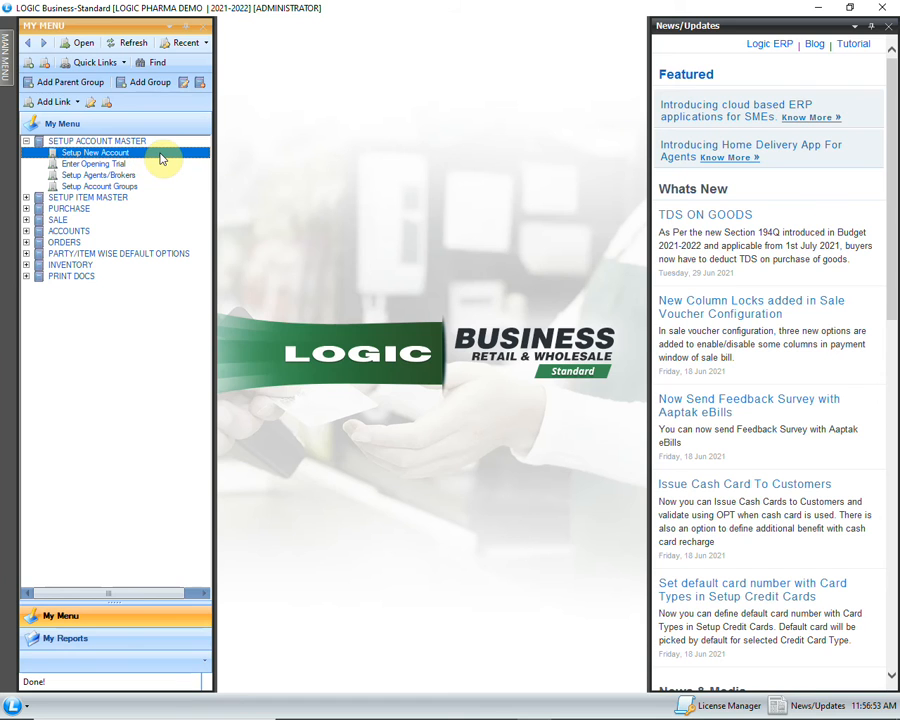
{"action": "double_click", "coordinate": [160, 156]}
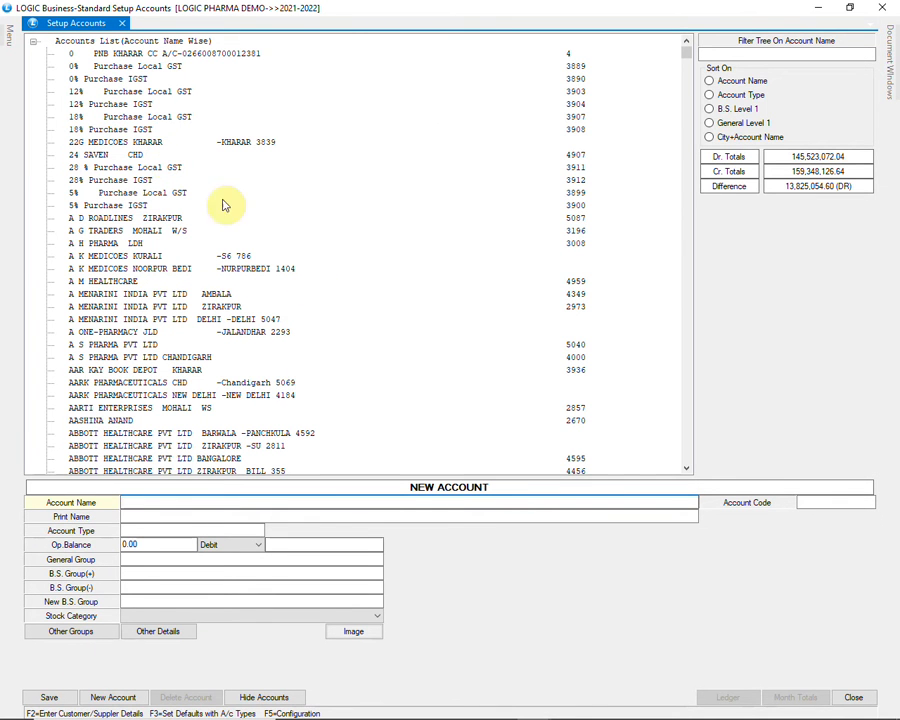
Name the new account AB PHARMA and set its account type to CUSTOMER
{"action": "type", "text": "AB PHARMA"}
{"action": "key", "text": "Return"}
{"action": "key", "text": "Return"}
{"action": "type", "text": "C"}
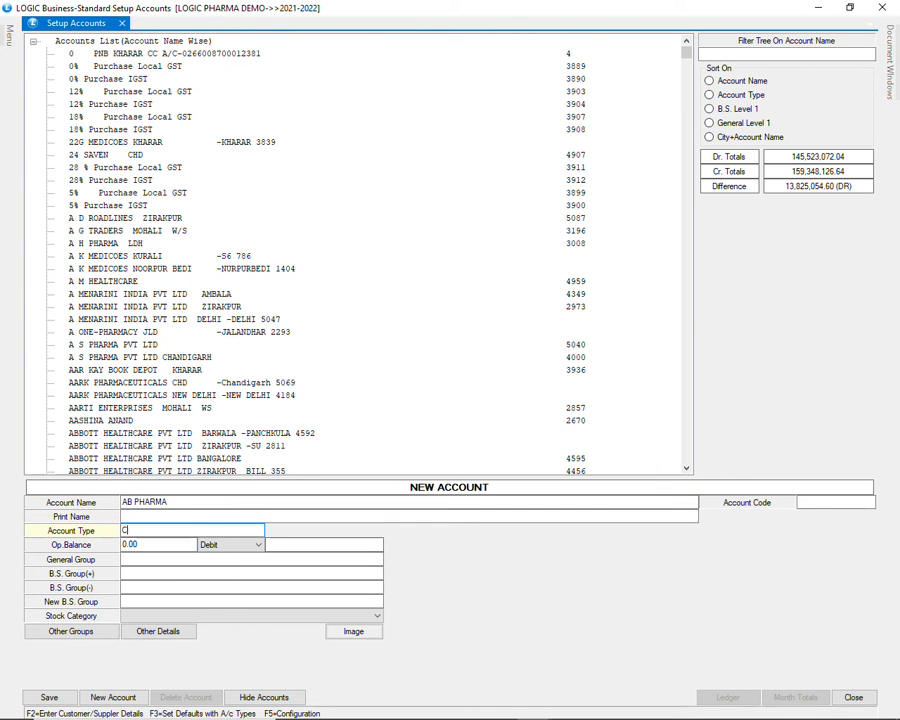
{"action": "type", "text": "US"}
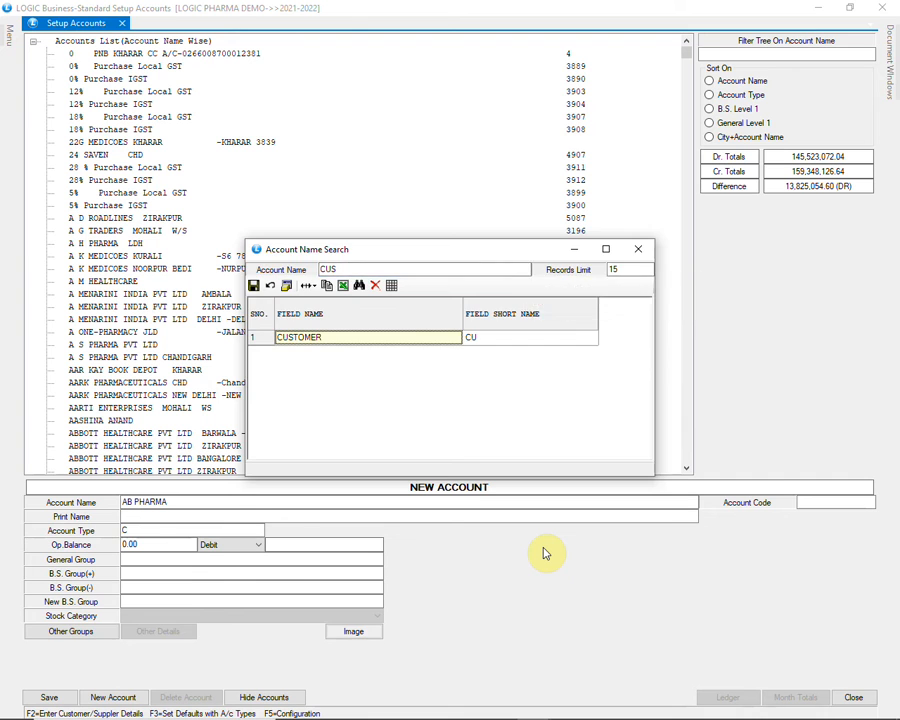
{"action": "key", "text": "Return"}
{"action": "key", "text": "Return"}
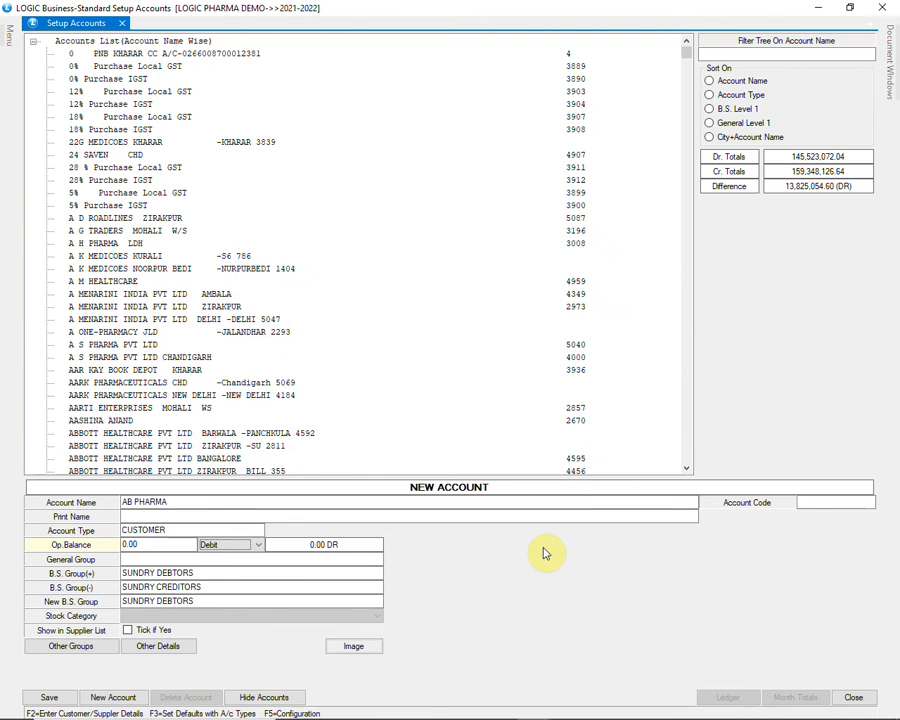
Open the customer's other details and examine the address, mobile number, sale nature, GST registration type, GST number and GST state fields
{"action": "left_click", "coordinate": [189, 653]}
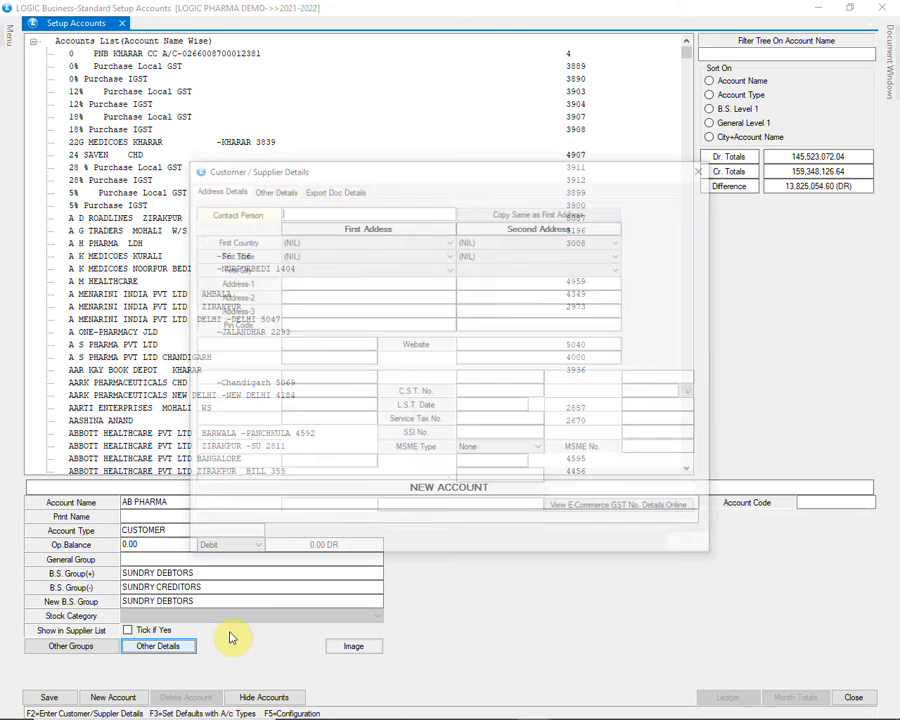
{"action": "left_click", "coordinate": [313, 282]}
{"action": "key", "text": "Return"}
{"action": "key", "text": "Return"}
{"action": "left_click", "coordinate": [298, 391]}
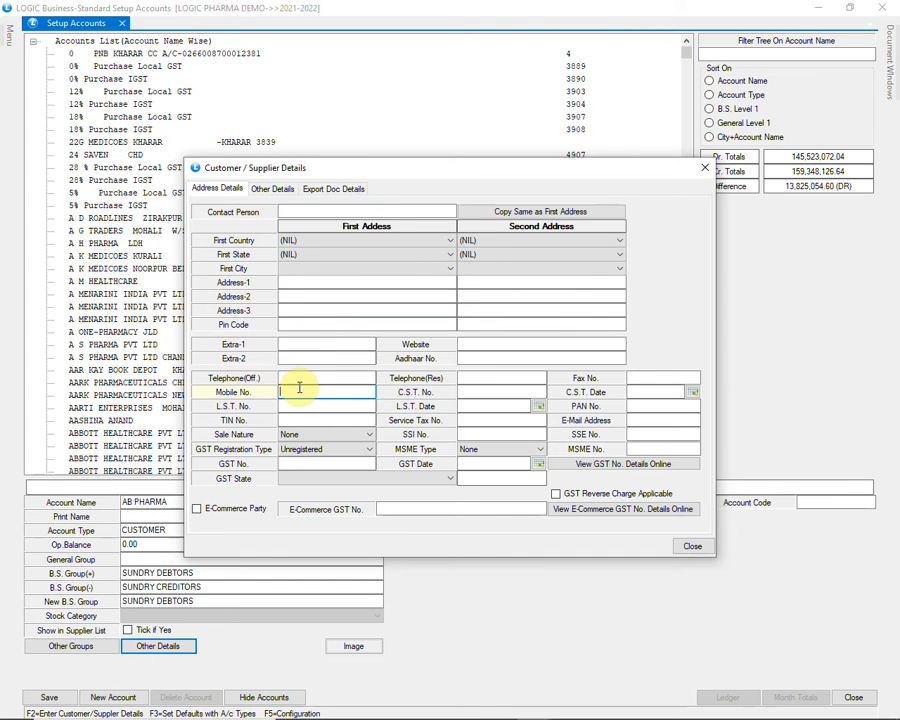
{"action": "left_click", "coordinate": [348, 436]}
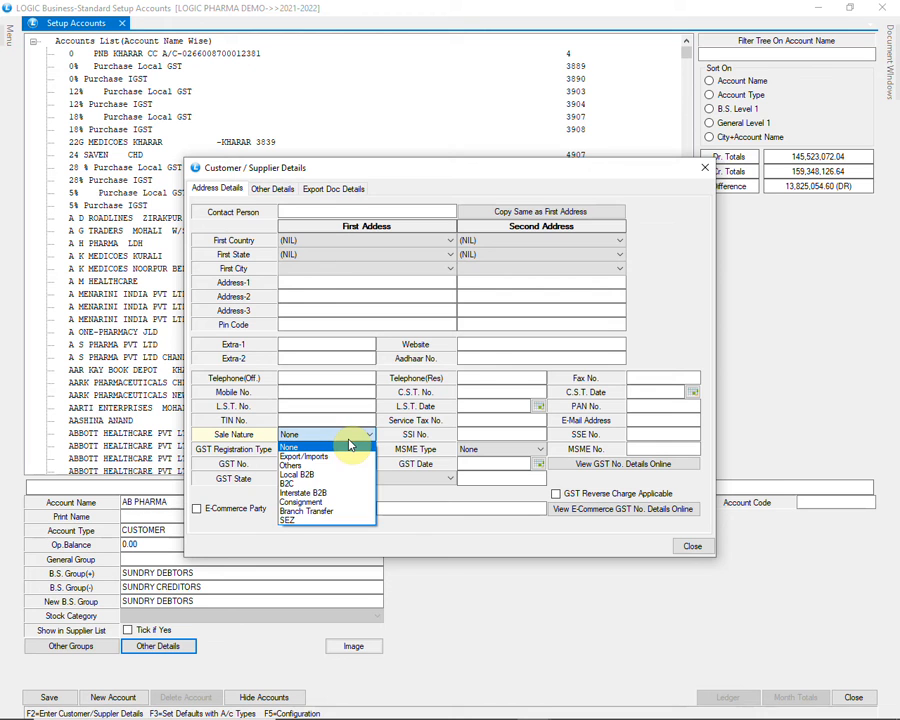
{"action": "left_click", "coordinate": [350, 446]}
{"action": "left_click", "coordinate": [350, 450]}
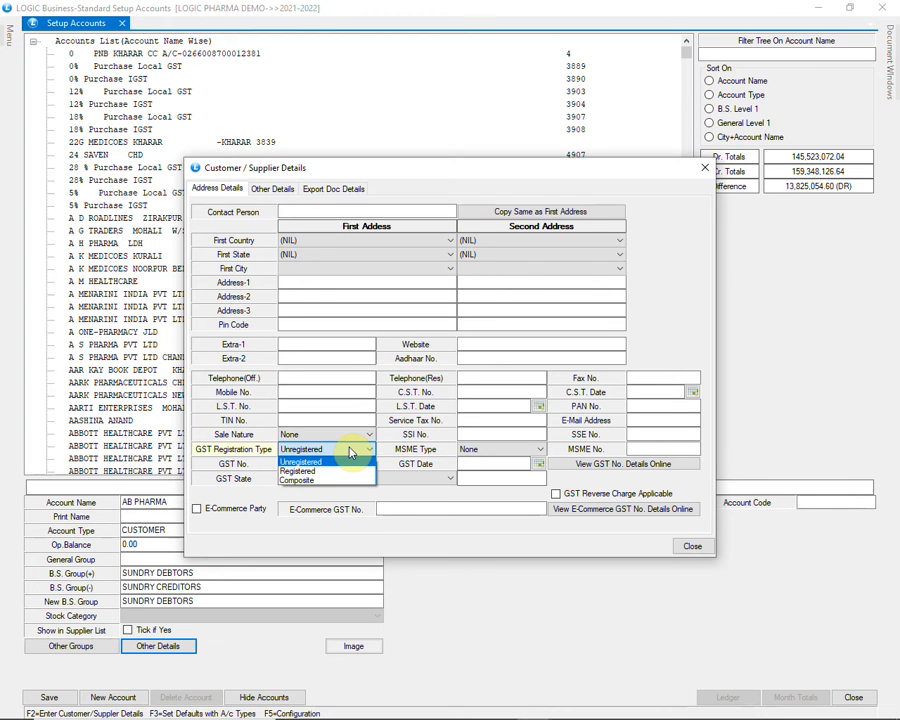
{"action": "left_click", "coordinate": [350, 452]}
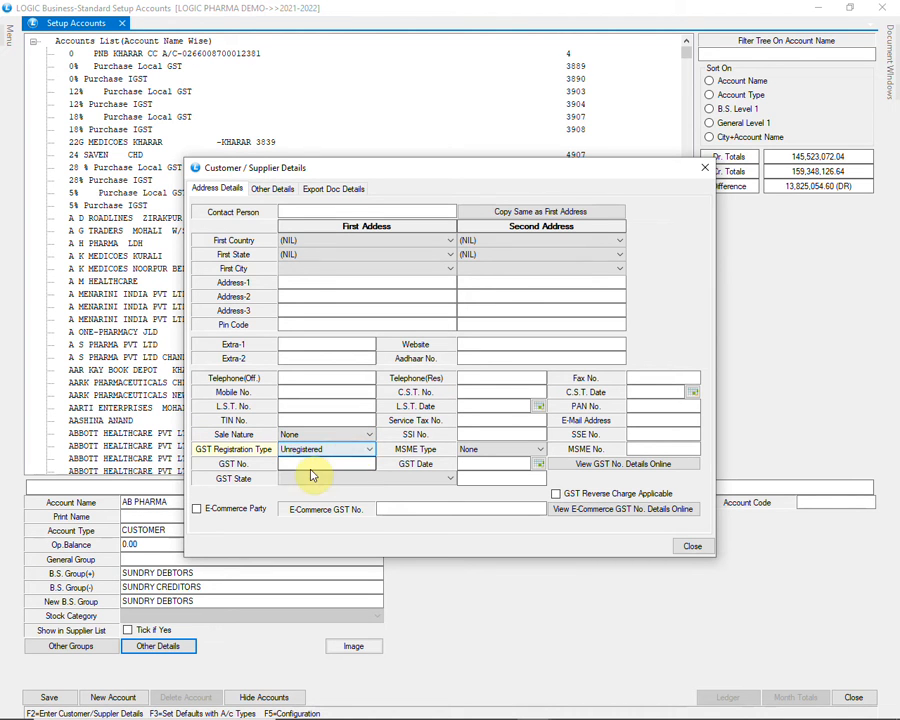
{"action": "left_click", "coordinate": [310, 464]}
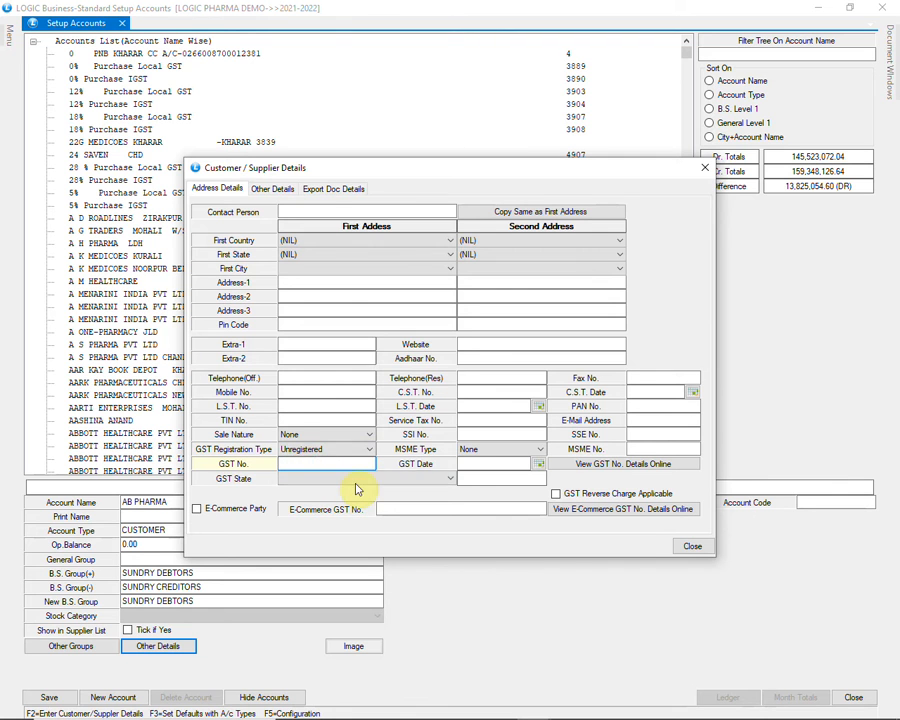
{"action": "left_click", "coordinate": [357, 479]}
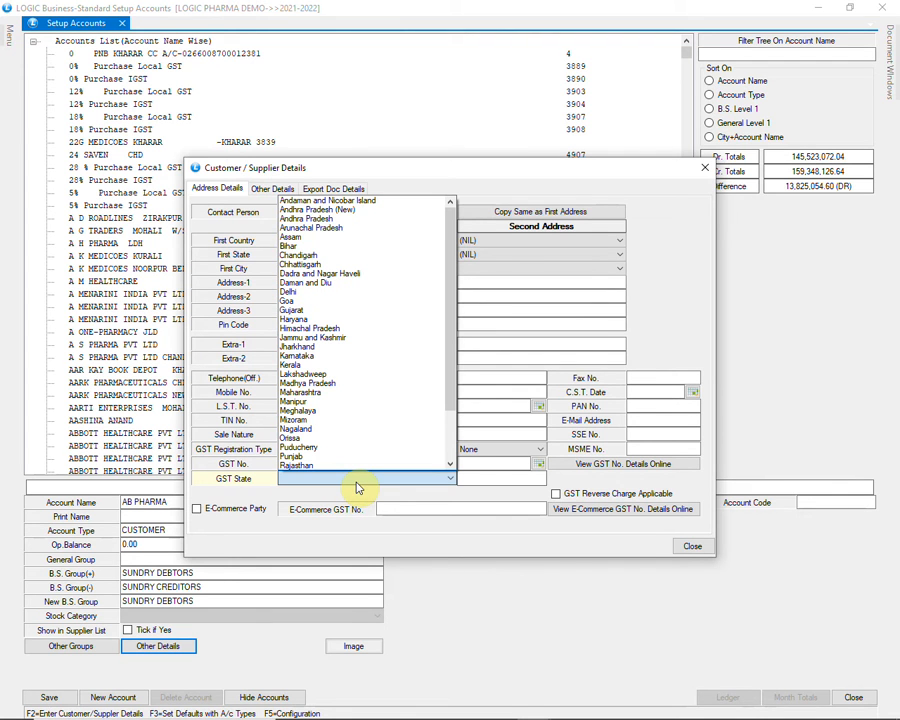
{"action": "scroll", "coordinate": [380, 430], "scroll_direction": "down", "scroll_amount": 3}
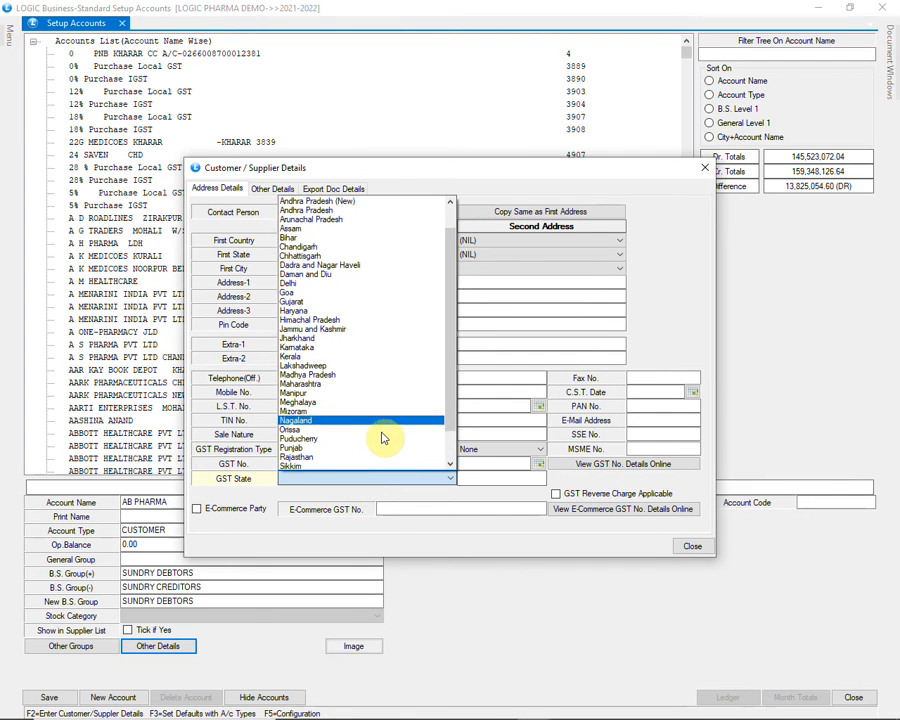
{"action": "left_click", "coordinate": [390, 484]}
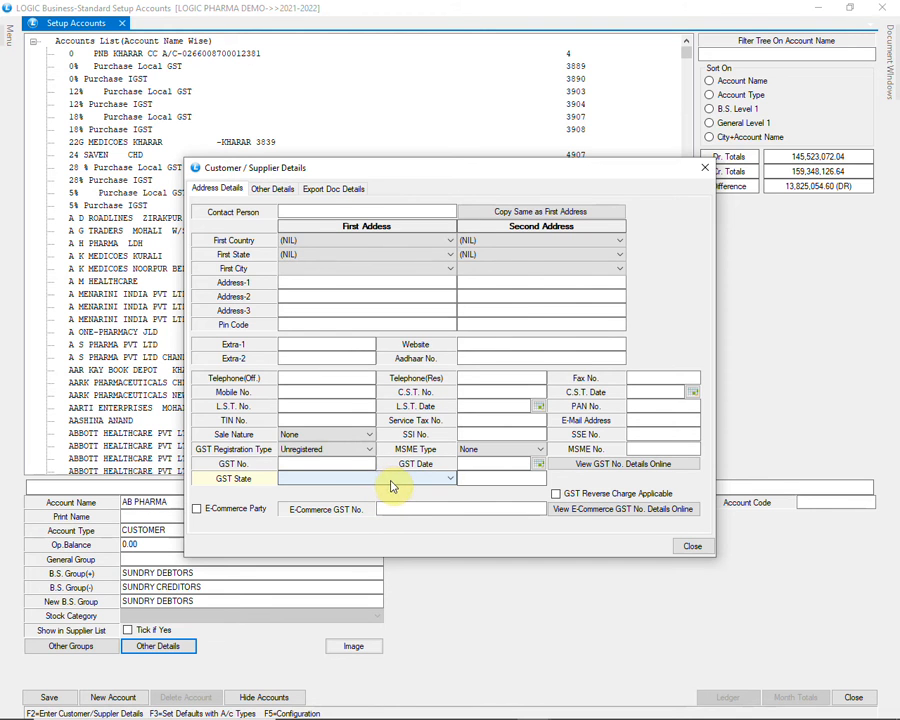
Set the customer's Sale Nature to B2C and review the three drug licence number fields in the other details
{"action": "left_click", "coordinate": [360, 437]}
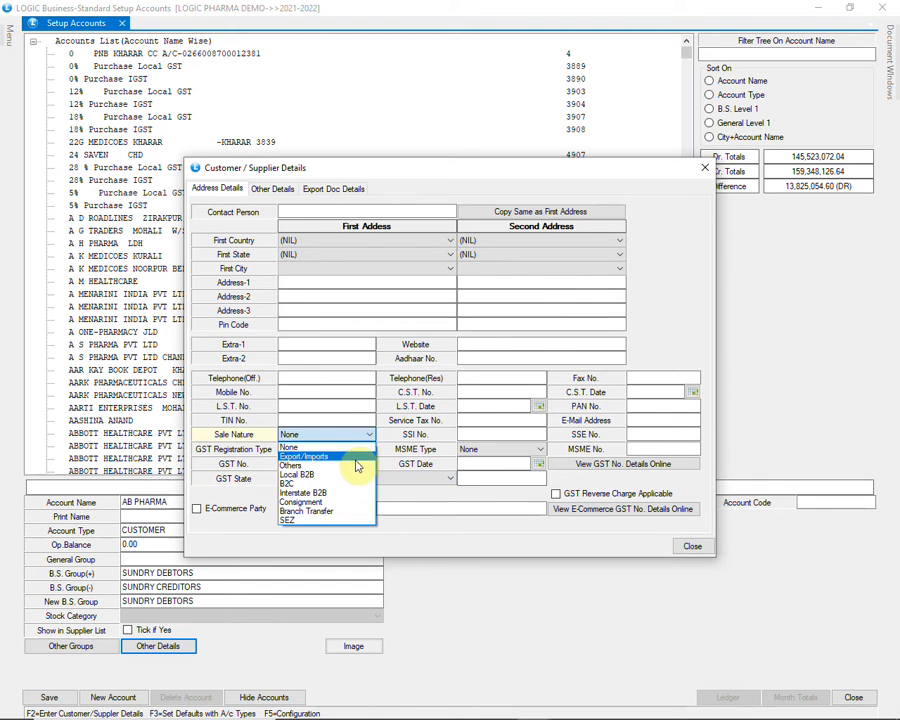
{"action": "left_click", "coordinate": [357, 484]}
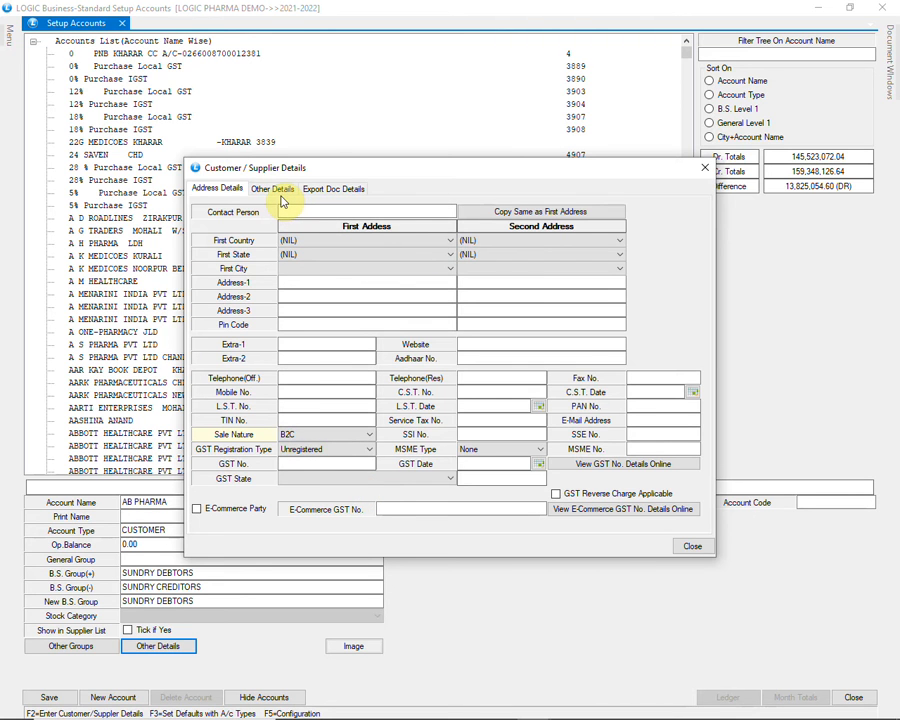
{"action": "left_click", "coordinate": [281, 191]}
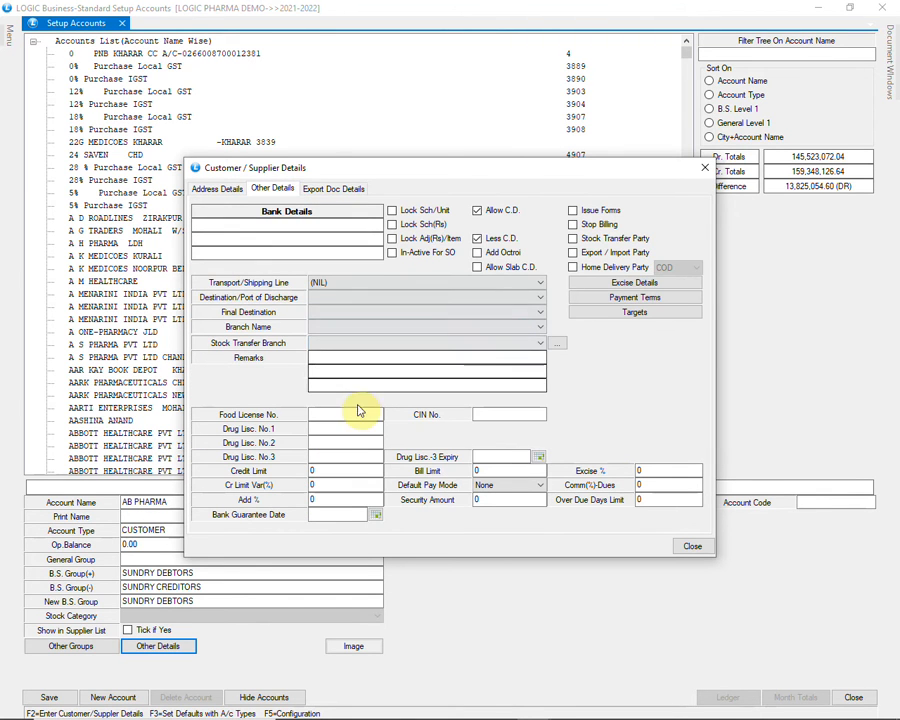
{"action": "left_click", "coordinate": [337, 430]}
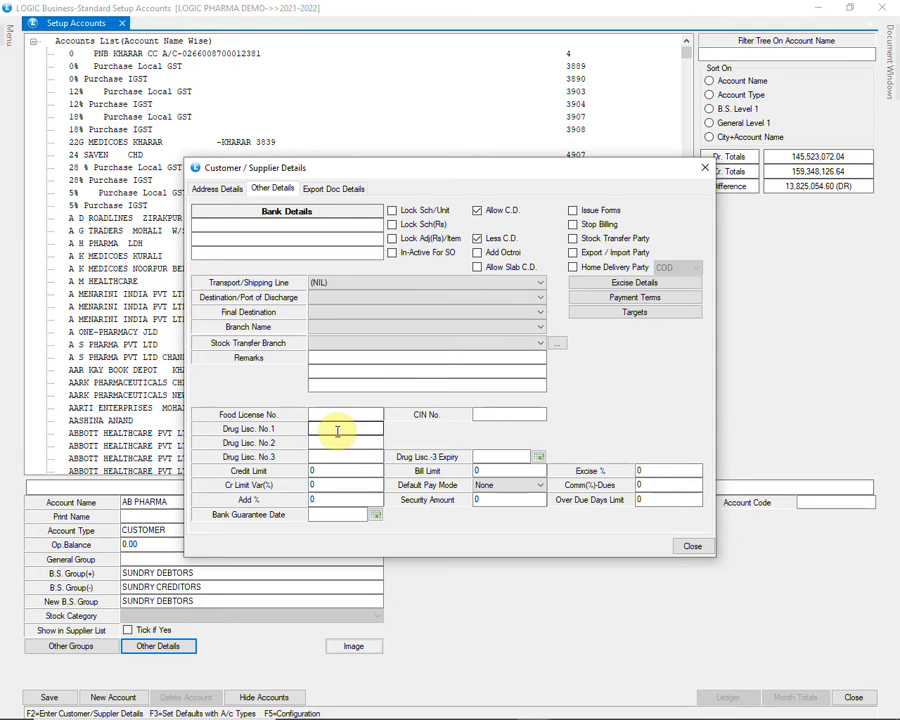
{"action": "left_click", "coordinate": [341, 445]}
{"action": "left_click", "coordinate": [342, 456]}
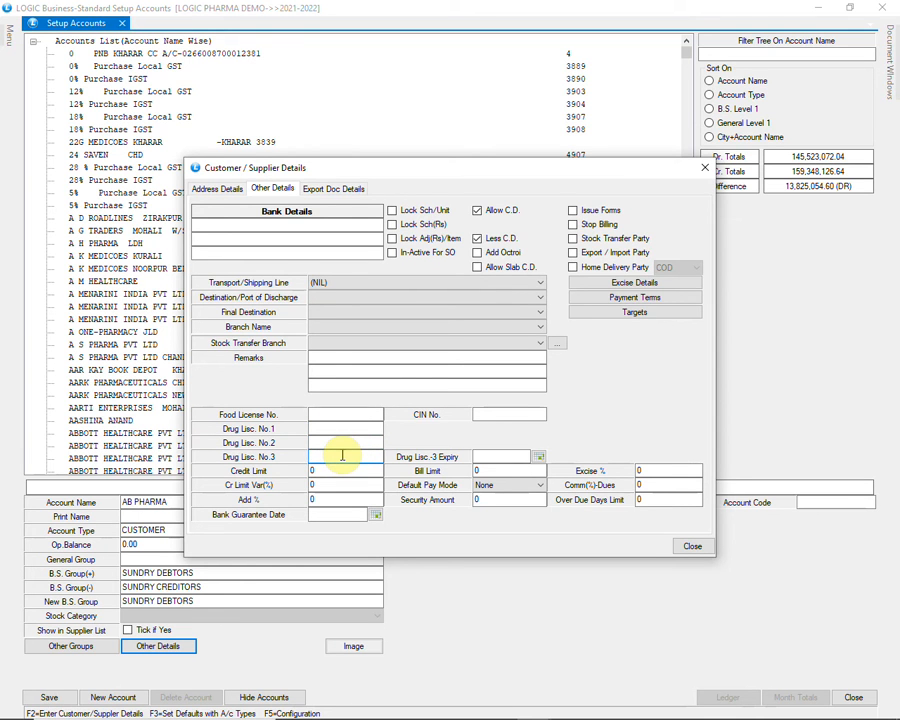
Close the customer details and save the AB PHARMA account to disk
{"action": "left_click", "coordinate": [690, 548]}
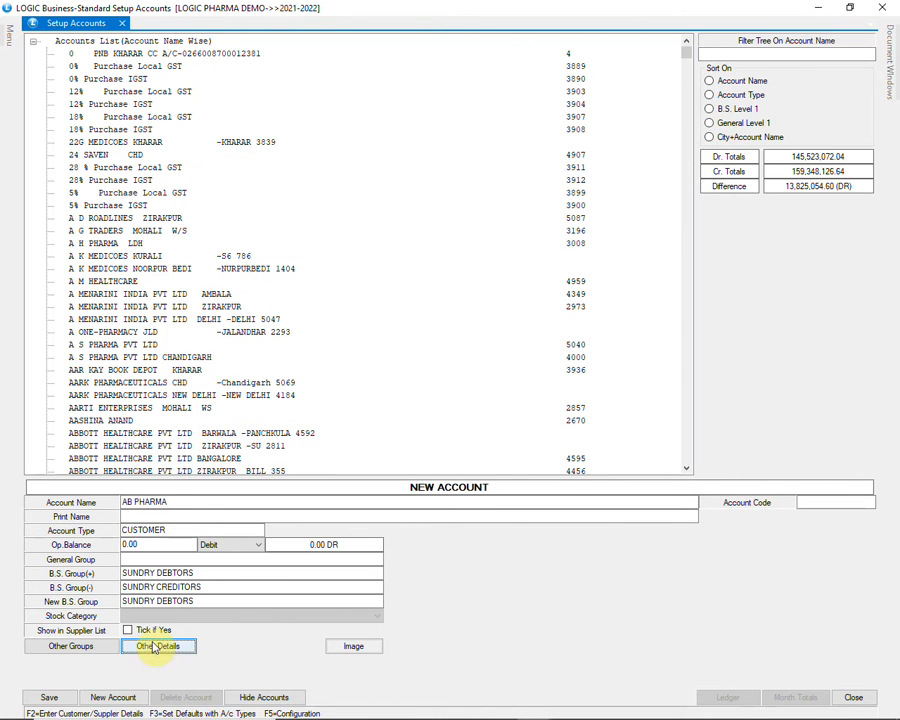
{"action": "left_click", "coordinate": [50, 697]}
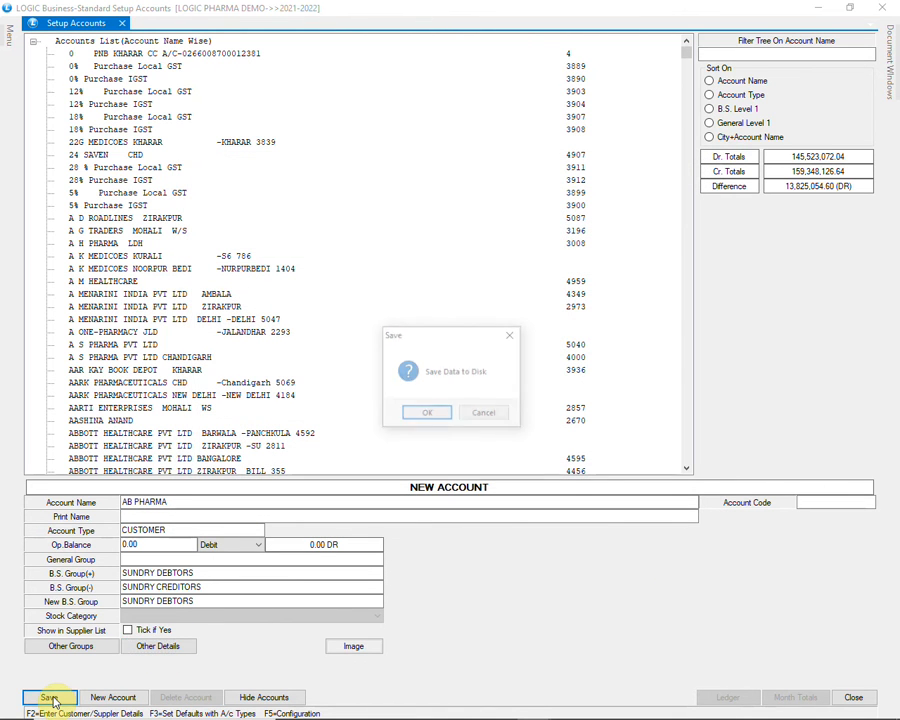
{"action": "left_click", "coordinate": [427, 414]}
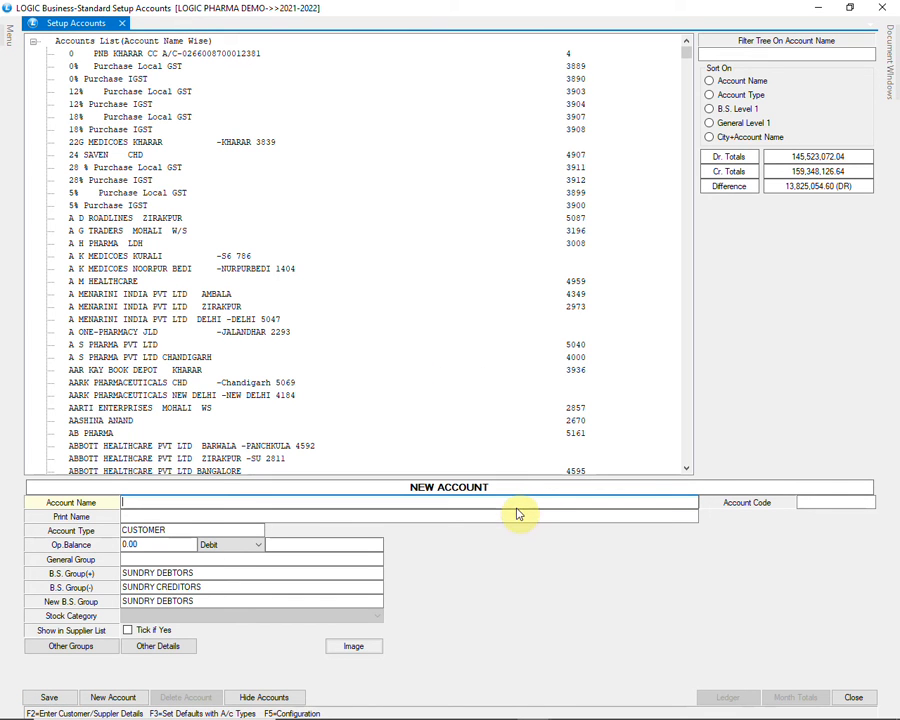
Name another new account SUN PHARMACEUTICAL INDUSTRIES LTD., set its type to SUPPLIER, and accept the default opening balance and groups
{"action": "type", "text": "SUN PHARMACEUTICAL INDUST"}
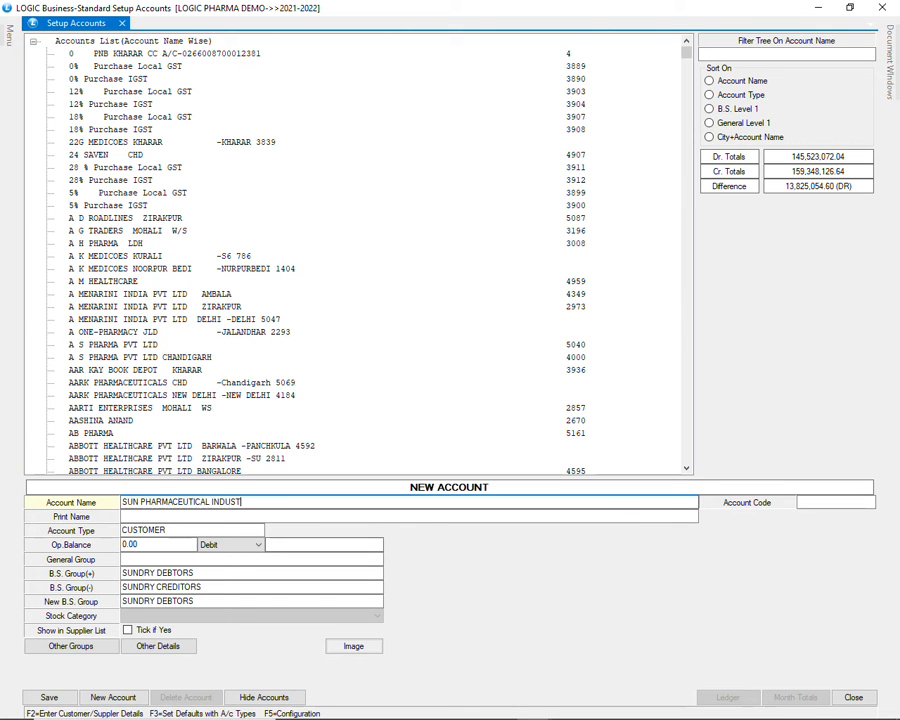
{"action": "key", "text": "Return"}
{"action": "key", "text": "Return"}
{"action": "key", "text": "Return"}
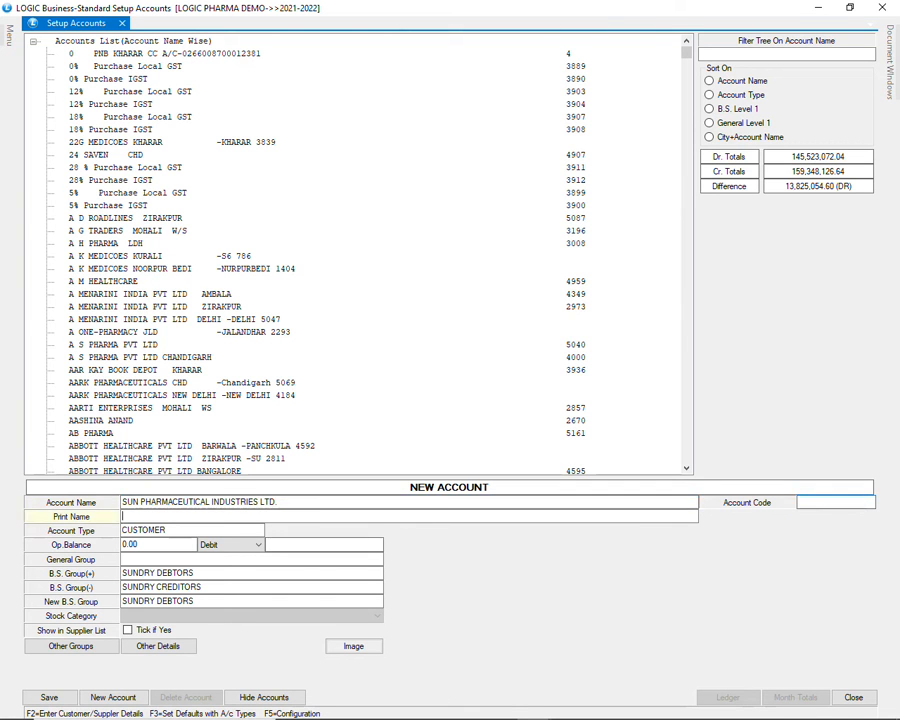
{"action": "type", "text": "SU"}
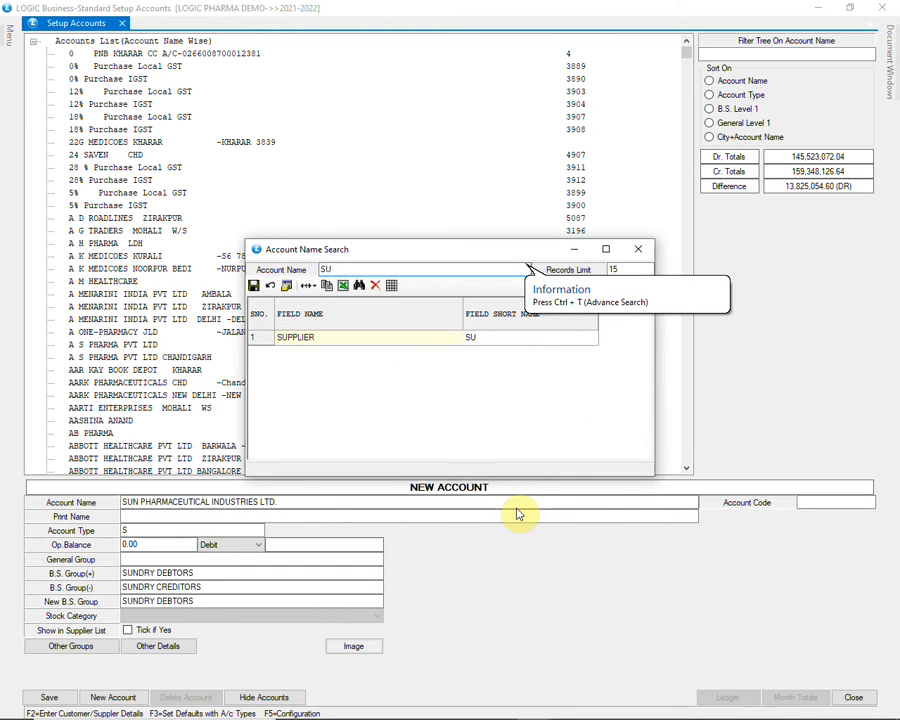
{"action": "key", "text": "Return"}
{"action": "key", "text": "Return"}
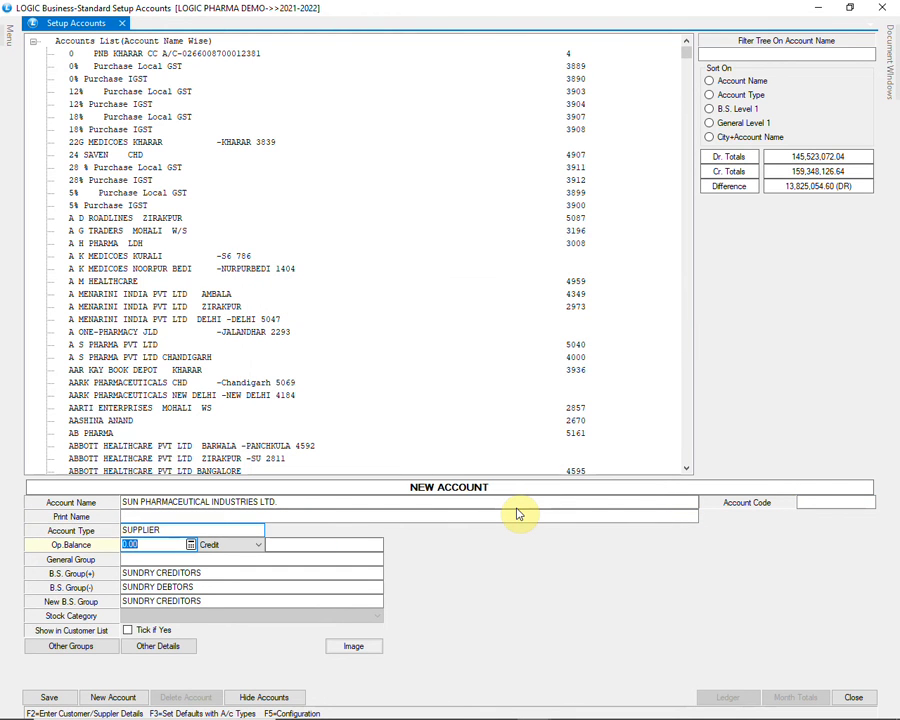
{"action": "key", "text": "Return"}
{"action": "key", "text": "Return"}
{"action": "key", "text": "Return"}
{"action": "key", "text": "Return"}
{"action": "key", "text": "Return"}
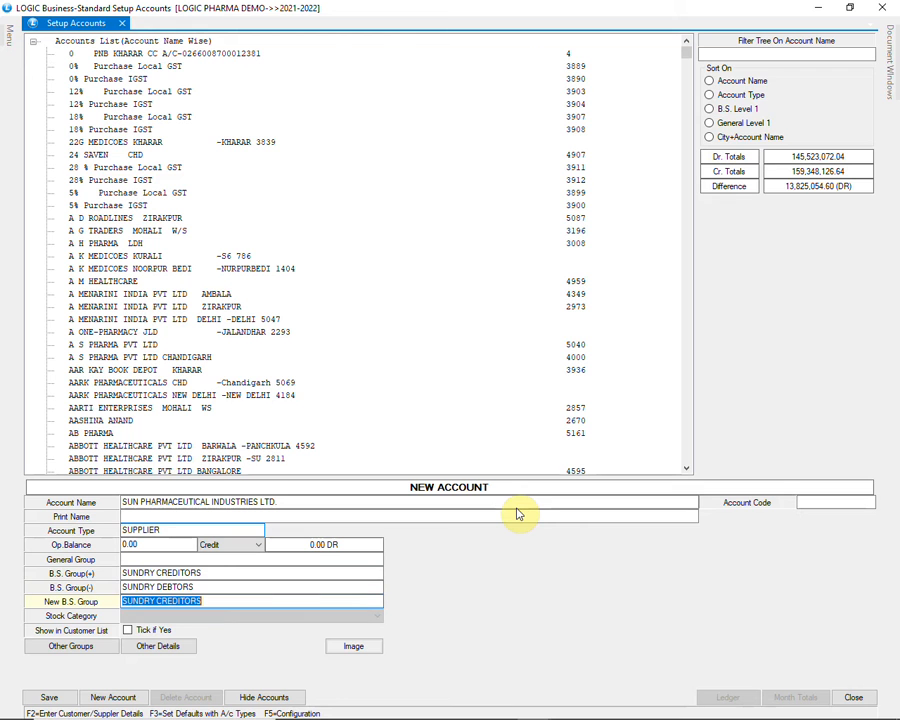
Open the supplier's other details and examine the GST registration type, GST number and GST state fields
{"action": "left_click", "coordinate": [158, 647]}
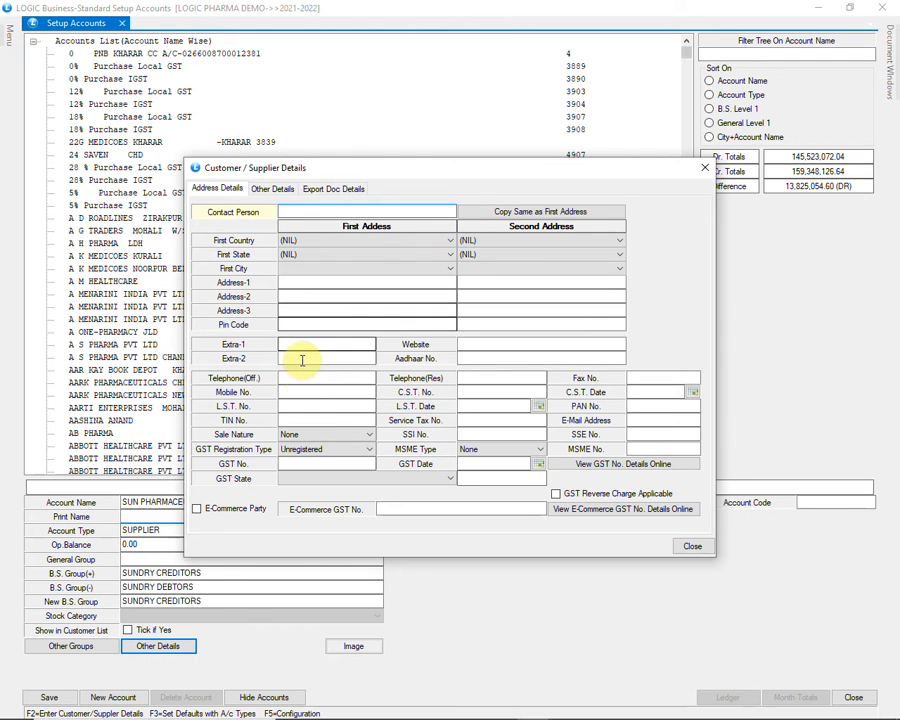
{"action": "left_click", "coordinate": [334, 450]}
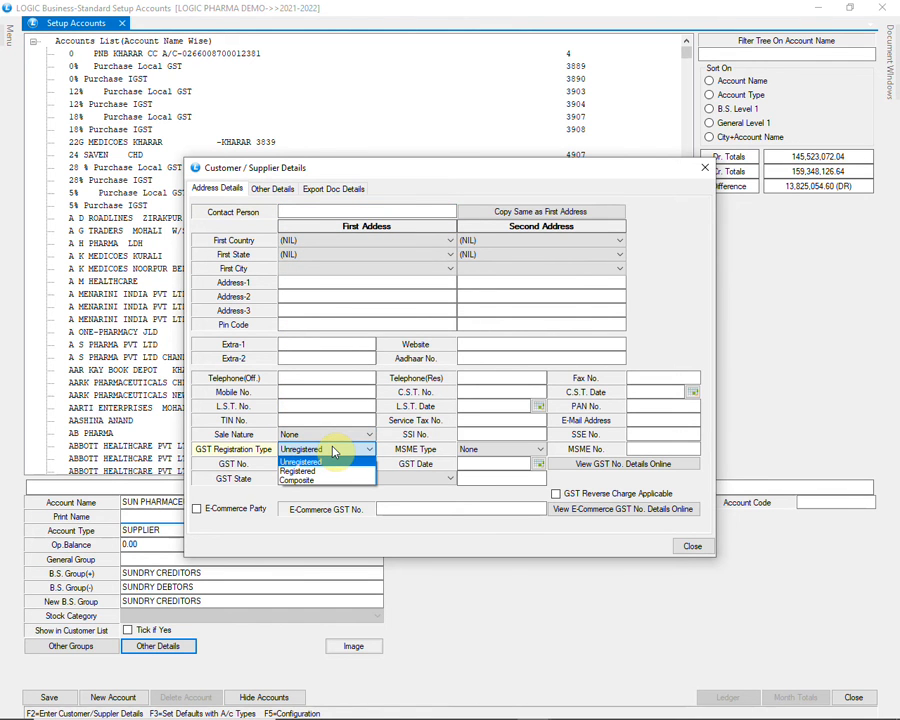
{"action": "left_click", "coordinate": [334, 450]}
{"action": "left_click", "coordinate": [318, 466]}
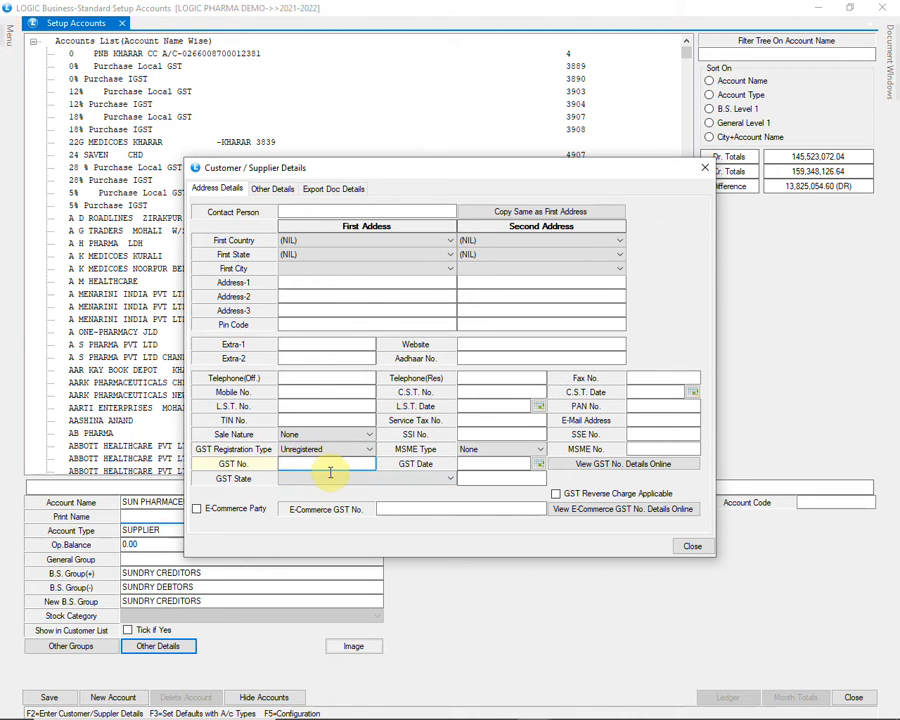
{"action": "left_click", "coordinate": [336, 477]}
{"action": "left_click", "coordinate": [336, 478]}
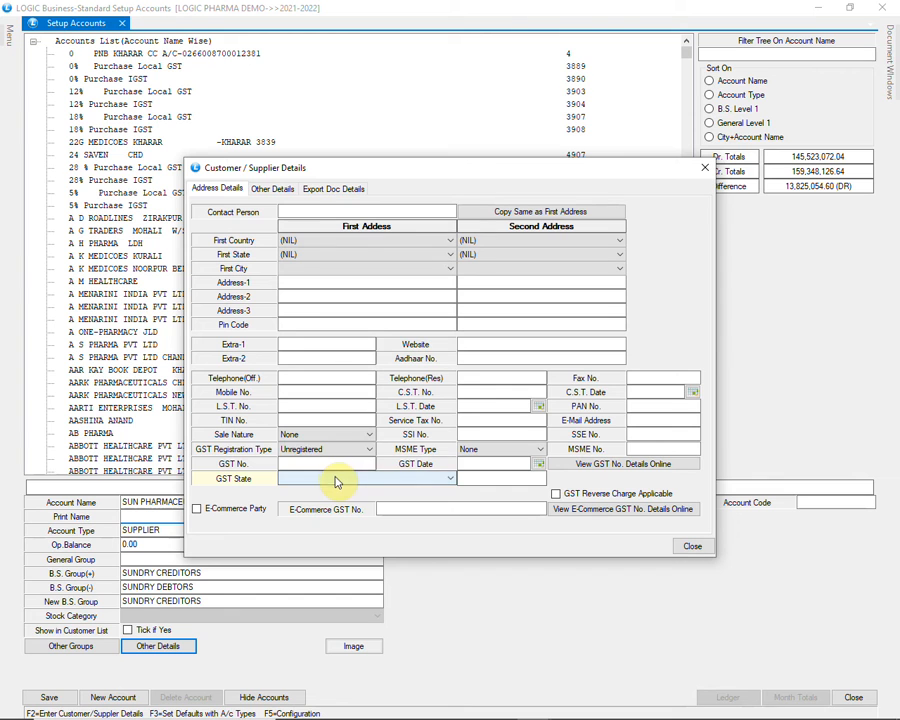
Set the supplier's Sale Nature to B2C and review the drug licence number fields in the other details
{"action": "left_click", "coordinate": [333, 435]}
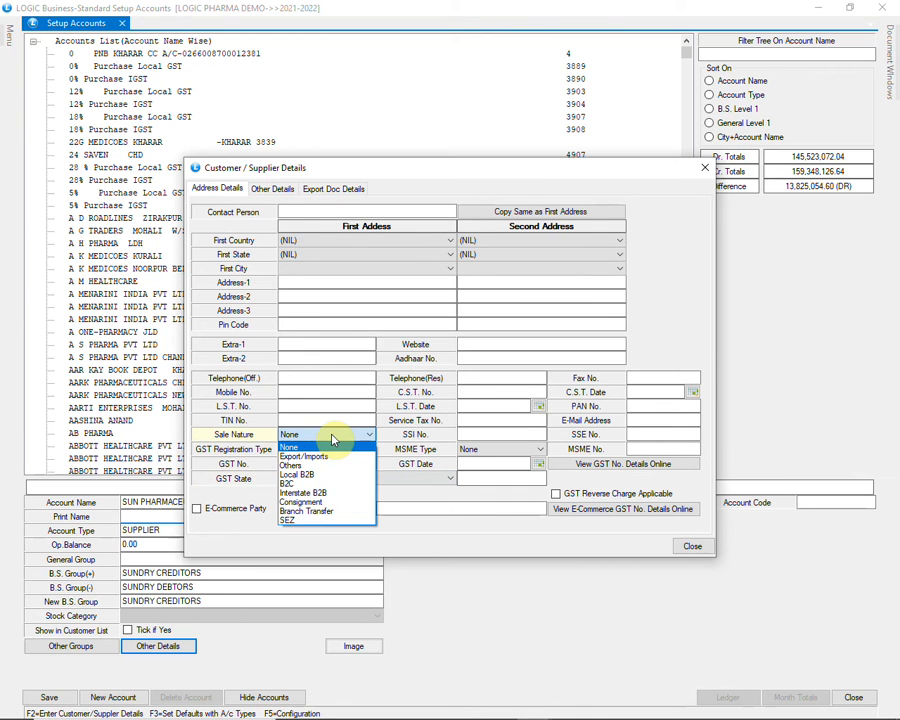
{"action": "left_click", "coordinate": [360, 483]}
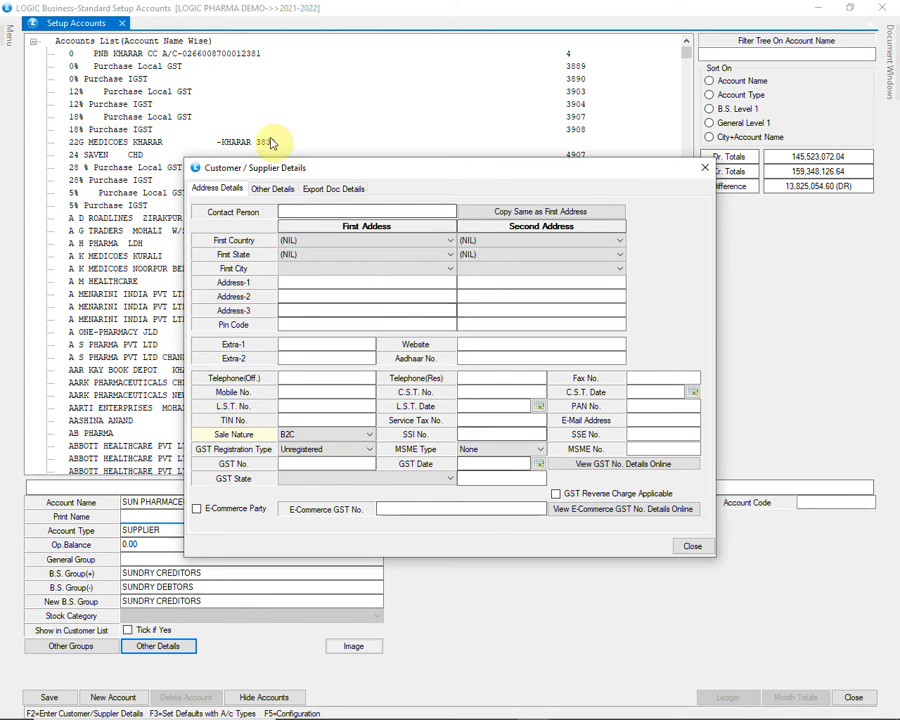
{"action": "left_click", "coordinate": [280, 190]}
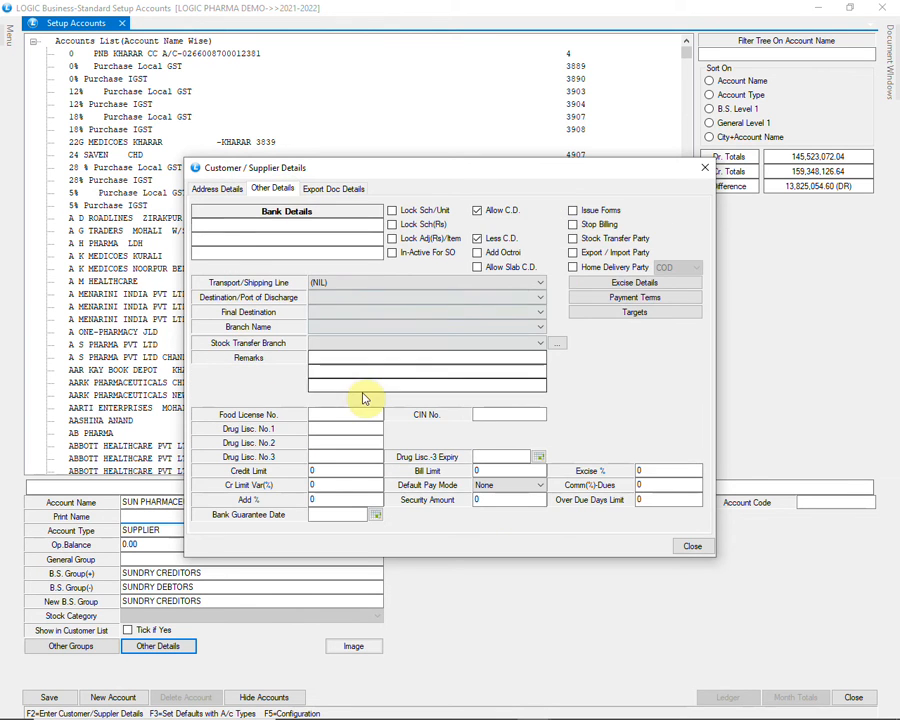
{"action": "left_click", "coordinate": [328, 444]}
{"action": "left_click", "coordinate": [326, 455]}
Close the supplier details and save the SUN PHARMACEUTICAL INDUSTRIES LTD. account to disk
{"action": "left_click", "coordinate": [692, 546]}
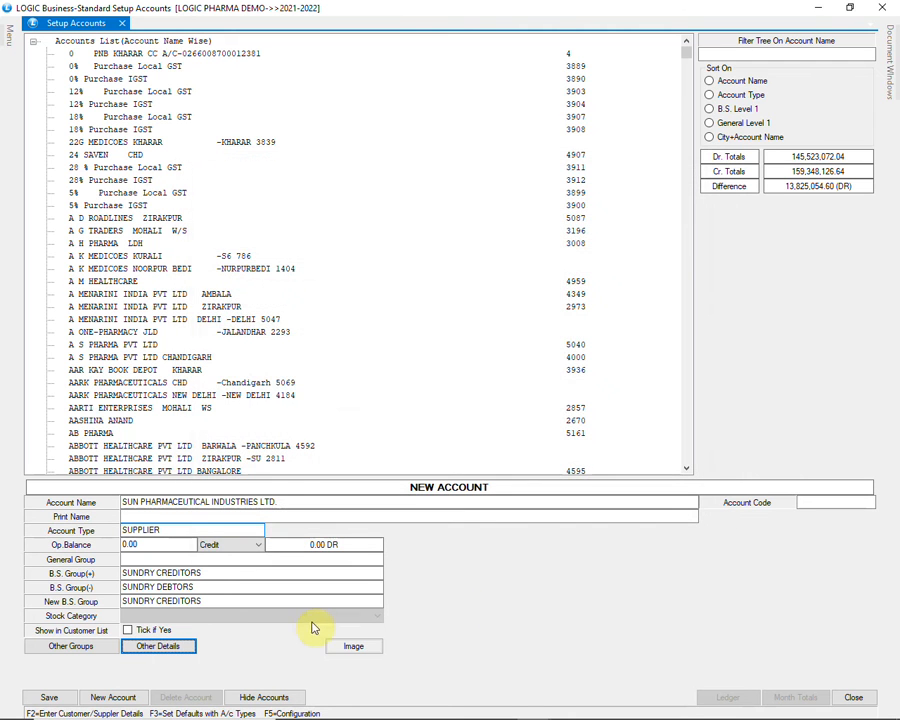
{"action": "left_click", "coordinate": [40, 697]}
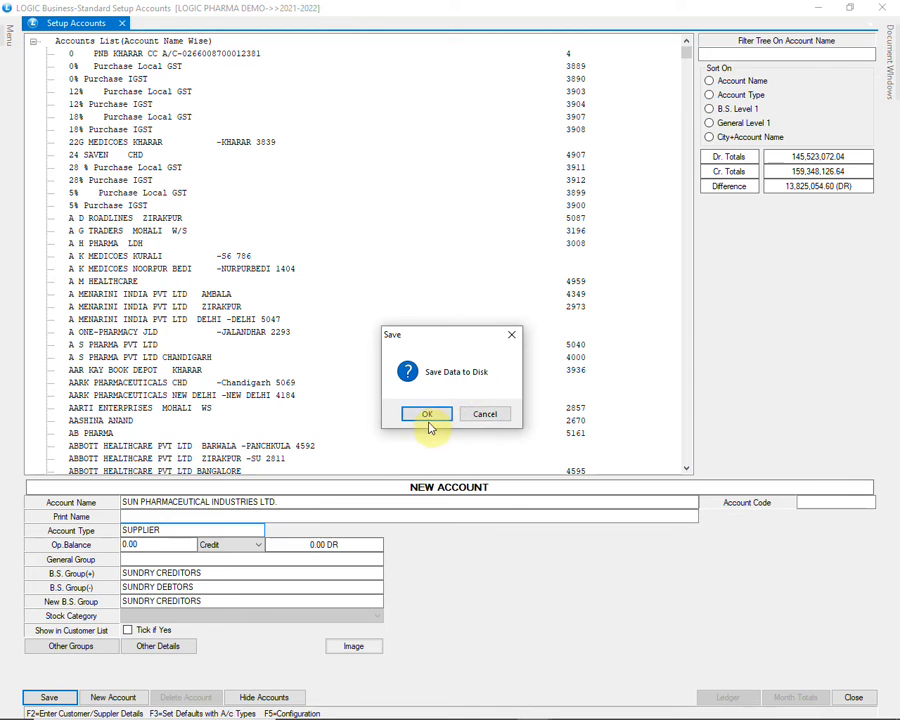
{"action": "left_click", "coordinate": [427, 415]}
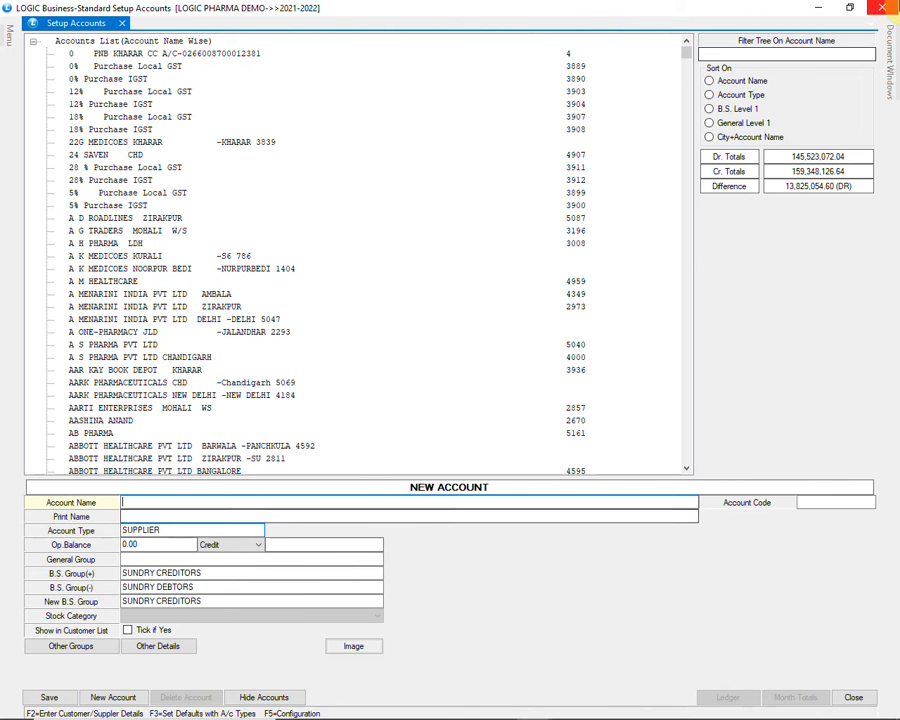
Close the account setup window and open Setup Account Groups from the account master
{"action": "left_click", "coordinate": [882, 7]}
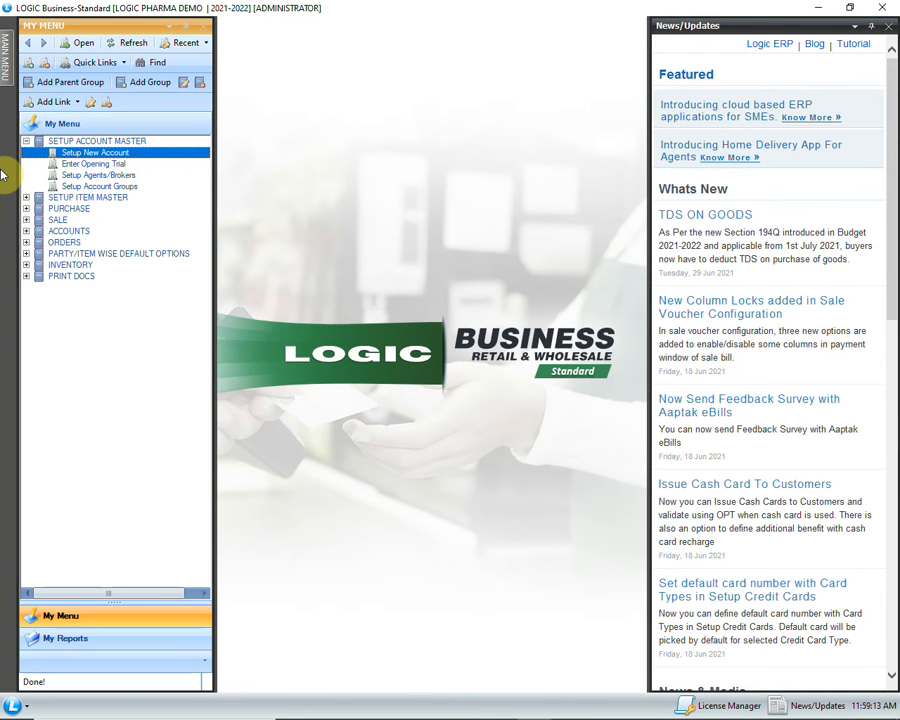
{"action": "left_click", "coordinate": [85, 186]}
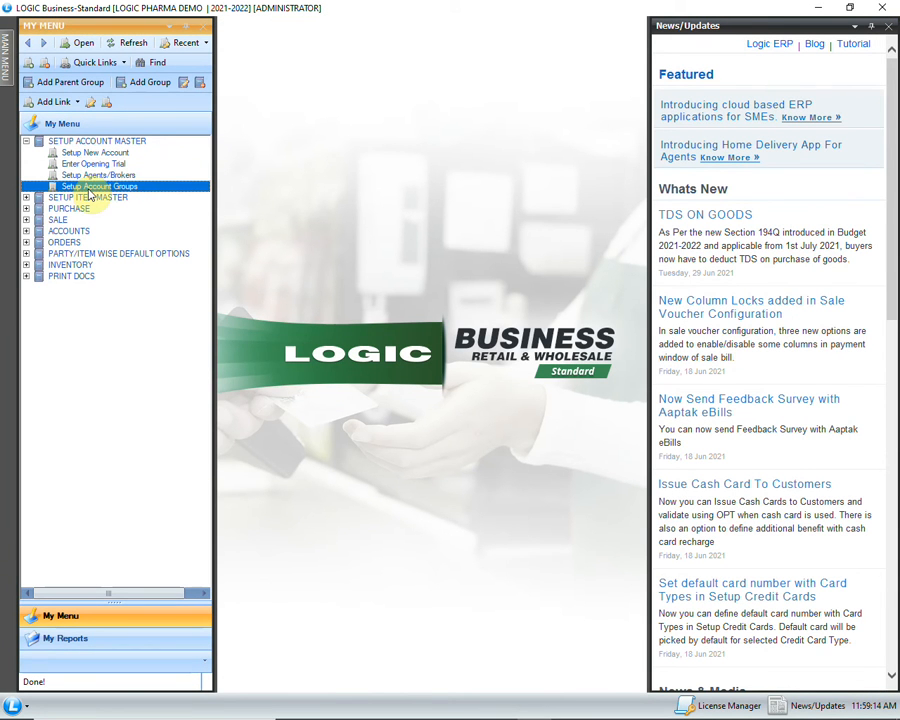
{"action": "double_click", "coordinate": [143, 188]}
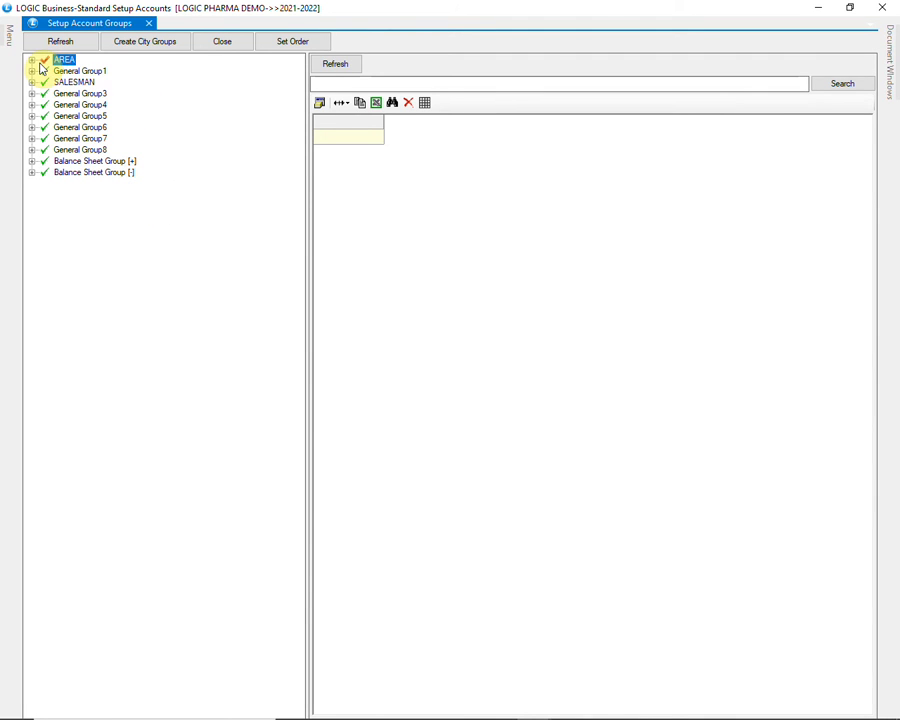
Expand the AREA group down to its first level and examine the full list of city groups
{"action": "left_click", "coordinate": [32, 61]}
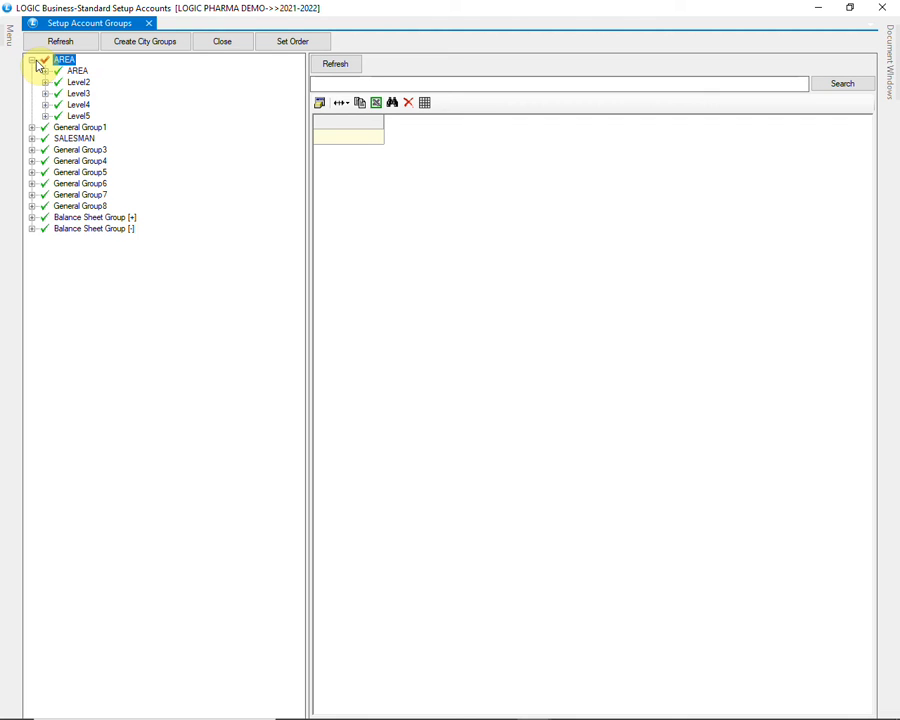
{"action": "left_click", "coordinate": [44, 72]}
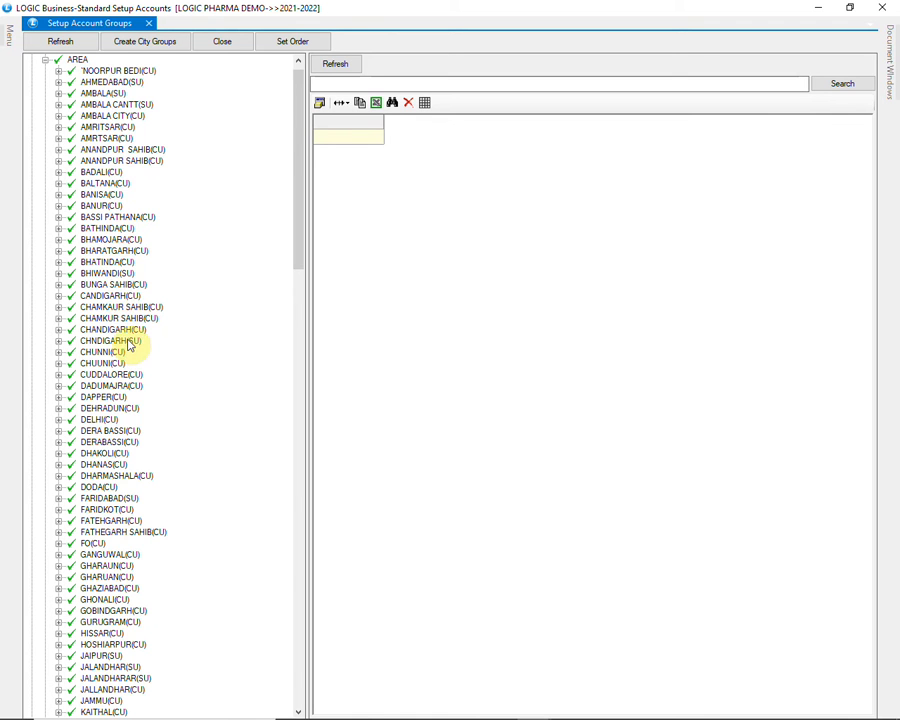
{"action": "scroll", "coordinate": [126, 340], "scroll_direction": "down", "scroll_amount": 7}
{"action": "scroll", "coordinate": [122, 352], "scroll_direction": "down", "scroll_amount": 11}
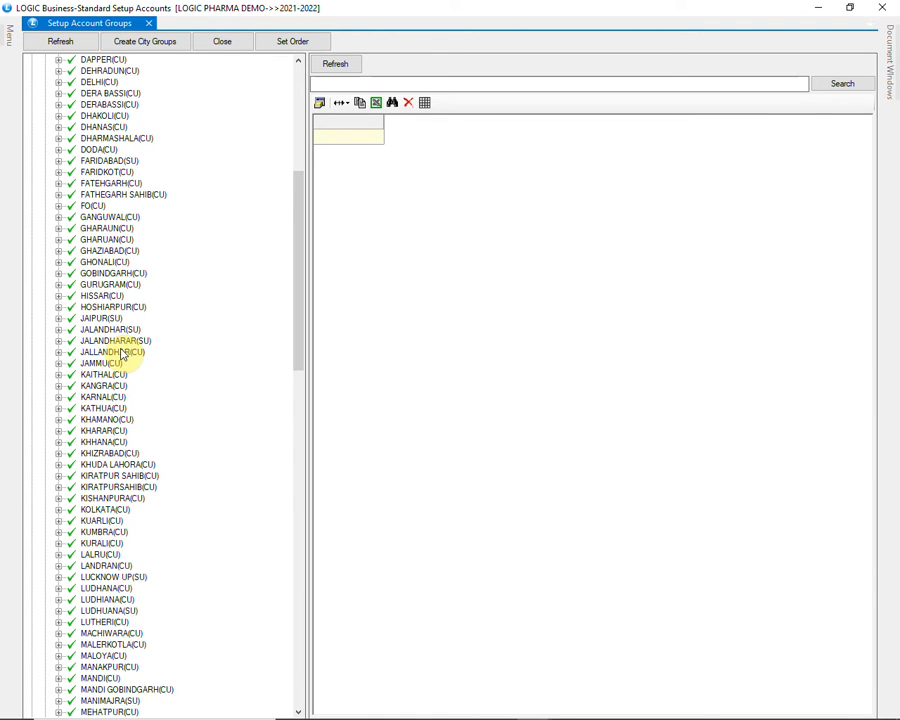
{"action": "scroll", "coordinate": [122, 352], "scroll_direction": "down", "scroll_amount": 9}
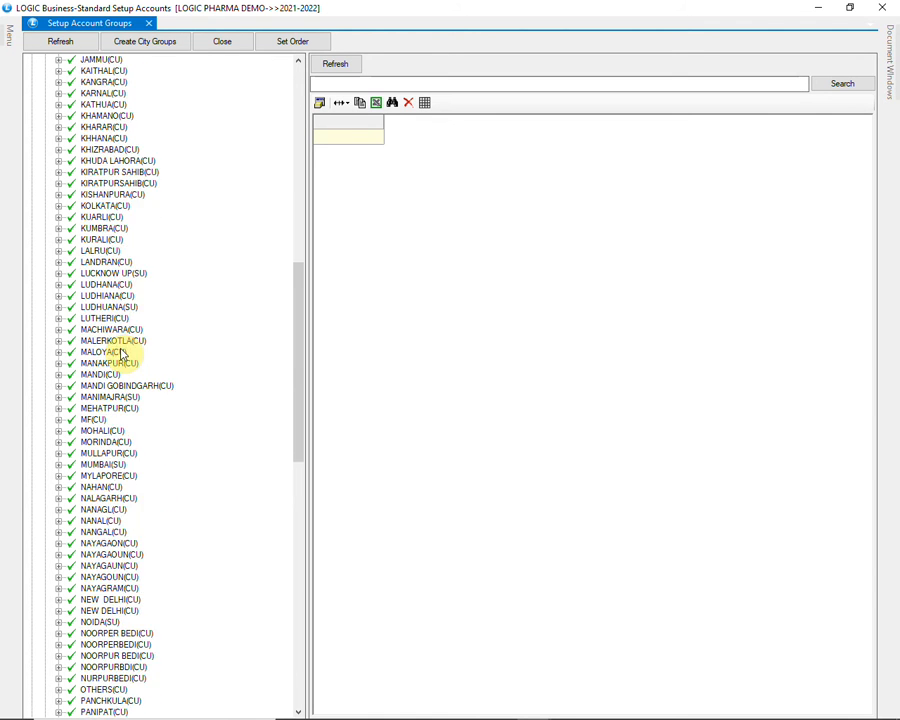
{"action": "scroll", "coordinate": [122, 352], "scroll_direction": "down", "scroll_amount": 1}
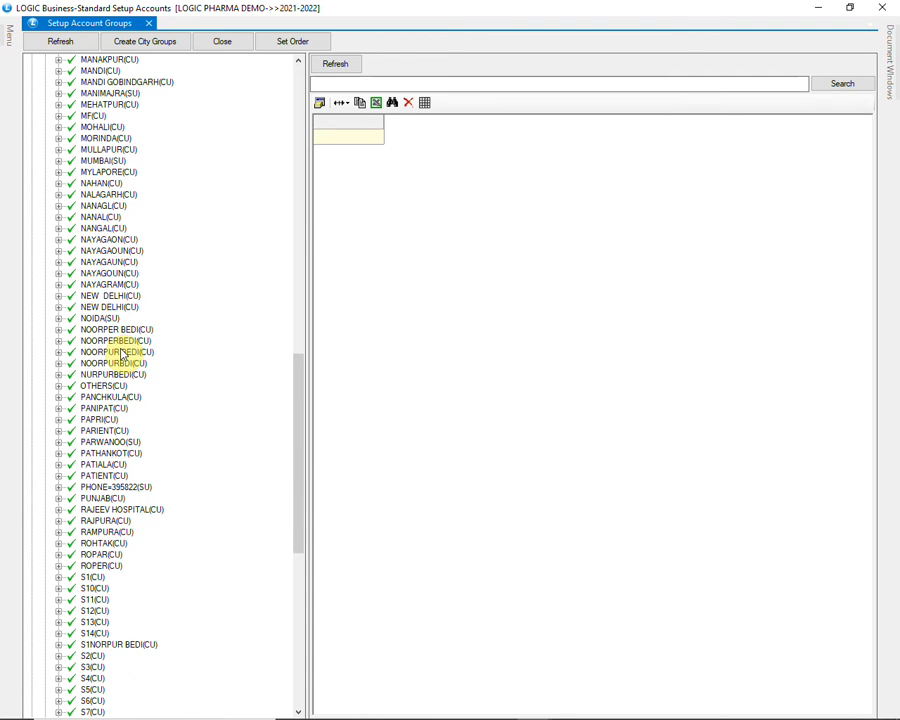
{"action": "scroll", "coordinate": [122, 352], "scroll_direction": "down", "scroll_amount": 14}
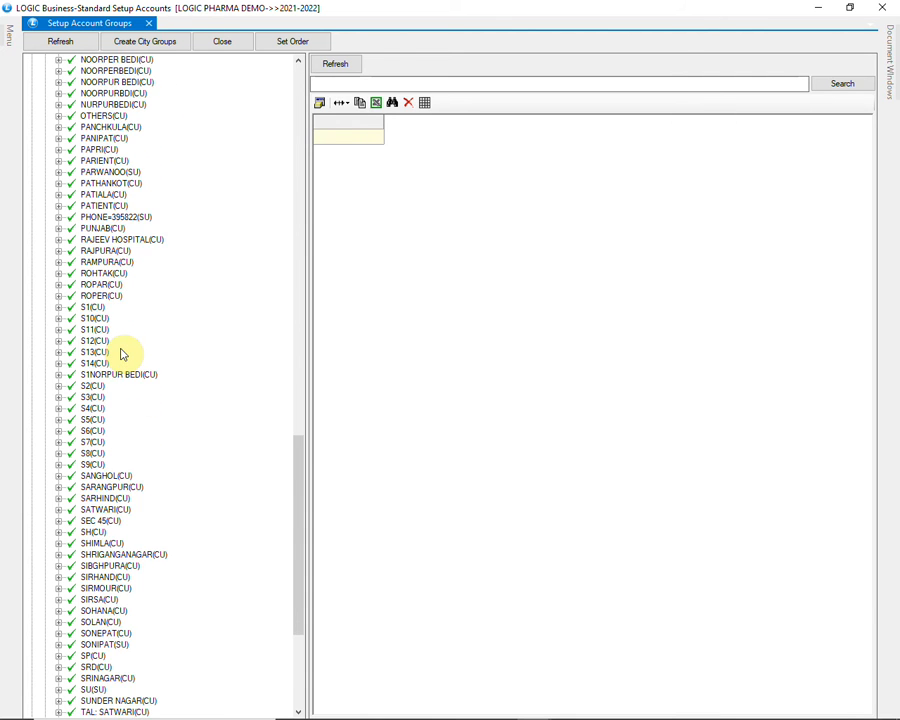
{"action": "scroll", "coordinate": [122, 352], "scroll_direction": "down", "scroll_amount": 1}
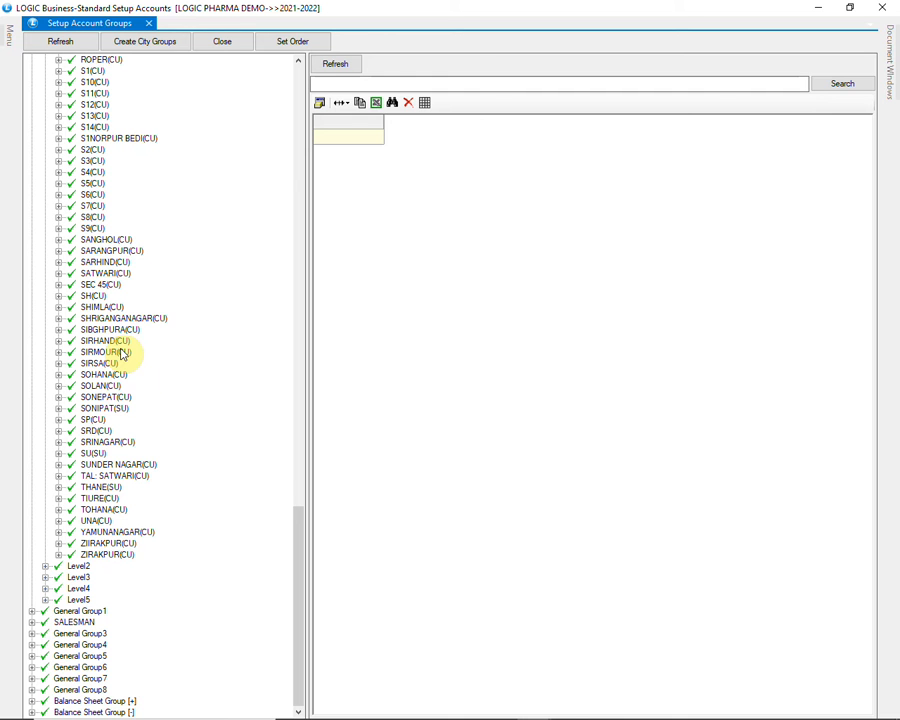
{"action": "scroll", "coordinate": [183, 458], "scroll_direction": "up", "scroll_amount": 4}
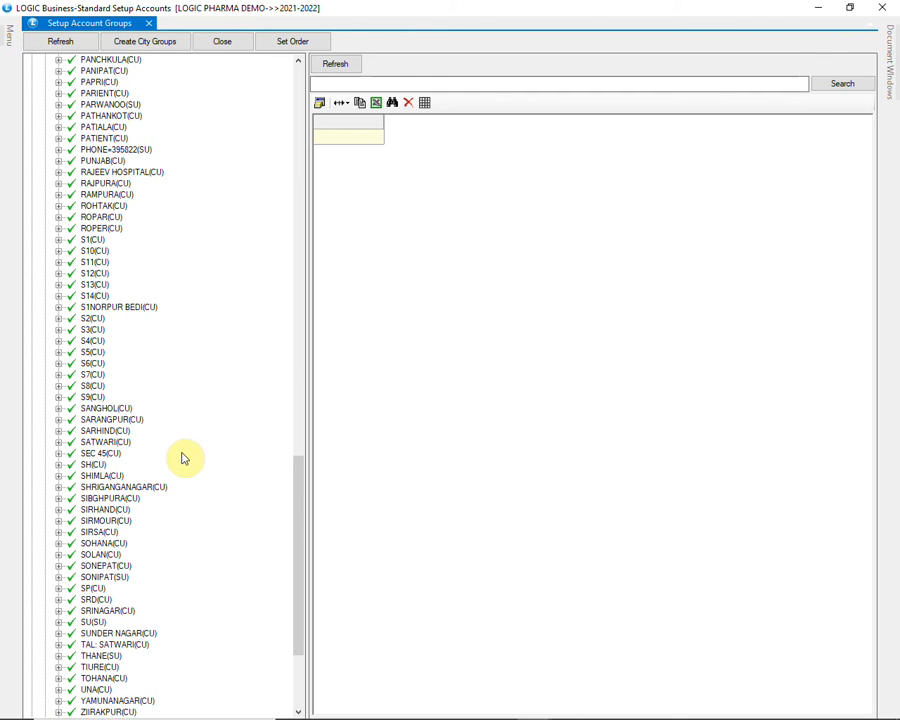
{"action": "scroll", "coordinate": [183, 458], "scroll_direction": "up", "scroll_amount": 15}
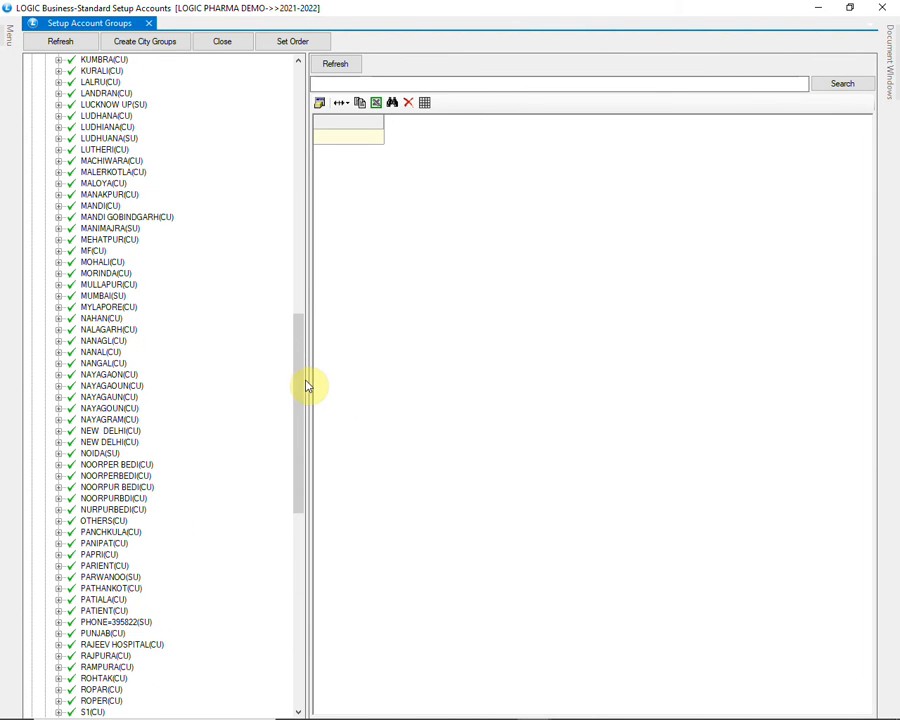
{"action": "left_click_drag", "start_coordinate": [301, 377], "coordinate": [290, 94]}
Inspect the accounts allocated to the NOORPUR BEDI(CU) area group, and collapse the AREA level
{"action": "left_click", "coordinate": [97, 84]}
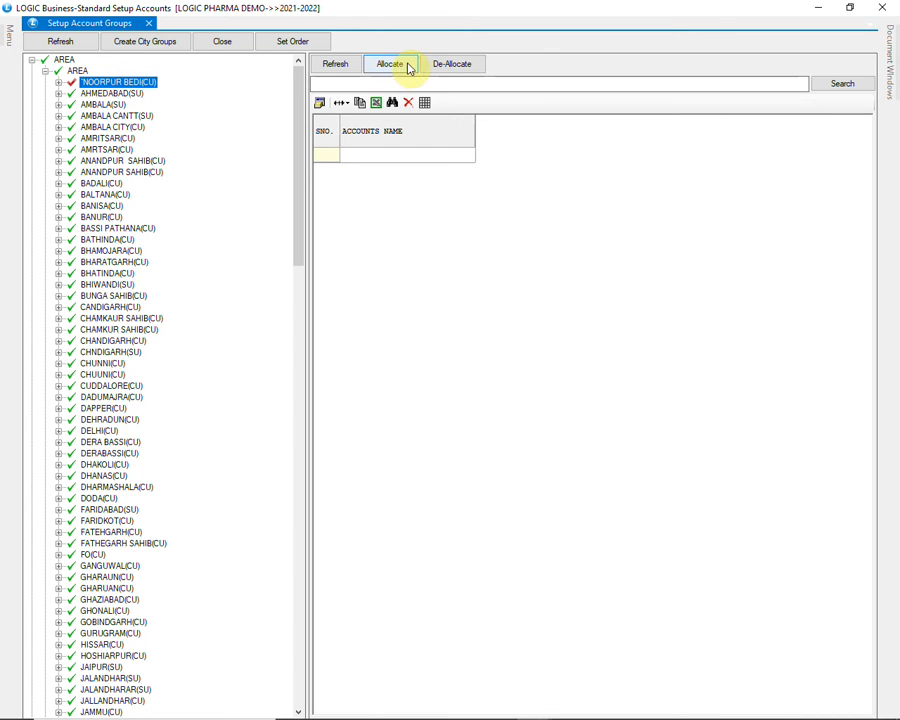
{"action": "left_click", "coordinate": [58, 84]}
{"action": "left_click", "coordinate": [150, 93]}
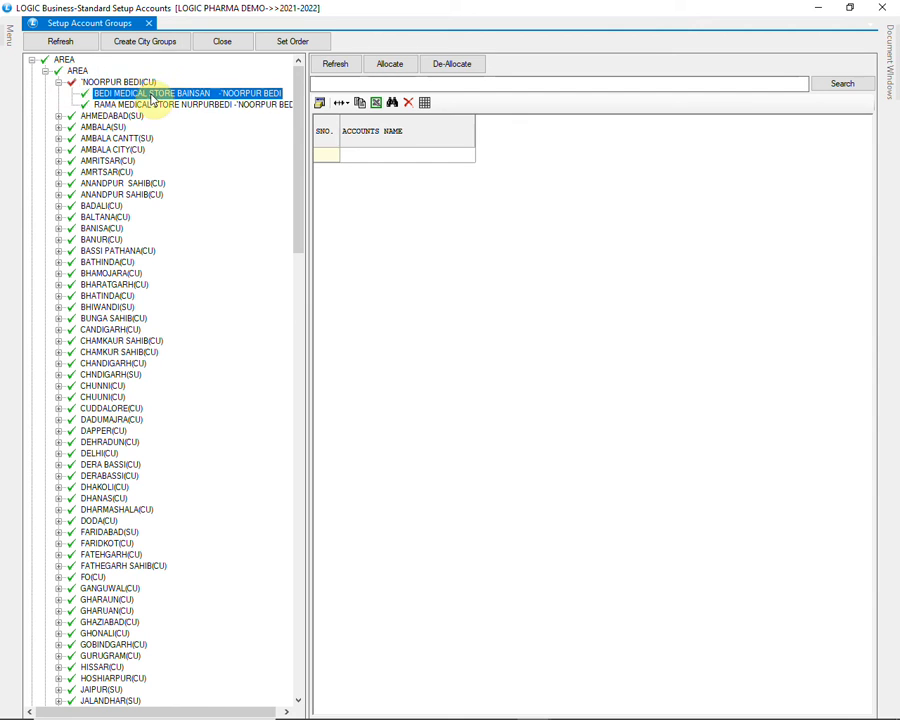
{"action": "left_click", "coordinate": [155, 104]}
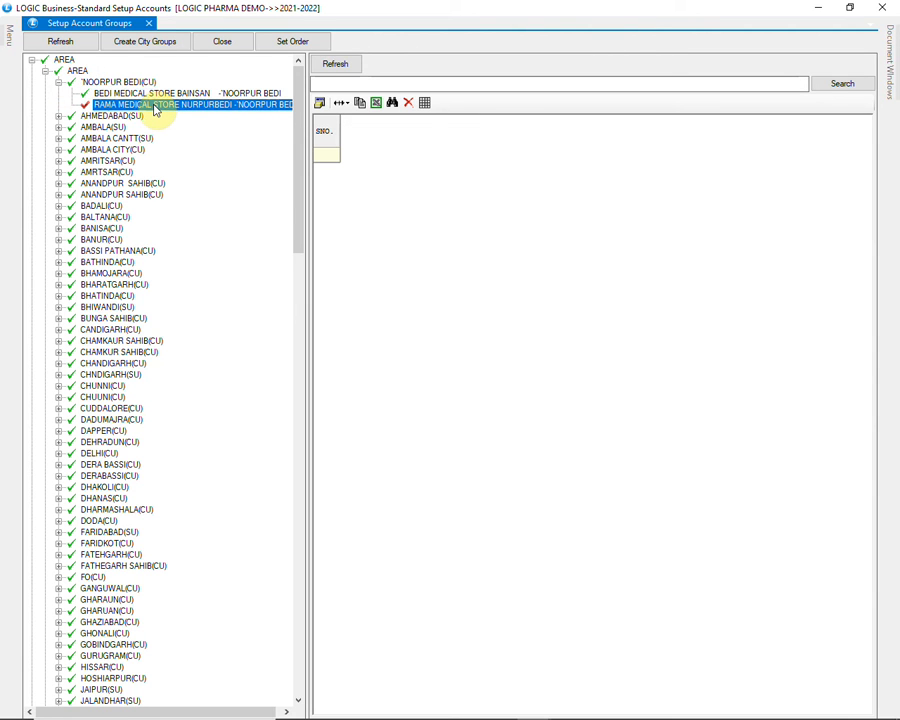
{"action": "left_click", "coordinate": [50, 82]}
{"action": "left_click", "coordinate": [46, 73]}
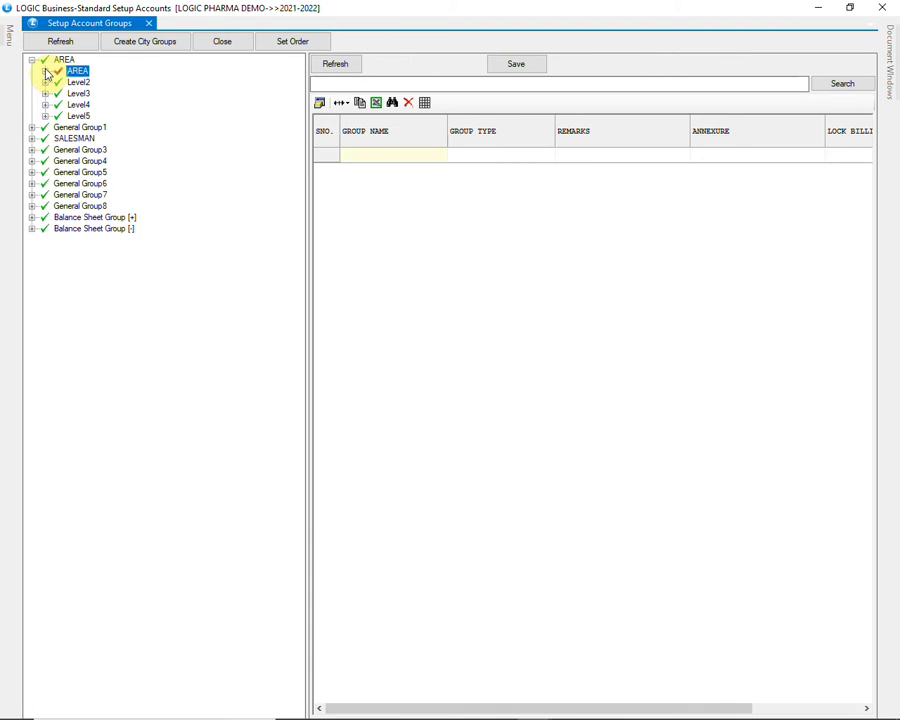
Collapse the AREA group, expand Level1 of the SALESMAN group, and load its existing groups into the grid
{"action": "left_click", "coordinate": [34, 61]}
{"action": "left_click", "coordinate": [58, 82]}
{"action": "left_click", "coordinate": [32, 82]}
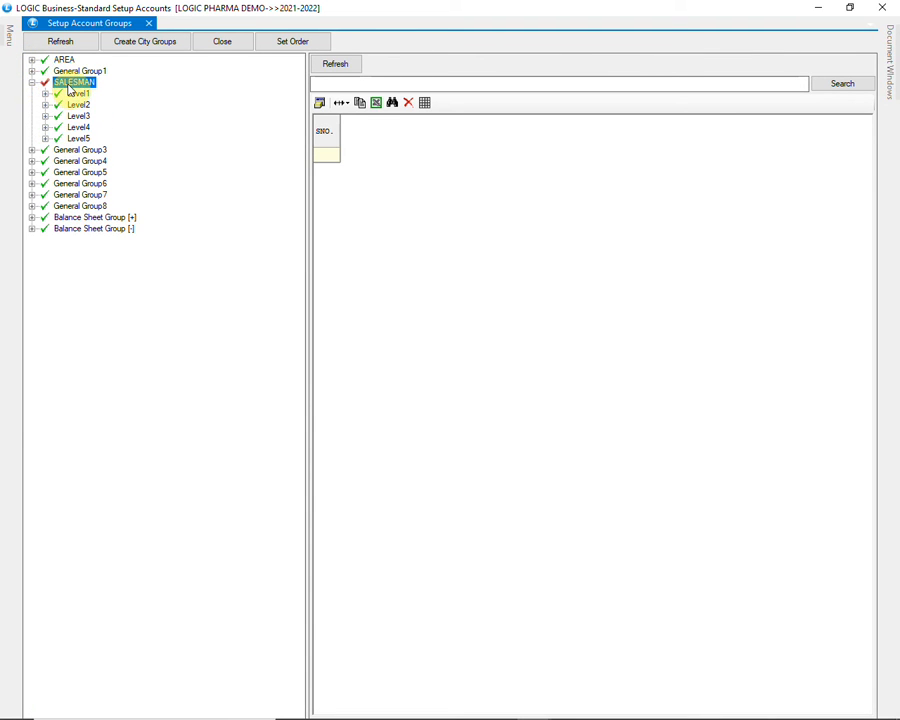
{"action": "left_click", "coordinate": [71, 93]}
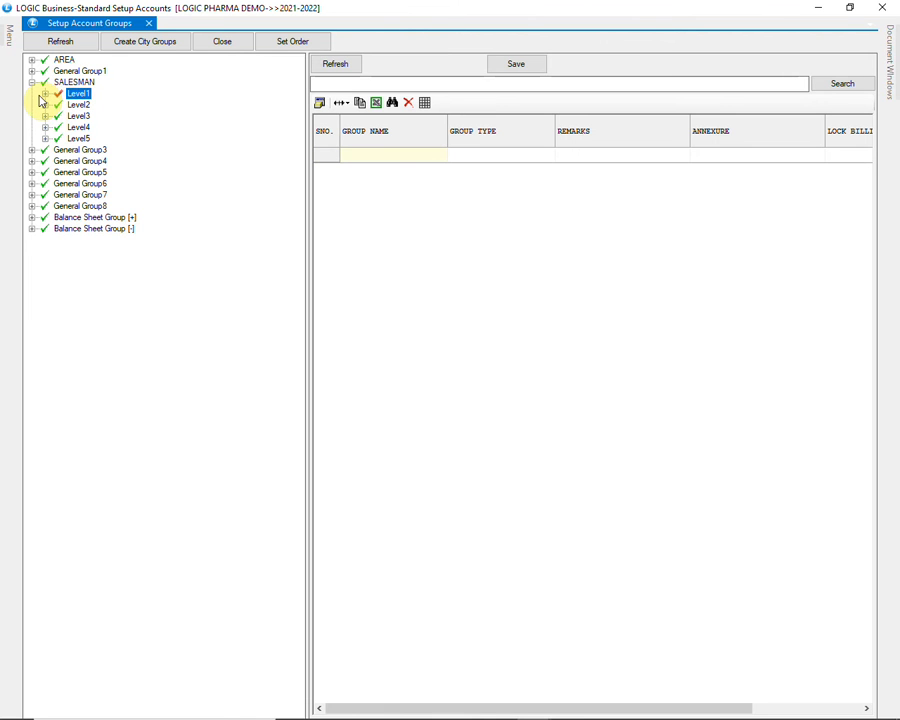
{"action": "left_click", "coordinate": [44, 94]}
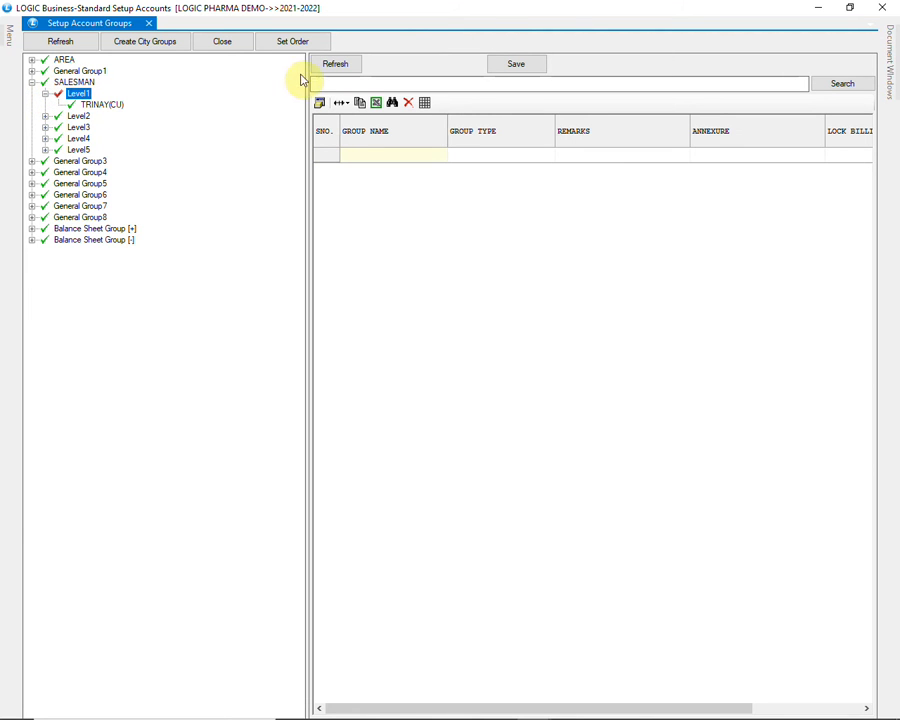
{"action": "left_click", "coordinate": [338, 66]}
Add a group named AGENT1 with group type CUSTOMER under SALESMAN Level1, keeping the default billing options
{"action": "left_click", "coordinate": [405, 172]}
{"action": "type", "text": "AGENT1"}
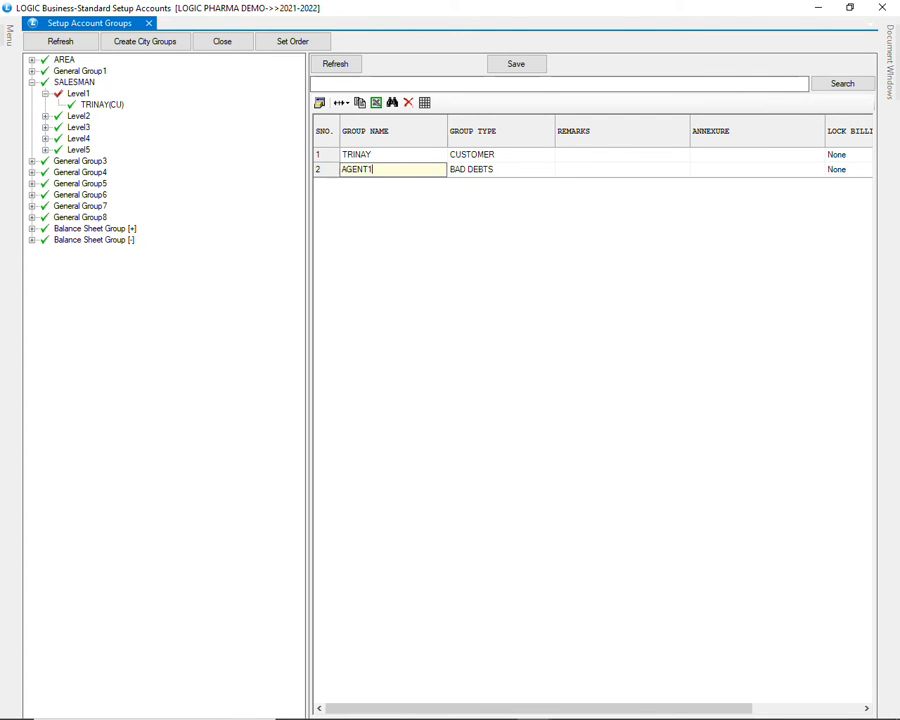
{"action": "key", "text": "Tab"}
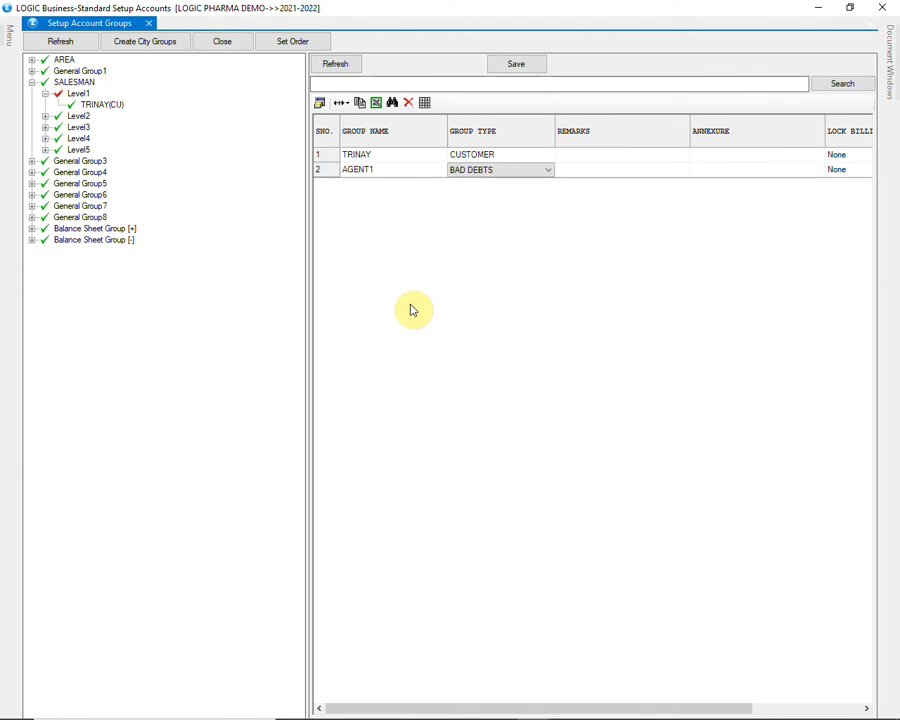
{"action": "type", "text": "CU"}
{"action": "key", "text": "Down"}
{"action": "key", "text": "Down"}
{"action": "key", "text": "Tab"}
{"action": "key", "text": "Tab"}
{"action": "key", "text": "Tab"}
{"action": "key", "text": "Tab"}
{"action": "key", "text": "Tab"}
{"action": "key", "text": "Tab"}
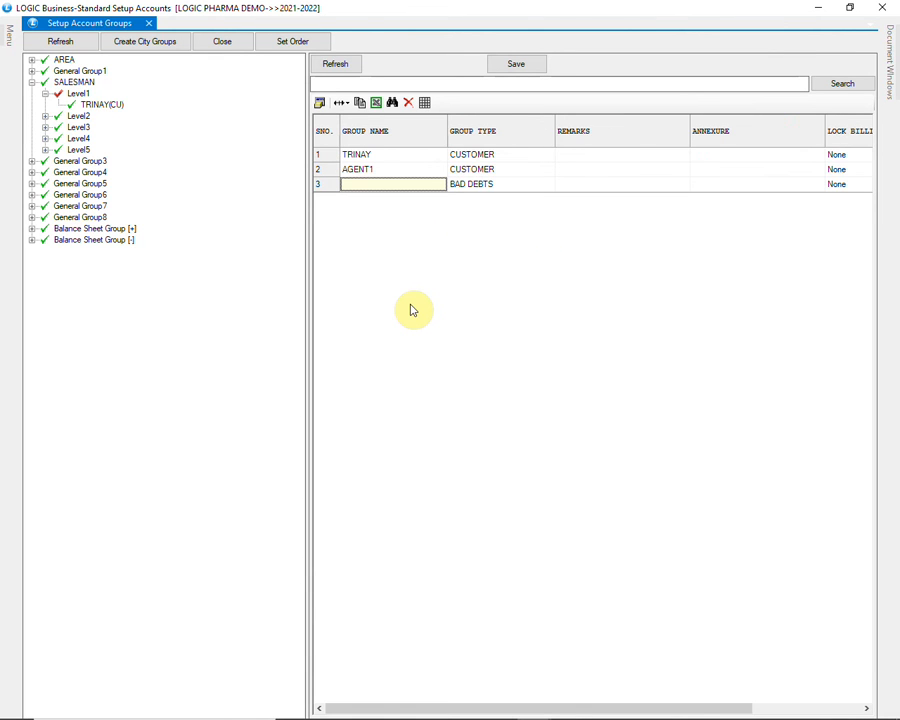
Add another SALESMAN Level1 group named AGENT2 with group type CUSTOMER, keeping the remaining defaults
{"action": "type", "text": "AGENT"}
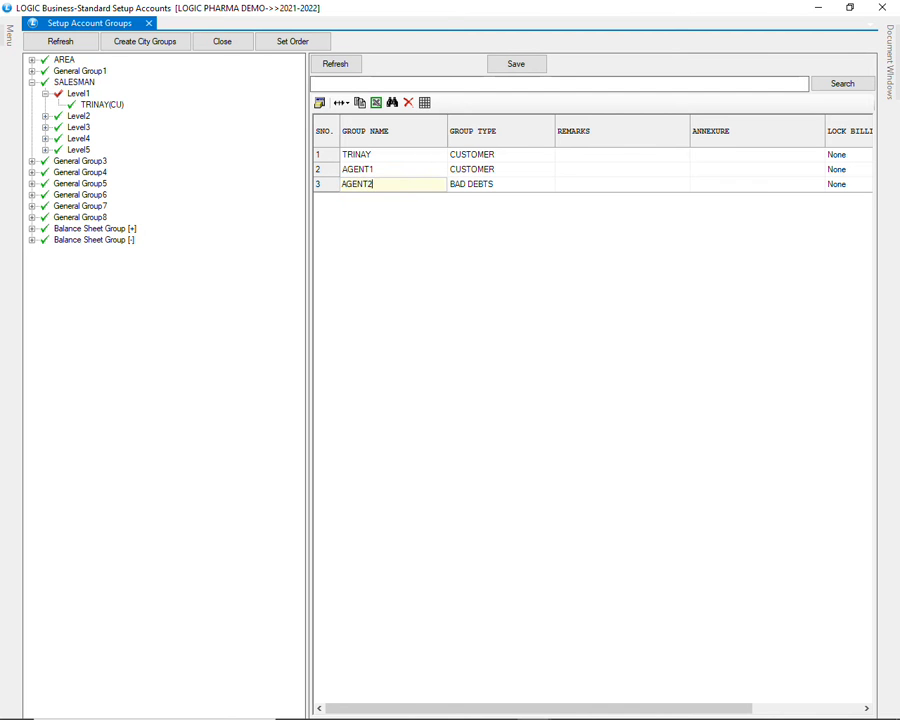
{"action": "type", "text": "2"}
{"action": "key", "text": "Tab"}
{"action": "type", "text": "cu"}
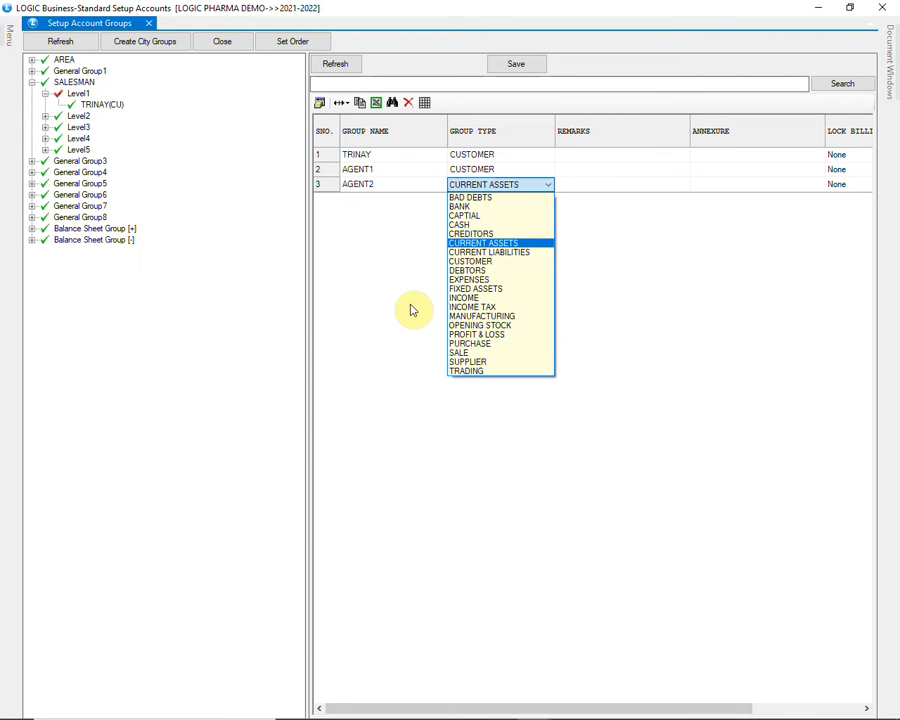
{"action": "key", "text": "Down"}
{"action": "key", "text": "Down"}
{"action": "key", "text": "Return"}
{"action": "key", "text": "Tab"}
{"action": "key", "text": "Tab"}
{"action": "key", "text": "Tab"}
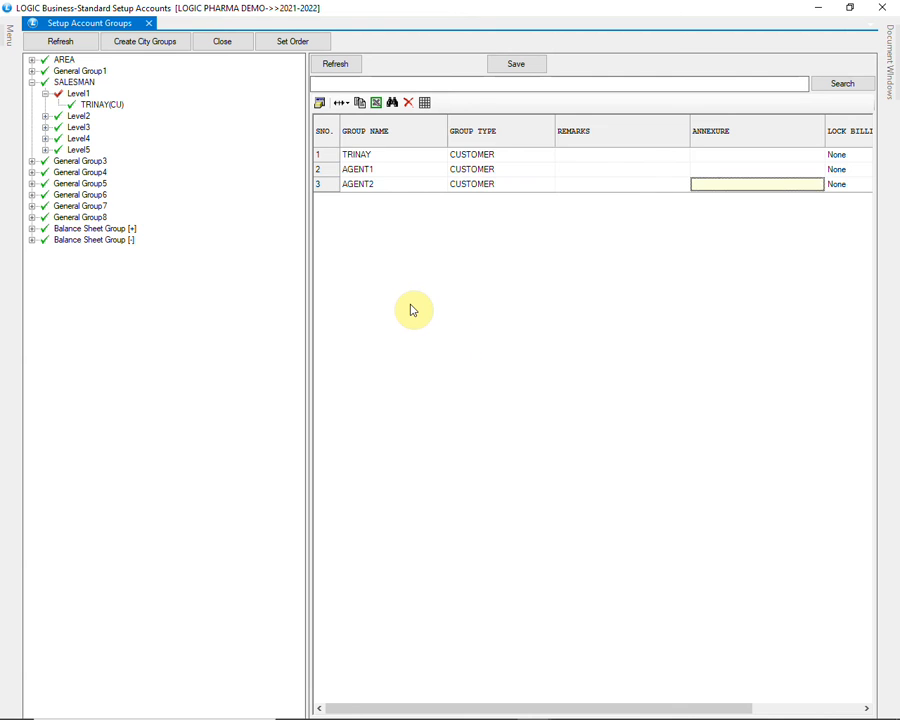
{"action": "key", "text": "Tab"}
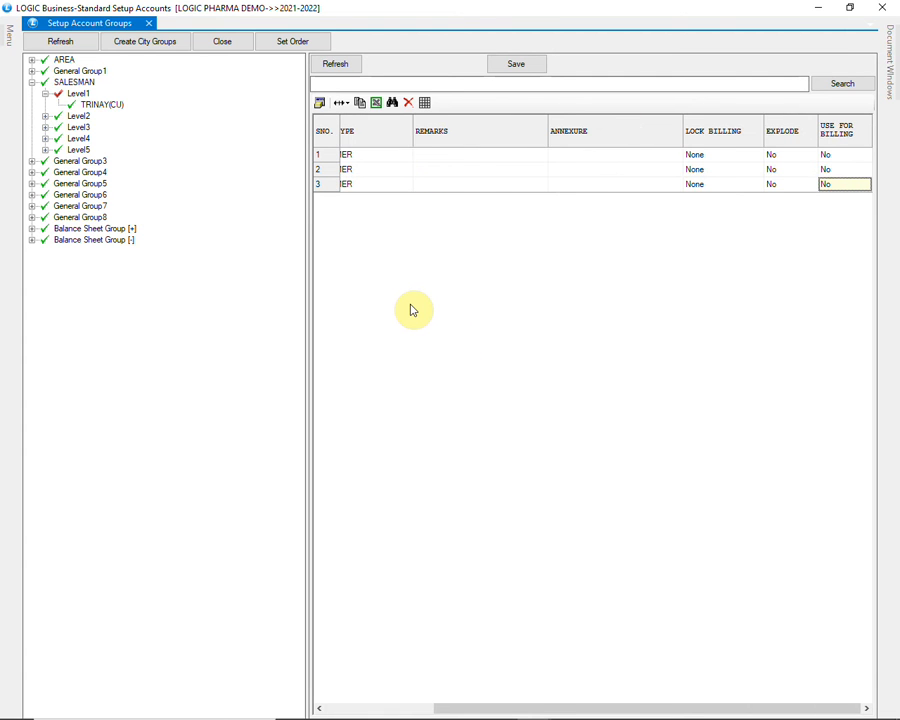
{"action": "key", "text": "Tab"}
Save the new salesman groups and check the AGENT1(CU) and AGENT2(CU) entries under Level1
{"action": "left_click", "coordinate": [518, 66]}
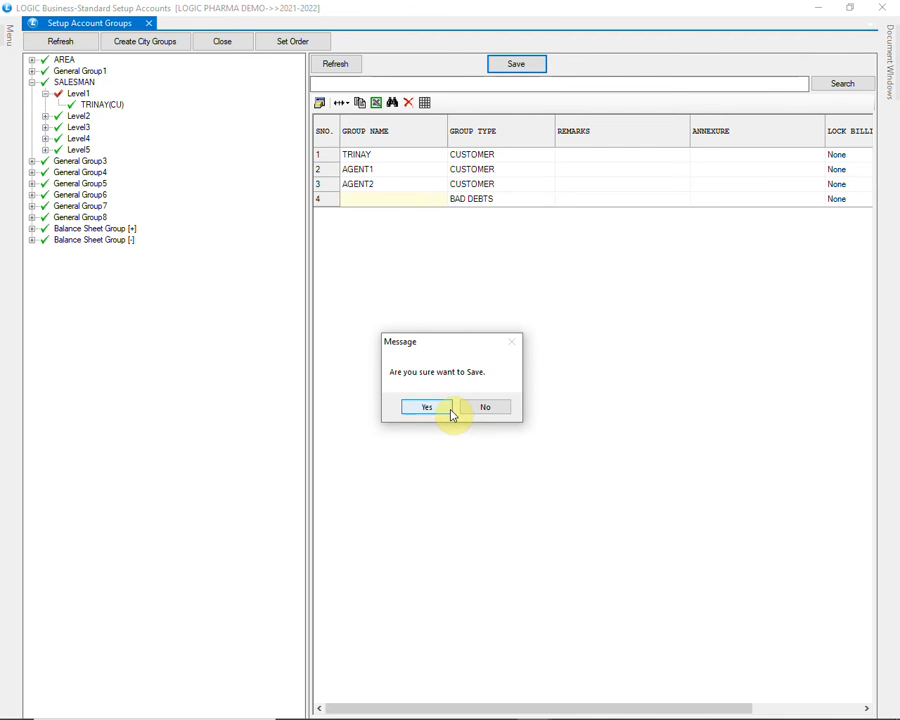
{"action": "left_click", "coordinate": [447, 409]}
{"action": "left_click", "coordinate": [477, 418]}
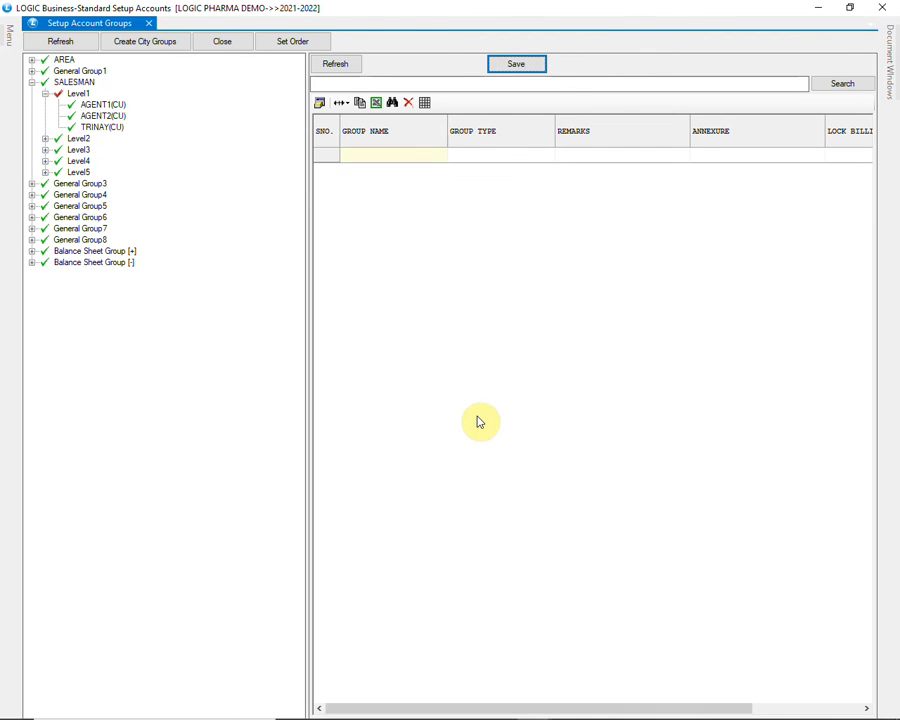
{"action": "left_click", "coordinate": [112, 104]}
{"action": "left_click", "coordinate": [117, 115]}
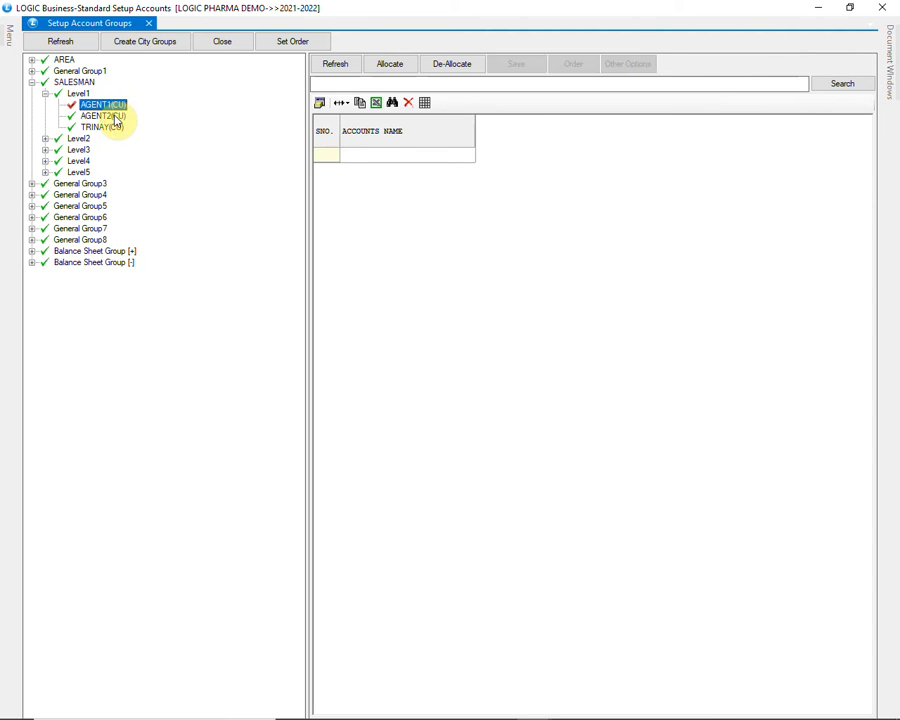
Allocate the accounts A K MEDICOES KURALI and A K MEDICOES NOORPUR BEDI to the SALESMAN Level1 group below AGENT2 and expand it
{"action": "left_click", "coordinate": [112, 128]}
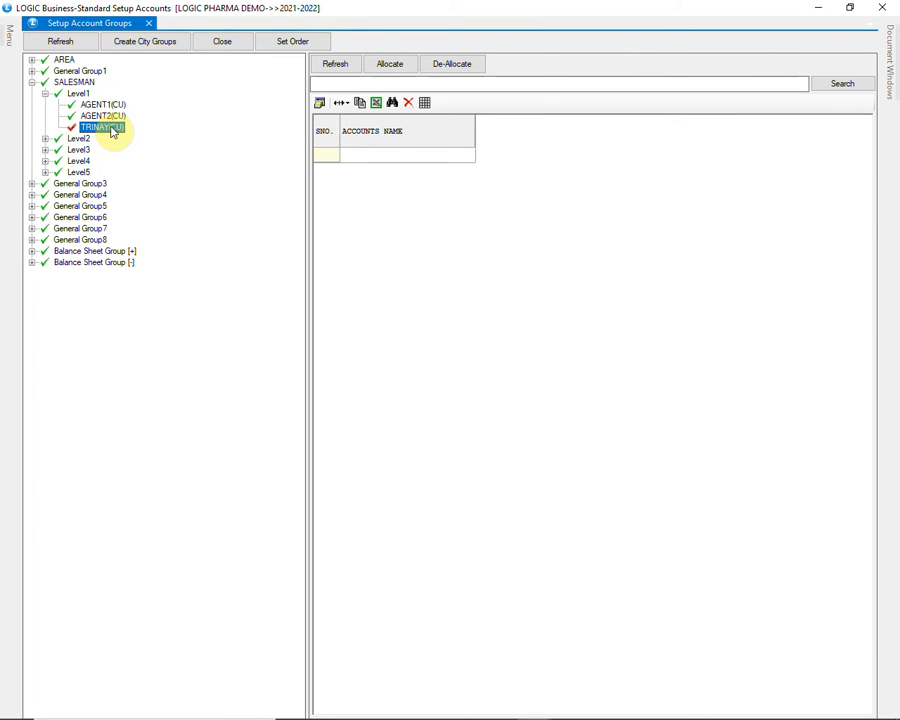
{"action": "left_click", "coordinate": [401, 73]}
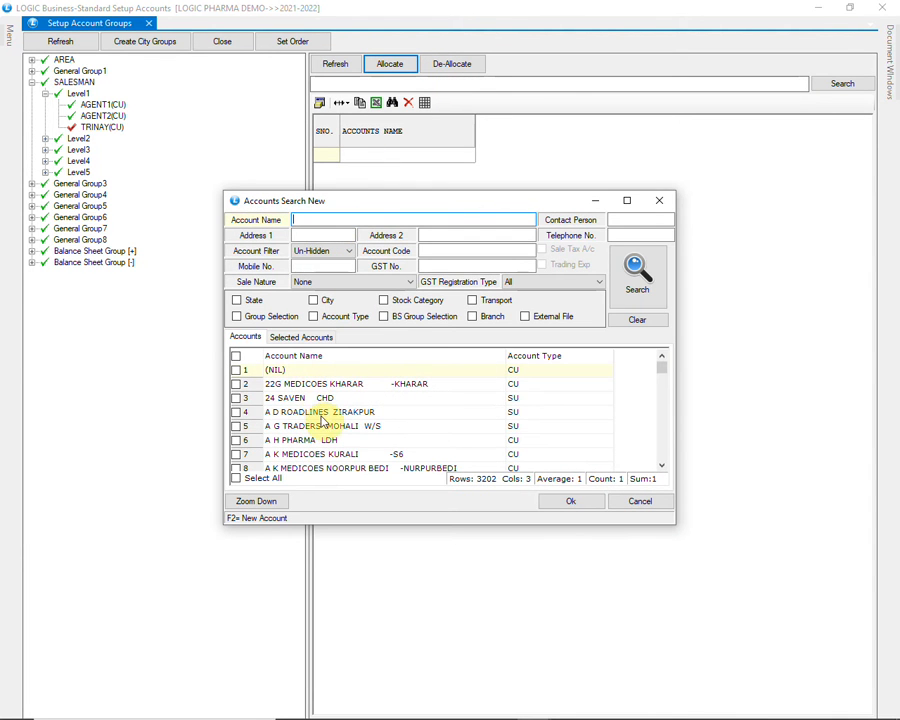
{"action": "left_click", "coordinate": [237, 454]}
{"action": "left_click", "coordinate": [237, 467]}
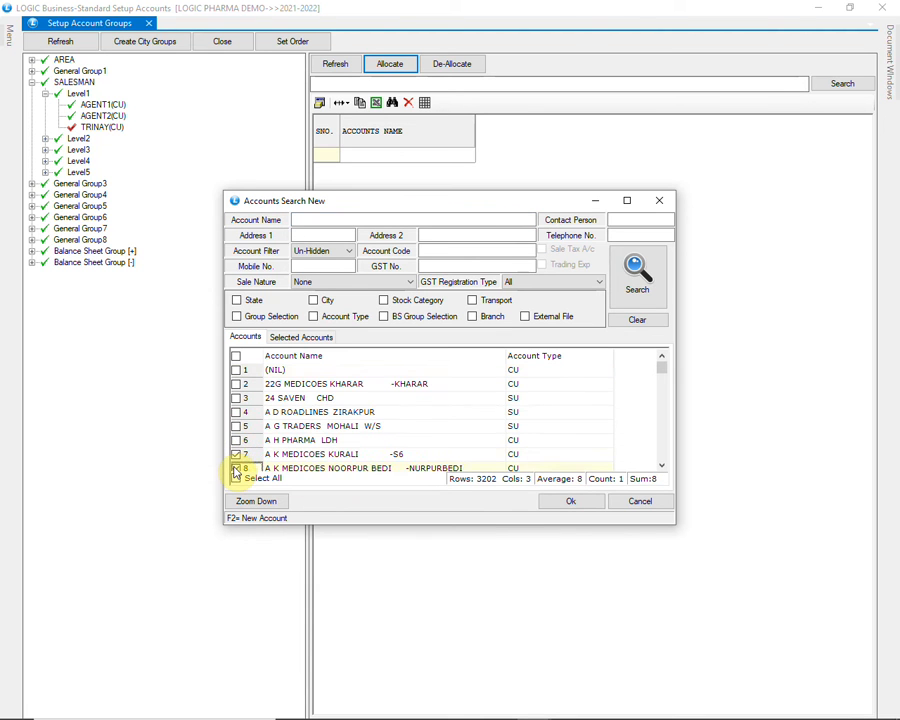
{"action": "left_click", "coordinate": [557, 503]}
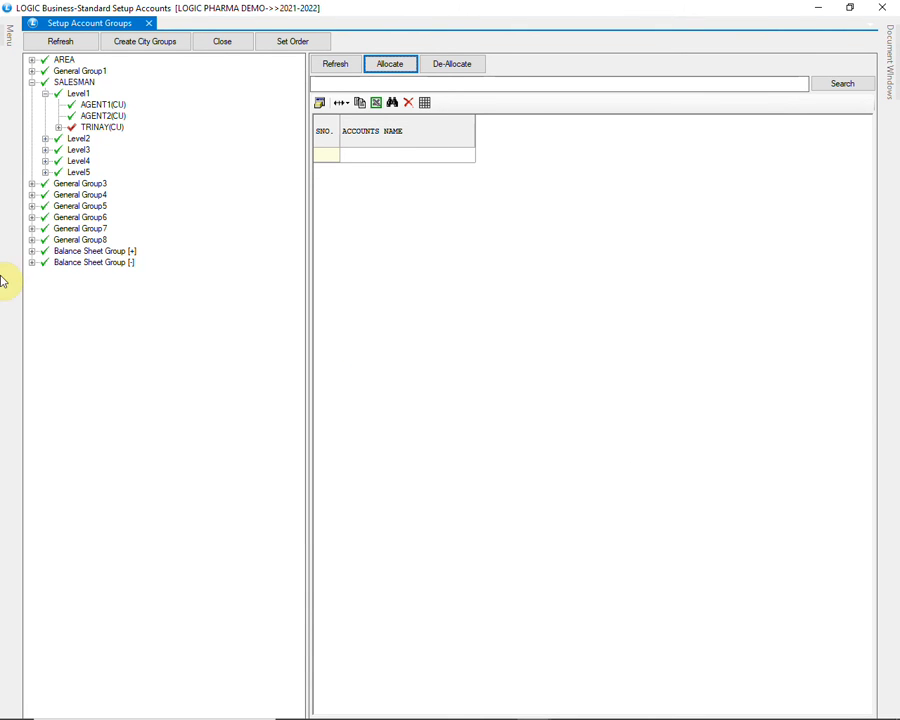
{"action": "left_click", "coordinate": [60, 129]}
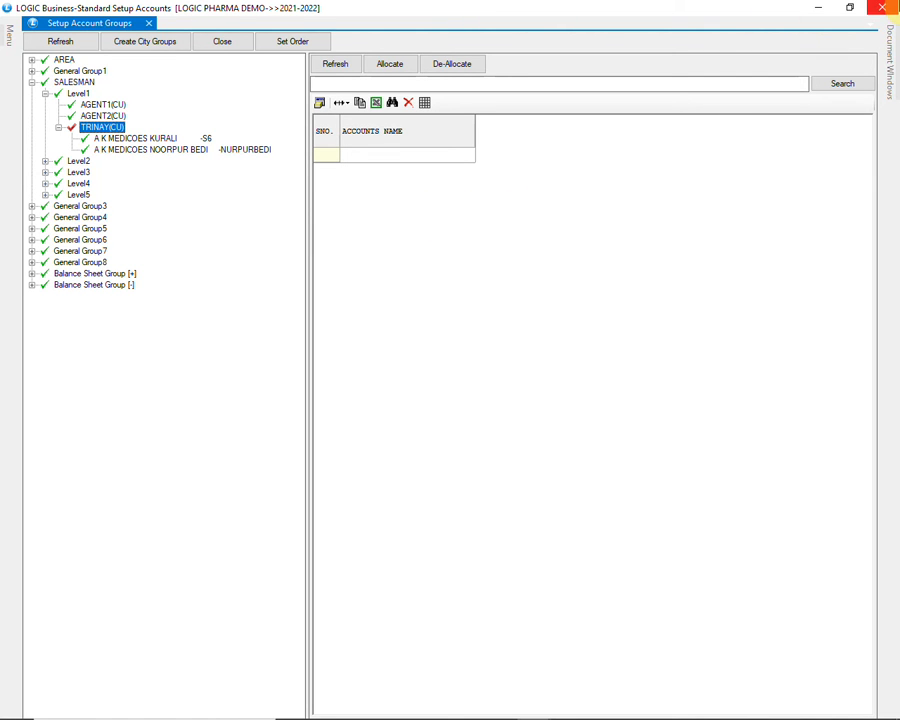
Close the account groups setup and open Setup Item Groups from SETUP ITEM MASTER
{"action": "left_click", "coordinate": [882, 9]}
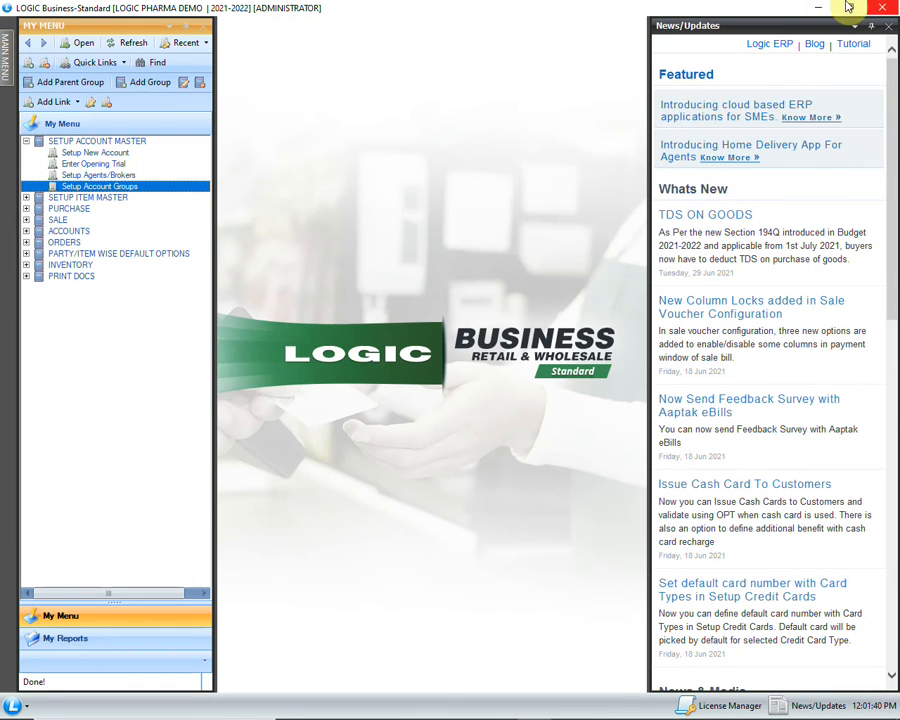
{"action": "left_click", "coordinate": [26, 197]}
{"action": "left_click", "coordinate": [100, 209]}
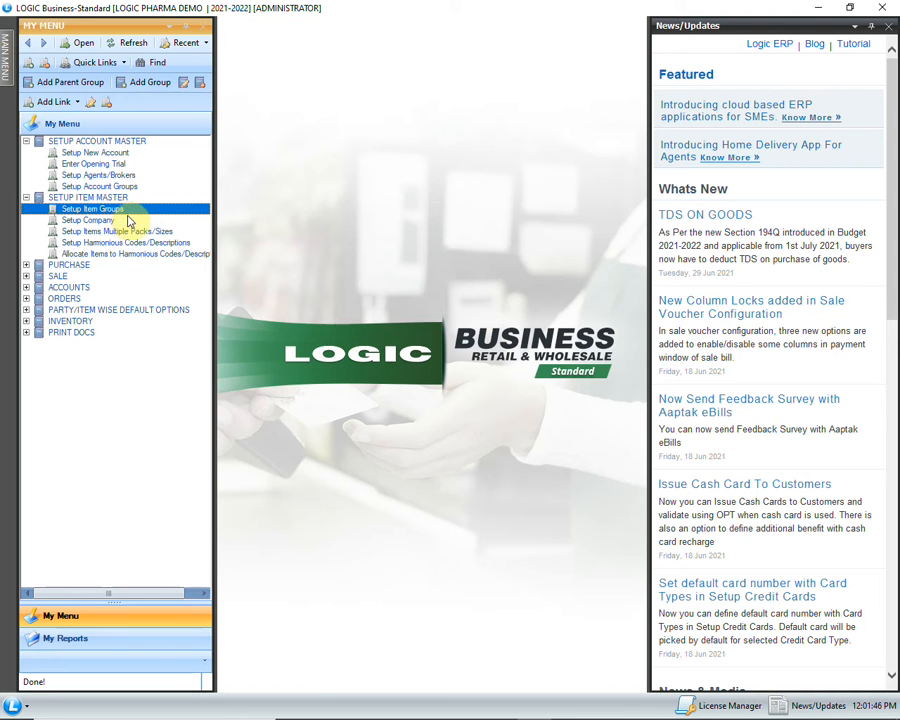
{"action": "double_click", "coordinate": [140, 207]}
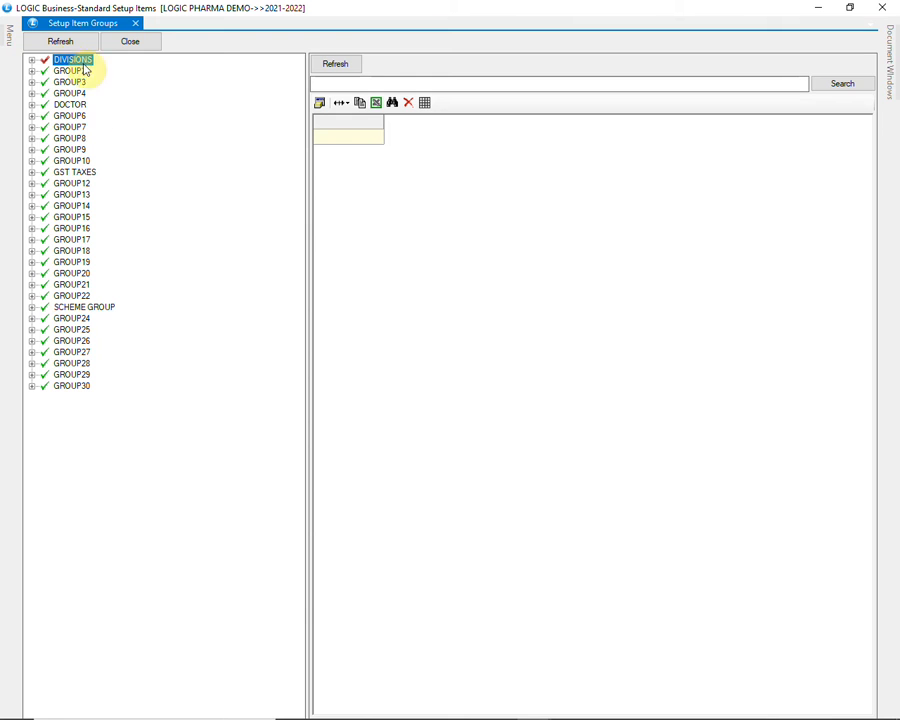
Expand GROUP1.GRP1 of the DIVISIONS group and examine its company divisions, including the ABBOTT and DR REDDY entries
{"action": "left_click", "coordinate": [32, 62]}
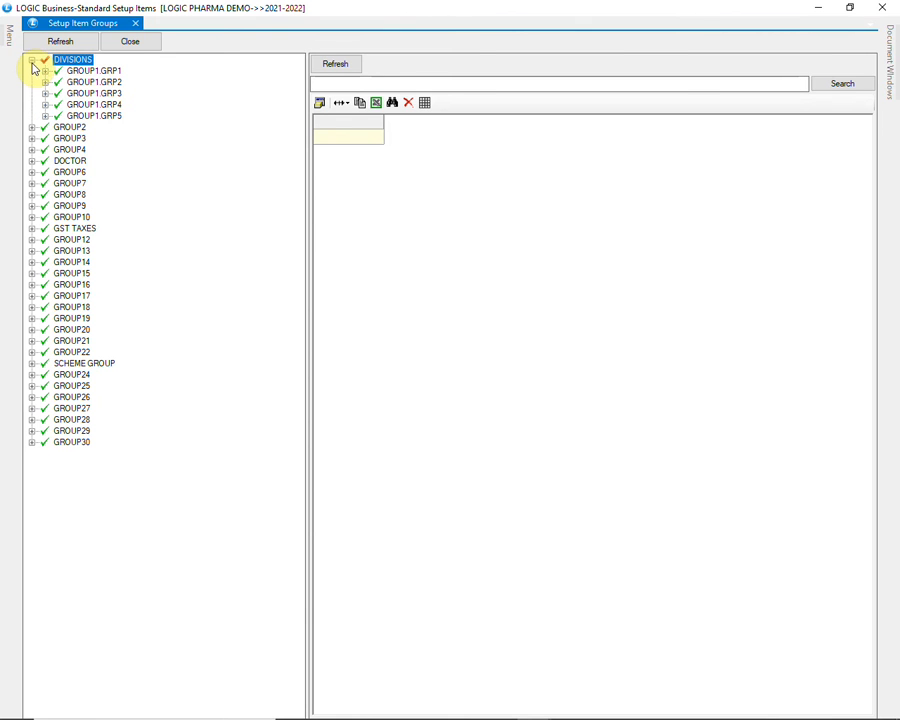
{"action": "left_click", "coordinate": [90, 72]}
{"action": "left_click", "coordinate": [45, 72]}
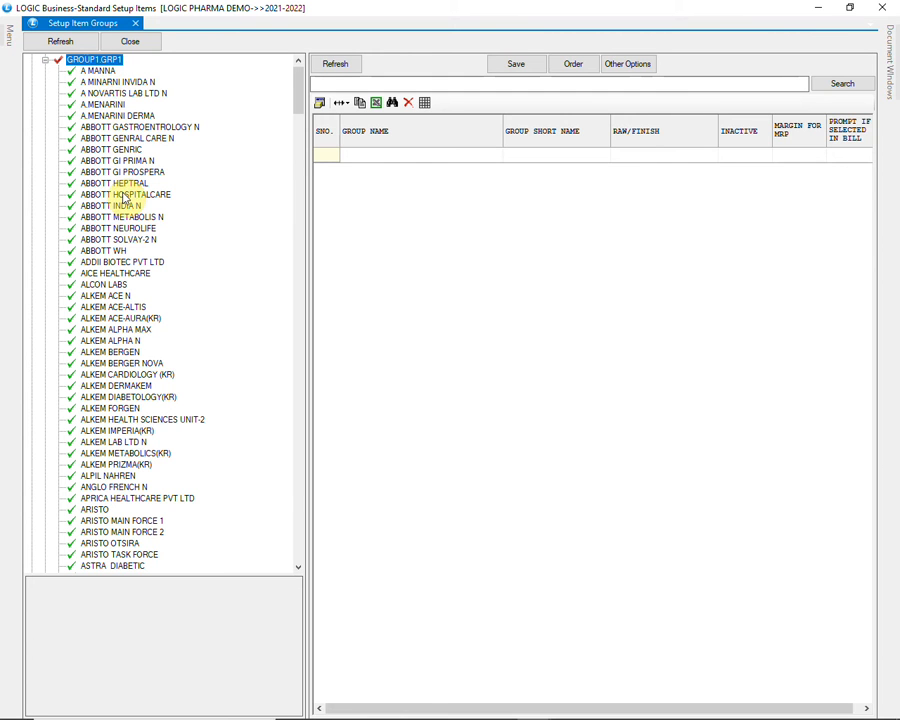
{"action": "left_click", "coordinate": [134, 140]}
{"action": "left_click", "coordinate": [125, 150]}
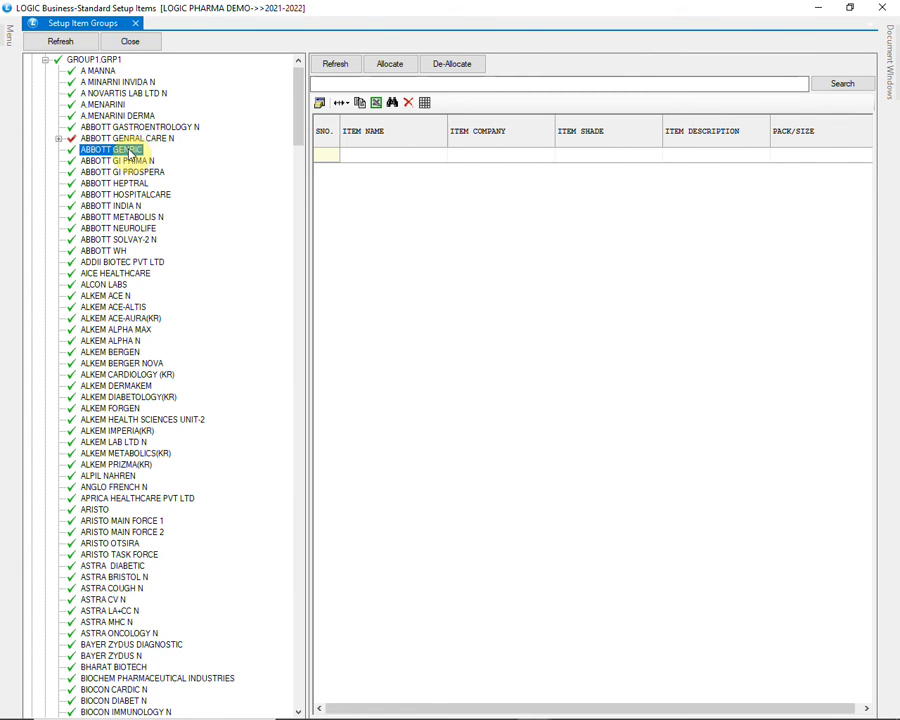
{"action": "left_click", "coordinate": [128, 161]}
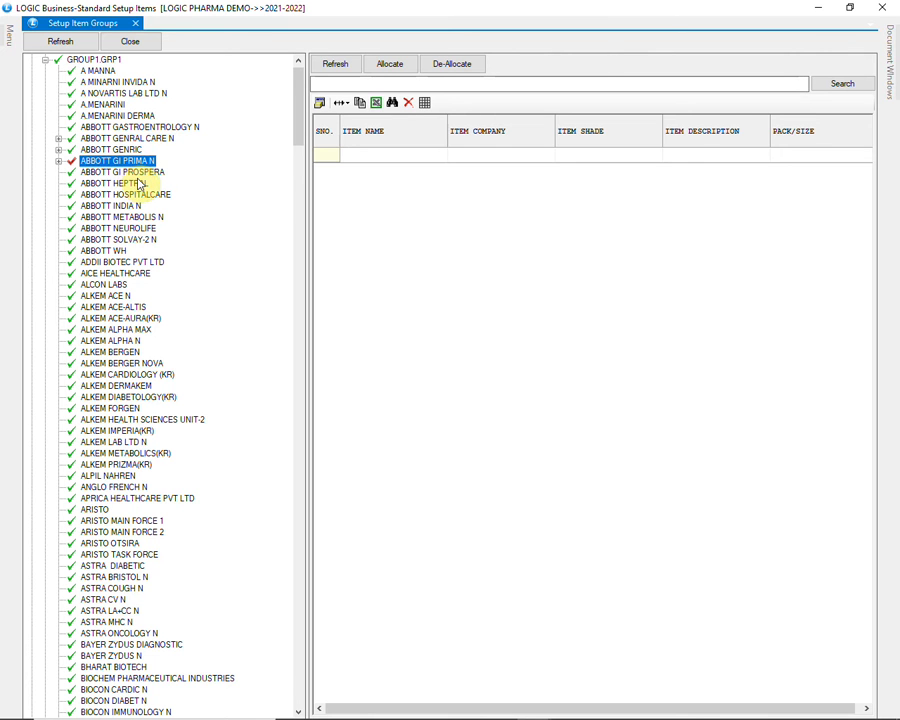
{"action": "left_click", "coordinate": [142, 174]}
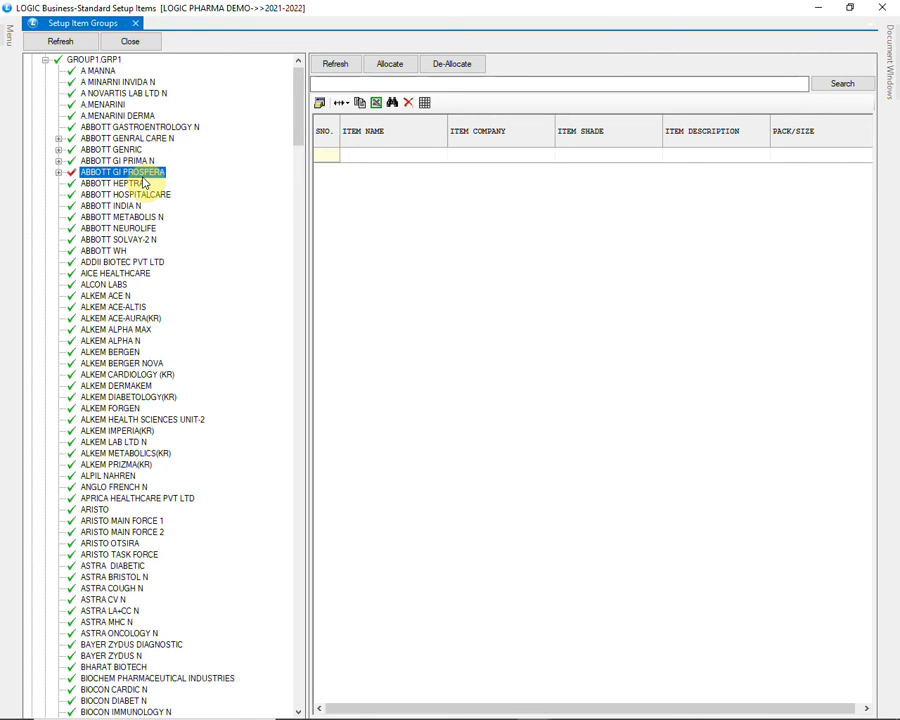
{"action": "scroll", "coordinate": [143, 182], "scroll_direction": "down", "scroll_amount": 2}
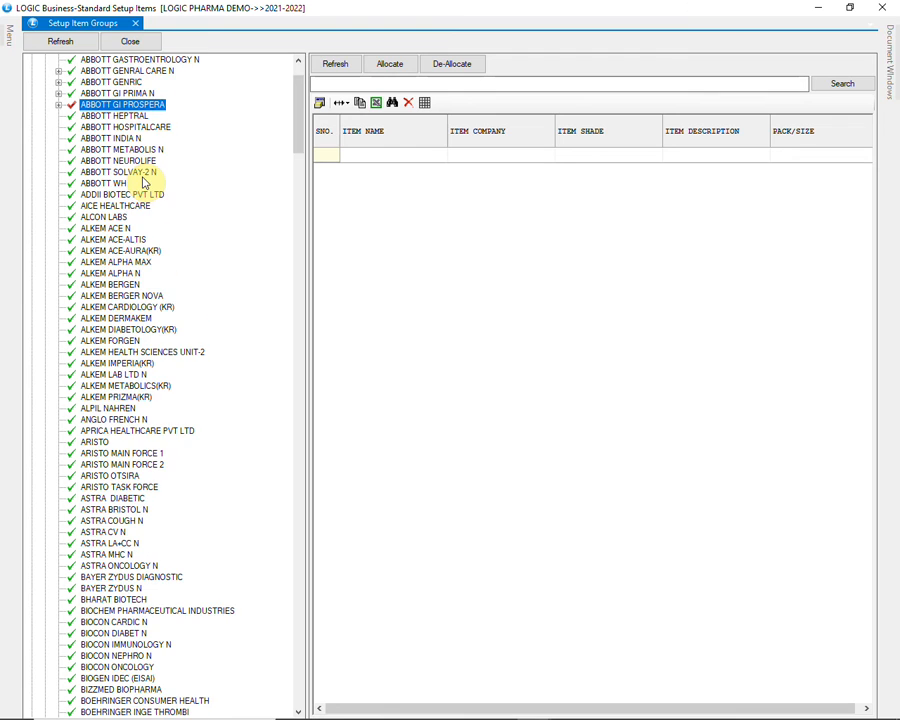
{"action": "scroll", "coordinate": [143, 182], "scroll_direction": "down", "scroll_amount": 11}
{"action": "scroll", "coordinate": [143, 182], "scroll_direction": "down", "scroll_amount": 13}
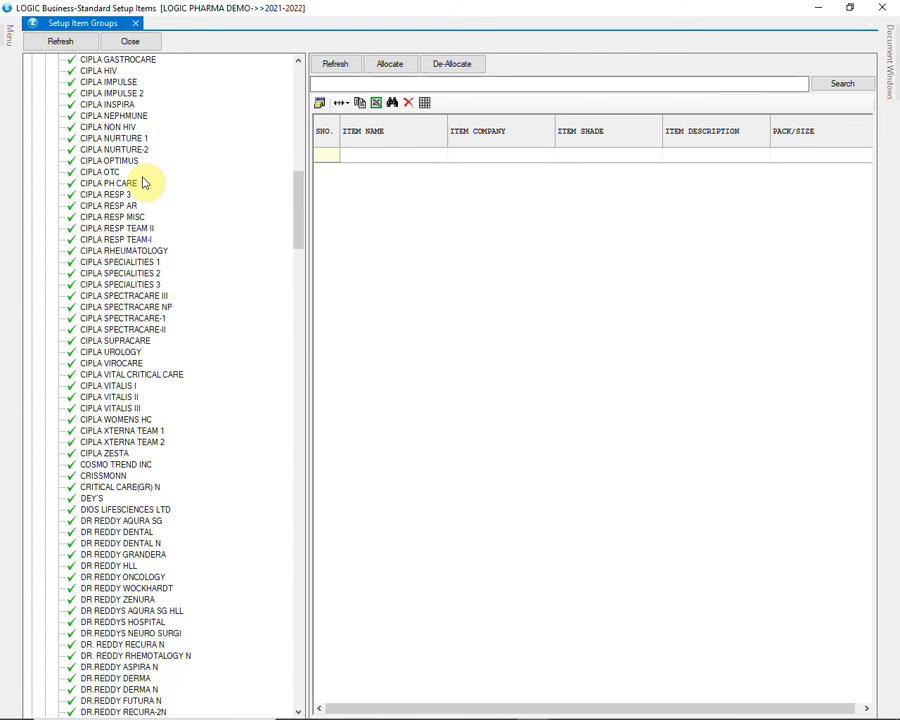
{"action": "left_click", "coordinate": [103, 519]}
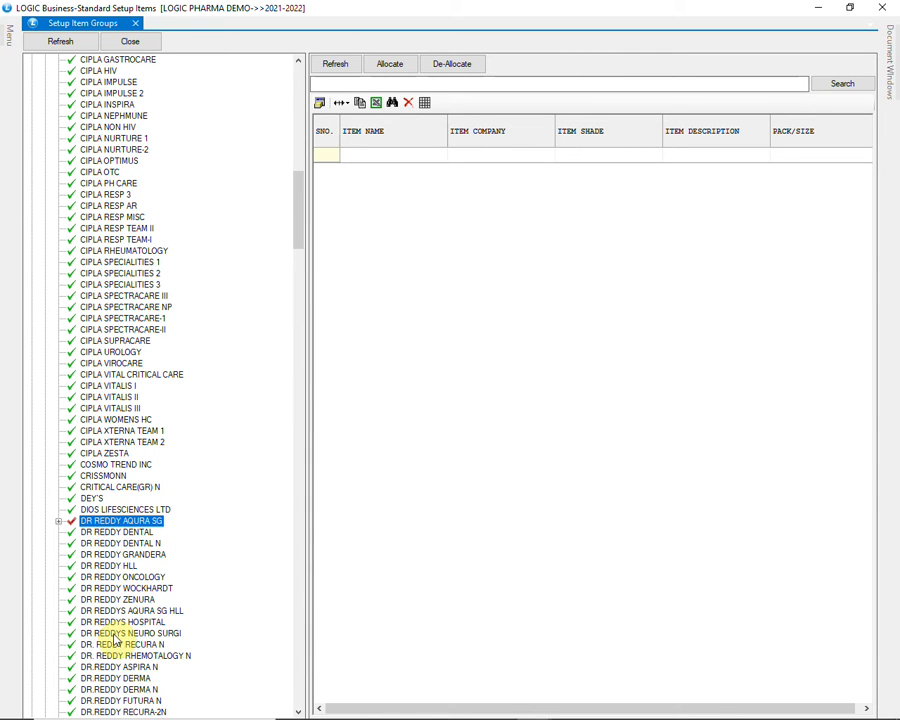
{"action": "scroll", "coordinate": [124, 706], "scroll_direction": "down", "scroll_amount": 2}
{"action": "scroll", "coordinate": [124, 708], "scroll_direction": "down", "scroll_amount": 1}
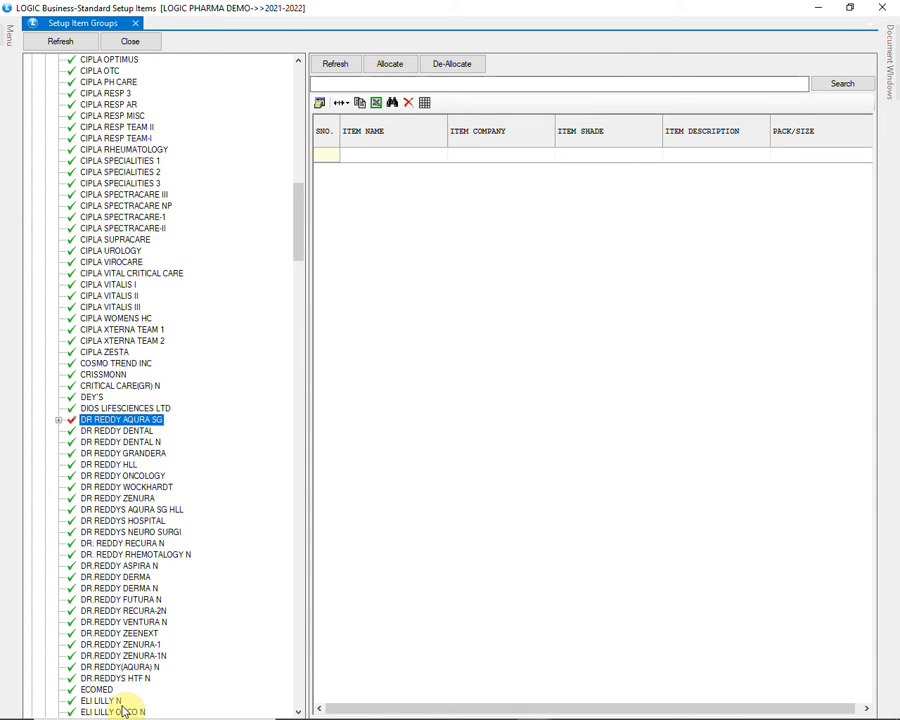
{"action": "left_click", "coordinate": [116, 667]}
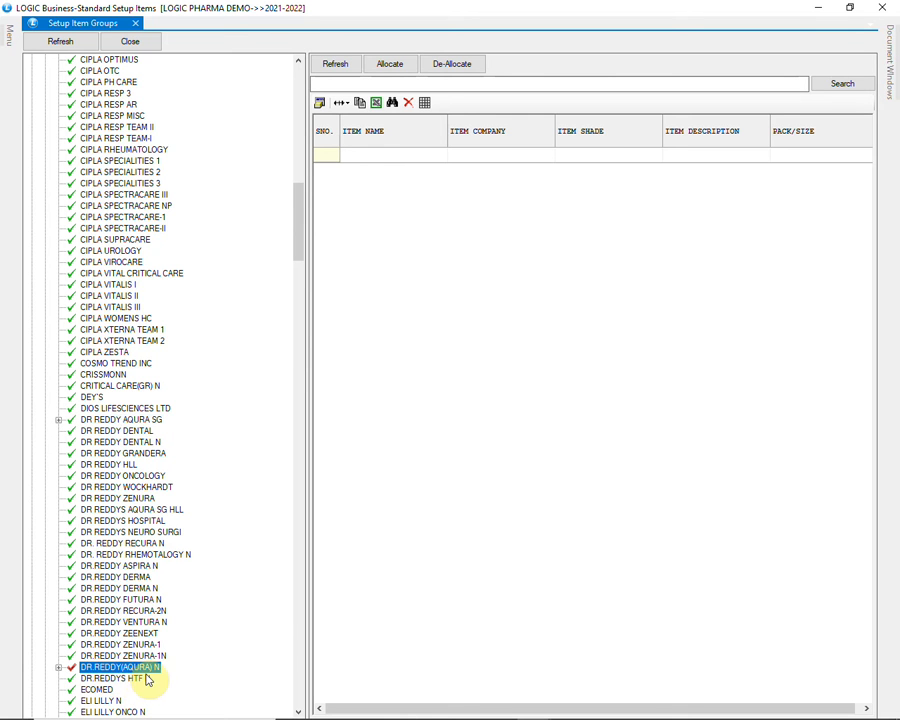
{"action": "scroll", "coordinate": [145, 679], "scroll_direction": "up", "scroll_amount": 20}
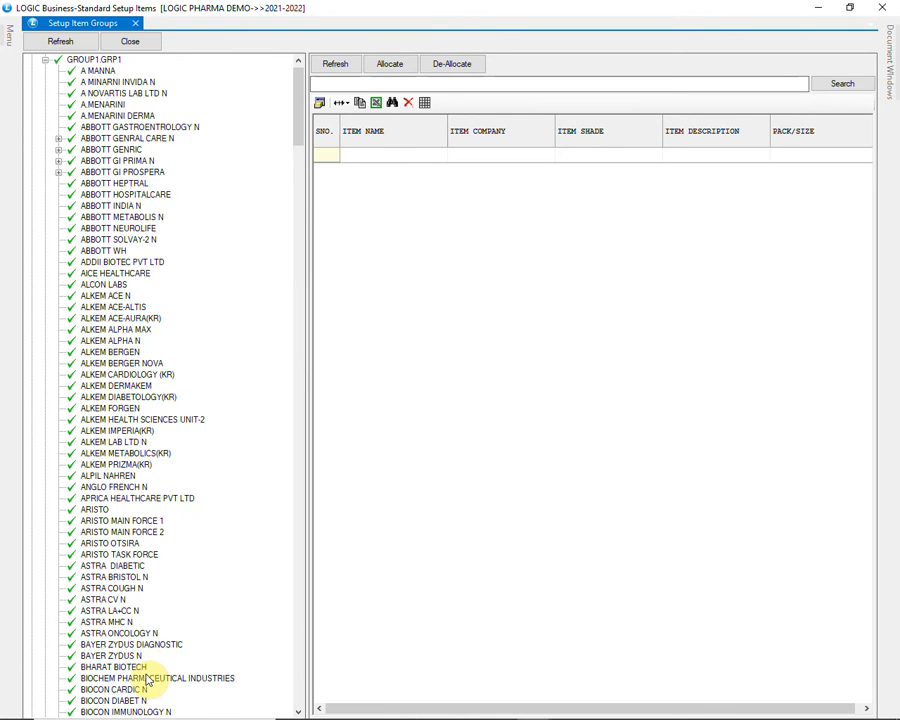
{"action": "scroll", "coordinate": [146, 680], "scroll_direction": "up", "scroll_amount": 1}
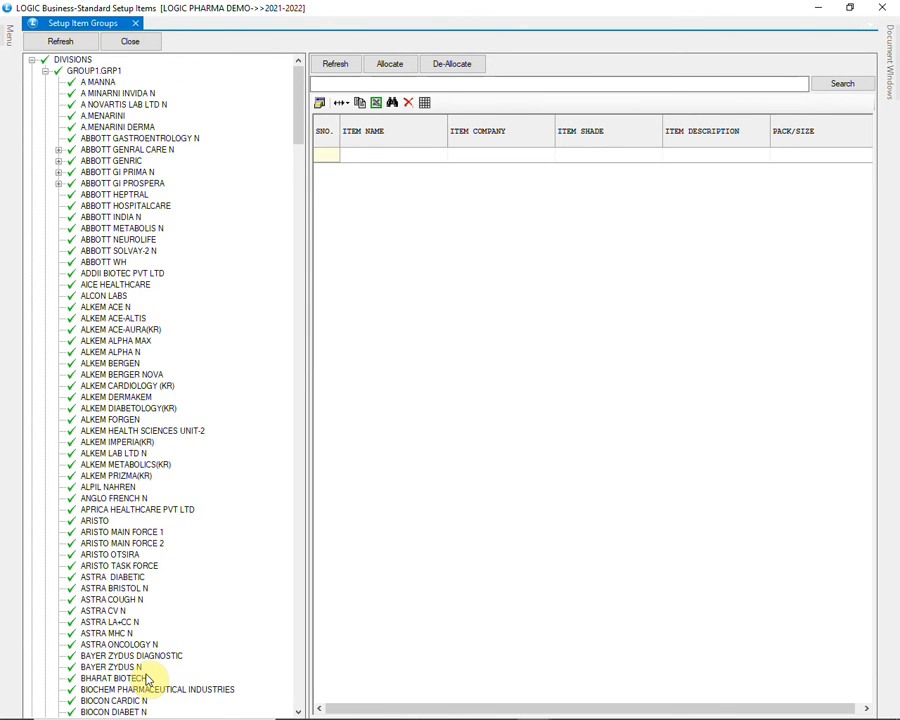
Review the items allocated to the ABBOTT GENRAL CARE N division, and collapse both it and GROUP1.GRP1
{"action": "left_click", "coordinate": [59, 150]}
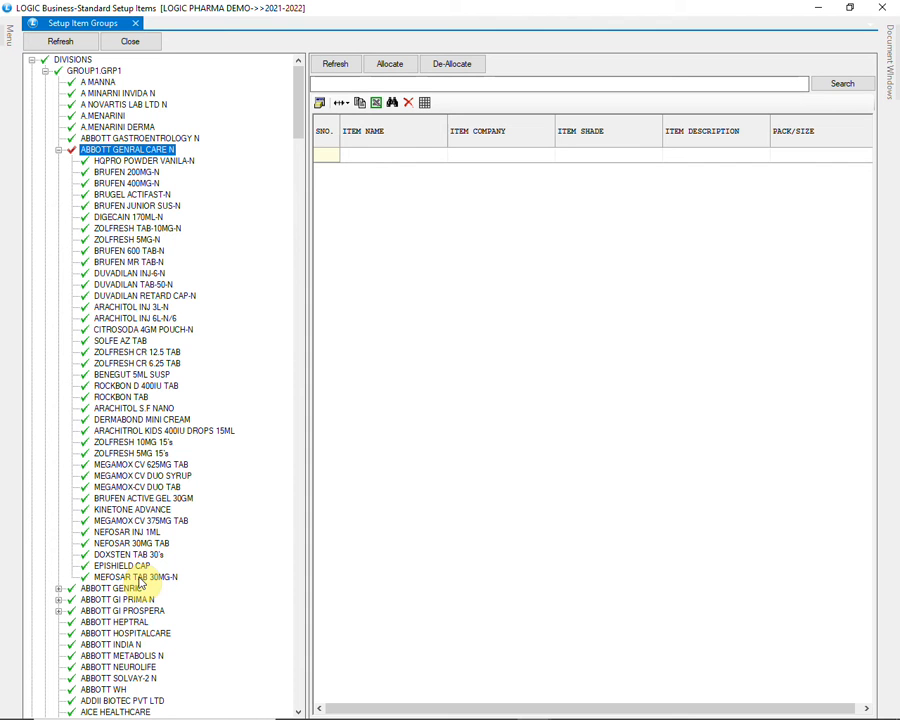
{"action": "left_click", "coordinate": [59, 150]}
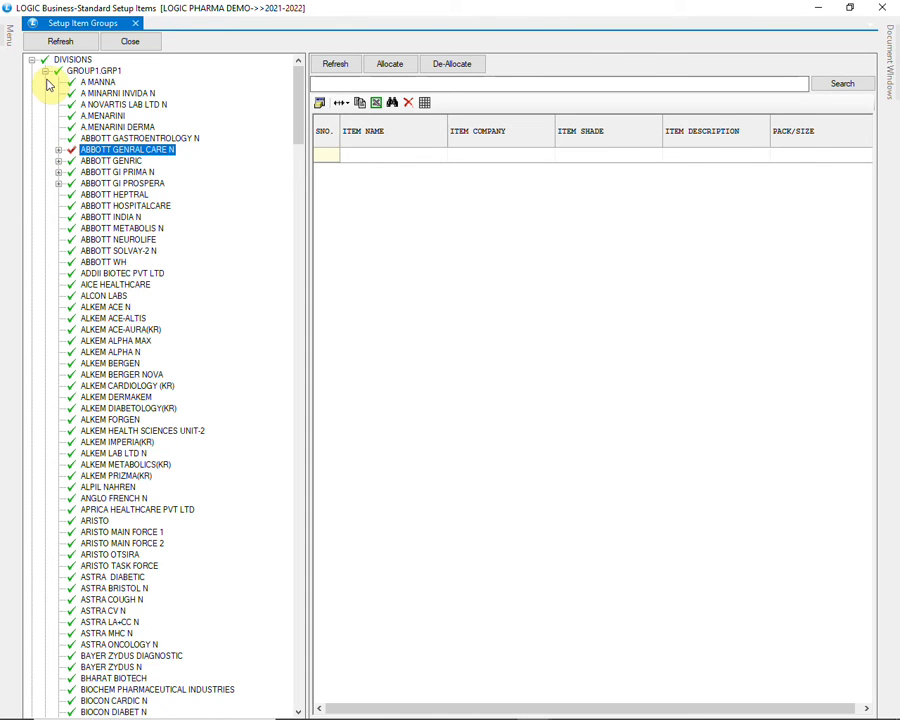
{"action": "left_click", "coordinate": [46, 72]}
{"action": "left_click", "coordinate": [375, 410]}
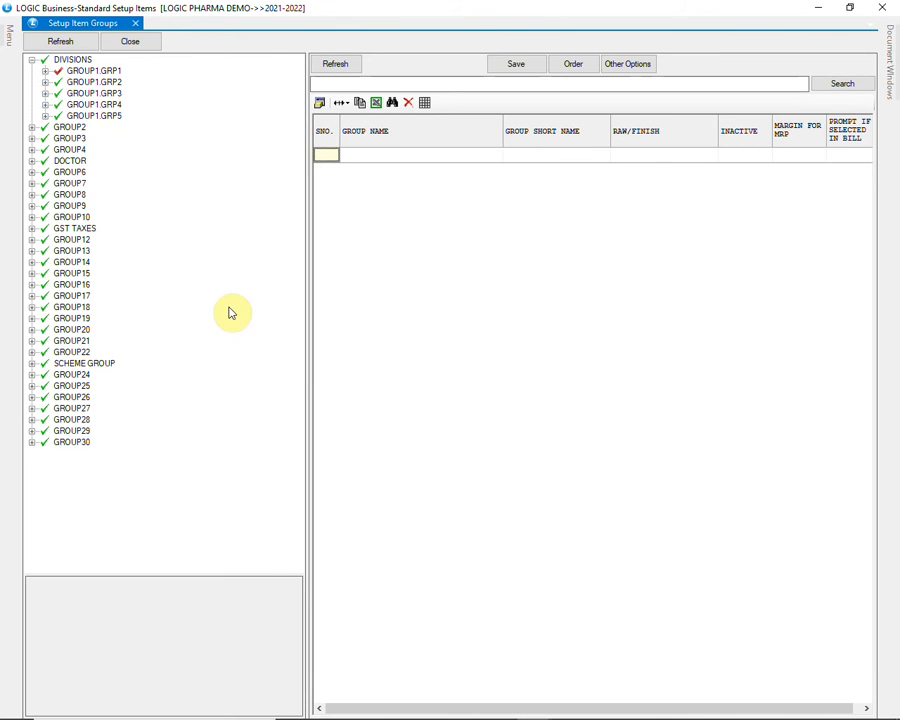
Expand the GST TAXES group and its GST TAXES subgroup to view the tax rate groups
{"action": "left_click", "coordinate": [85, 230]}
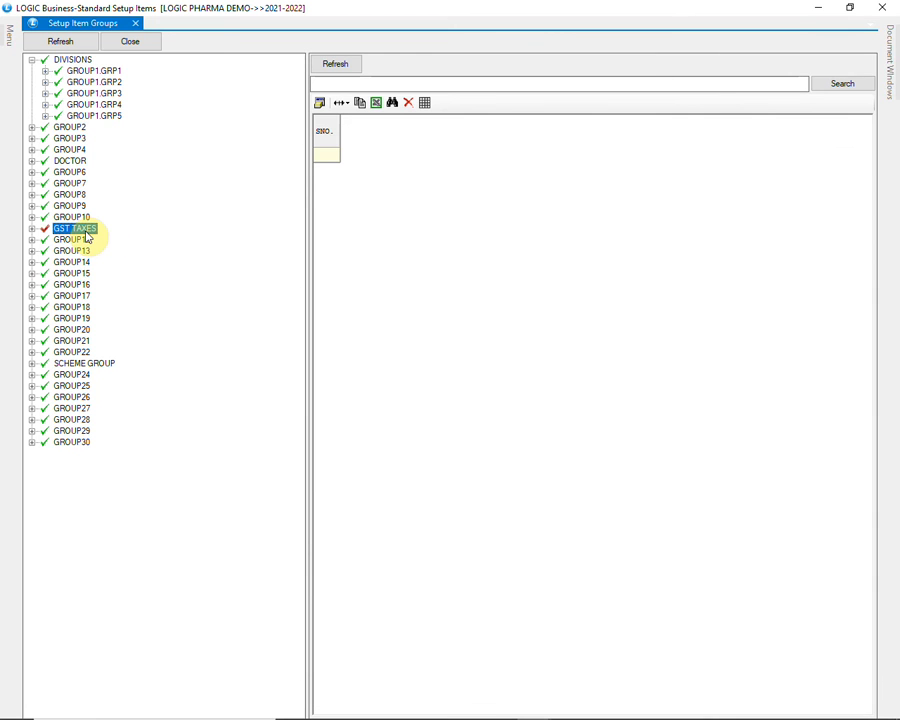
{"action": "left_click", "coordinate": [31, 229]}
{"action": "left_click", "coordinate": [64, 241]}
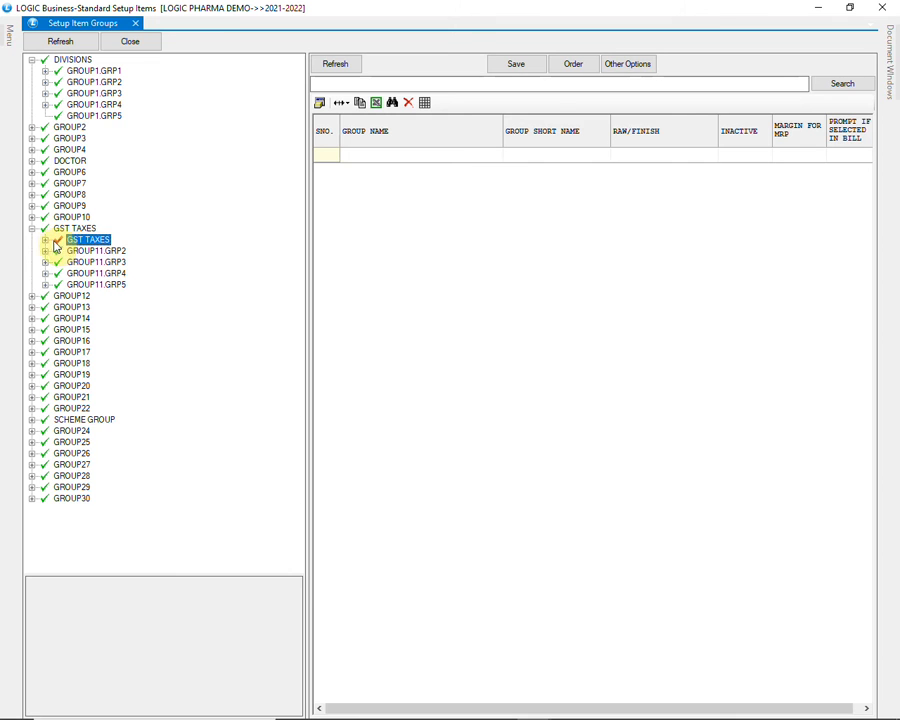
{"action": "left_click", "coordinate": [45, 241]}
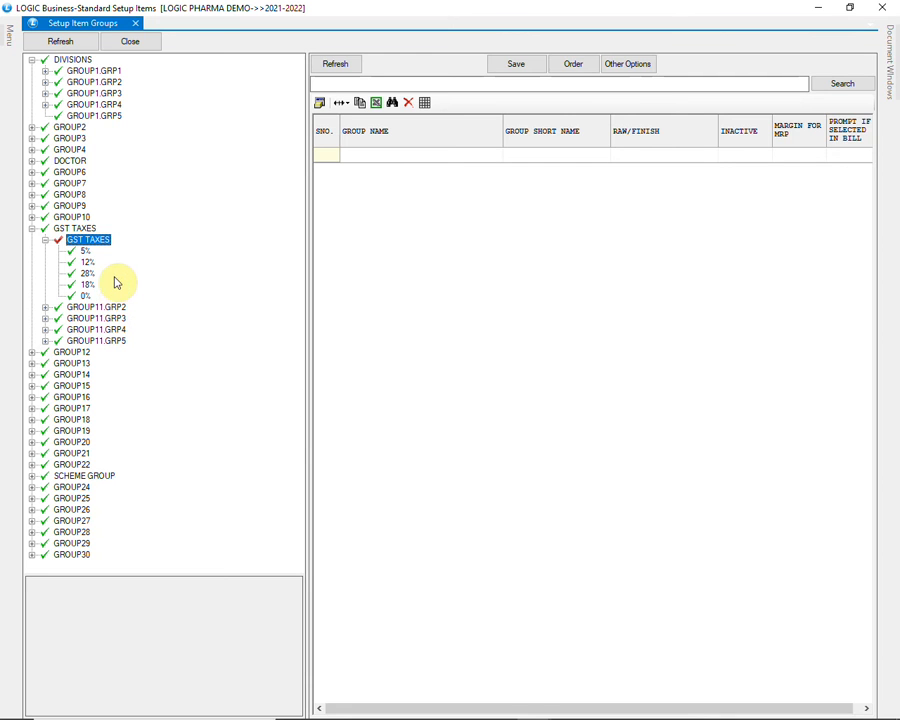
Expand the DOCTOR group and its DOCTOR subgroup to view the listed doctors
{"action": "left_click", "coordinate": [70, 161]}
{"action": "left_click", "coordinate": [31, 161]}
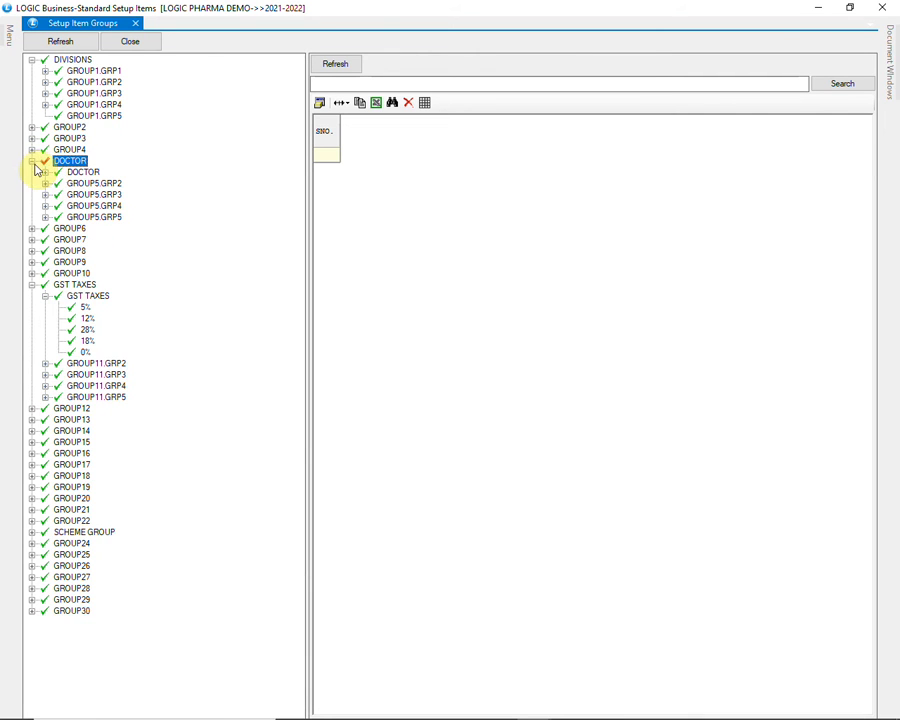
{"action": "left_click", "coordinate": [45, 172]}
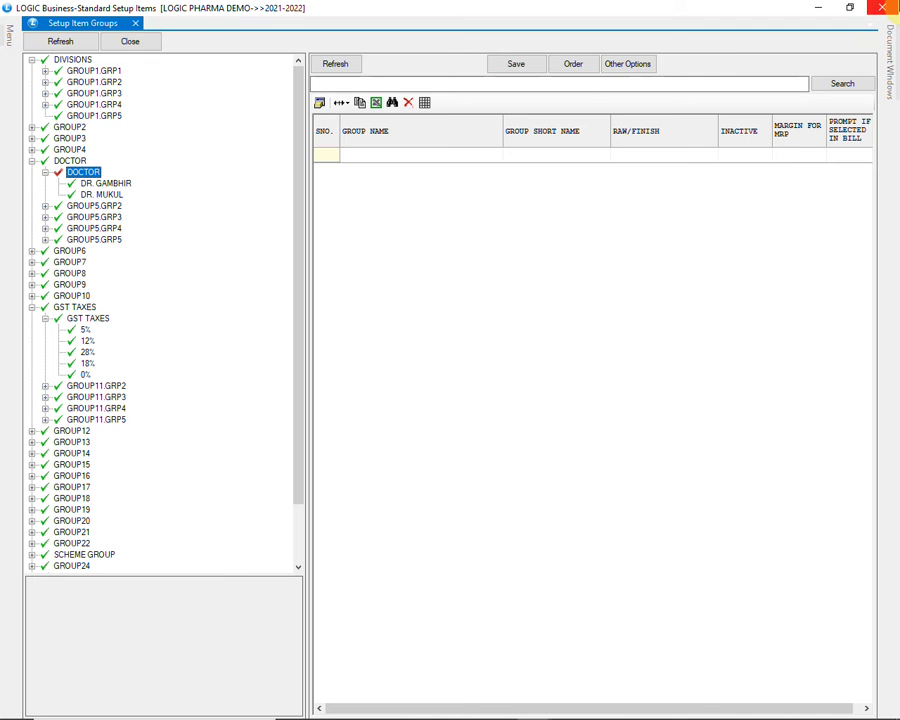
Close the item groups setup and open Setup Company from SETUP ITEM MASTER
{"action": "left_click", "coordinate": [882, 8]}
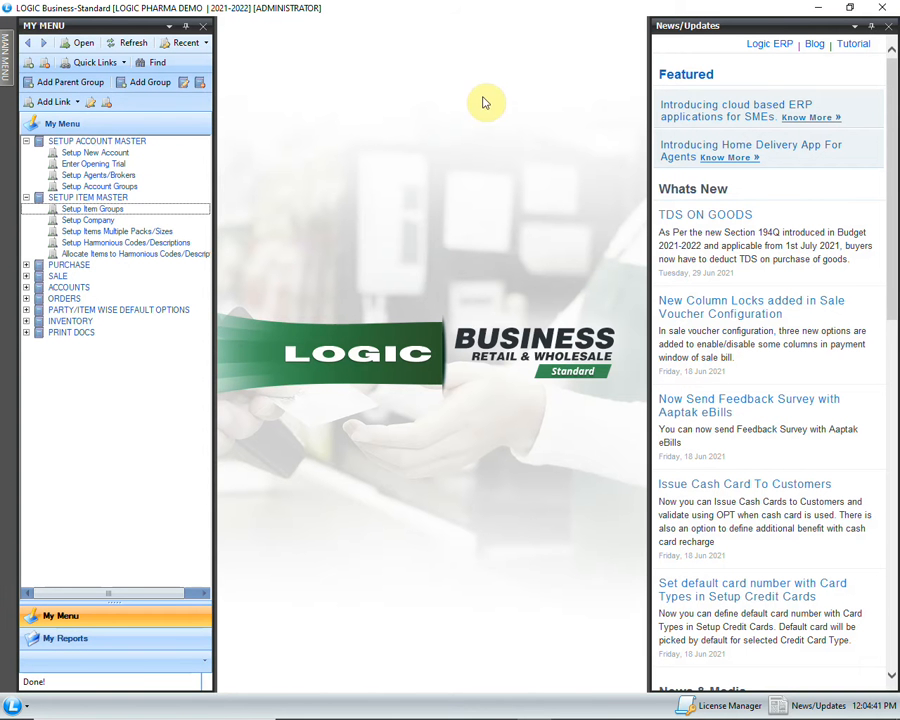
{"action": "left_click", "coordinate": [118, 212]}
{"action": "double_click", "coordinate": [114, 219]}
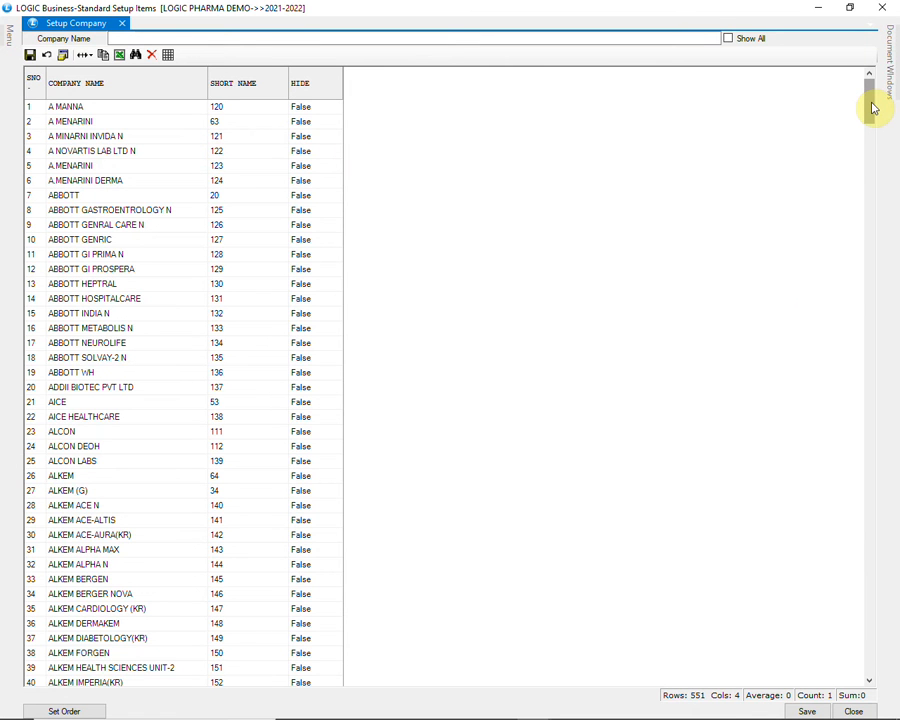
Add a company named ABBOTT with short name ABT at the end of the company list and save it
{"action": "left_click_drag", "start_coordinate": [872, 108], "coordinate": [891, 678]}
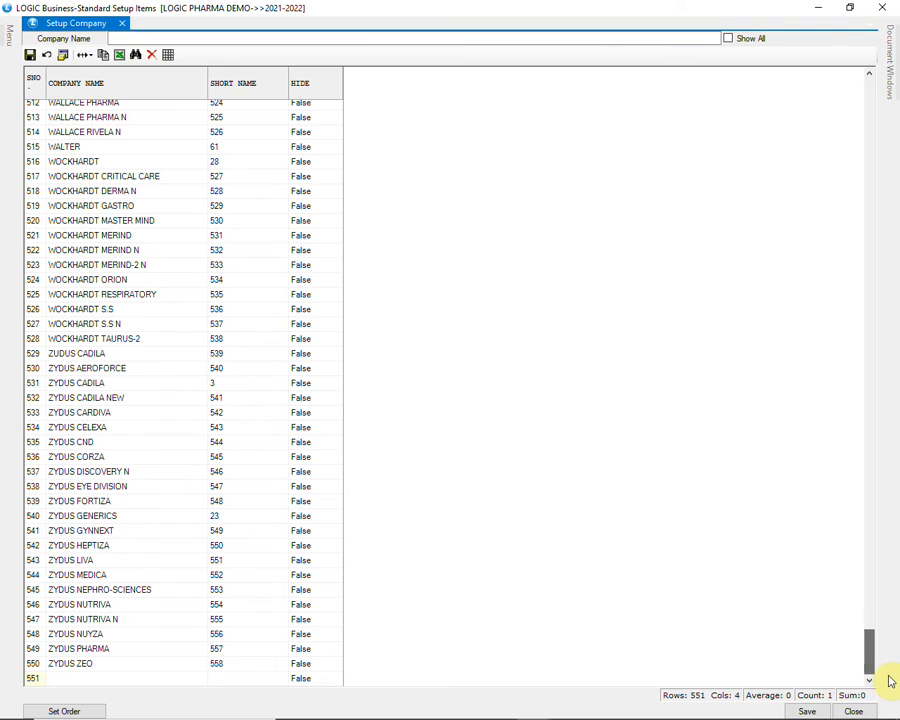
{"action": "left_click", "coordinate": [139, 683]}
{"action": "type", "text": "ABBOTT"}
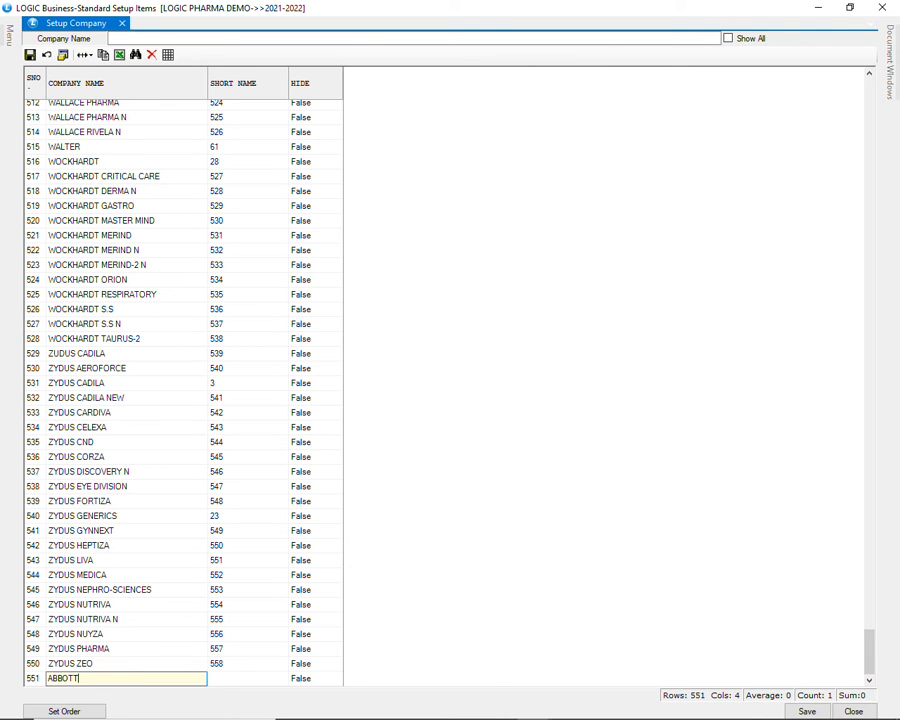
{"action": "key", "text": "Tab"}
{"action": "type", "text": "ABT"}
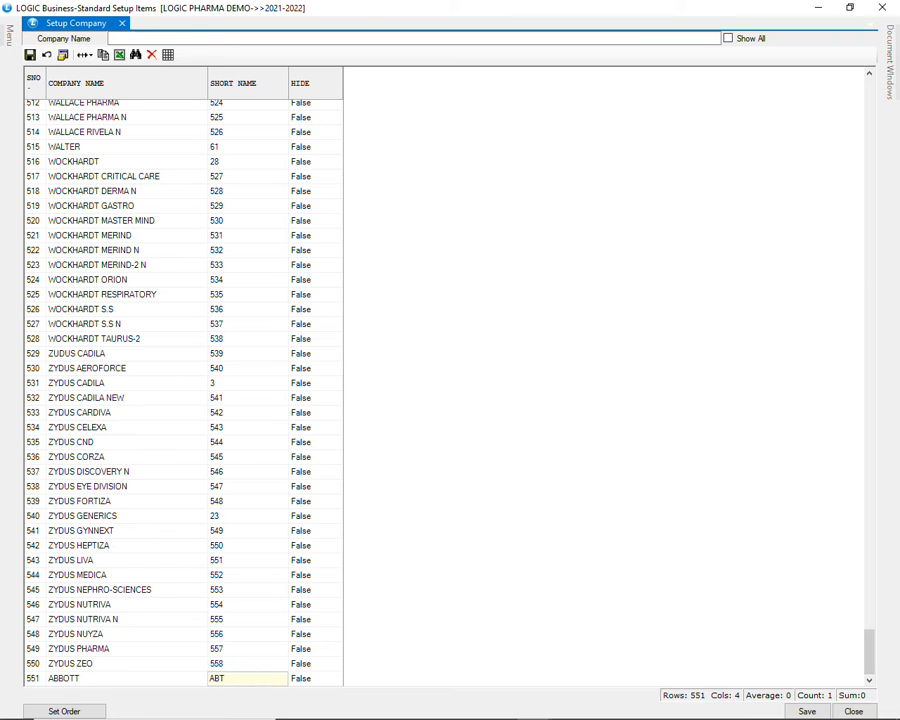
{"action": "key", "text": "Tab"}
{"action": "key", "text": "Tab"}
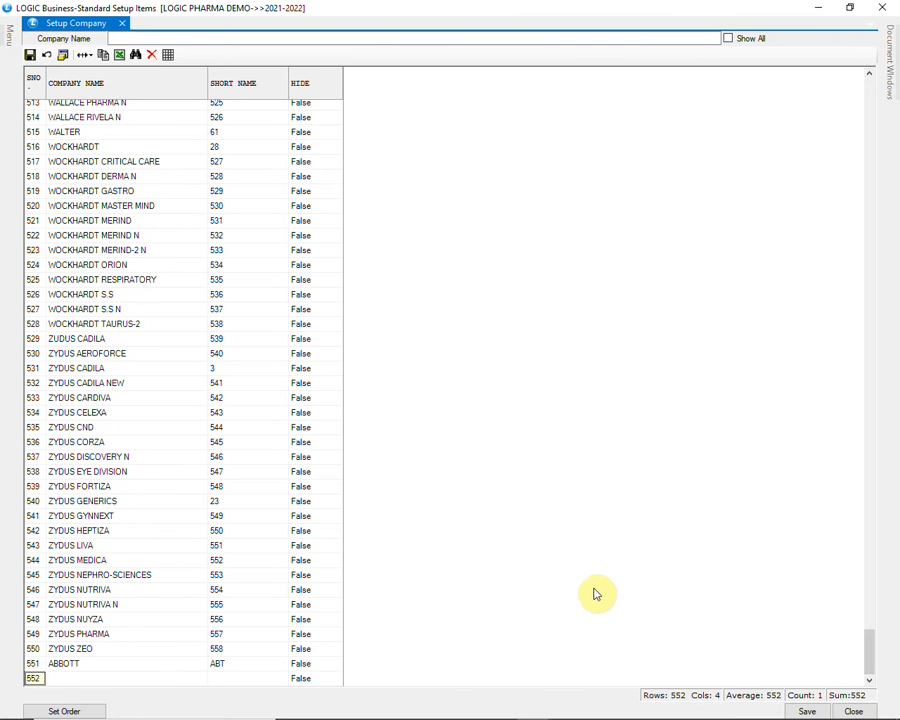
{"action": "left_click", "coordinate": [801, 711]}
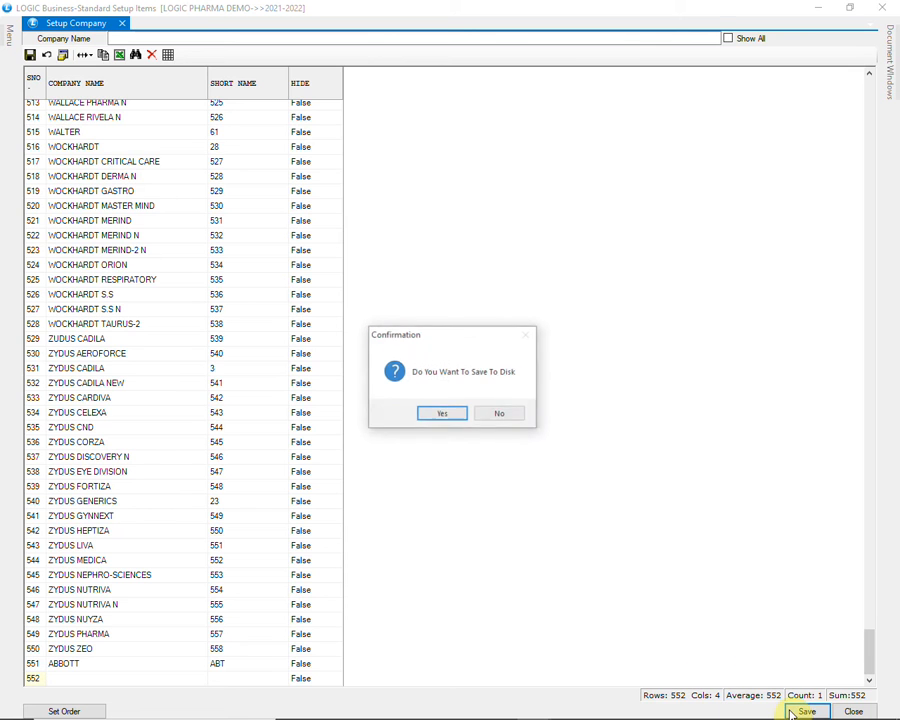
{"action": "left_click", "coordinate": [433, 414]}
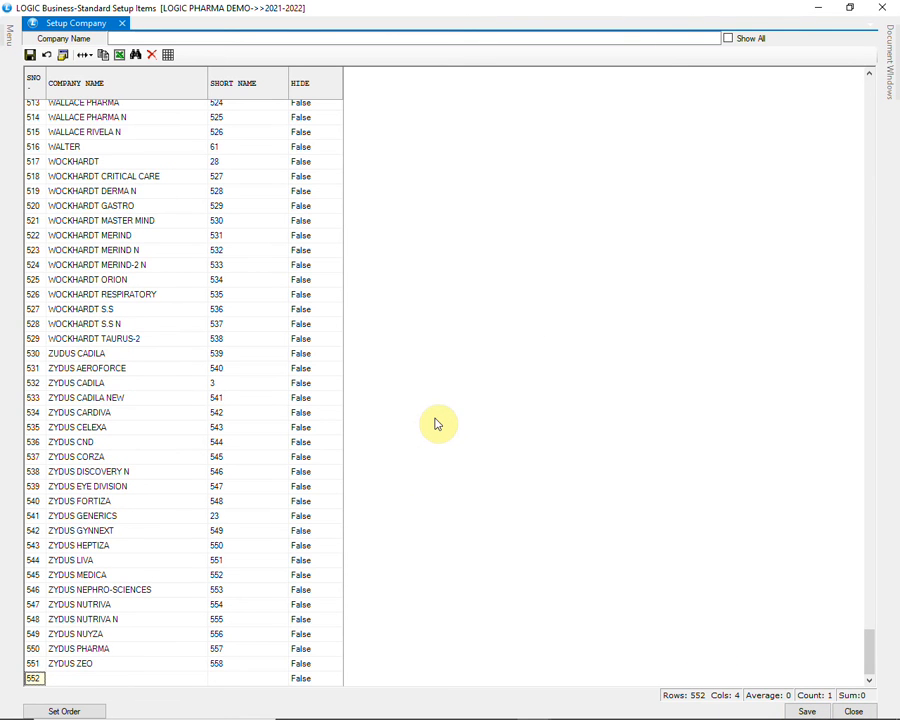
Close the company setup and open Setup Items Multiple Packs/Sizes from SETUP ITEM MASTER
{"action": "left_click", "coordinate": [884, 7]}
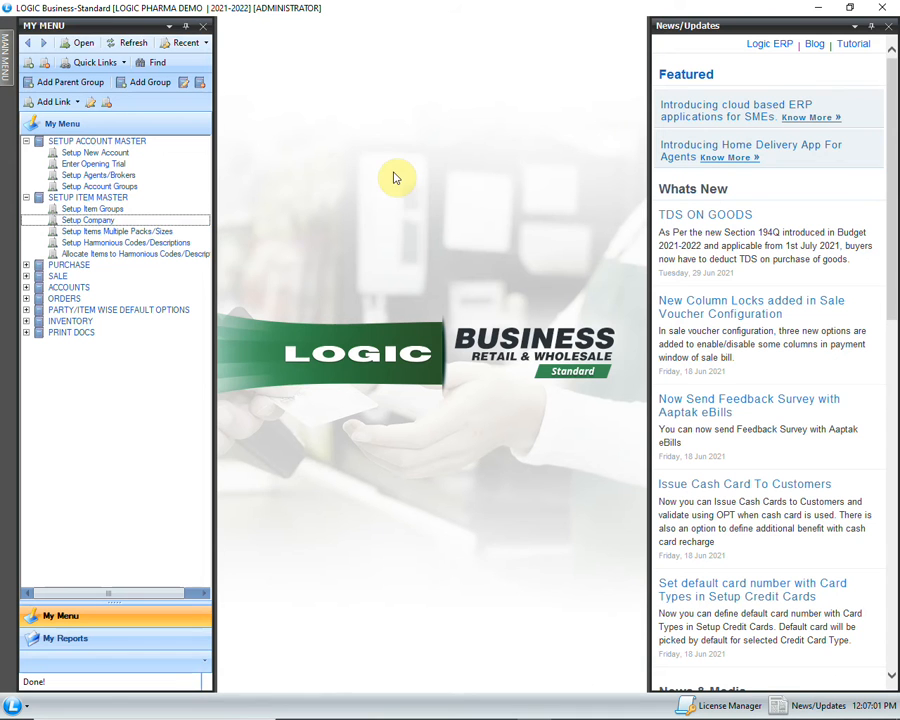
{"action": "left_click", "coordinate": [84, 220]}
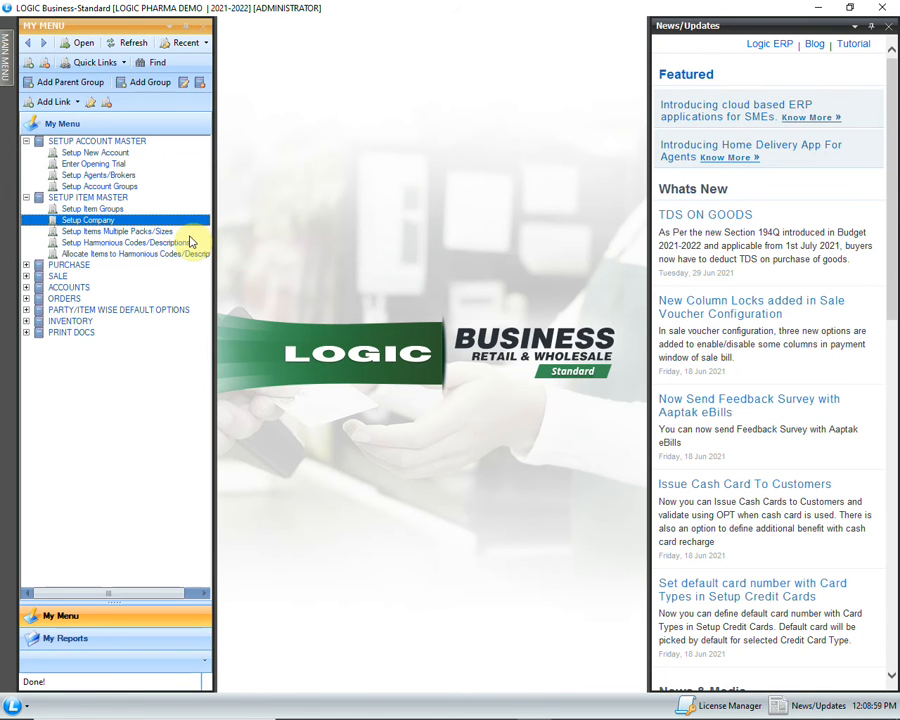
{"action": "double_click", "coordinate": [186, 232]}
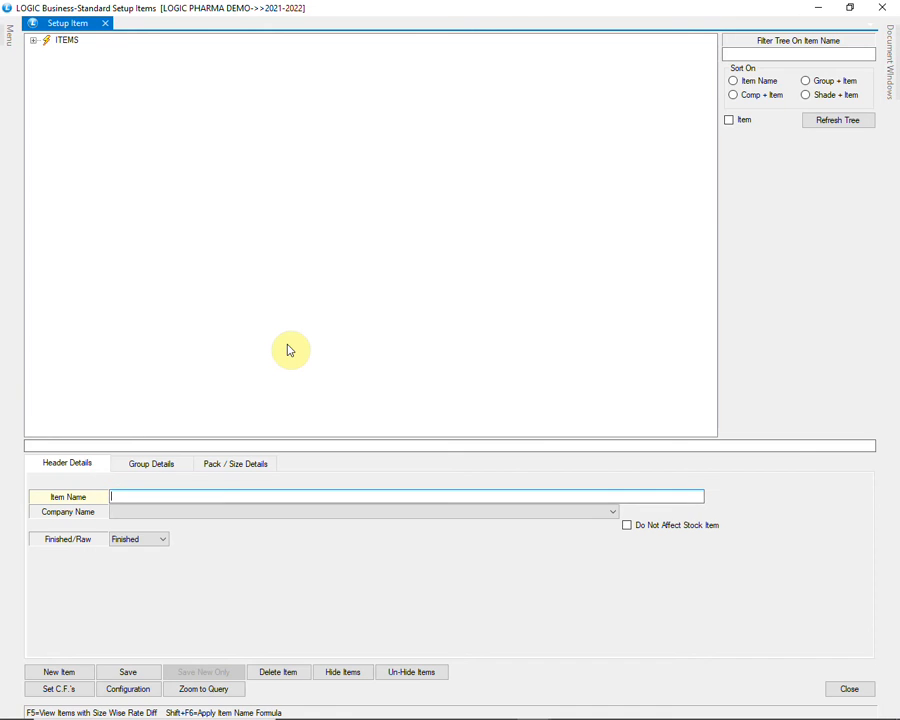
Enter the item name FLOXIP 250 MG and choose ABBOTT GENRIC as its company
{"action": "type", "text": "FLOXIP 250 MG"}
{"action": "key", "text": "Return"}
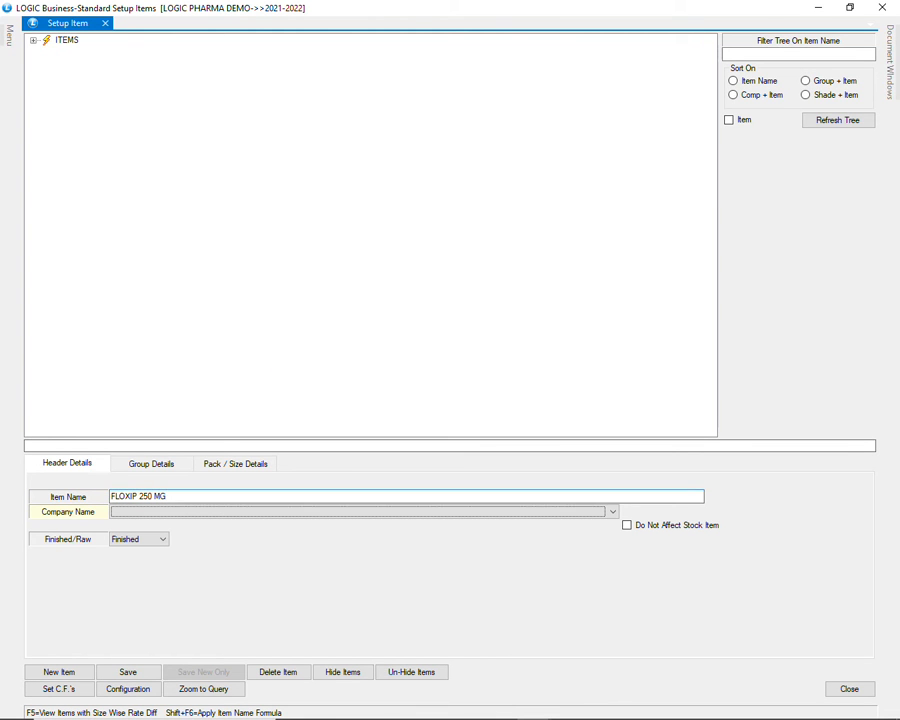
{"action": "type", "text": "ab"}
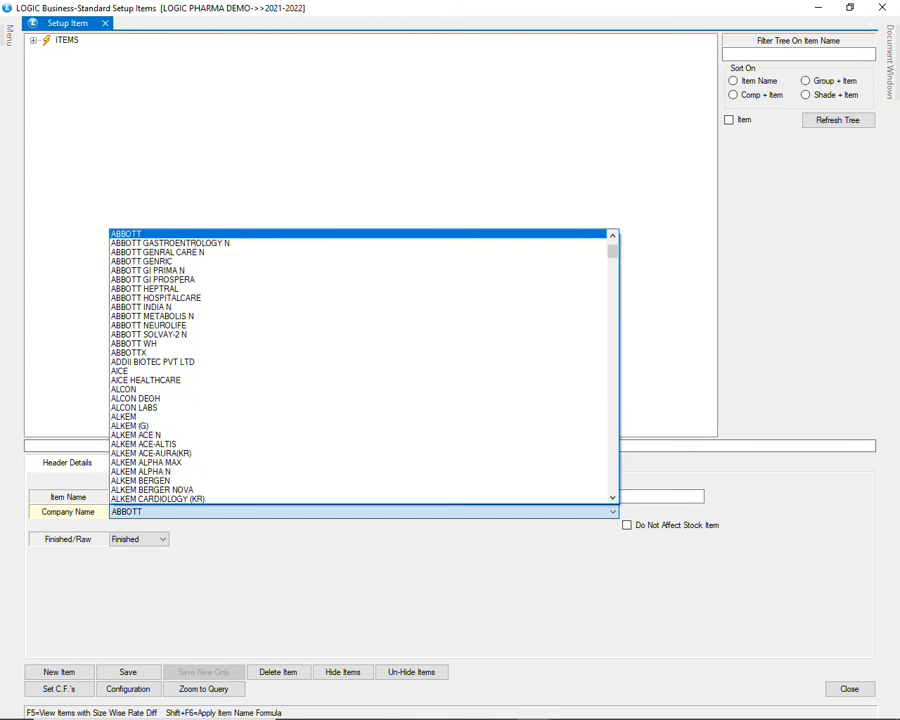
{"action": "key", "text": "Down"}
{"action": "key", "text": "Down"}
{"action": "key", "text": "Down"}
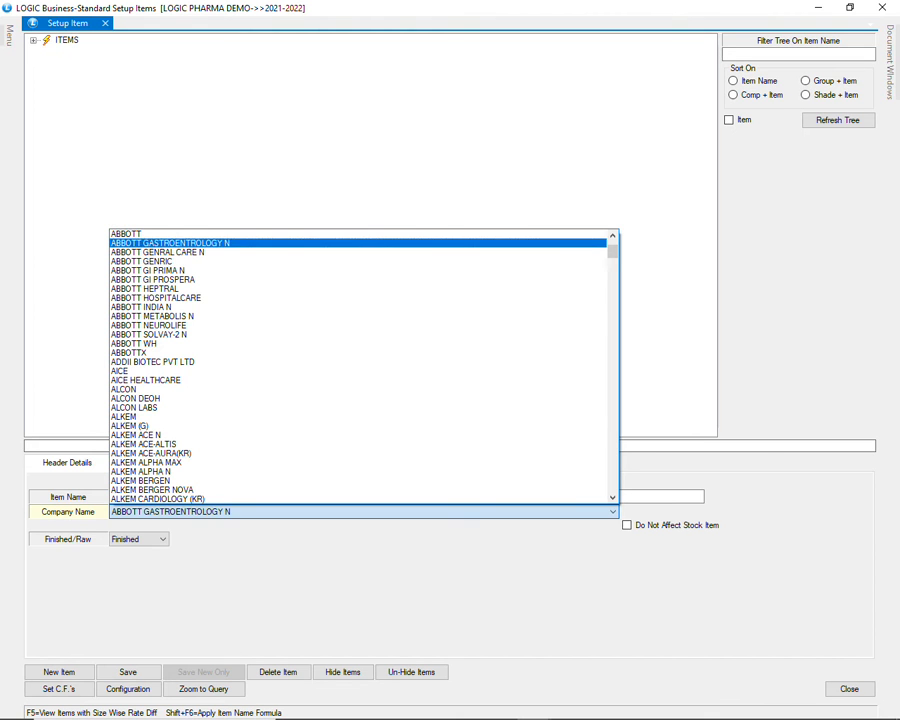
{"action": "key", "text": "Return"}
{"action": "key", "text": "Return"}
{"action": "key", "text": "Return"}
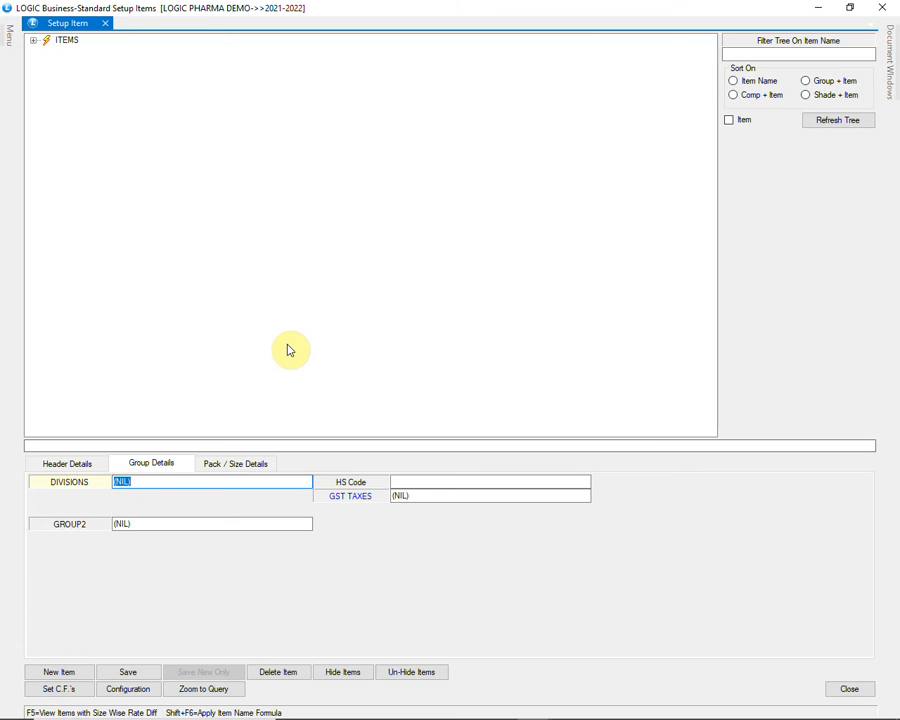
Assign the item to the ABBOTT GENRIC division in its group details
{"action": "type", "text": "AB"}
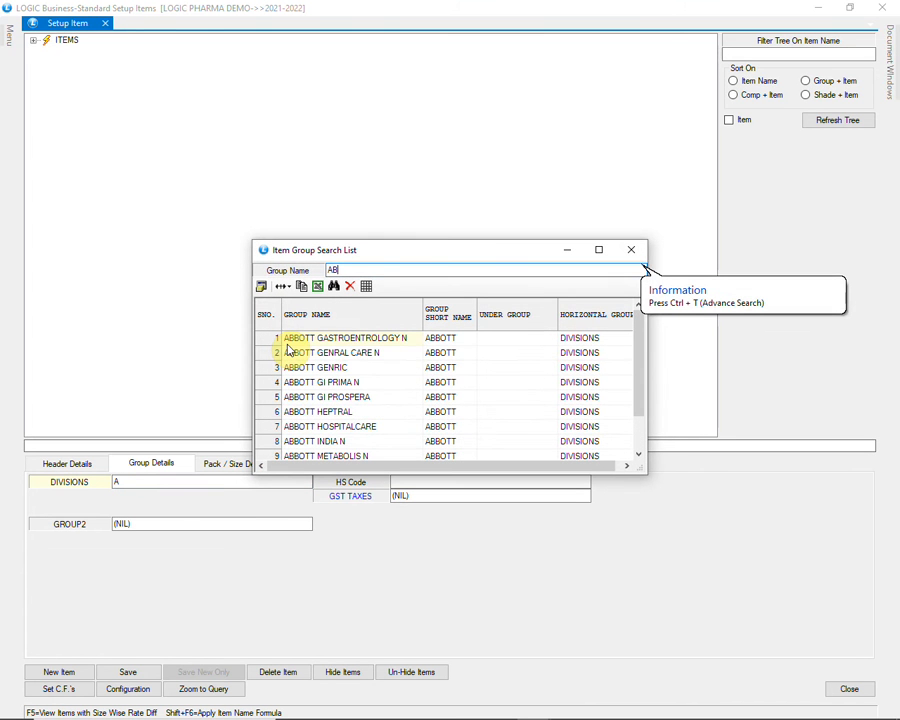
{"action": "key", "text": "Down"}
{"action": "key", "text": "Down"}
{"action": "key", "text": "Return"}
{"action": "key", "text": "Return"}
Set the item's HS Code to 30 and its GST TAXES group to 12
{"action": "type", "text": "3"}
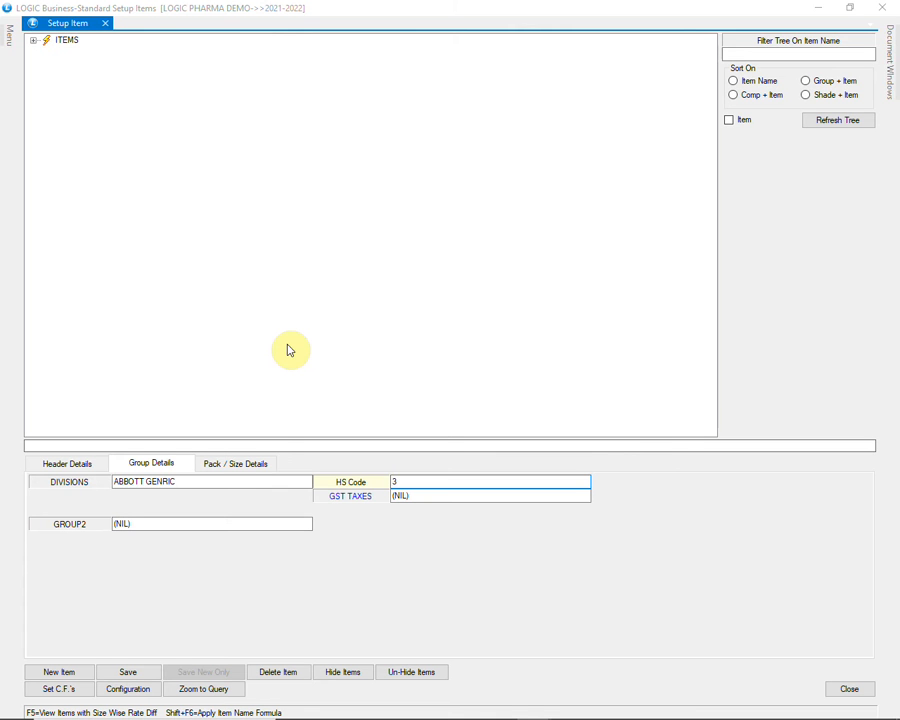
{"action": "type", "text": "0"}
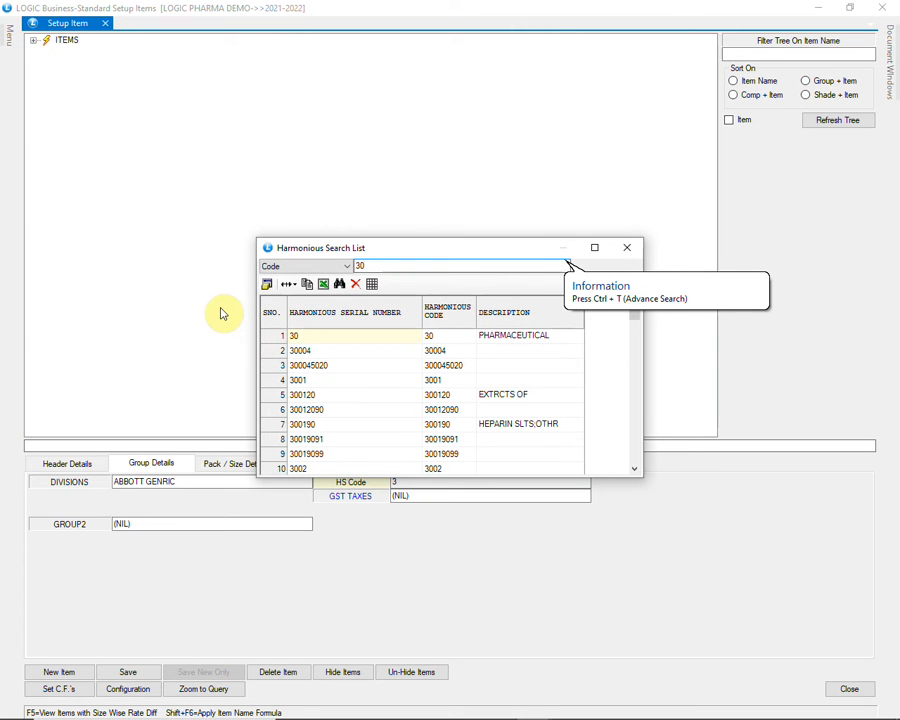
{"action": "key", "text": "Return"}
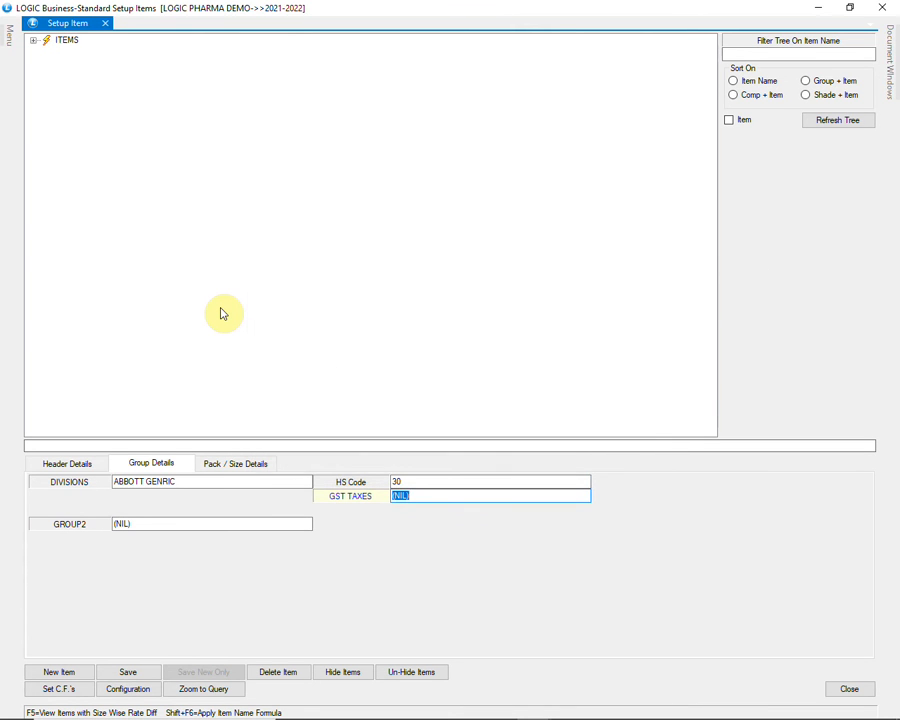
{"action": "type", "text": "12"}
{"action": "key", "text": "Return"}
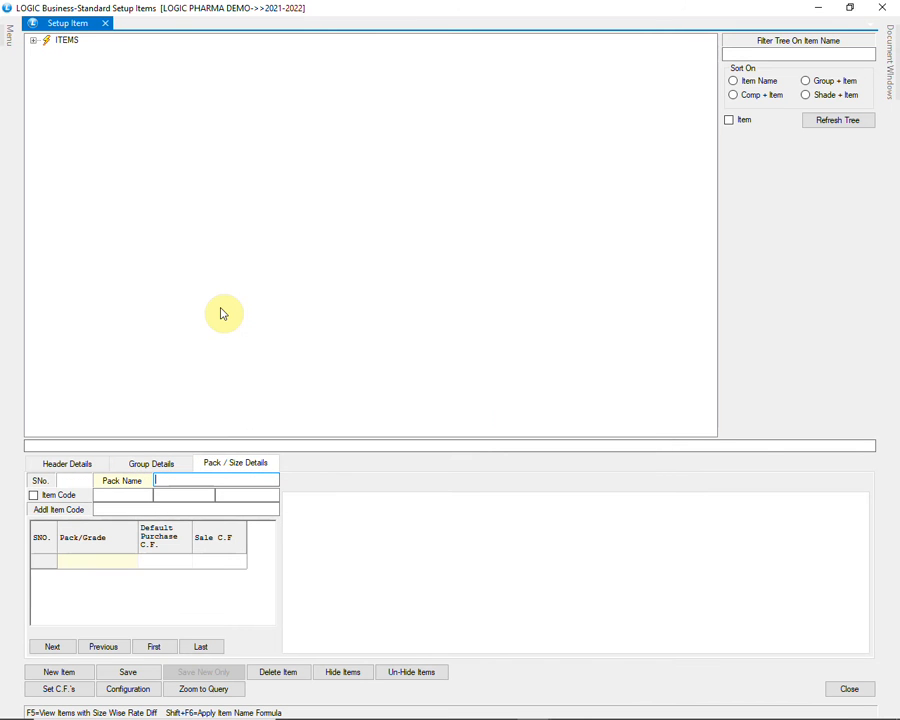
Search the pack sizes for 10 and select the 10 TAB pack
{"action": "type", "text": "10"}
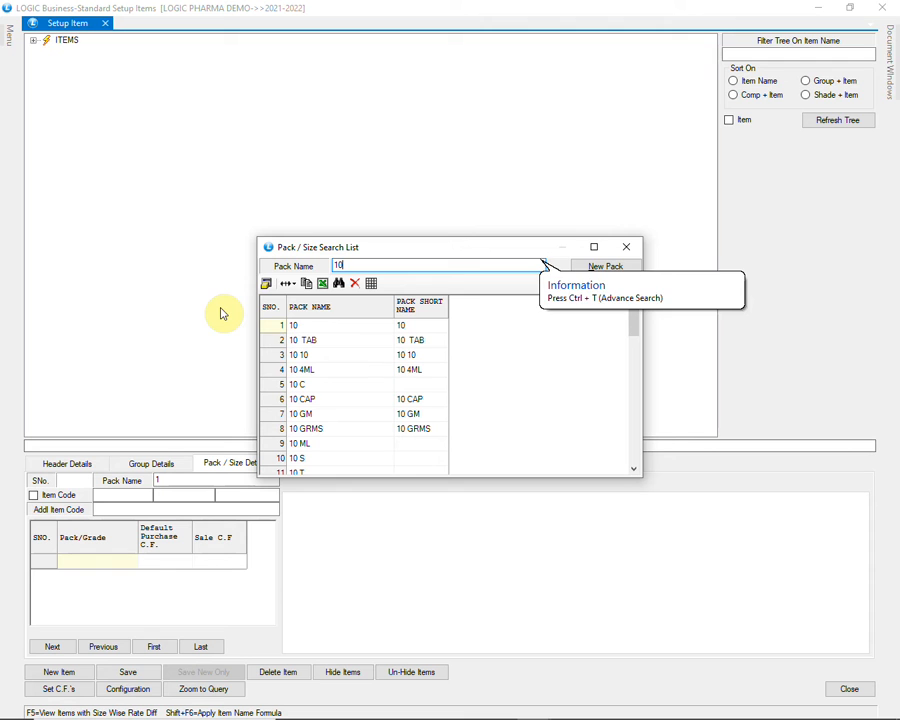
{"action": "key", "text": "Down"}
{"action": "key", "text": "Down"}
{"action": "key", "text": "Down"}
{"action": "key", "text": "Down"}
{"action": "key", "text": "Down"}
{"action": "key", "text": "Down"}
{"action": "key", "text": "Down"}
{"action": "key", "text": "Down"}
{"action": "key", "text": "Down"}
{"action": "key", "text": "Down"}
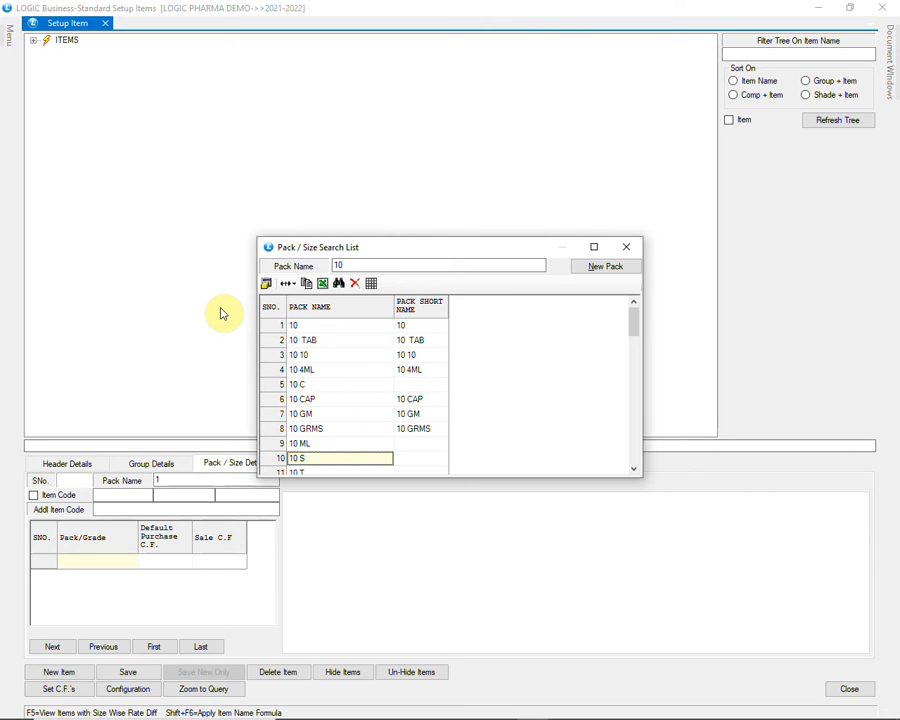
{"action": "left_click", "coordinate": [352, 343]}
{"action": "left_click", "coordinate": [627, 265]}
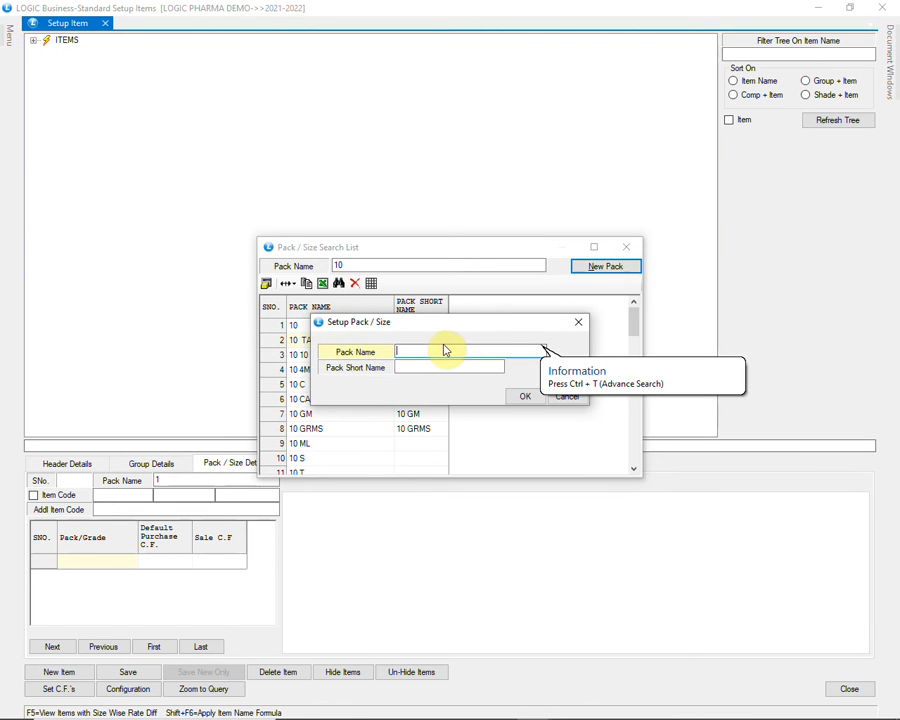
{"action": "left_click", "coordinate": [415, 368]}
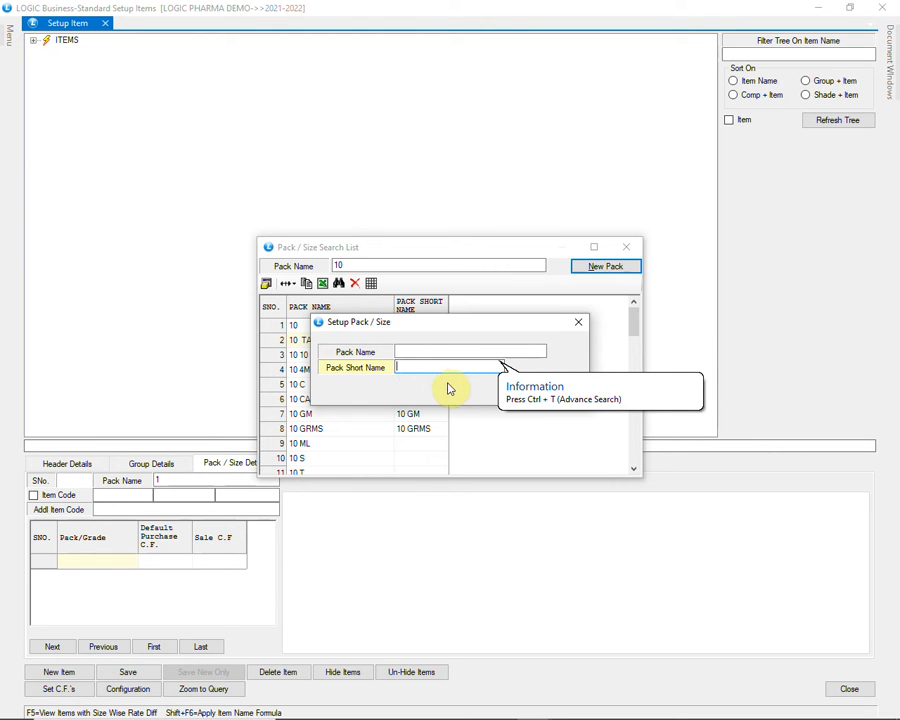
{"action": "key", "text": "Tab"}
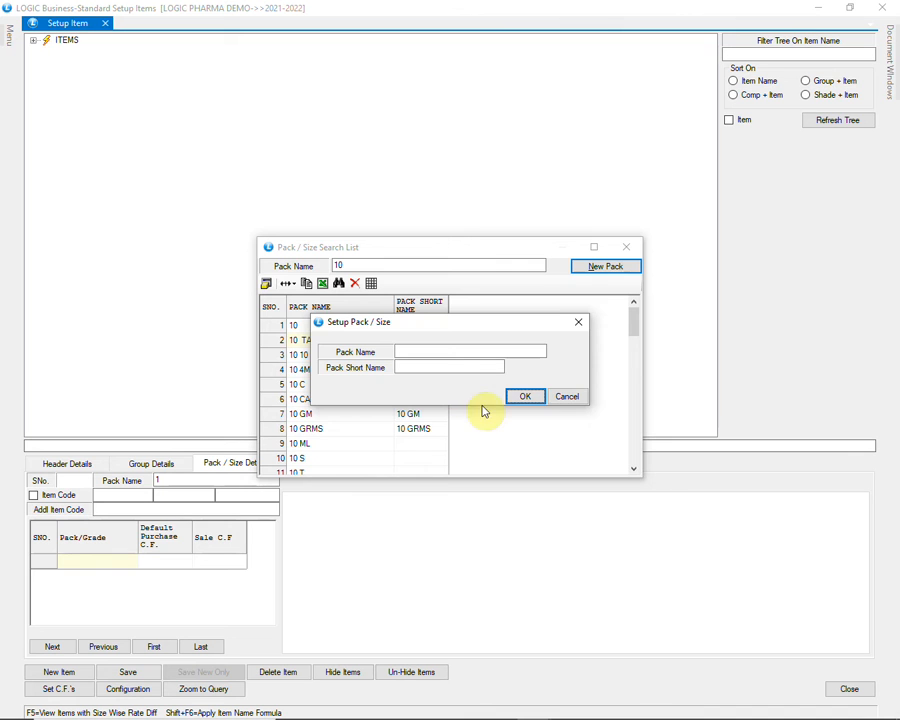
{"action": "left_click", "coordinate": [564, 396]}
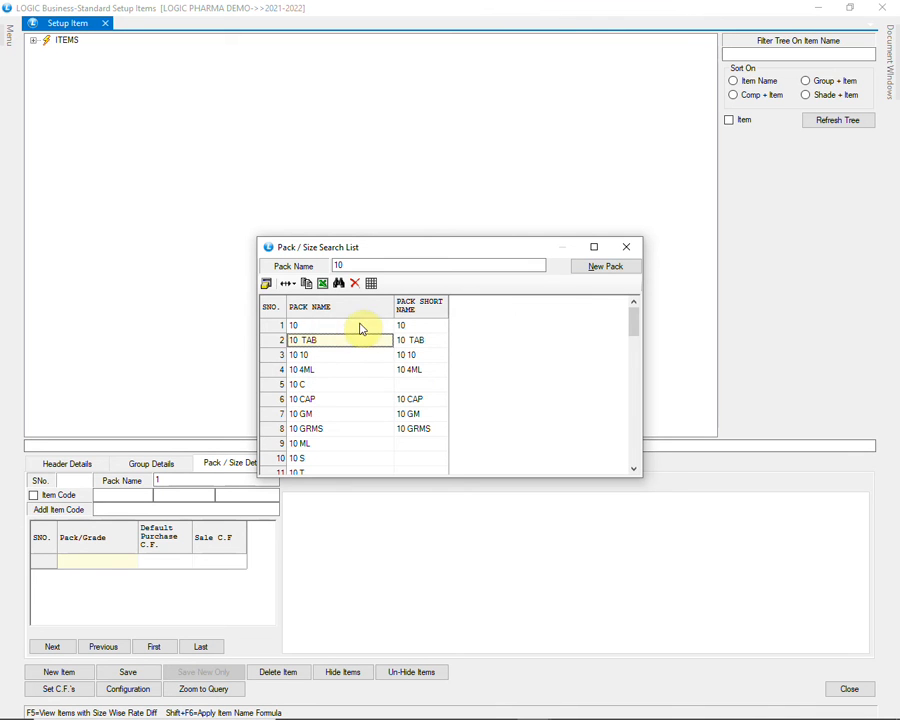
Add the selected 10 TAB pack to the item and proceed to its second pack entry
{"action": "key", "text": "Return"}
{"action": "key", "text": "Tab"}
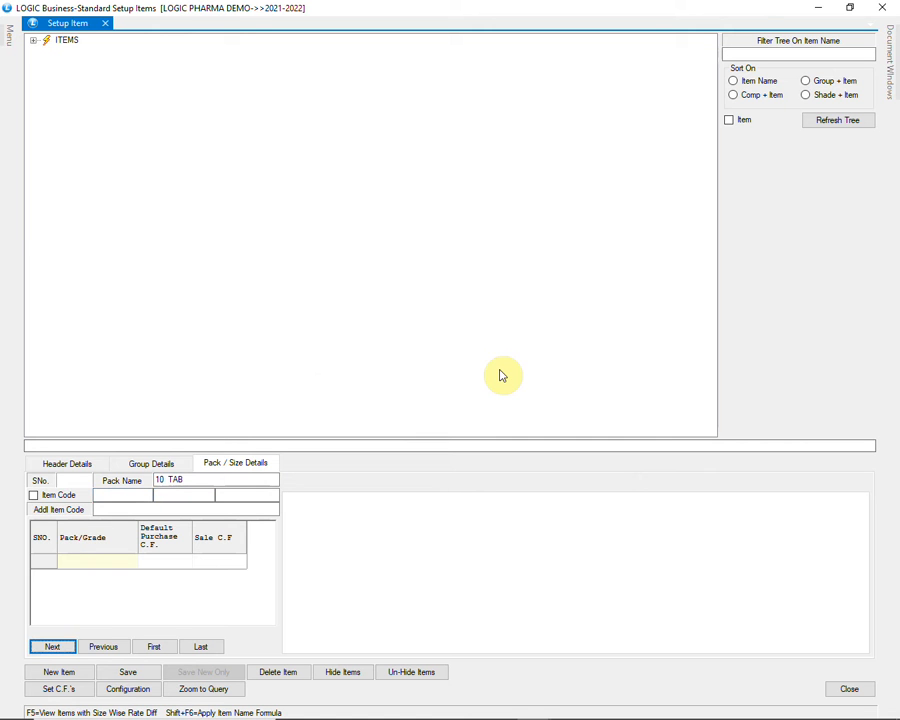
{"action": "key", "text": "Return"}
Search the pack sizes for 15 and add the 15 TAB pack as the item's second pack
{"action": "type", "text": "15"}
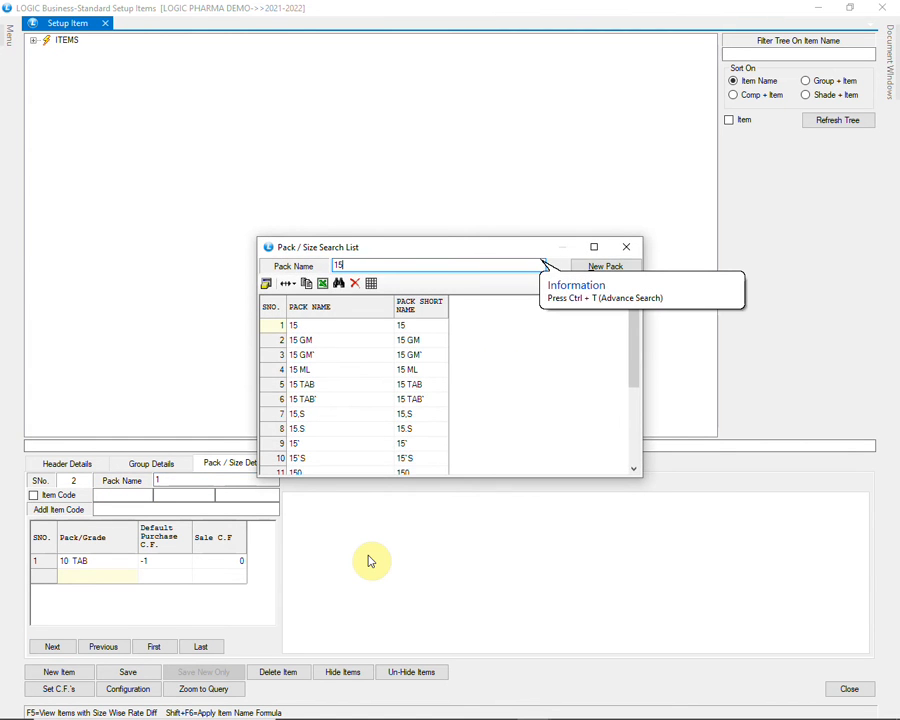
{"action": "key", "text": "Down"}
{"action": "key", "text": "Down"}
{"action": "key", "text": "Down"}
{"action": "key", "text": "Down"}
{"action": "key", "text": "Down"}
{"action": "key", "text": "Down"}
{"action": "key", "text": "Down"}
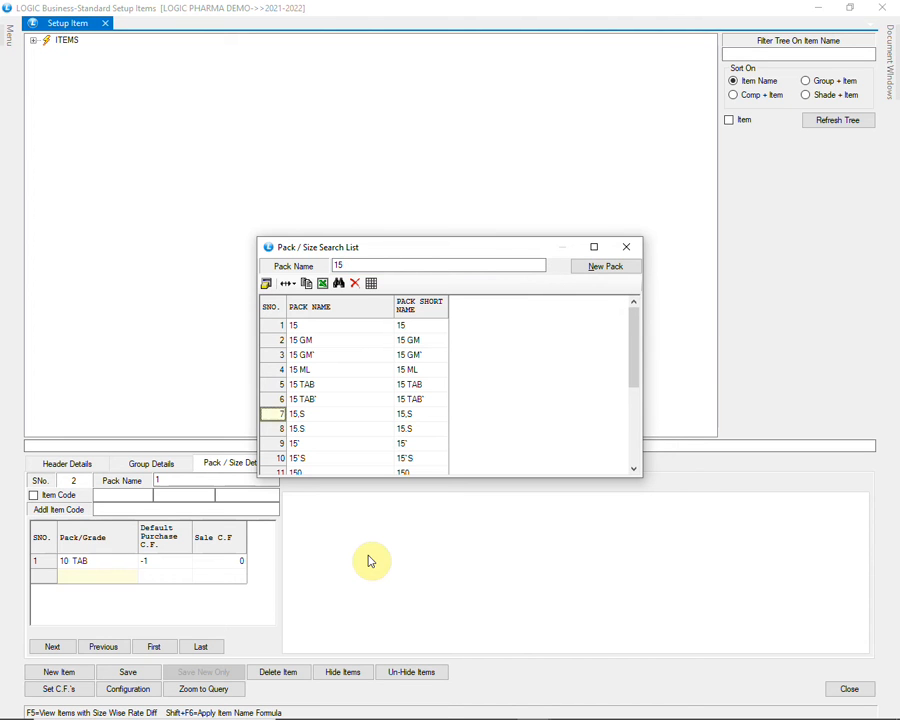
{"action": "key", "text": "Up"}
{"action": "key", "text": "Up"}
{"action": "key", "text": "Up"}
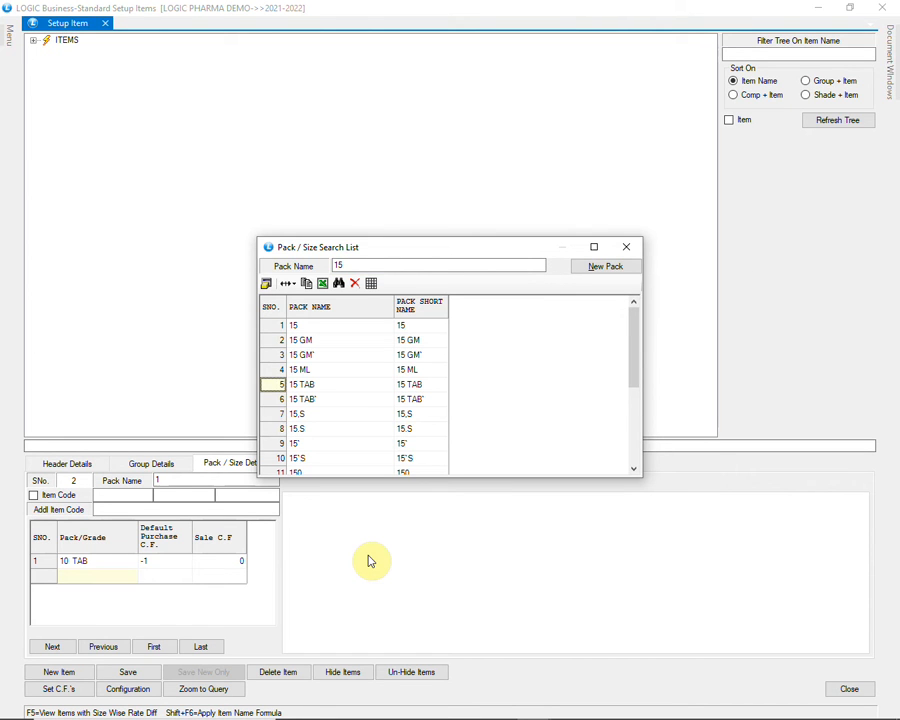
{"action": "key", "text": "Return"}
{"action": "key", "text": "Return"}
{"action": "key", "text": "Return"}
{"action": "key", "text": "Return"}
{"action": "key", "text": "Return"}
{"action": "key", "text": "Return"}
{"action": "key", "text": "Return"}
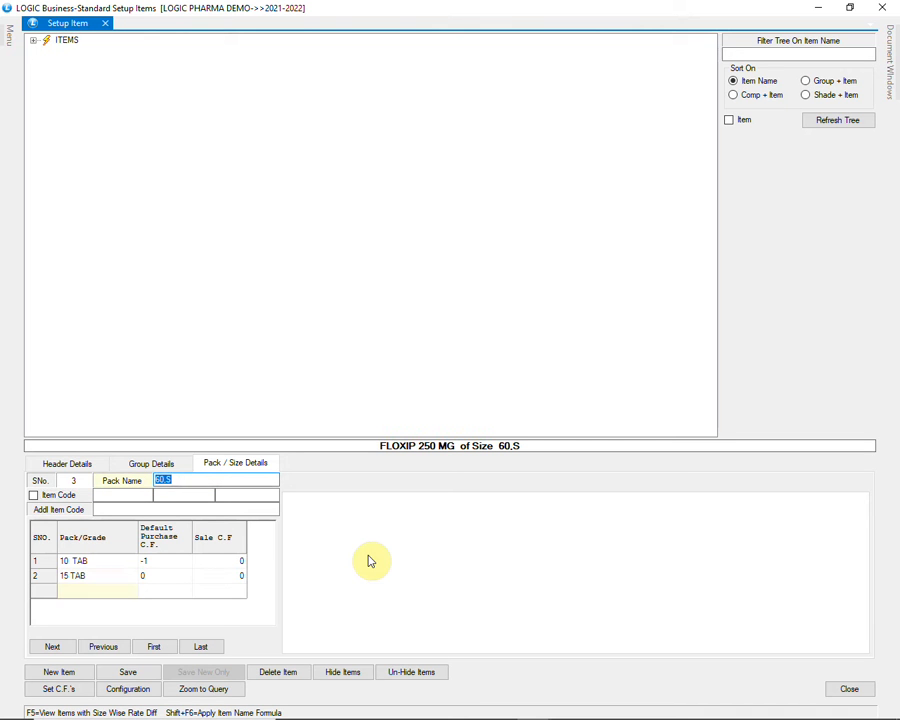
Clear the pack name of the third pack entry and save the FLOXIP 250 MG item
{"action": "key", "text": "Delete"}
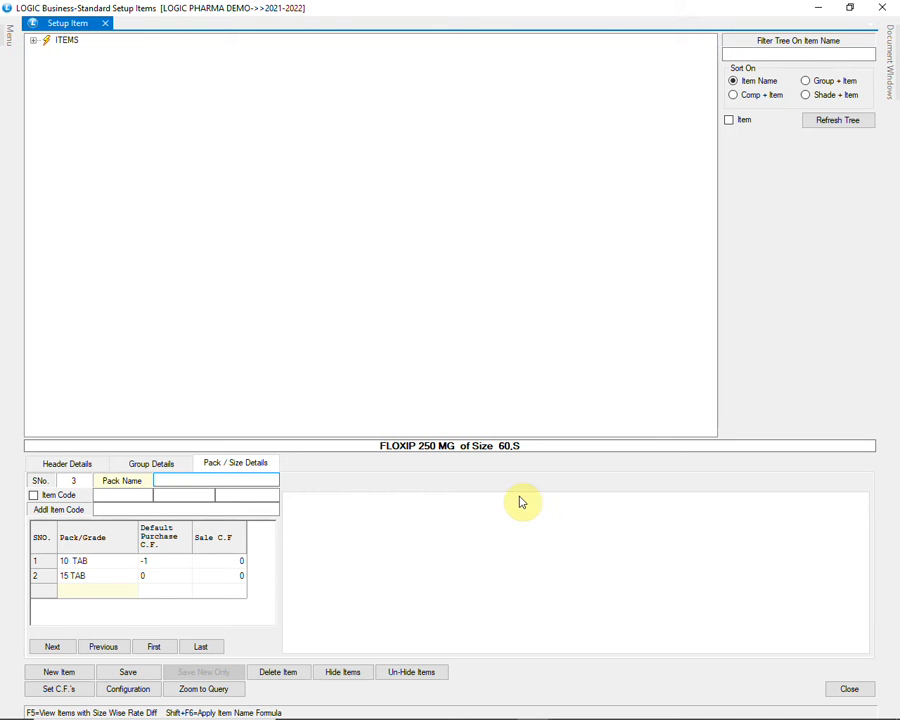
{"action": "left_click", "coordinate": [122, 673]}
{"action": "left_click", "coordinate": [450, 413]}
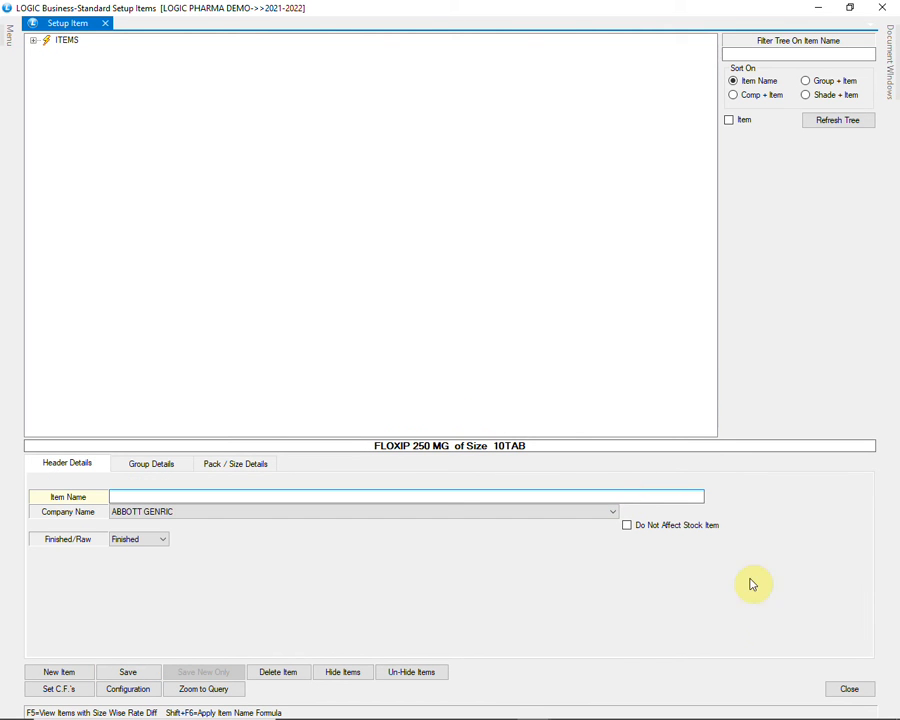
Close the item setup and open Purchase Voucher from the PURCHASE group
{"action": "left_click", "coordinate": [846, 687]}
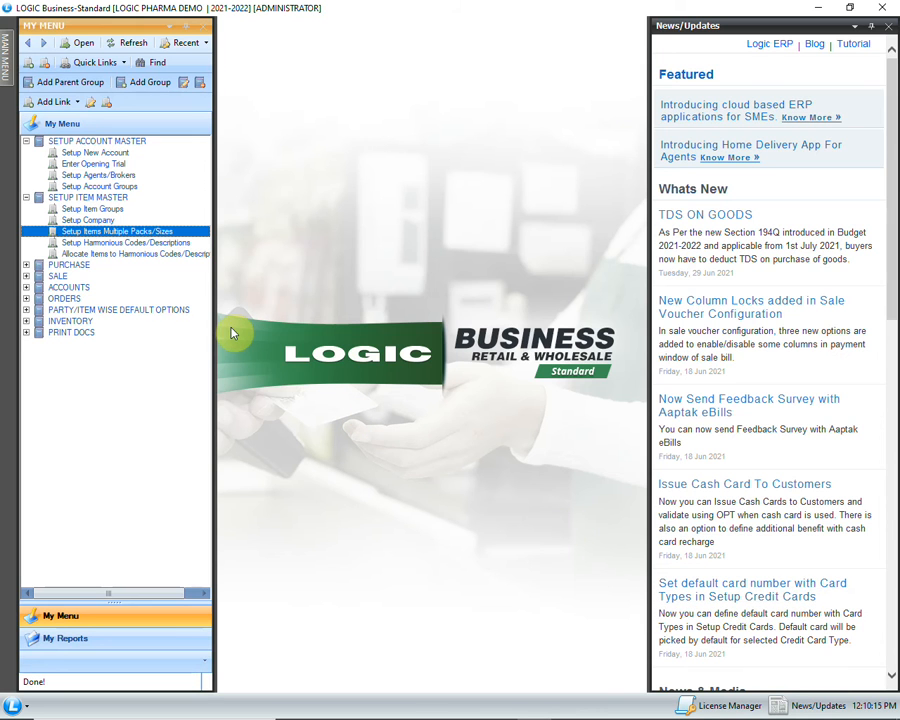
{"action": "left_click", "coordinate": [28, 264]}
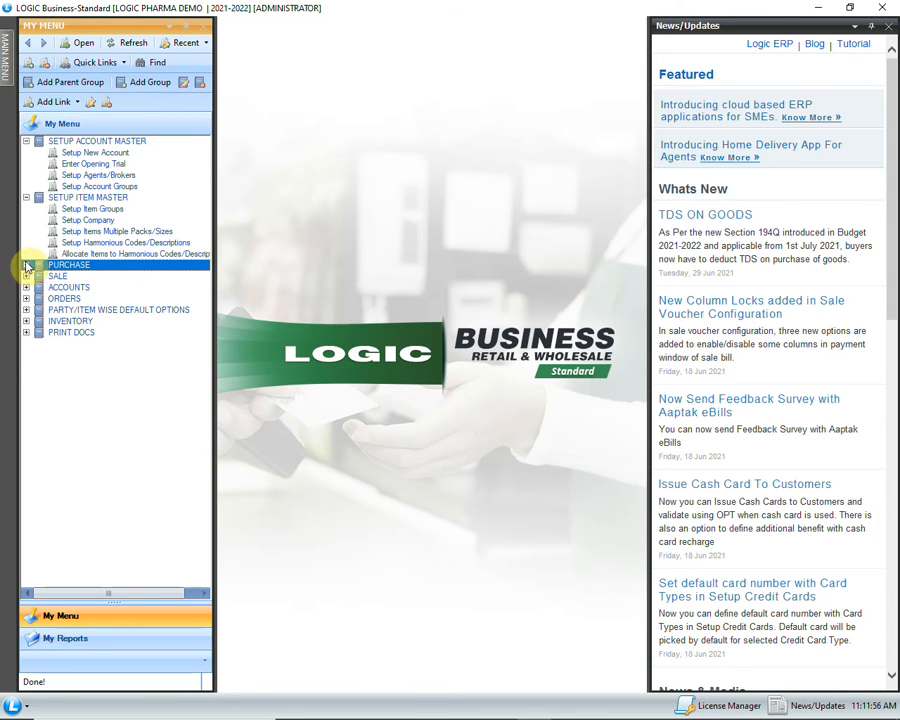
{"action": "left_click", "coordinate": [26, 264]}
{"action": "left_click", "coordinate": [74, 276]}
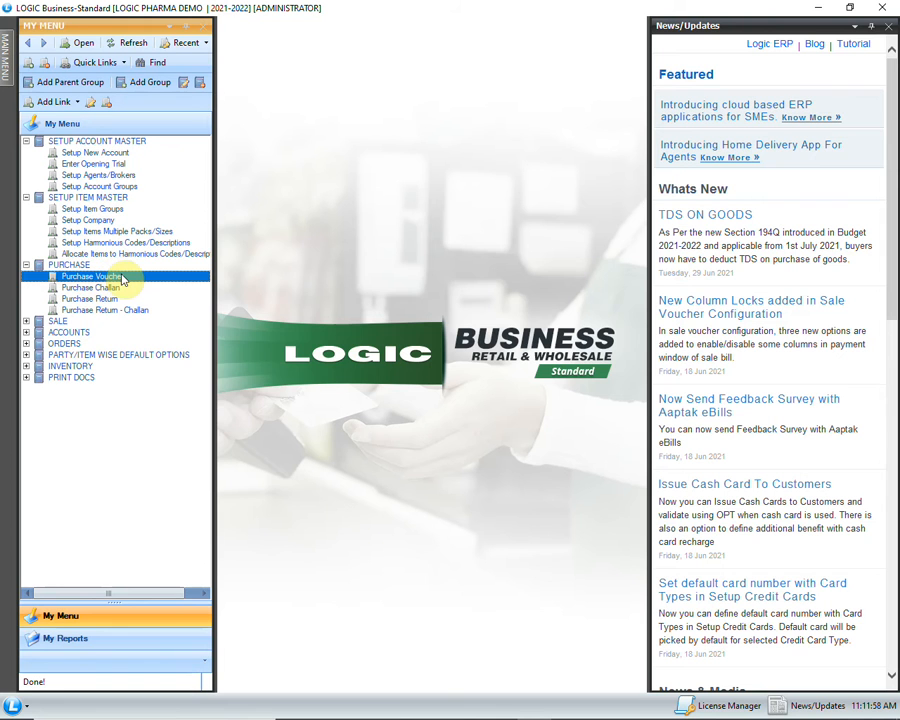
{"action": "double_click", "coordinate": [140, 276]}
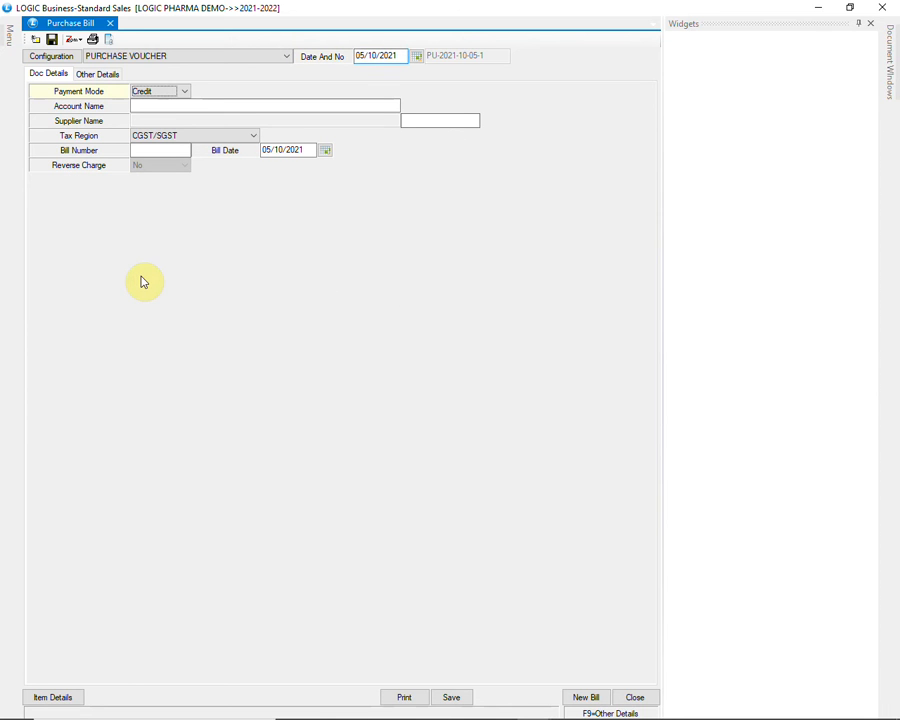
Select ABBOTT HEALTHCARE PVT LTD ZIRAKPUR -SU as the purchase bill's account and look over its party ledger
{"action": "type", "text": "BB"}
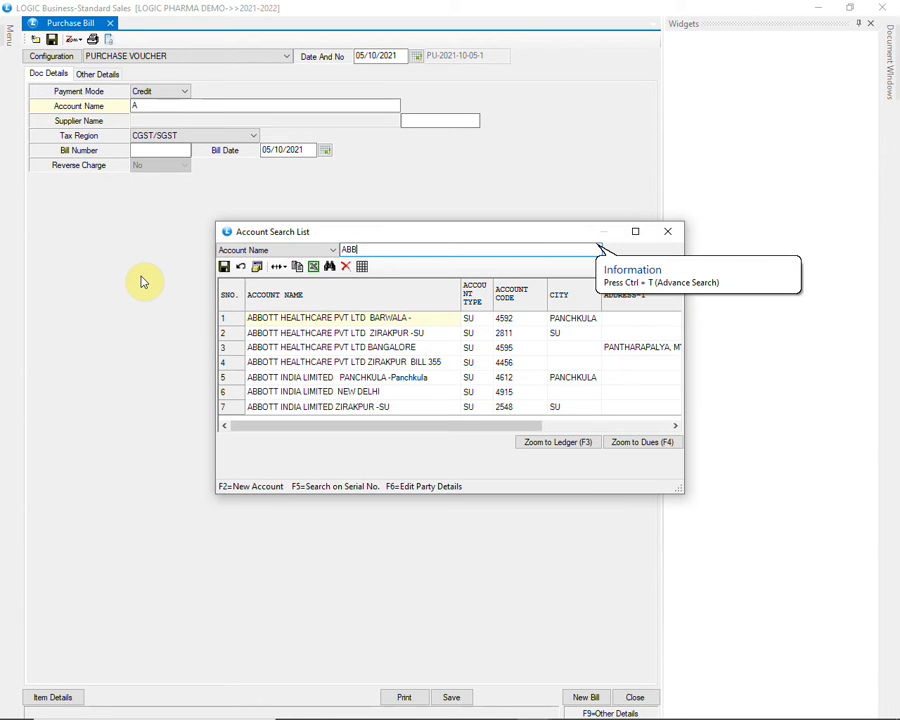
{"action": "key", "text": "Down"}
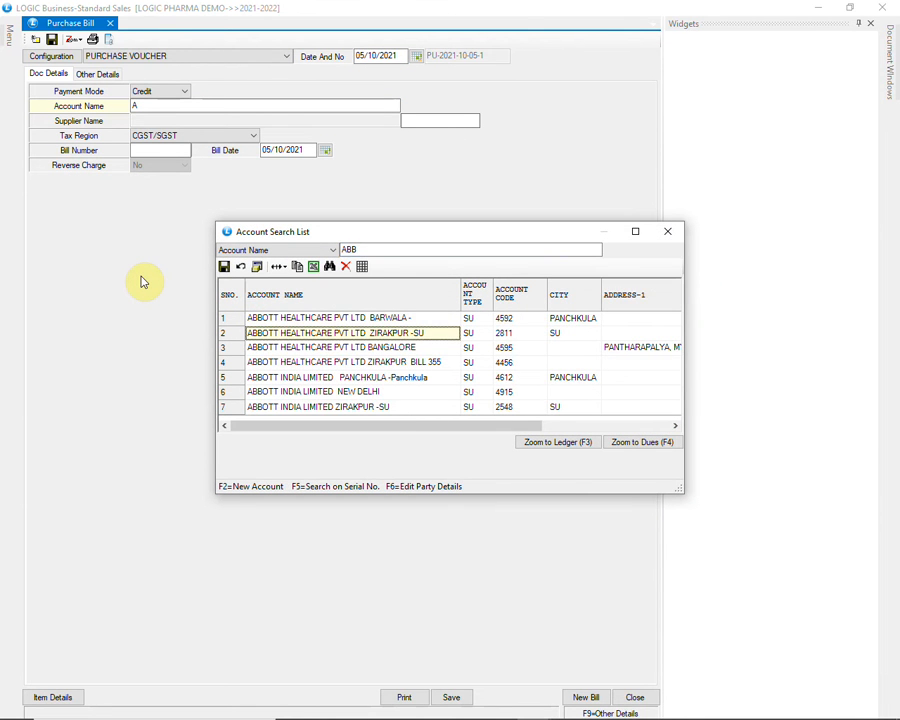
{"action": "key", "text": "Return"}
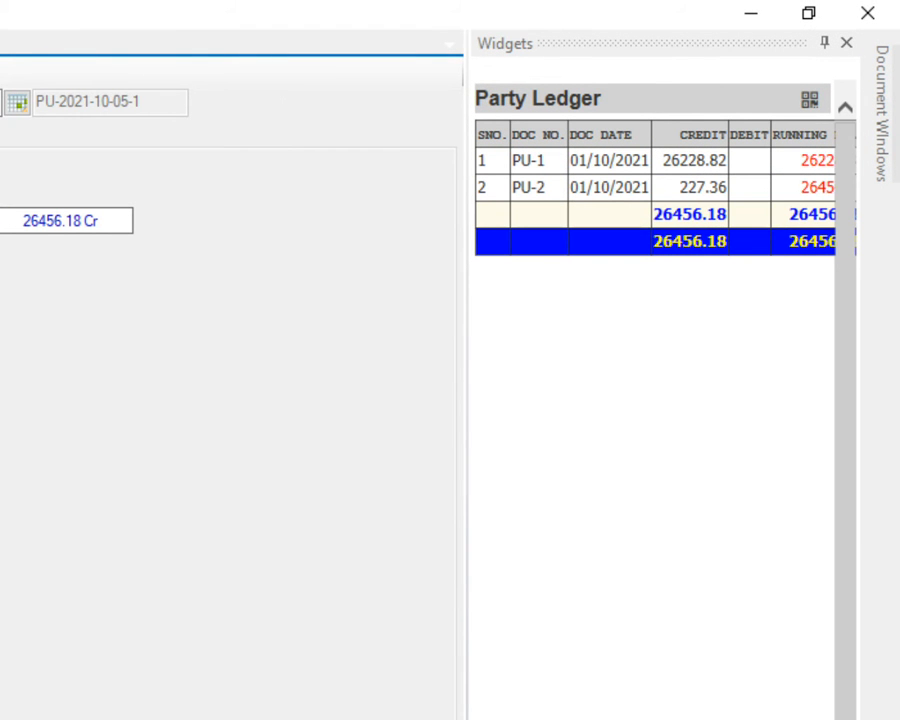
{"action": "scroll", "coordinate": [655, 400], "scroll_direction": "right", "scroll_amount": 1}
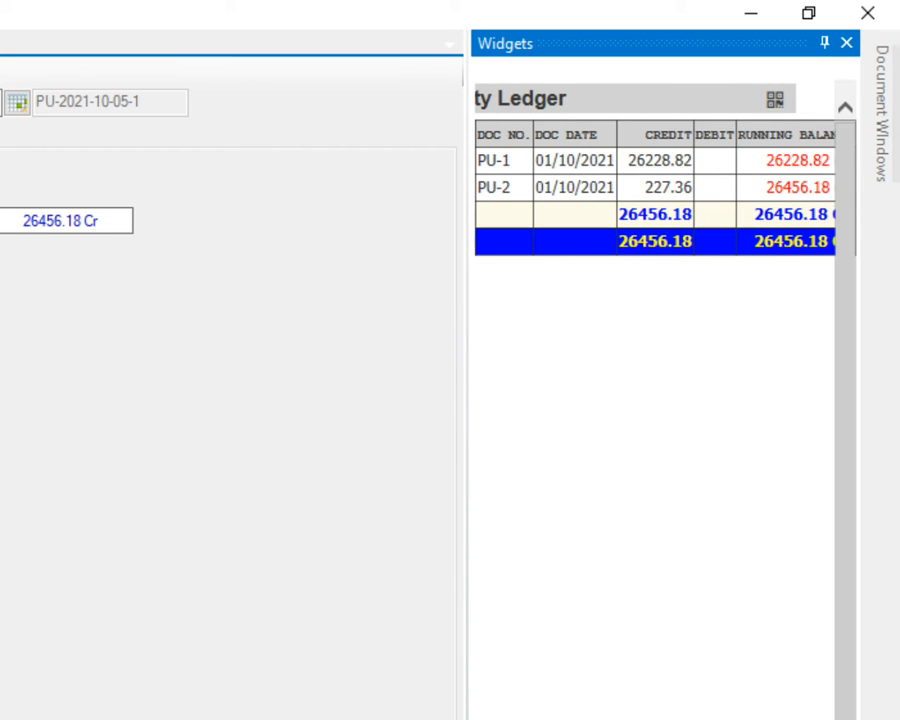
{"action": "mouse_move", "coordinate": [743, 713]}
{"action": "left_mouse_down"}
{"action": "mouse_move", "coordinate": [729, 713]}
{"action": "mouse_move", "coordinate": [747, 711]}
{"action": "left_mouse_up"}
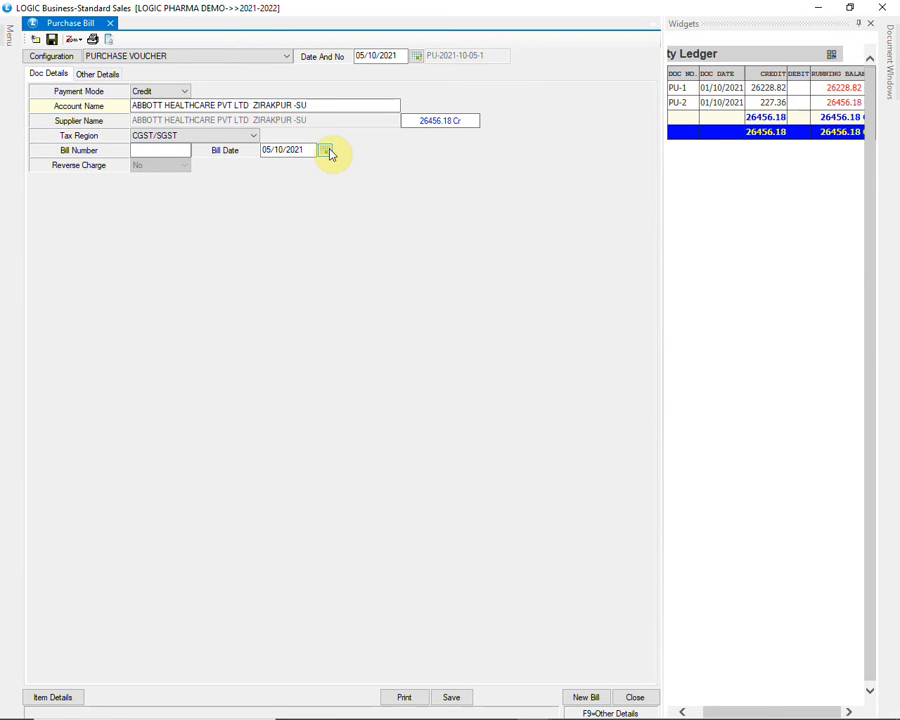
Accept the tax region, blank bill number and bill date, and proceed to the bill's item details
{"action": "key", "text": "Return"}
{"action": "key", "text": "Return"}
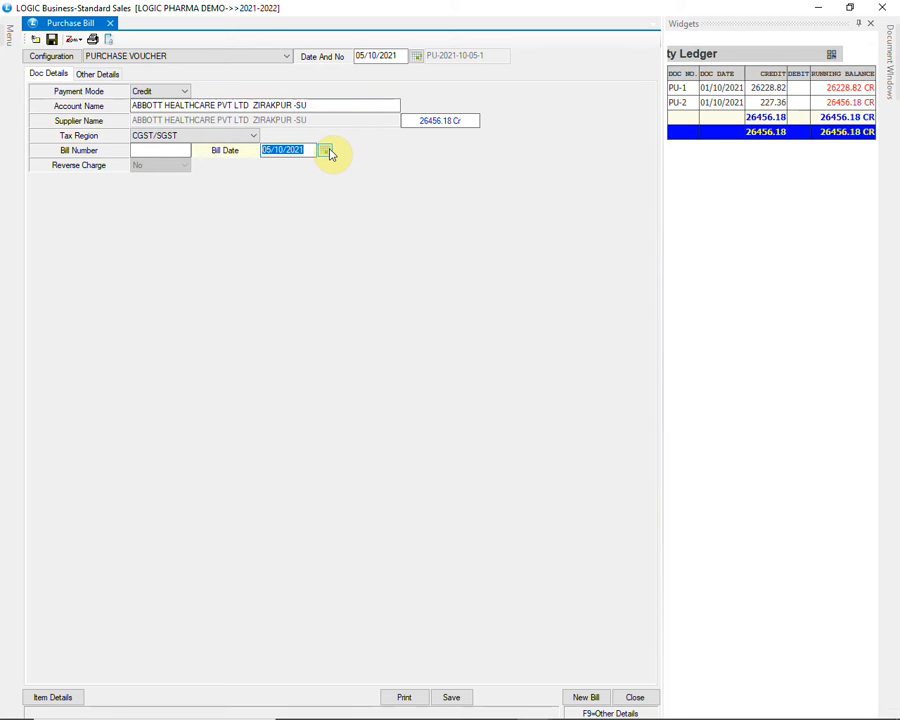
{"action": "key", "text": "Return"}
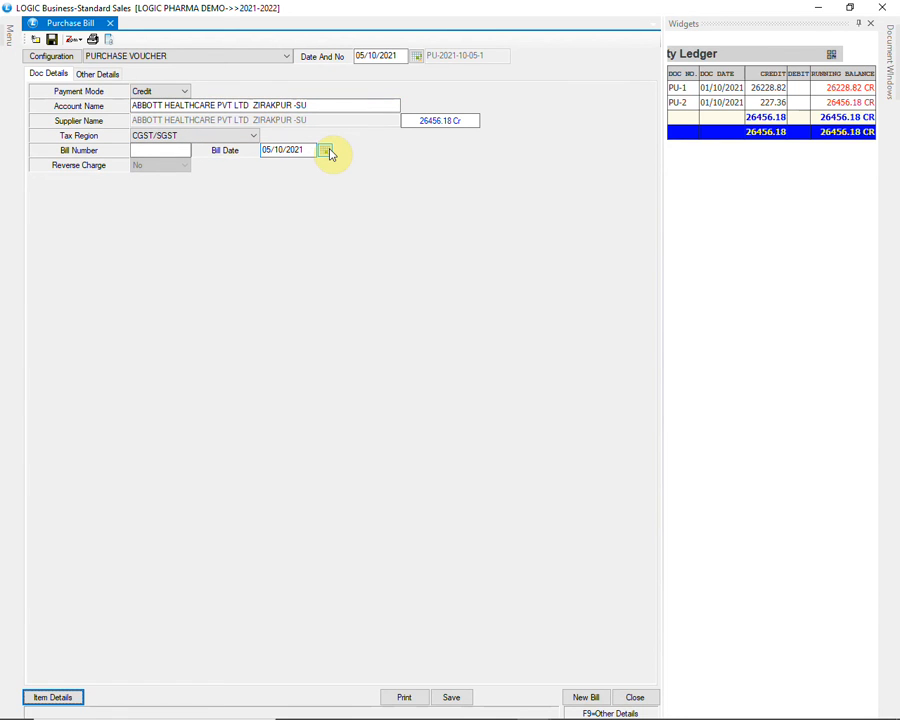
{"action": "key", "text": "Return"}
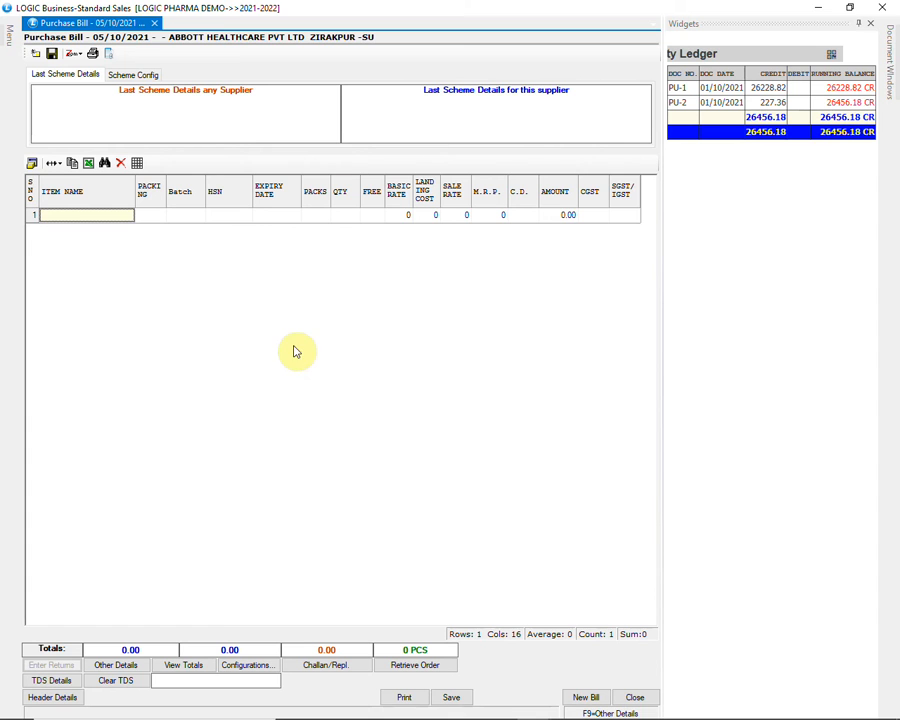
Add FIDONAL CREAM 30GM with new batch RTG64 as the first item and look through its past purchase transactions
{"action": "type", "text": "FID"}
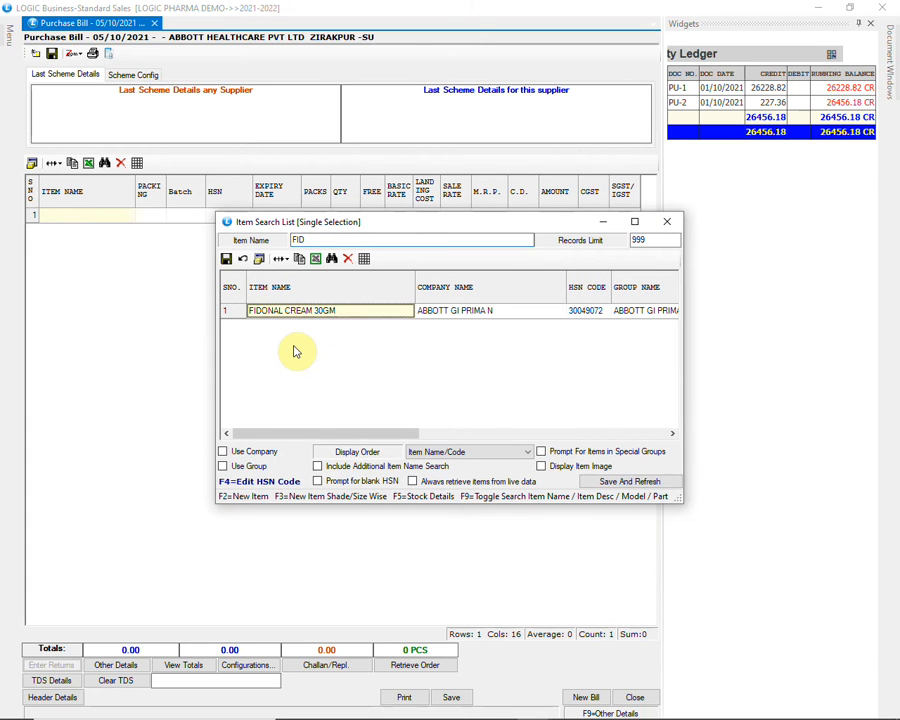
{"action": "key", "text": "Return"}
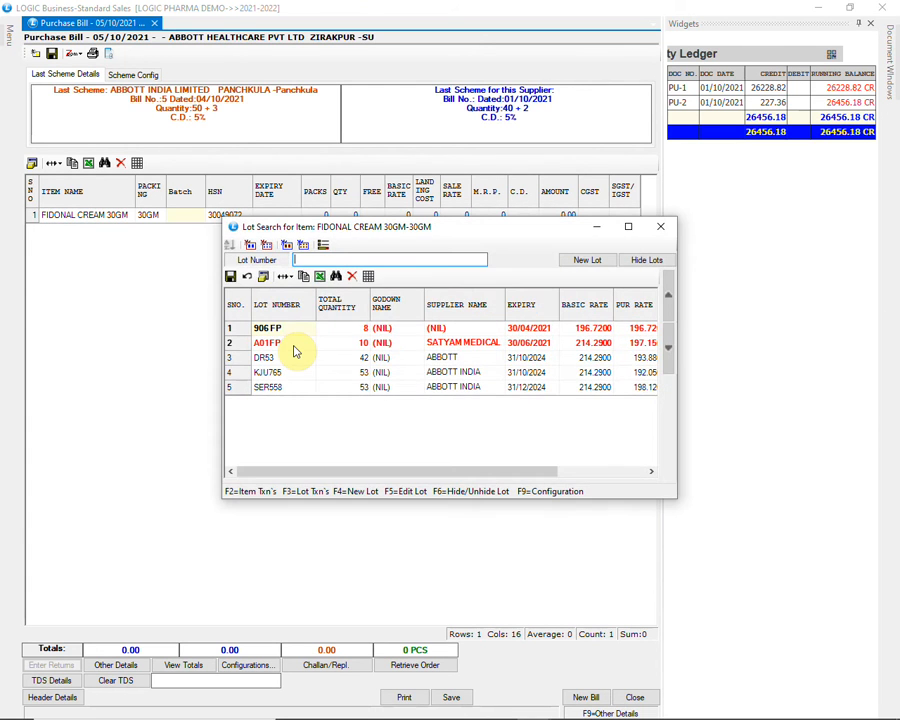
{"action": "type", "text": "RTG"}
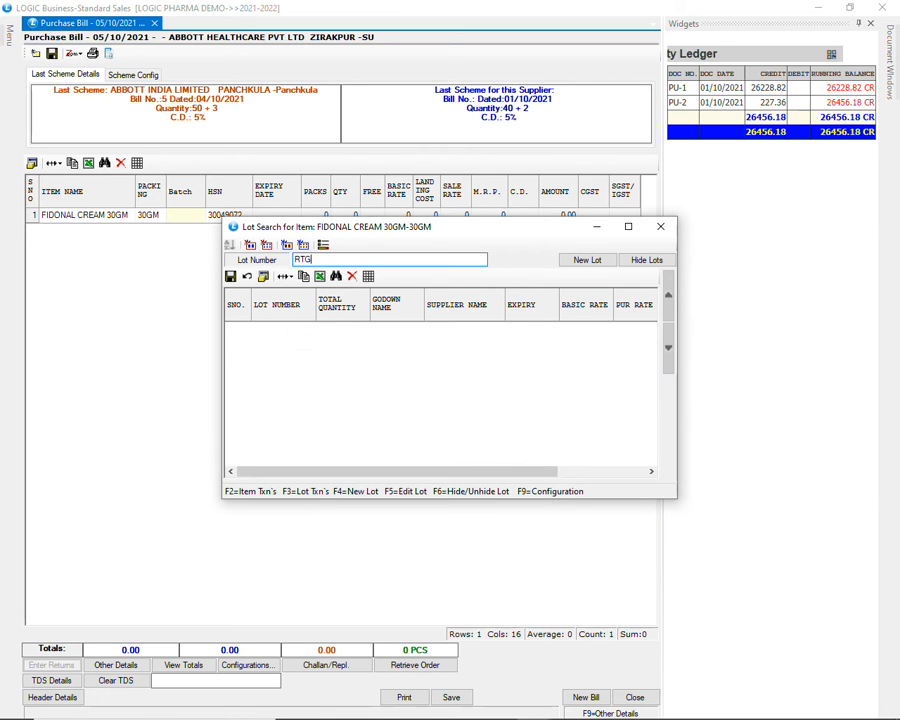
{"action": "type", "text": "64"}
{"action": "key", "text": "Return"}
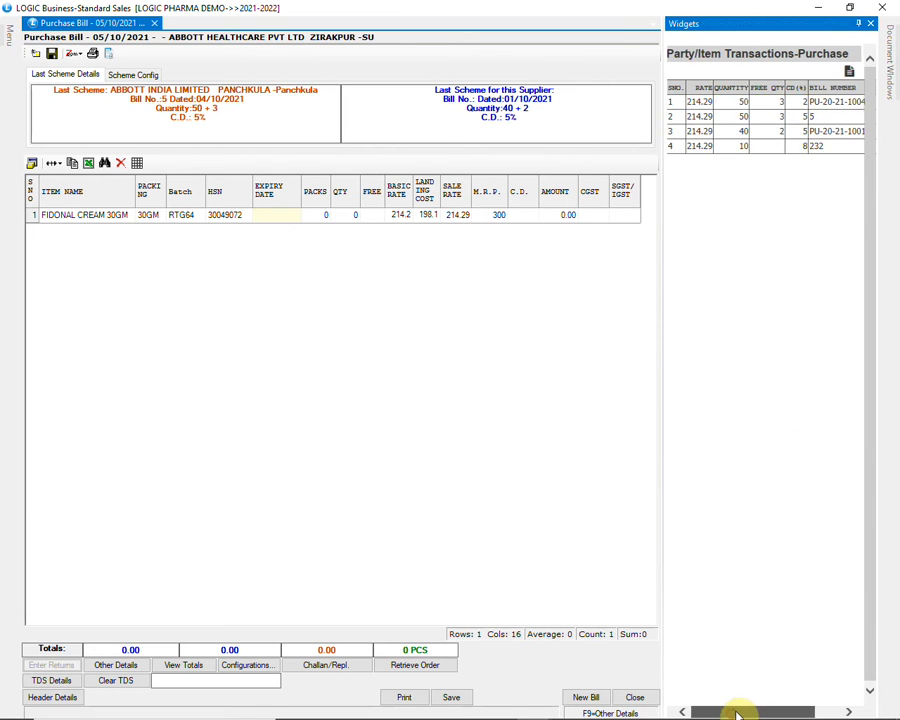
{"action": "left_click_drag", "start_coordinate": [733, 714], "coordinate": [779, 712]}
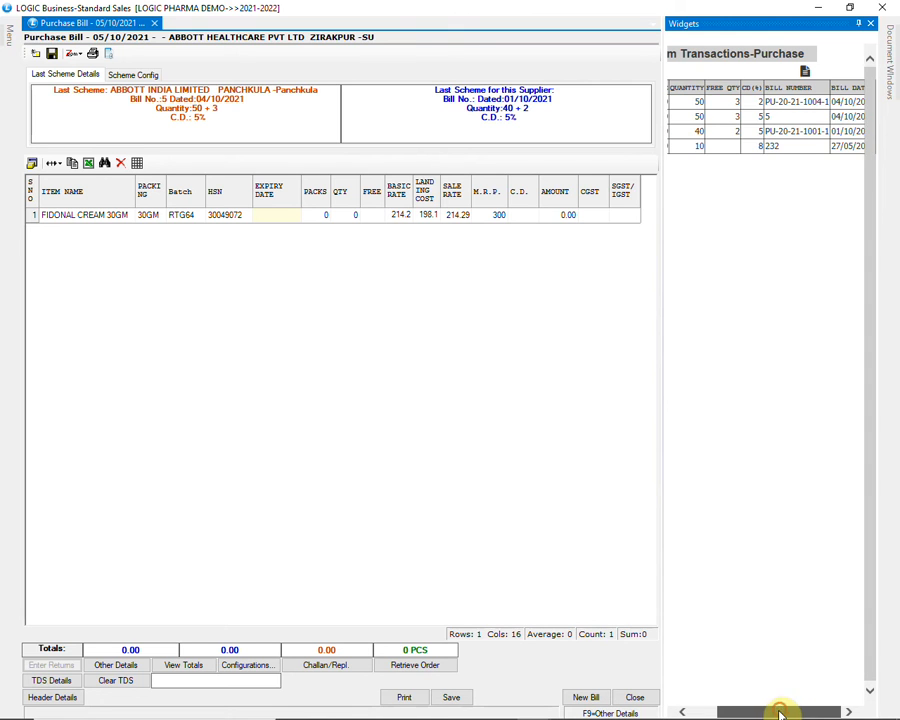
{"action": "left_click_drag", "start_coordinate": [781, 709], "coordinate": [737, 709]}
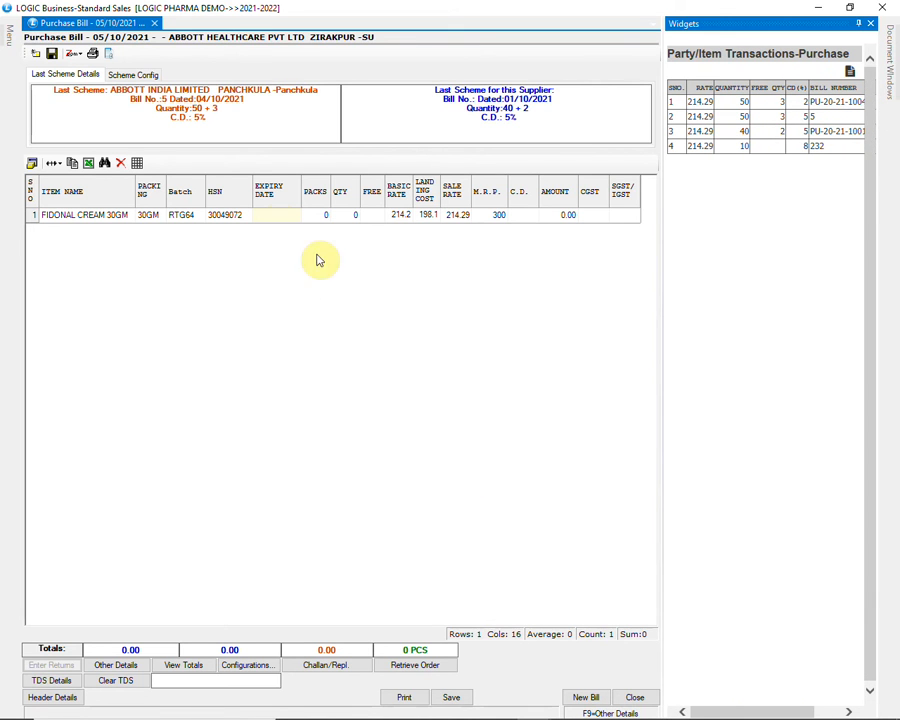
Enter the FIDONAL CREAM row's expiry date as 12/24, packs as 100 and free quantity as 5
{"action": "left_click", "coordinate": [271, 215]}
{"action": "type", "text": "12/24"}
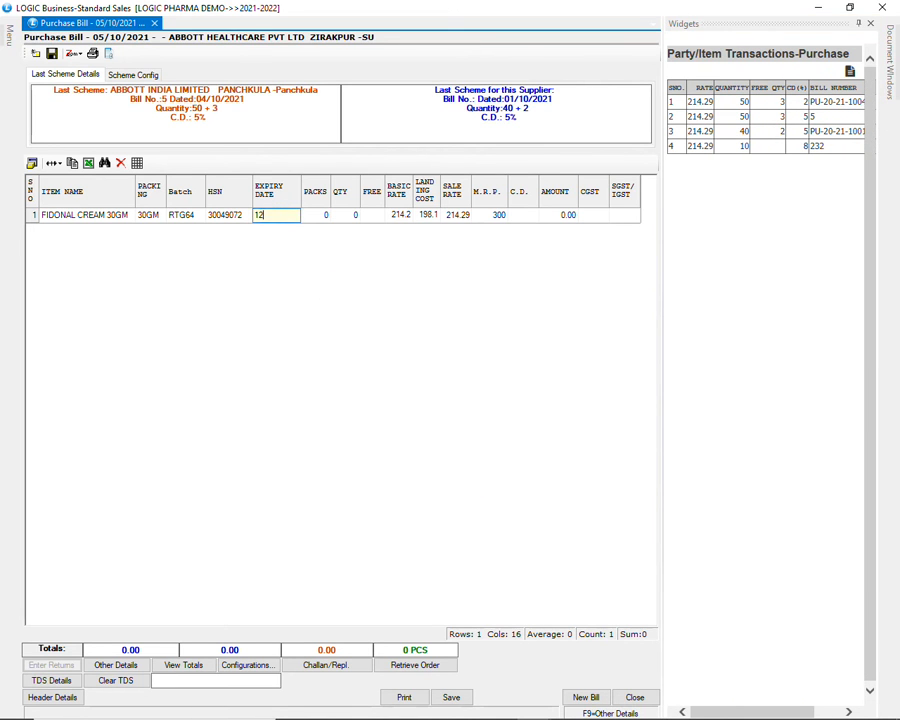
{"action": "key", "text": "Return"}
{"action": "type", "text": "100"}
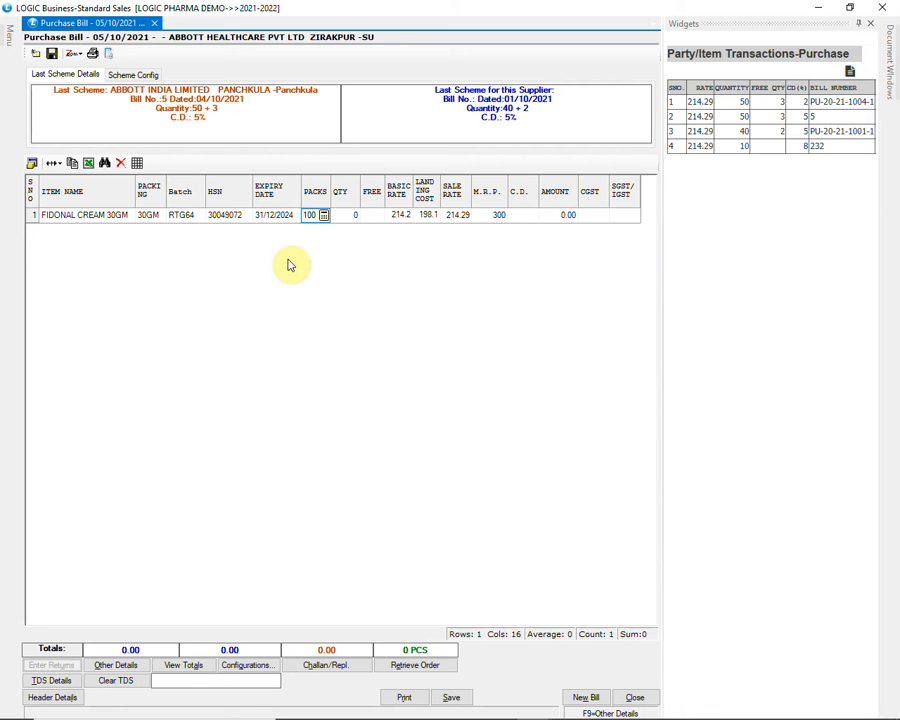
{"action": "key", "text": "Return"}
{"action": "key", "text": "Return"}
{"action": "type", "text": "5"}
Set the FIDONAL CREAM row's landing cost to 200 and cash discount to 2, and complete the row
{"action": "key", "text": "Return"}
{"action": "key", "text": "Return"}
{"action": "key", "text": "Return"}
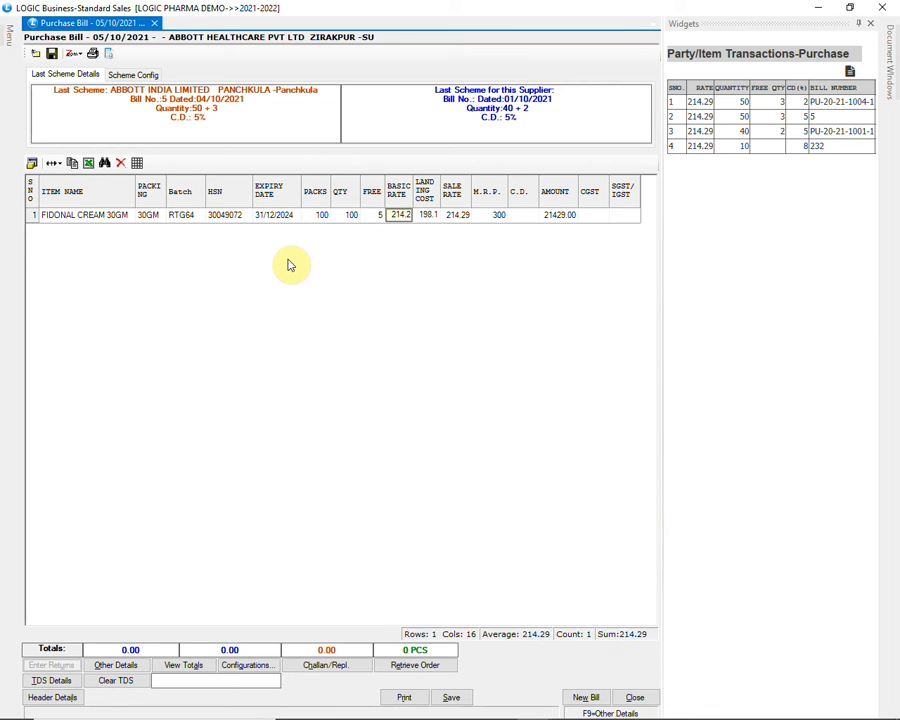
{"action": "type", "text": "2"}
{"action": "key", "text": "Return"}
{"action": "key", "text": "Return"}
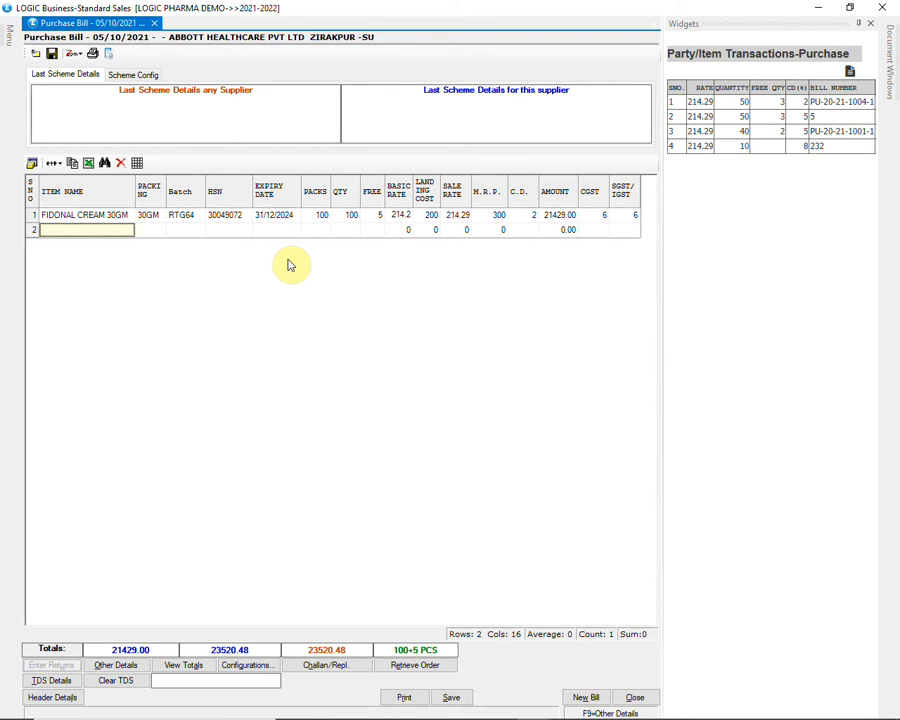
Review the voucher's totals and account-wise break-up, and save the purchase bill
{"action": "left_click", "coordinate": [185, 662]}
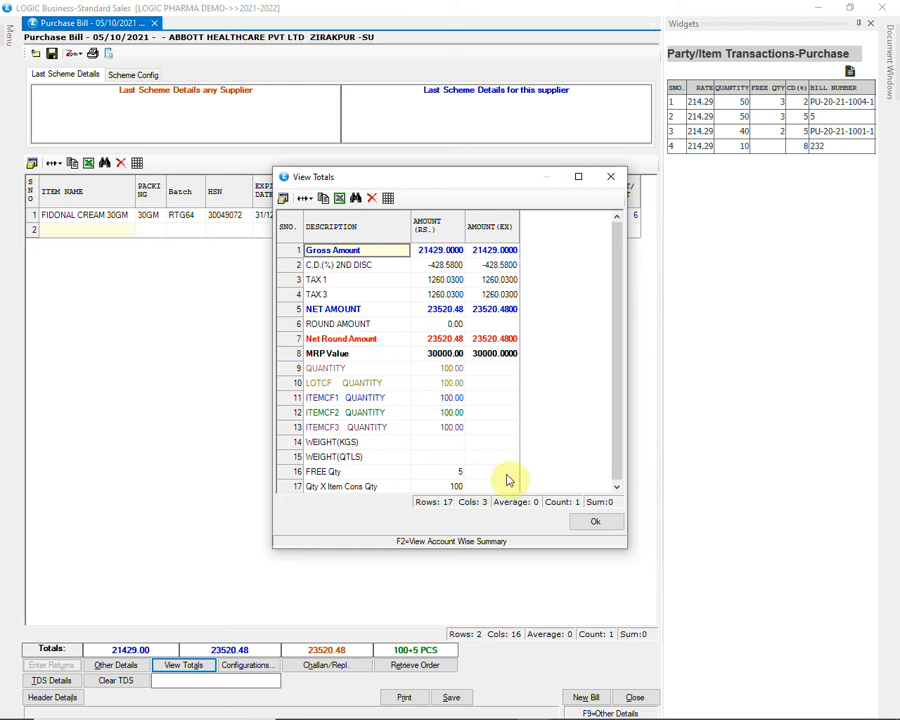
{"action": "key", "text": "F2"}
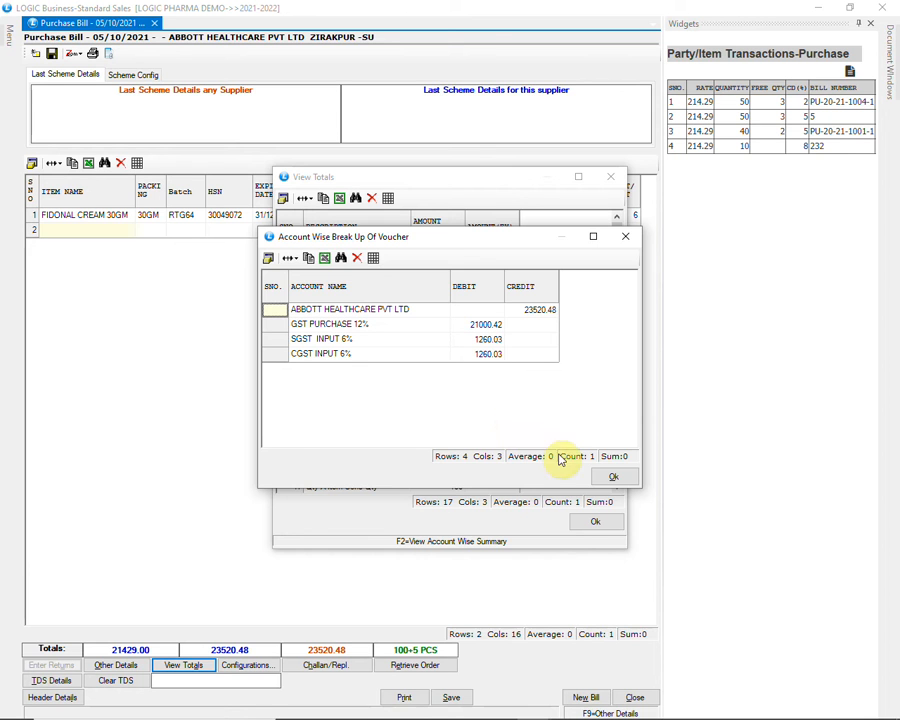
{"action": "left_click", "coordinate": [613, 477]}
{"action": "left_click", "coordinate": [605, 527]}
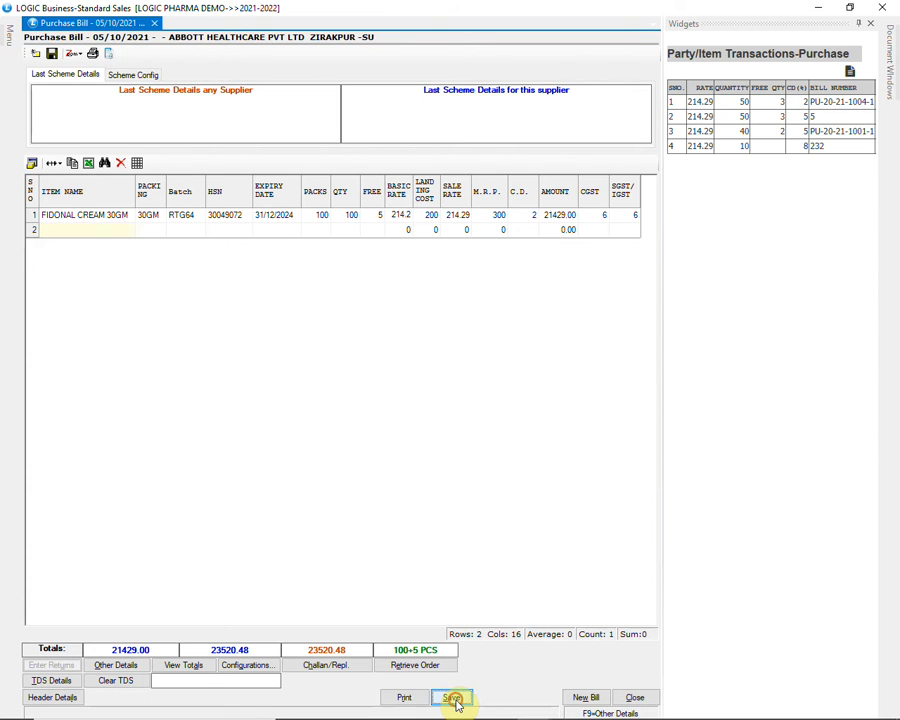
{"action": "left_click", "coordinate": [453, 699]}
{"action": "left_click", "coordinate": [445, 418]}
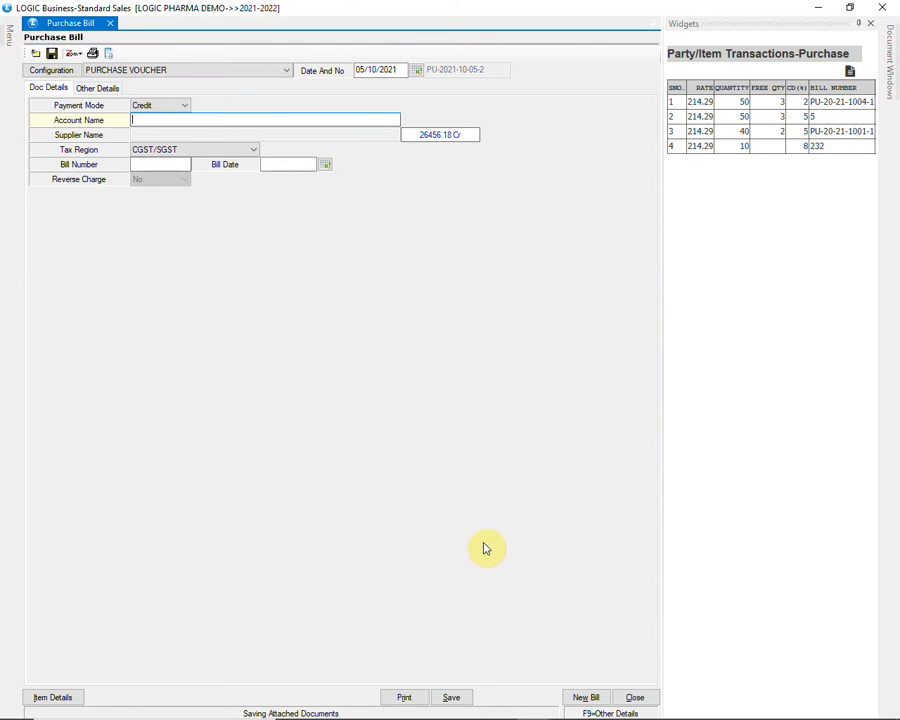
Search the accounts for SUN PHA and select SUN PHARMACEUTICAL INDUSTRIES LTD. for the new purchase bill
{"action": "type", "text": "SUN PHA"}
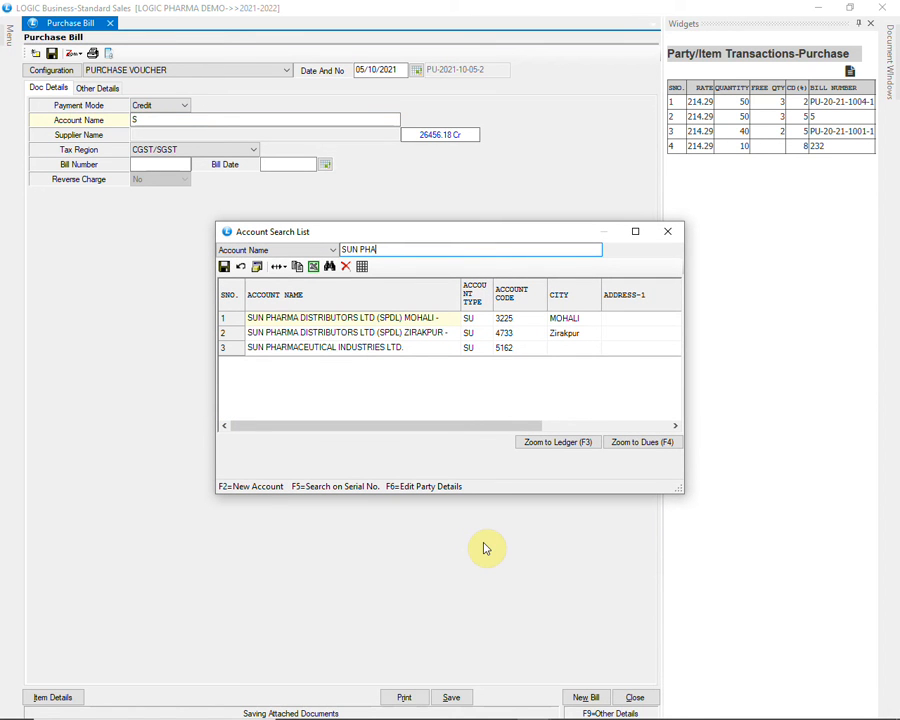
{"action": "key", "text": "Down"}
{"action": "key", "text": "Down"}
{"action": "key", "text": "Down"}
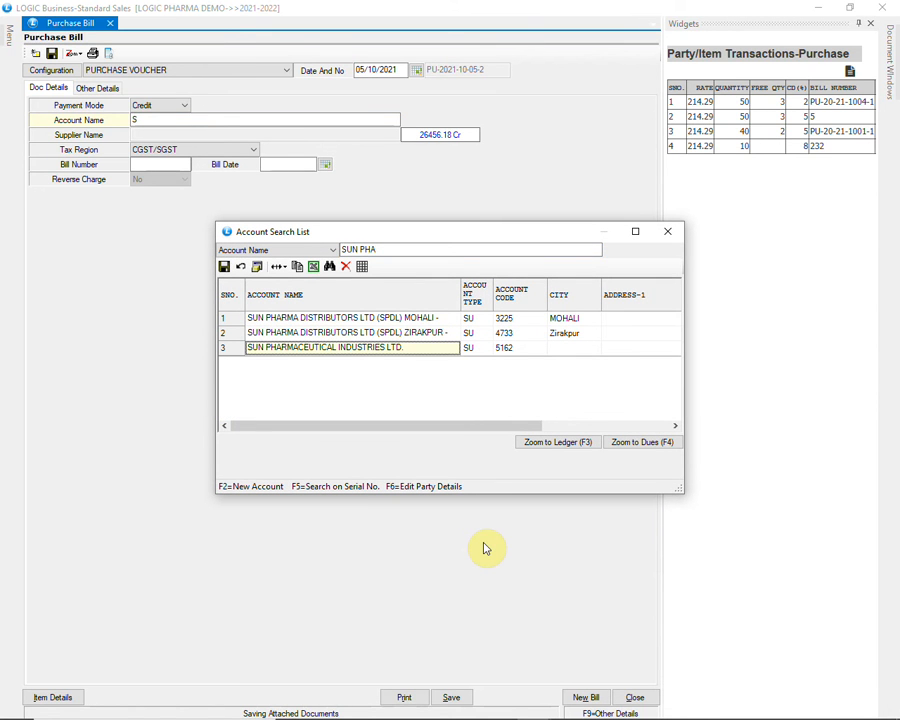
{"action": "key", "text": "Return"}
Enter bill number 23 with bill date 05/10/2021 and proceed to the bill's item details
{"action": "key", "text": "Return"}
{"action": "type", "text": "23"}
{"action": "key", "text": "Return"}
{"action": "type", "text": "05/10/2021"}
{"action": "key", "text": "Return"}
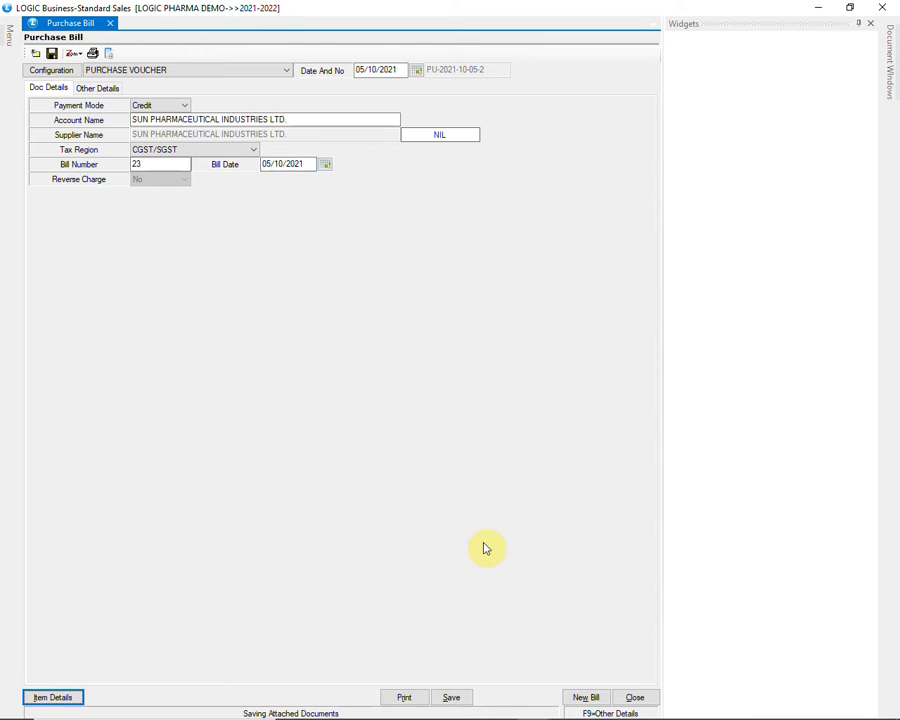
{"action": "key", "text": "Return"}
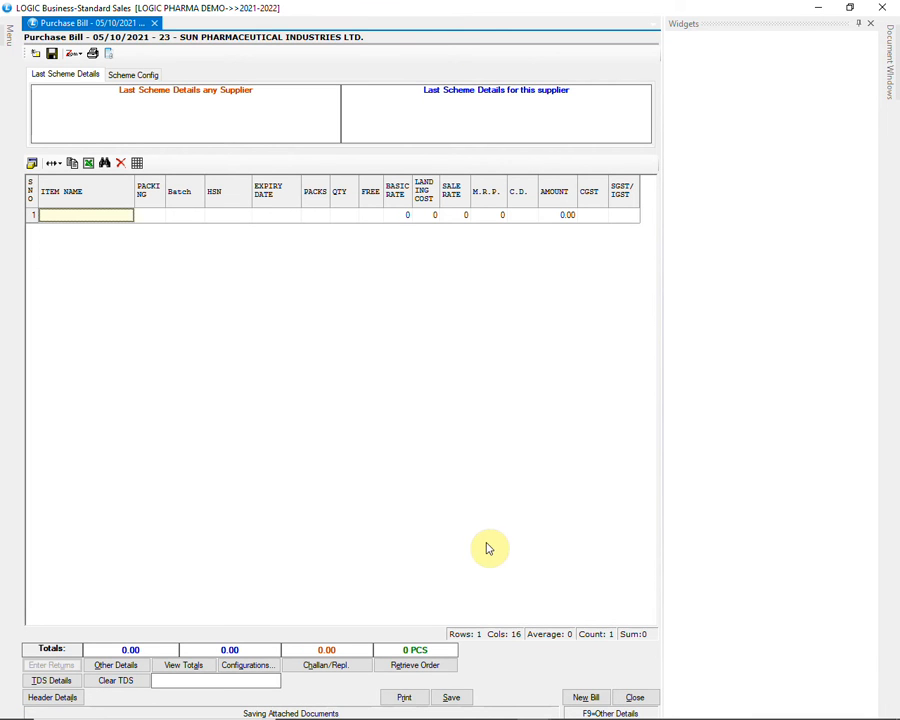
Enable the SALE SCHEME QTY, SALE SCHEME FREE QTY and MIN SALE QTY FOR SCHEME columns in the item grid and save the configuration
{"action": "left_click", "coordinate": [31, 164]}
{"action": "scroll", "coordinate": [700, 300], "scroll_direction": "down", "scroll_amount": 1}
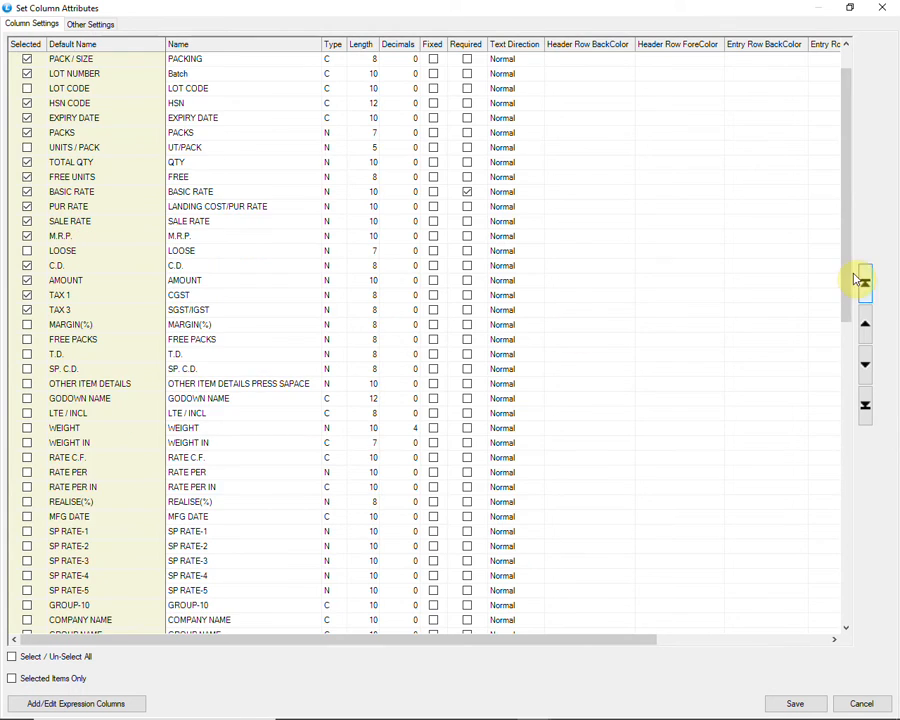
{"action": "left_click_drag", "start_coordinate": [854, 265], "coordinate": [859, 570]}
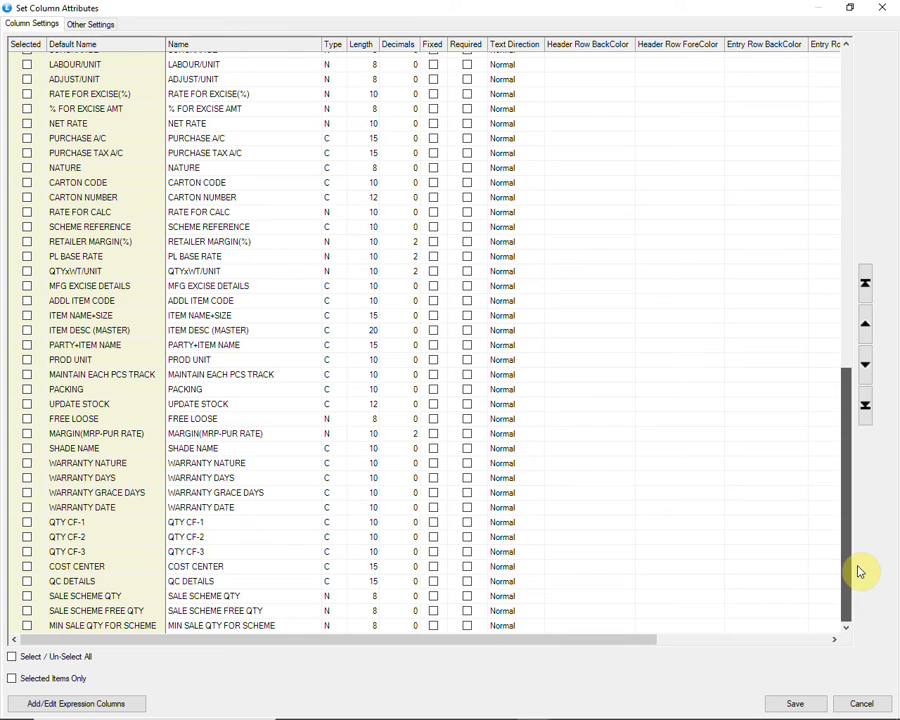
{"action": "left_click", "coordinate": [26, 596]}
{"action": "left_click", "coordinate": [27, 611]}
{"action": "left_click", "coordinate": [26, 625]}
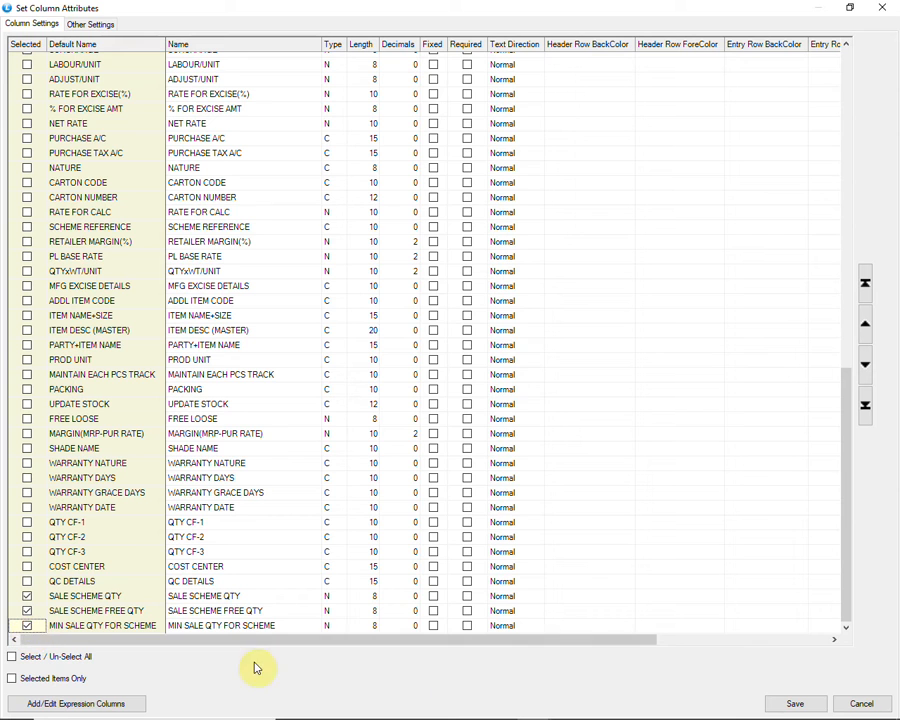
{"action": "left_click", "coordinate": [793, 702]}
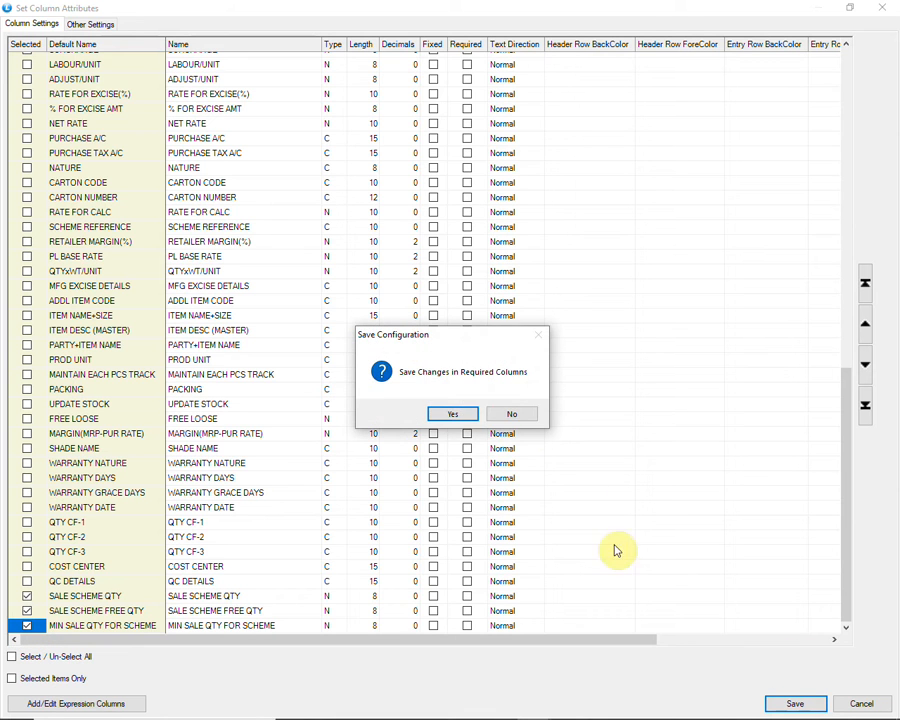
{"action": "left_click", "coordinate": [454, 412]}
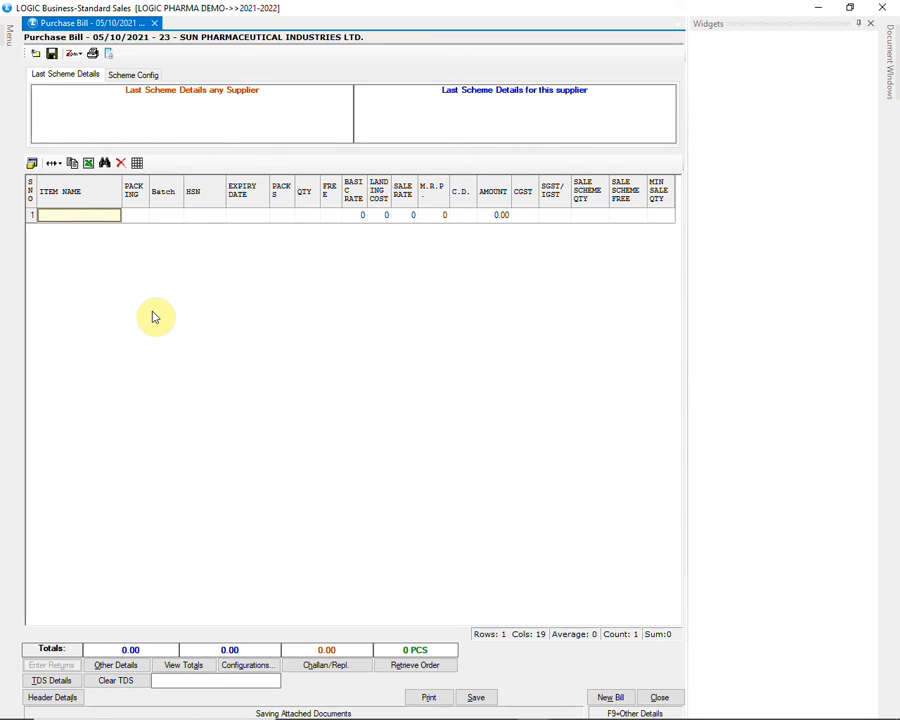
Add LUMIA 60 K TAB to the purchase bill with new batch MNY4 and expiry date 03/23
{"action": "type", "text": "LUMIA"}
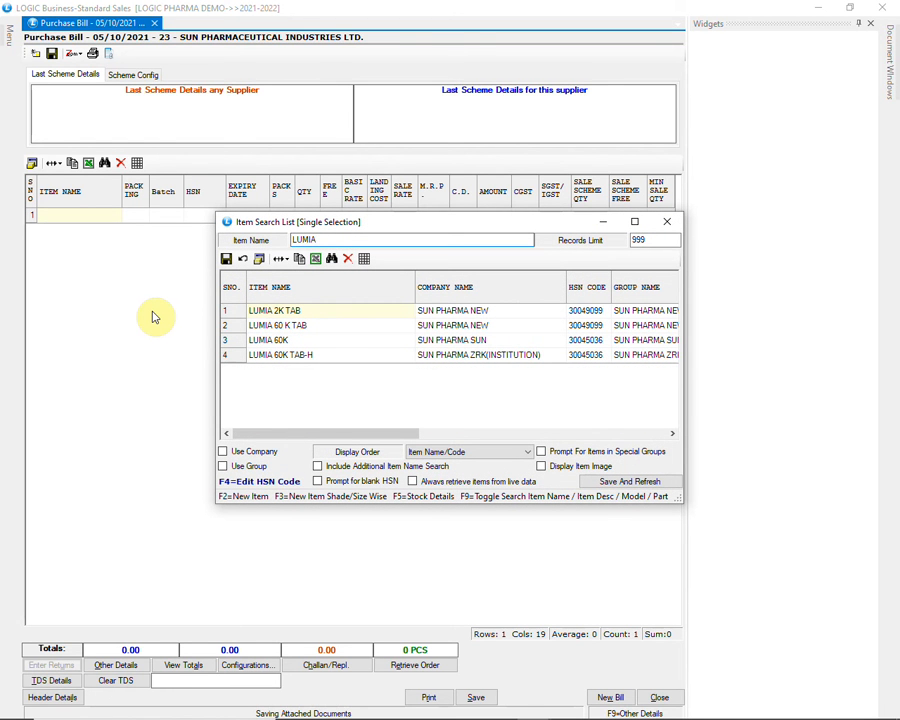
{"action": "key", "text": "Down"}
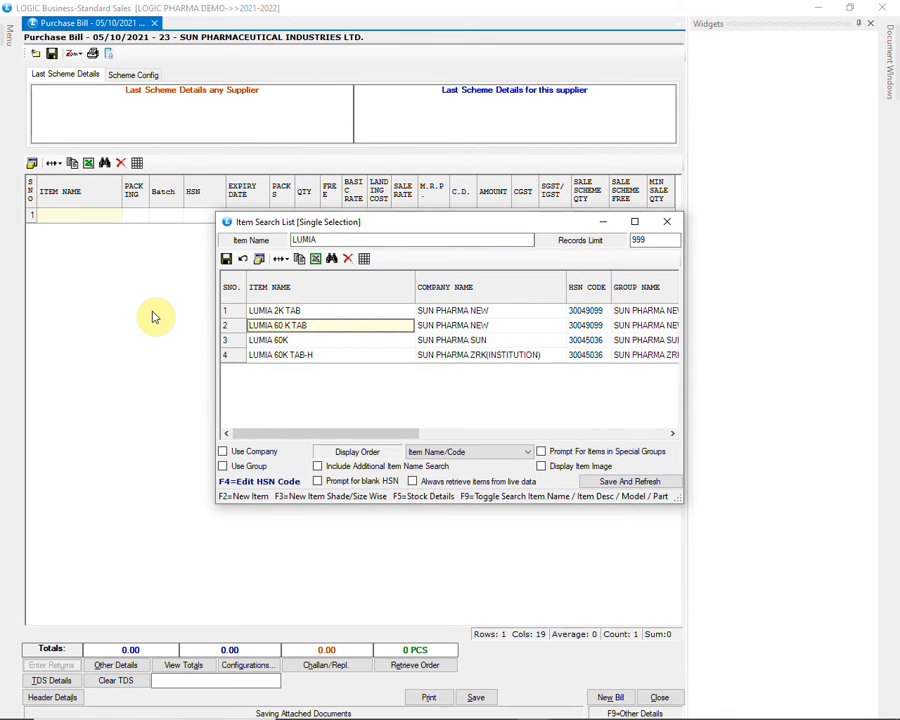
{"action": "key", "text": "Return"}
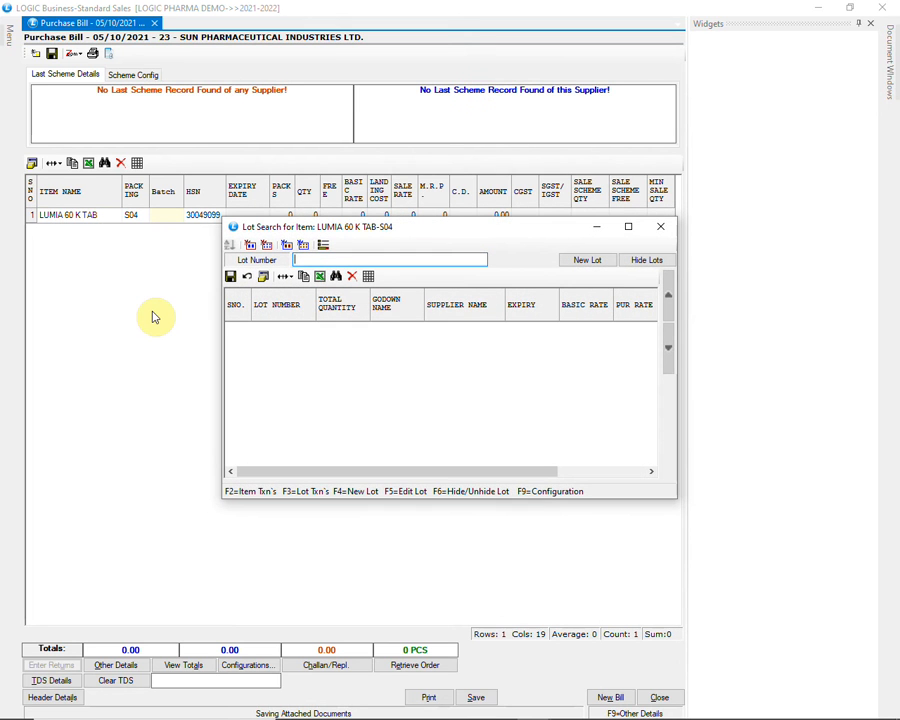
{"action": "type", "text": "MNY4"}
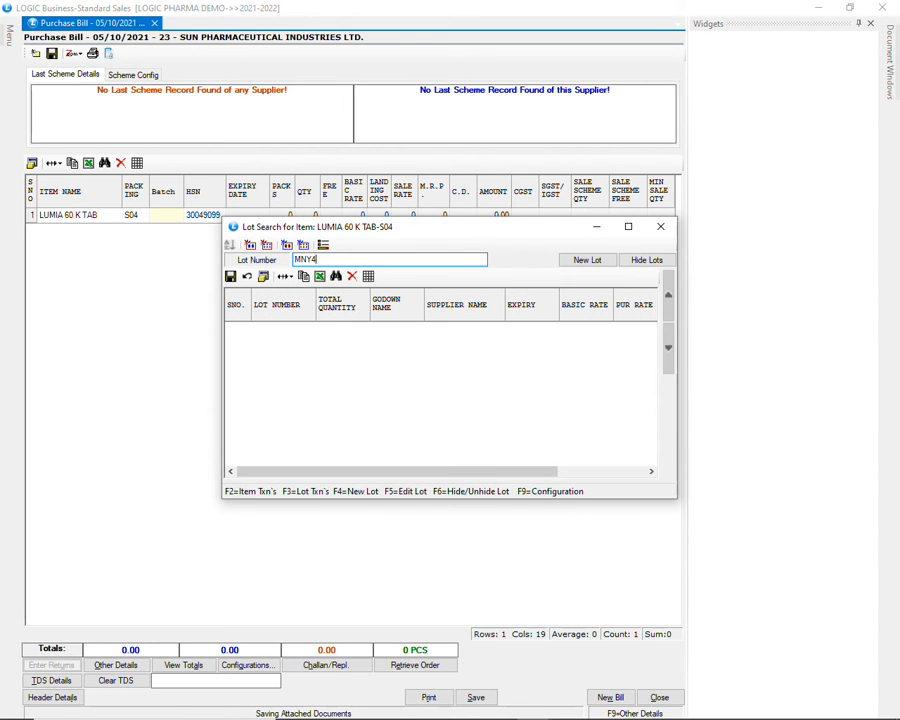
{"action": "key", "text": "Return"}
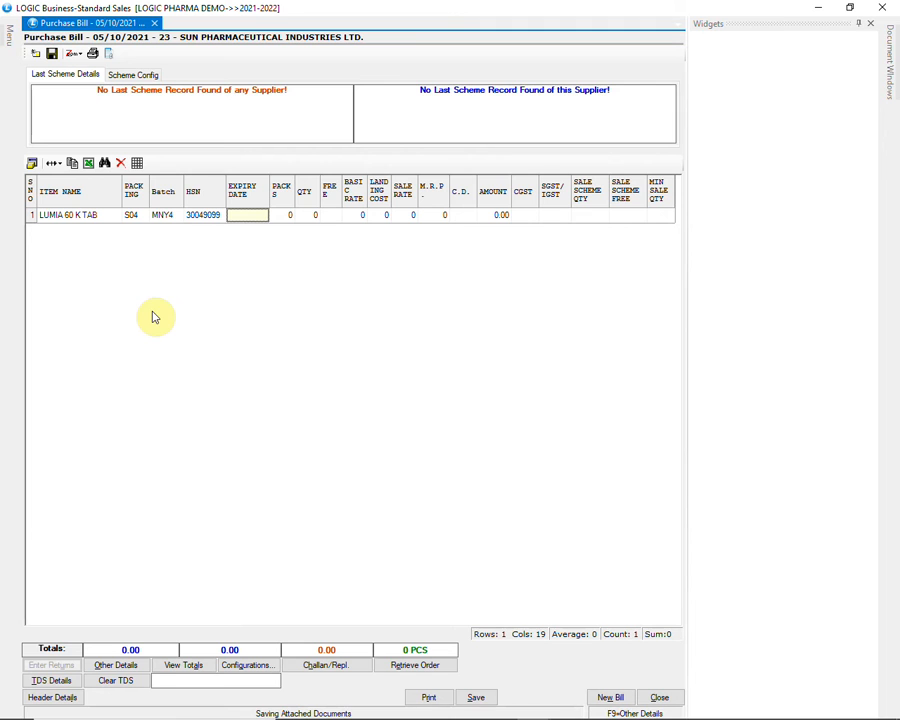
{"action": "type", "text": "03/23"}
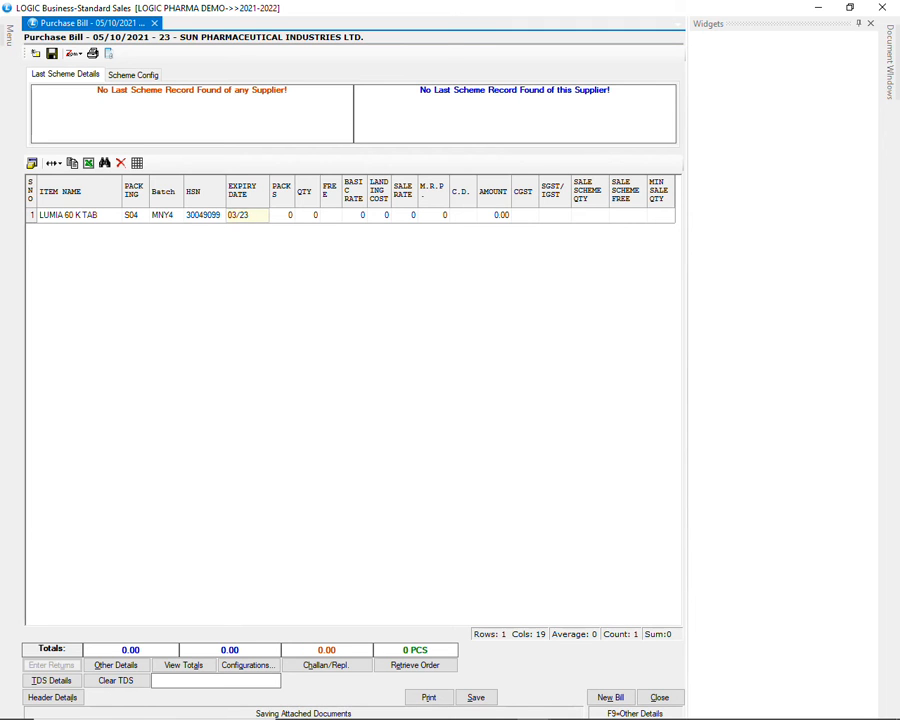
{"action": "key", "text": "Return"}
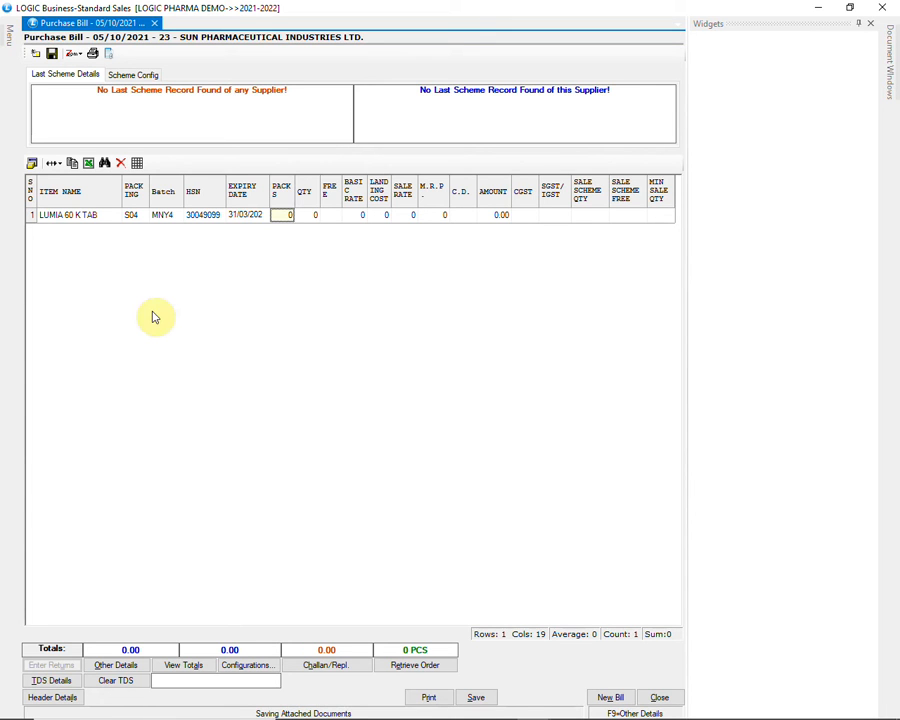
{"action": "type", "text": "100"}
Enter 100 packs with a free quantity of 10 for LUMIA 60 K TAB
{"action": "key", "text": "Return"}
{"action": "key", "text": "Return"}
{"action": "type", "text": "10"}
Set the item's basic rate to 100, sale rate to 120, M.R.P. to 130 and C.D. to 5
{"action": "key", "text": "Return"}
{"action": "type", "text": "100"}
{"action": "key", "text": "Return"}
{"action": "key", "text": "Return"}
{"action": "type", "text": "12"}
{"action": "key", "text": "Return"}
{"action": "type", "text": "130"}
{"action": "key", "text": "Return"}
{"action": "type", "text": "5"}
{"action": "key", "text": "Return"}
Set the item's sale scheme quantity to 10 and sale scheme free to 1, and save the purchase voucher
{"action": "key", "text": "Return"}
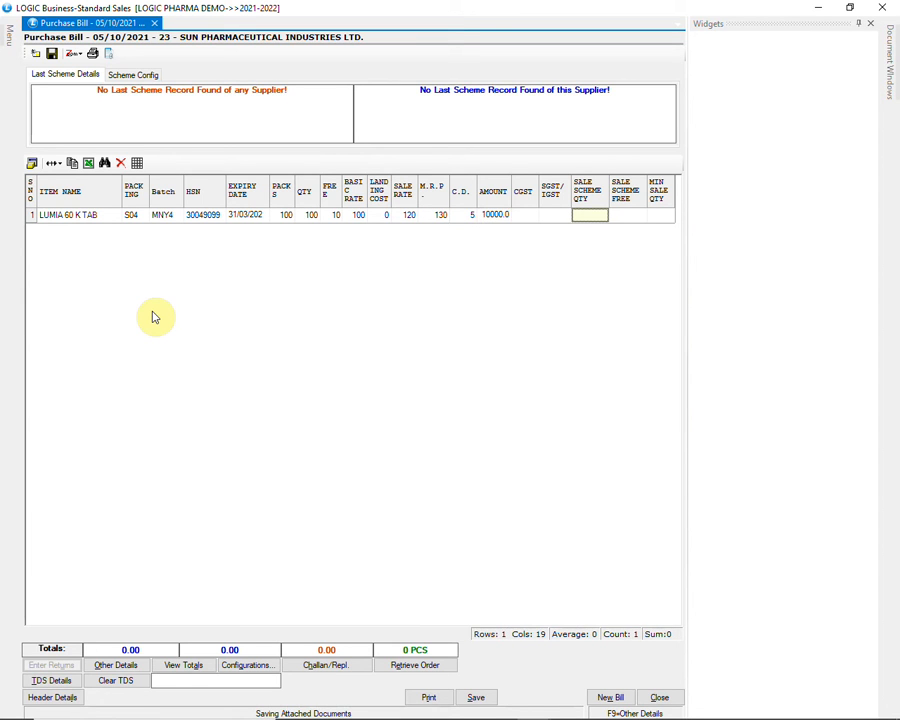
{"action": "type", "text": "10"}
{"action": "key", "text": "Return"}
{"action": "type", "text": "1"}
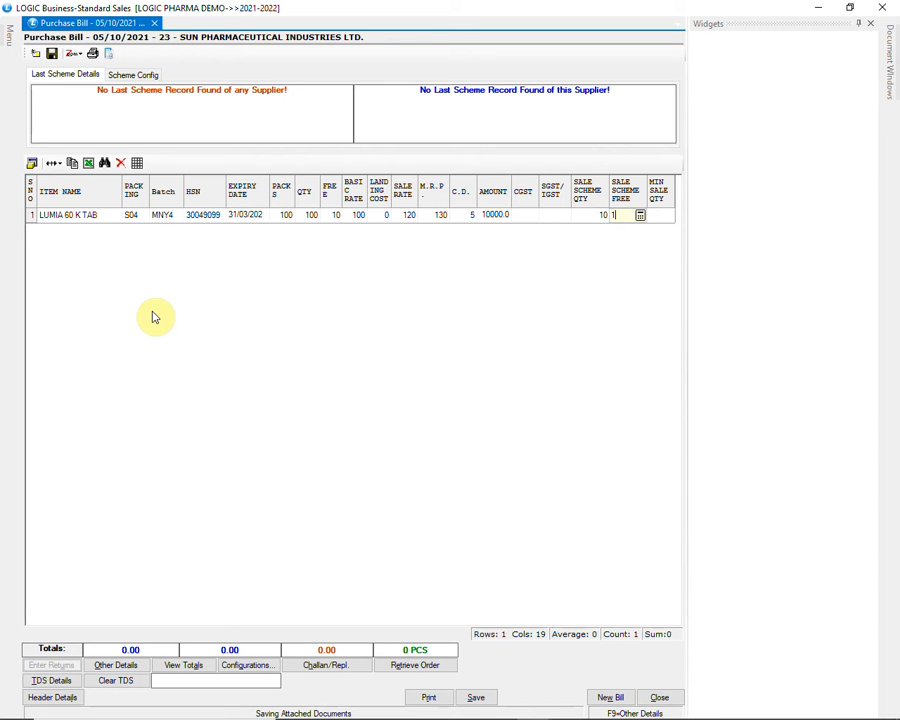
{"action": "key", "text": "Return"}
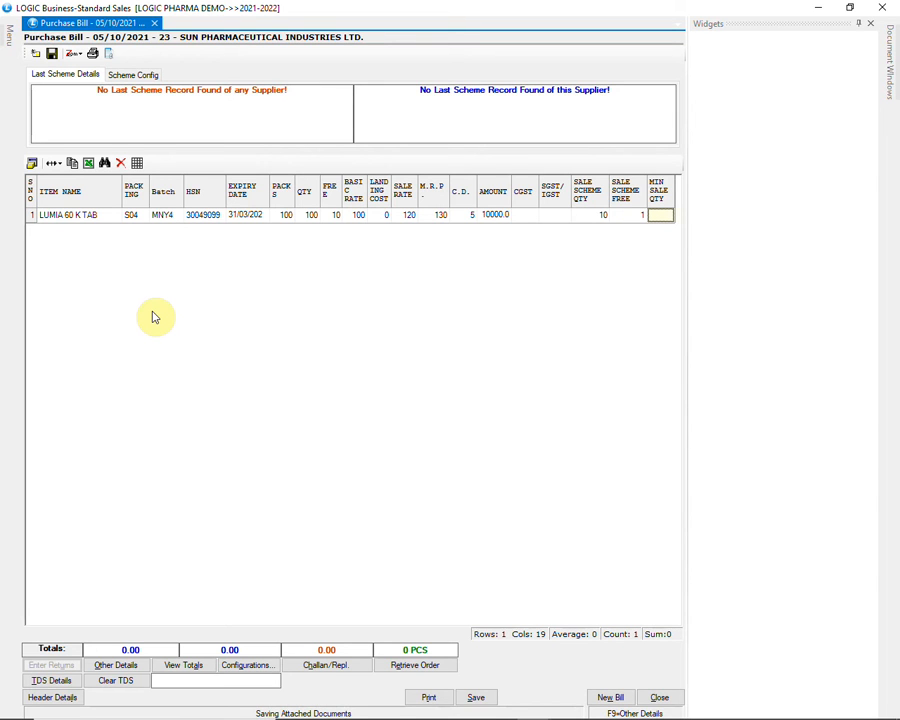
{"action": "key", "text": "Return"}
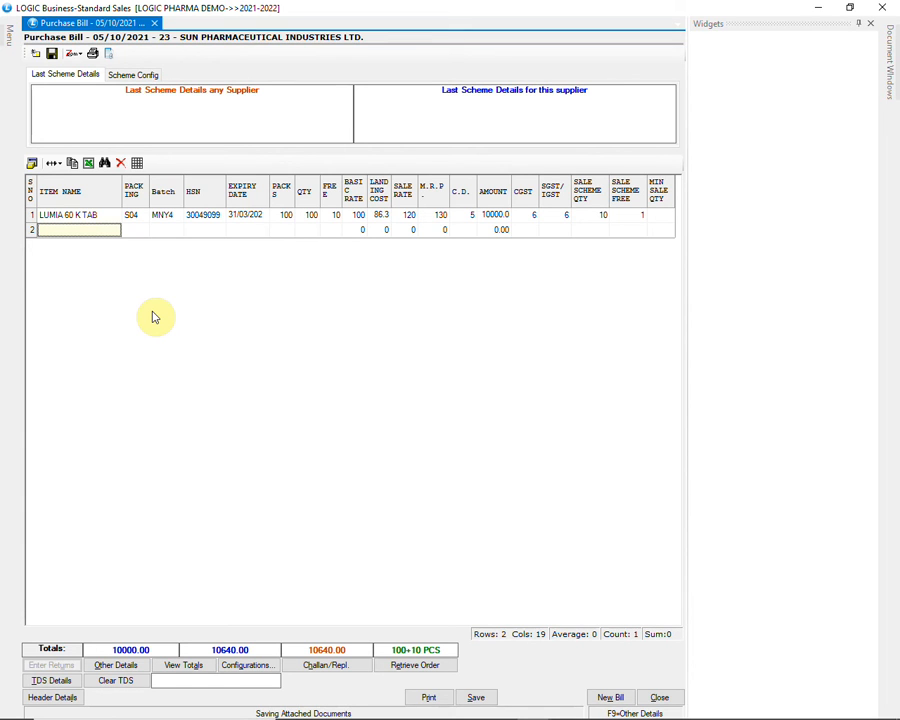
{"action": "key", "text": "Escape"}
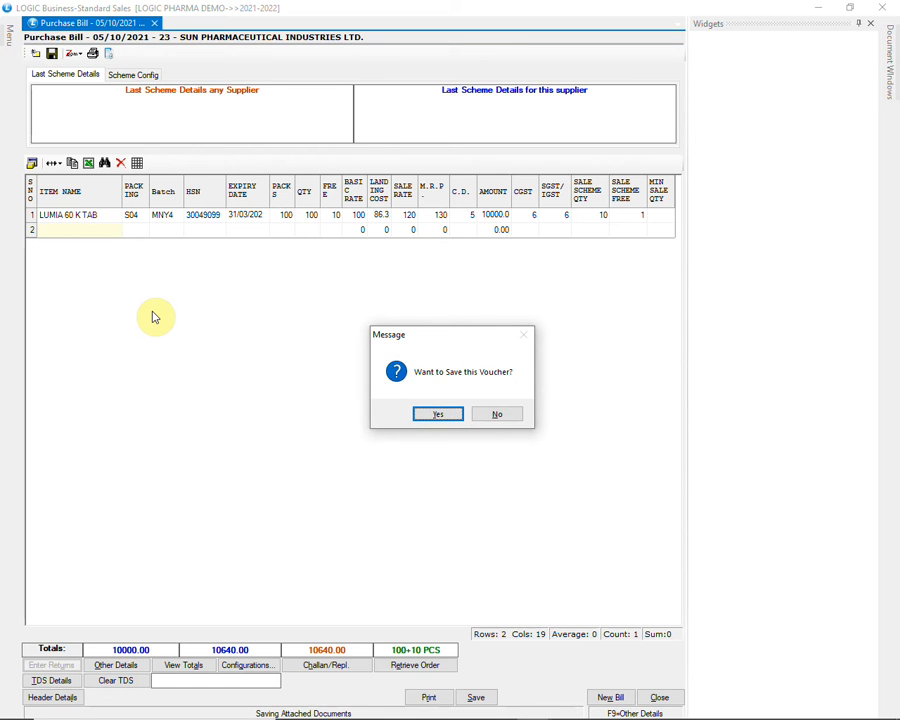
{"action": "key", "text": "Return"}
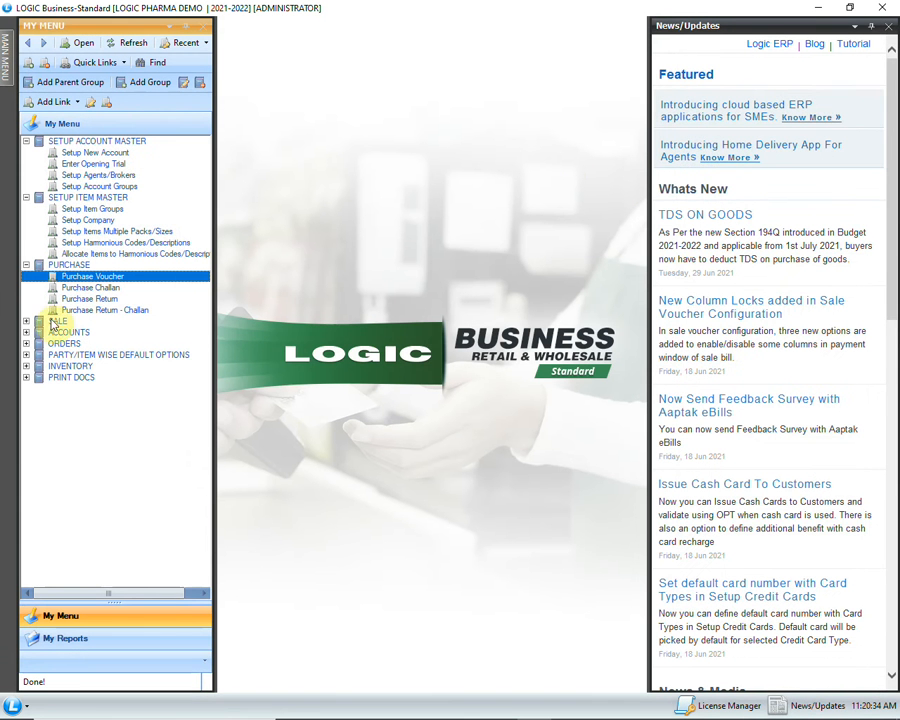
Expand the SALE group and open Sale Bill
{"action": "double_click", "coordinate": [55, 324]}
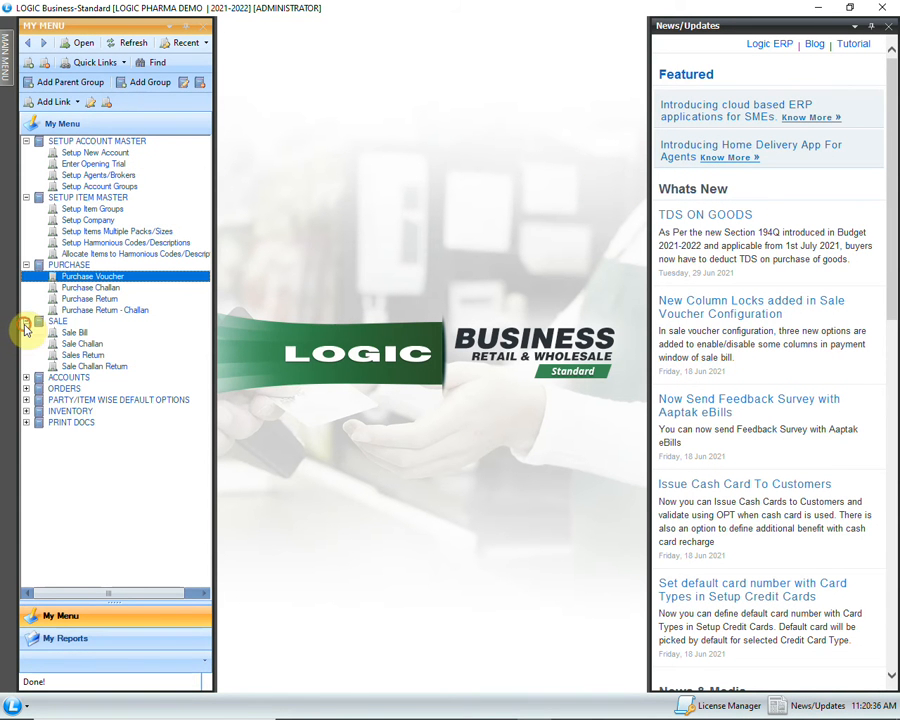
{"action": "double_click", "coordinate": [66, 332]}
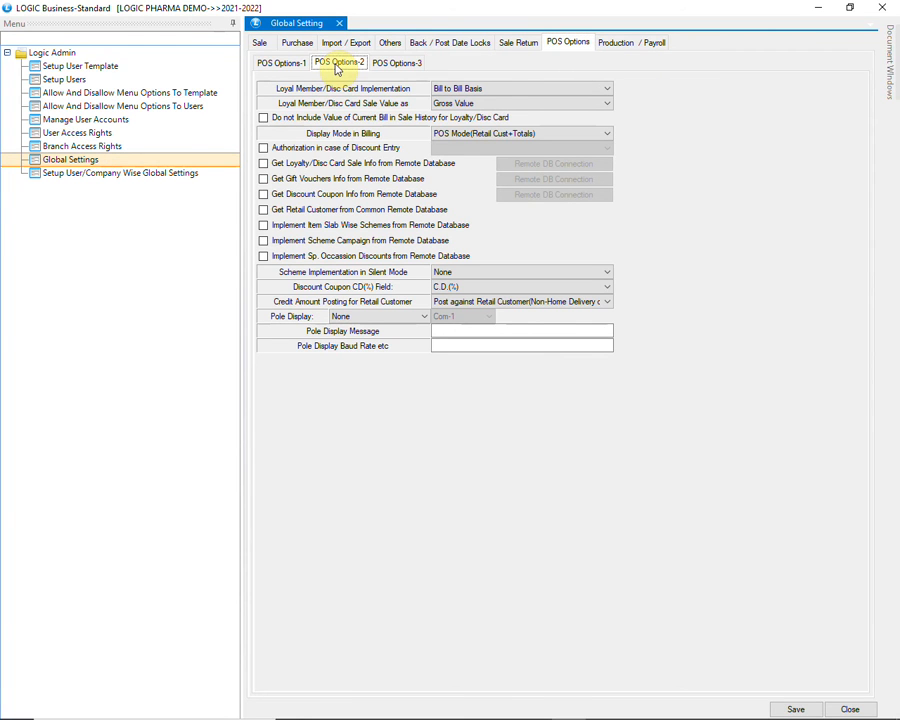
Set Display Mode in Billing to Normal in the POS global settings, save, and close the admin window
{"action": "left_click", "coordinate": [538, 133]}
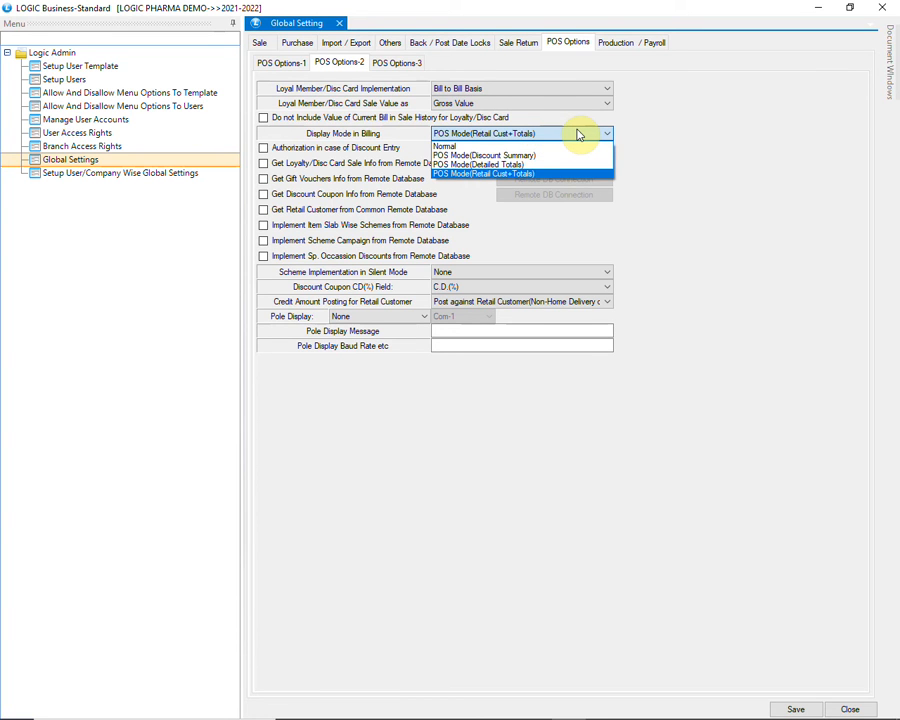
{"action": "left_click", "coordinate": [560, 147]}
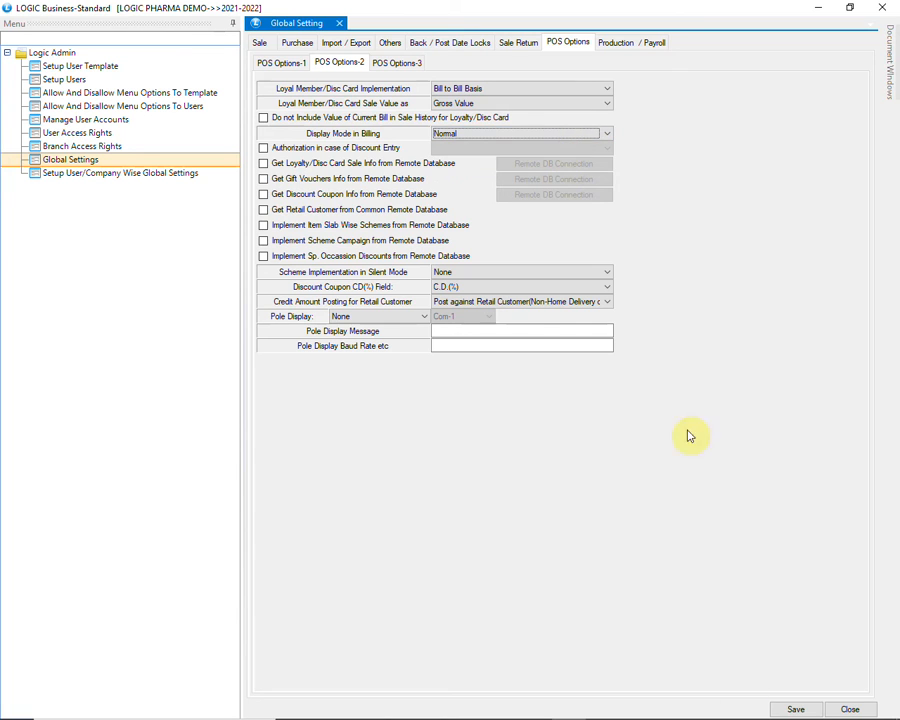
{"action": "left_click", "coordinate": [796, 709]}
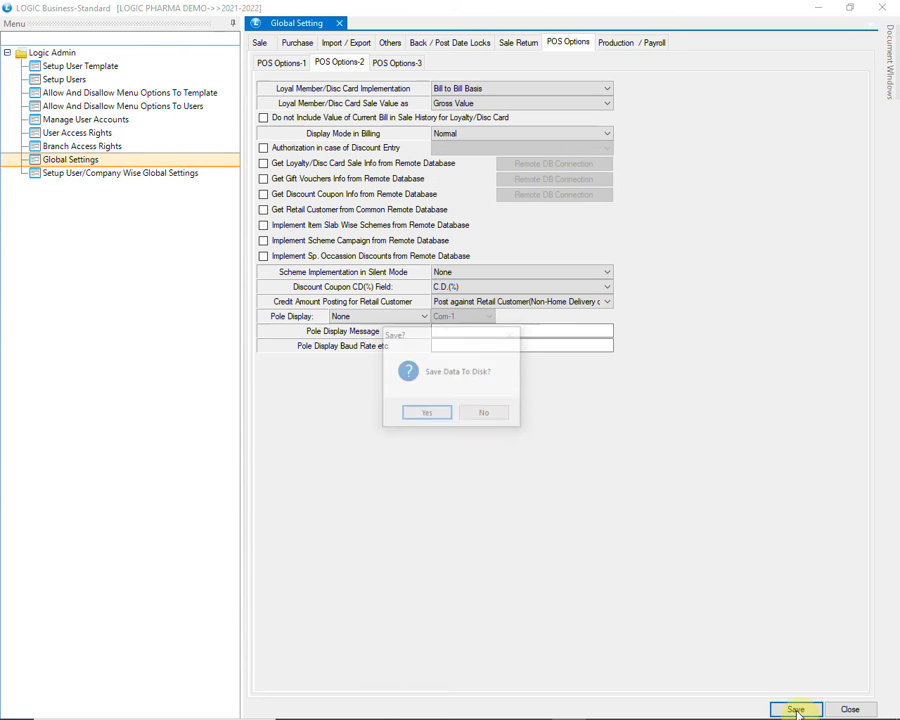
{"action": "left_click", "coordinate": [428, 413]}
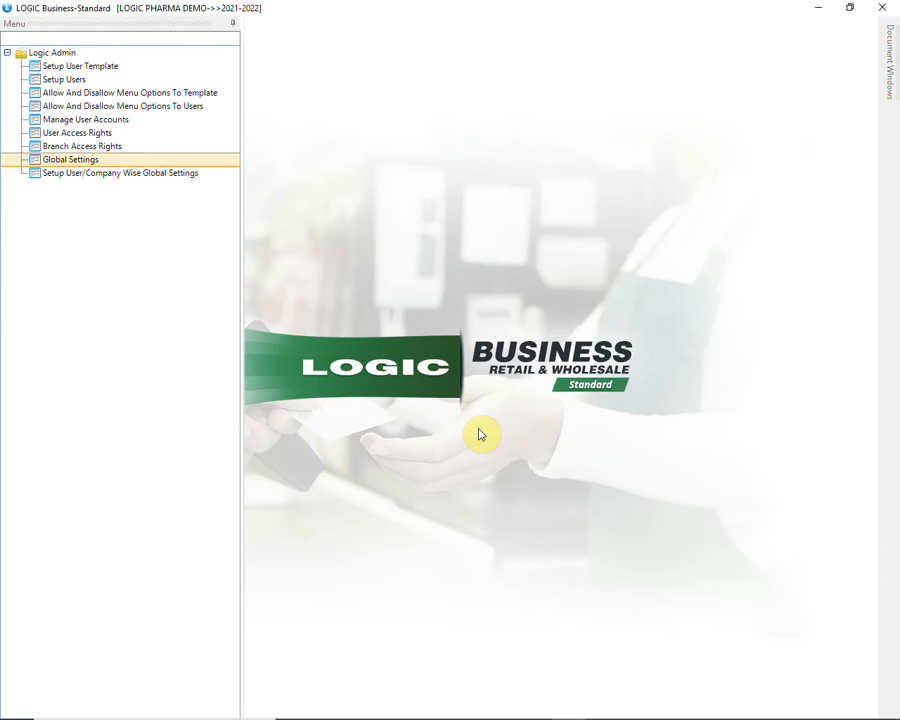
{"action": "left_click", "coordinate": [880, 6]}
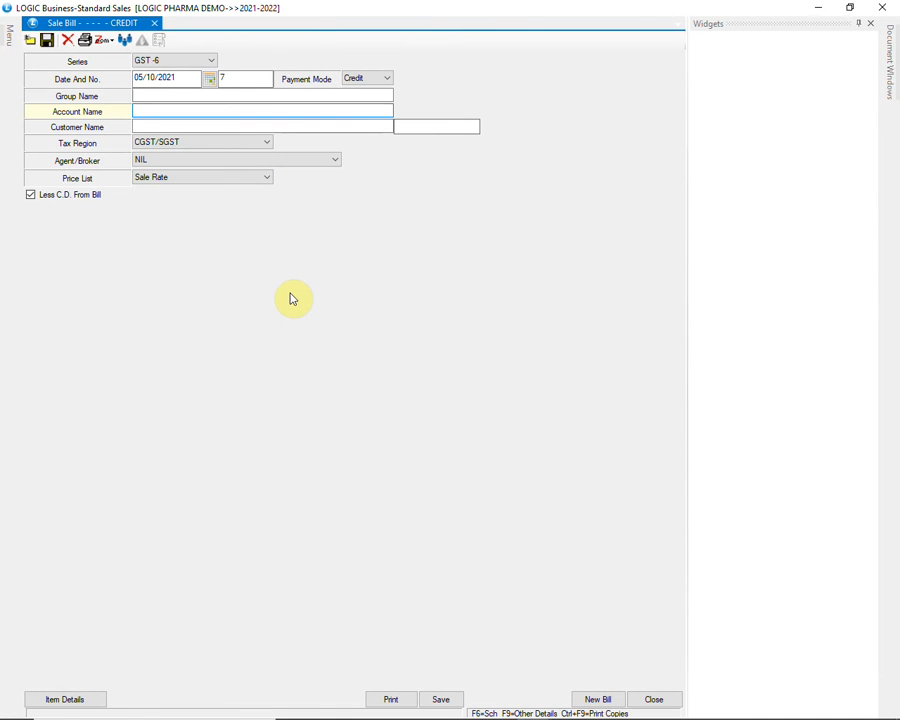
Select AB PHARMA as the credit sale bill's account, keep the remaining header defaults, and proceed to the item details
{"action": "type", "text": "AB P"}
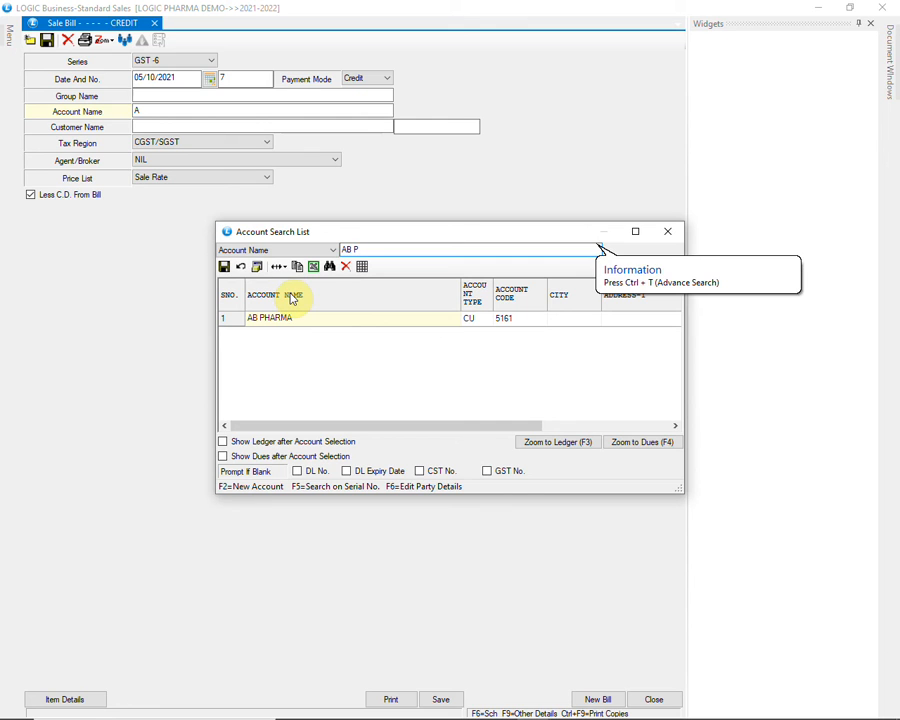
{"action": "key", "text": "Return"}
{"action": "key", "text": "Return"}
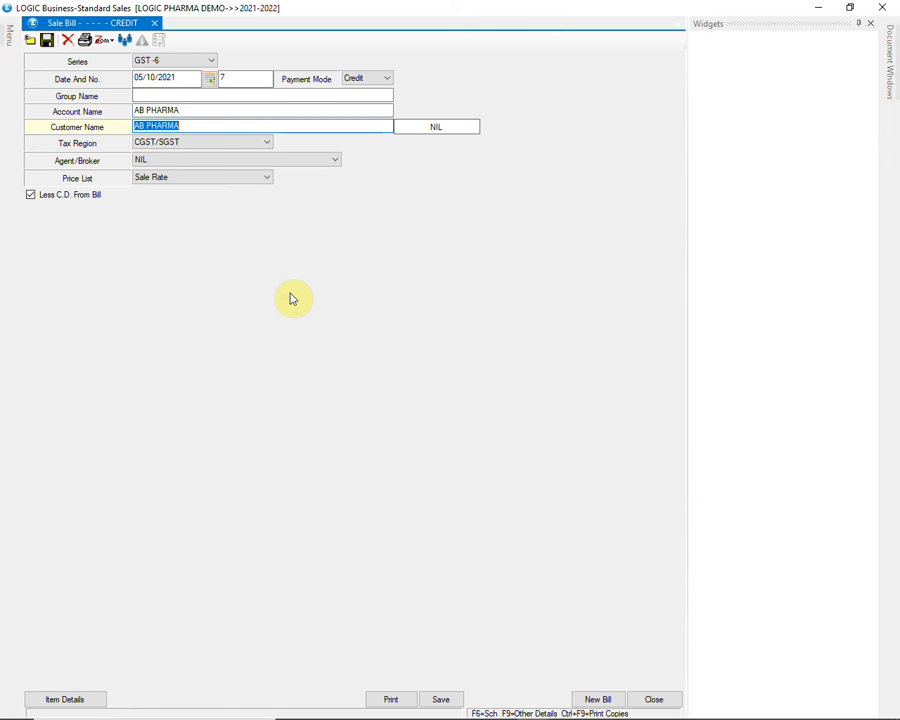
{"action": "key", "text": "Return"}
{"action": "key", "text": "Return"}
{"action": "key", "text": "Return"}
{"action": "key", "text": "Return"}
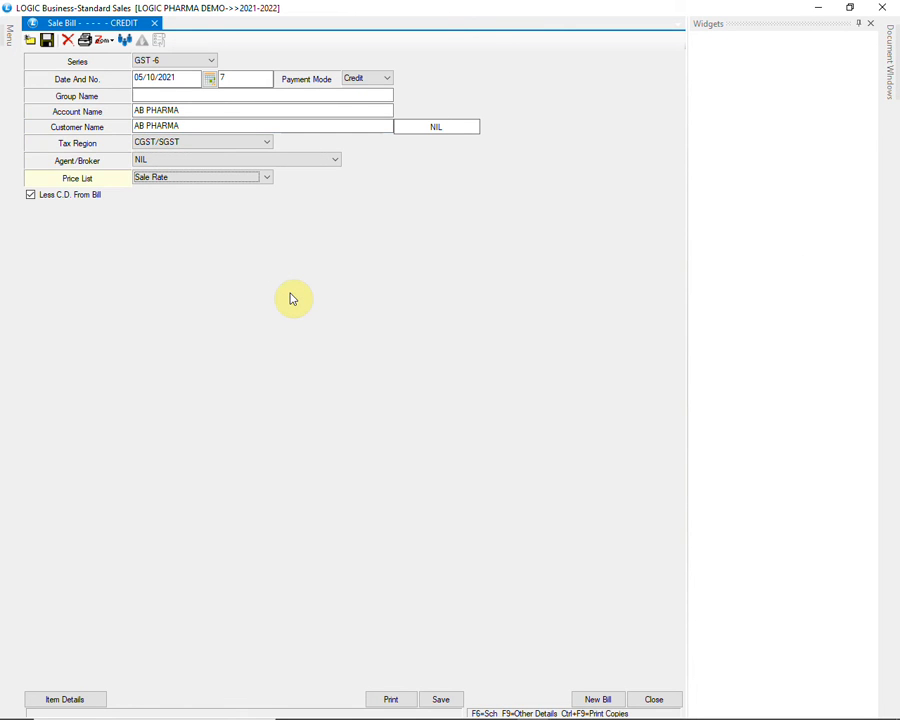
{"action": "key", "text": "Return"}
{"action": "key", "text": "Return"}
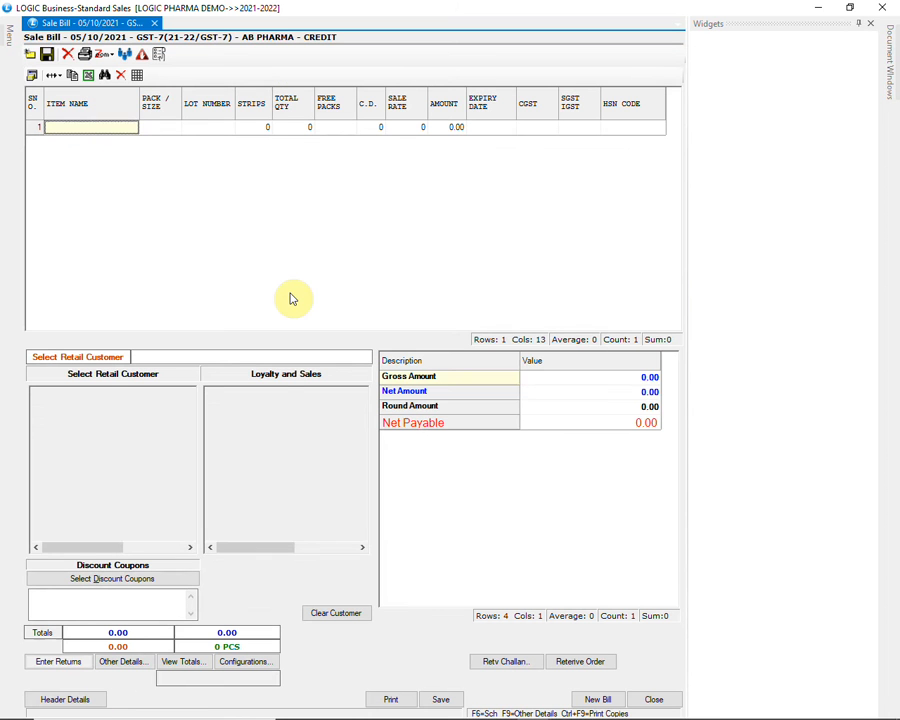
Add LUMIA 60 K TAB from lot MNY4 to the sale bill
{"action": "type", "text": "LUMI"}
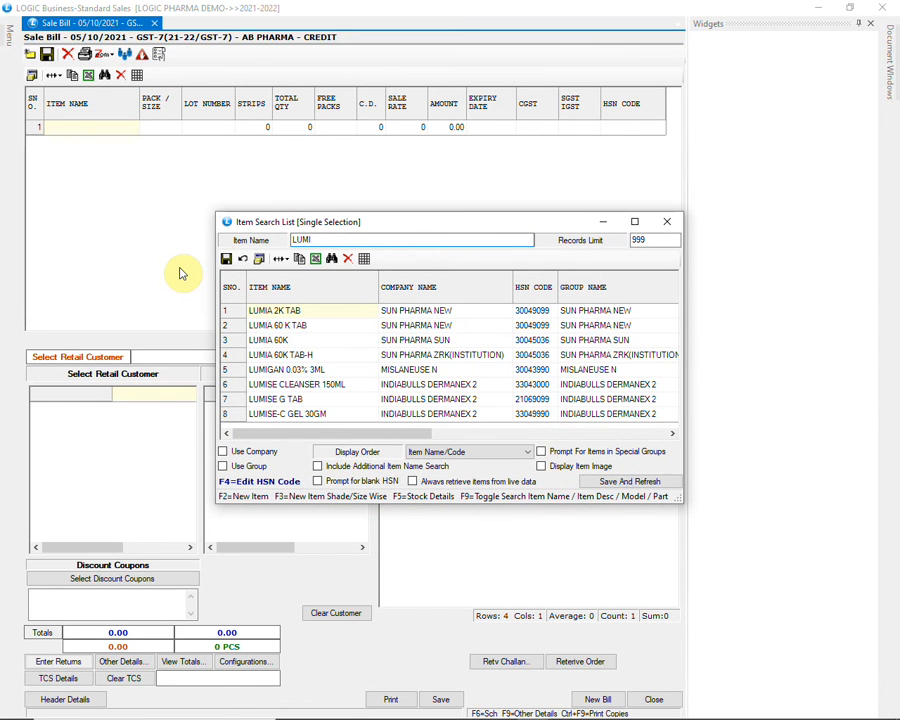
{"action": "key", "text": "Down"}
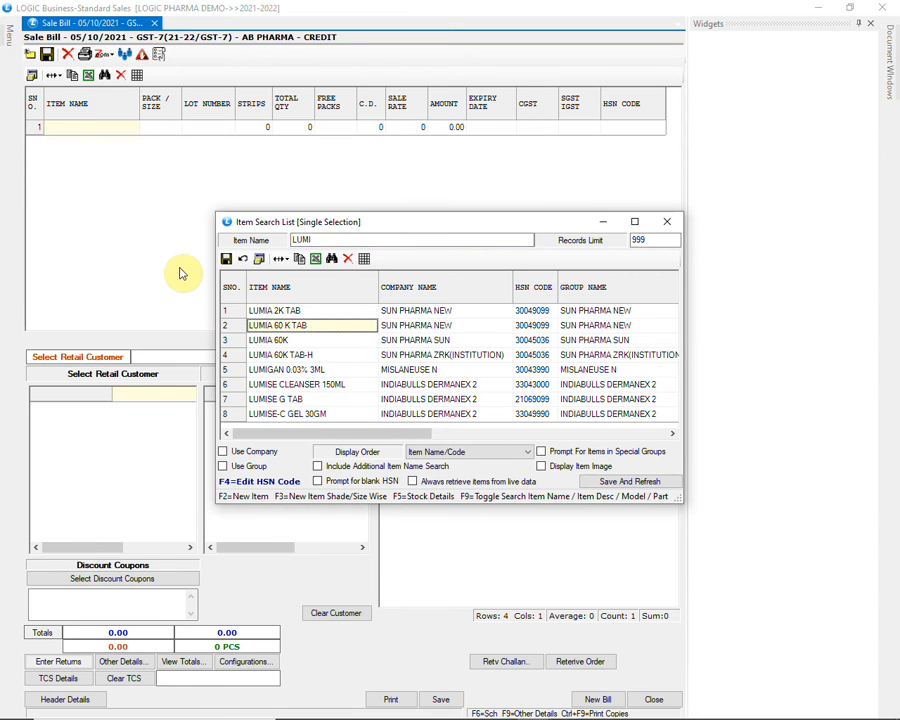
{"action": "key", "text": "Return"}
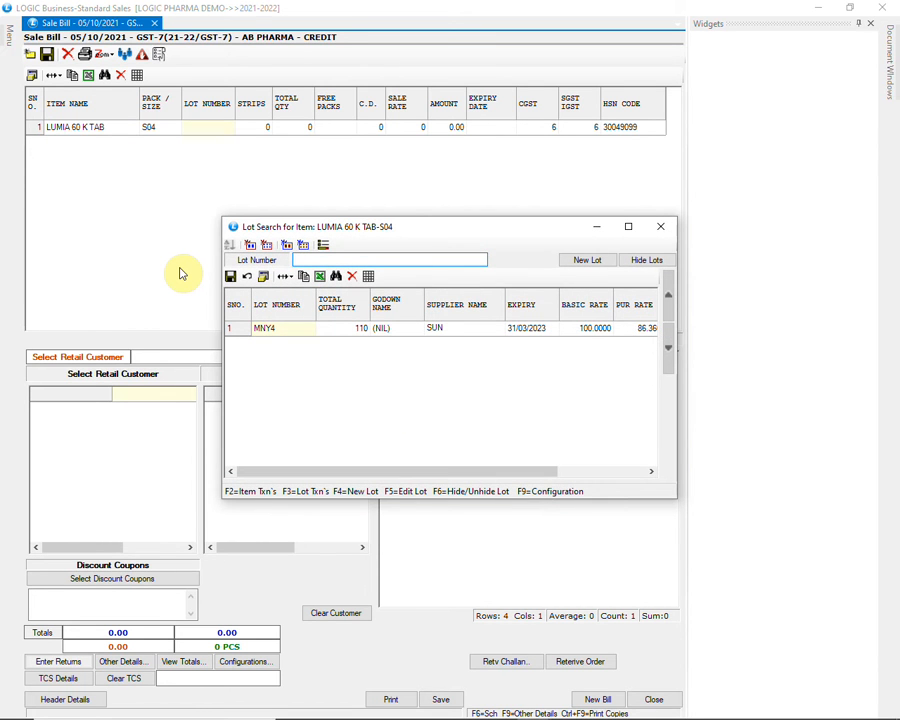
{"action": "key", "text": "Down"}
{"action": "key", "text": "Return"}
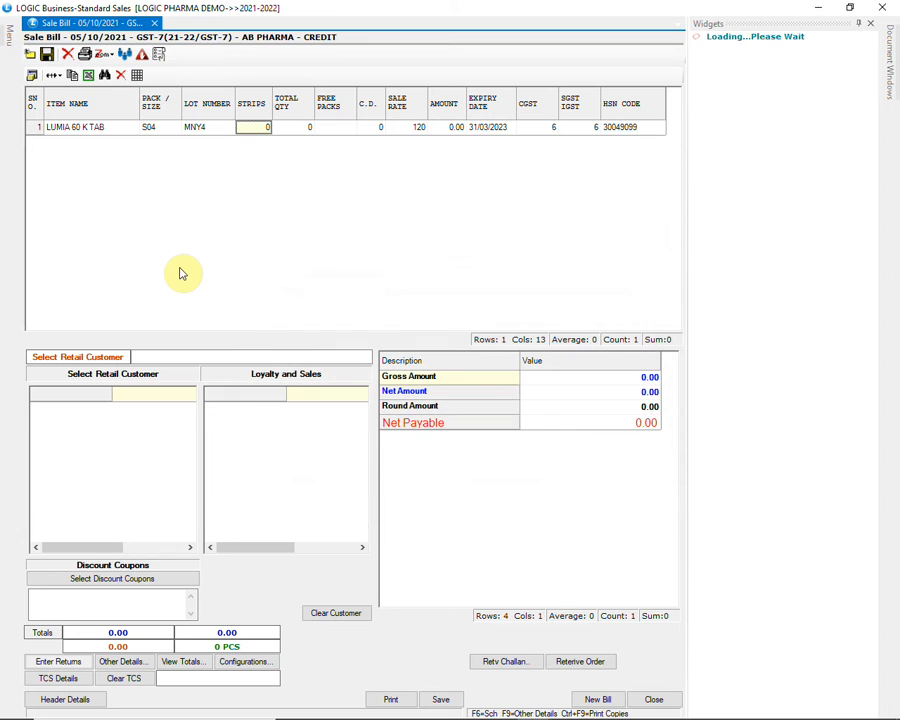
{"action": "mouse_move", "coordinate": [738, 712]}
{"action": "left_mouse_down"}
{"action": "mouse_move", "coordinate": [790, 714]}
{"action": "mouse_move", "coordinate": [745, 715]}
{"action": "left_mouse_up"}
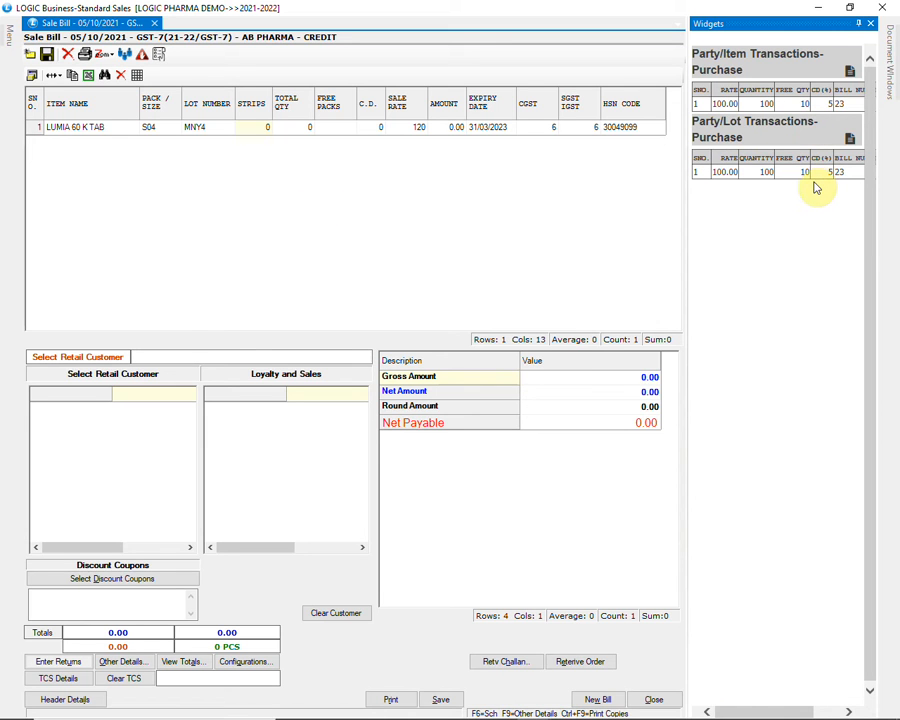
Enter 10 strips for LUMIA 60 K TAB, accept the scheme's free packs, and complete the item row
{"action": "left_click", "coordinate": [260, 134]}
{"action": "type", "text": "10"}
{"action": "key", "text": "Return"}
{"action": "key", "text": "Return"}
{"action": "key", "text": "Return"}
{"action": "key", "text": "Return"}
{"action": "key", "text": "Return"}
{"action": "key", "text": "Return"}
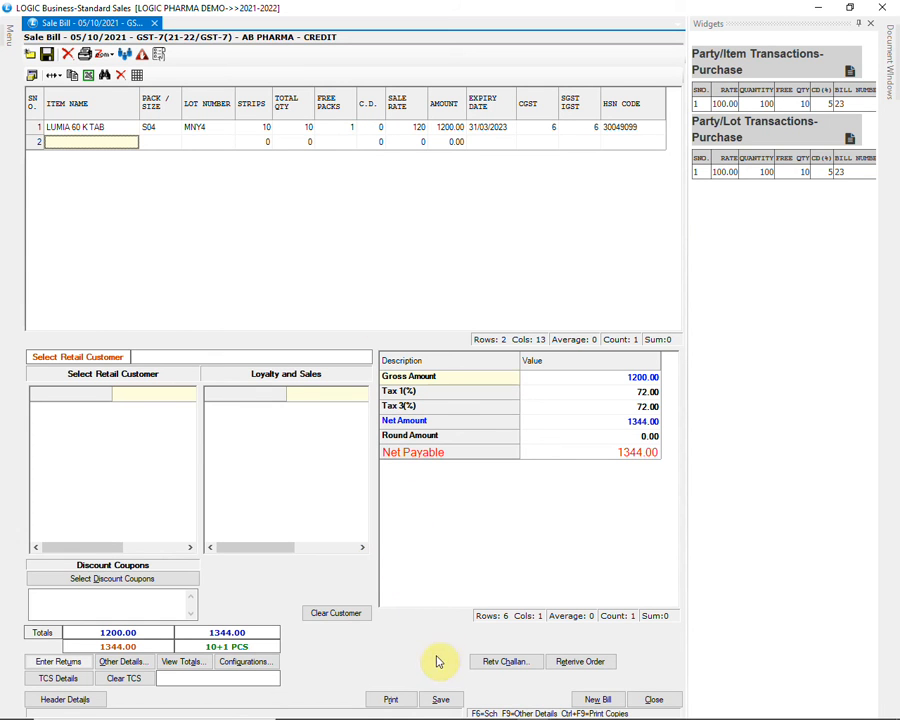
Print the sale bill in FORMAT5 LANDSCAPE with a print preview, review the GST invoice, and close the preview
{"action": "left_click", "coordinate": [410, 700]}
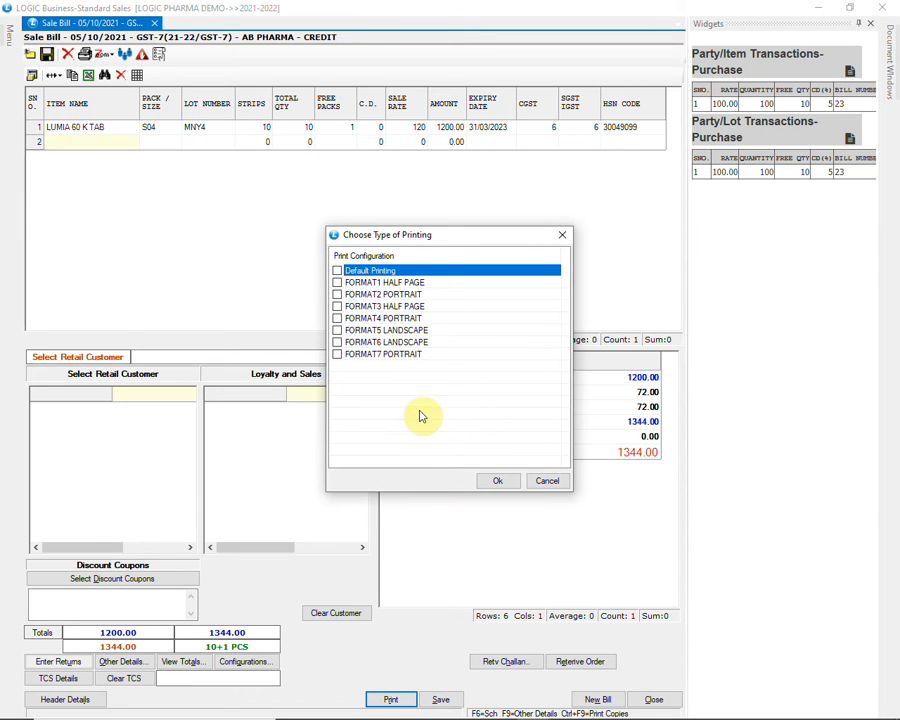
{"action": "left_click", "coordinate": [373, 332]}
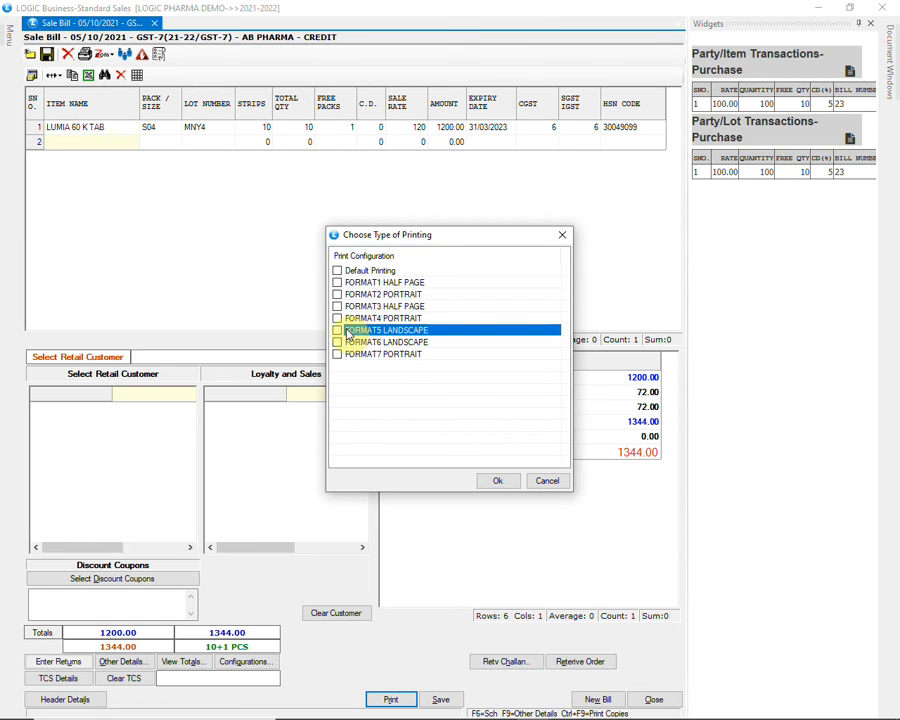
{"action": "left_click", "coordinate": [338, 332]}
{"action": "left_click", "coordinate": [483, 481]}
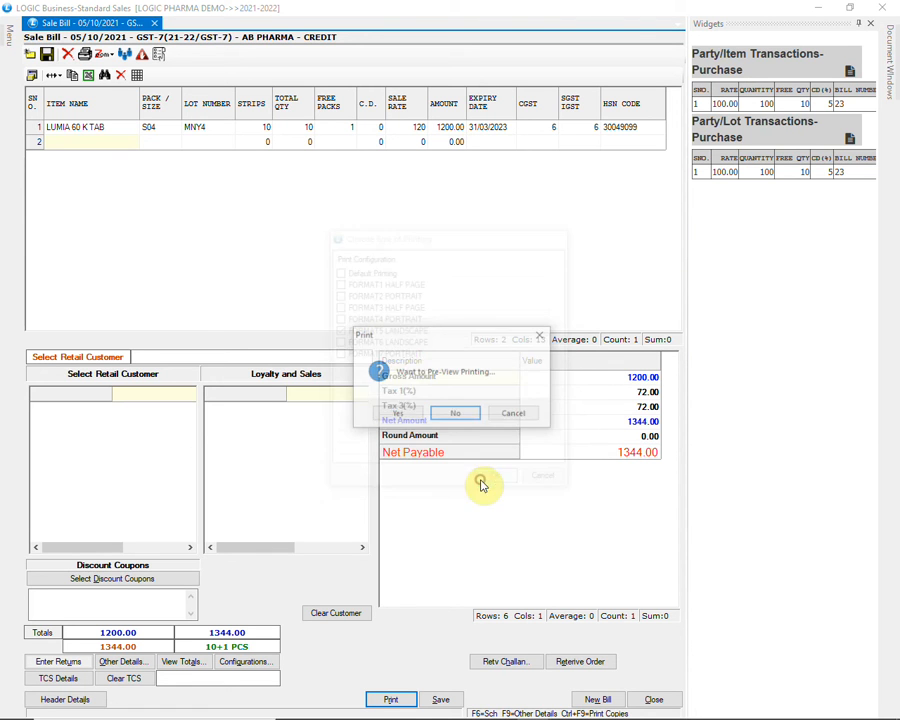
{"action": "left_click", "coordinate": [416, 412]}
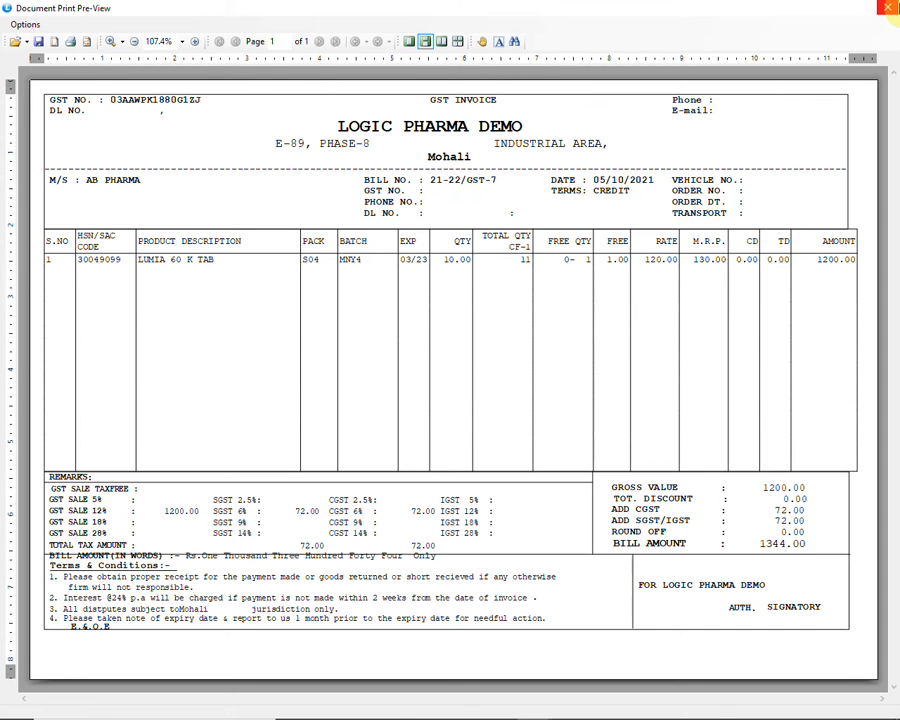
{"action": "left_click", "coordinate": [885, 8]}
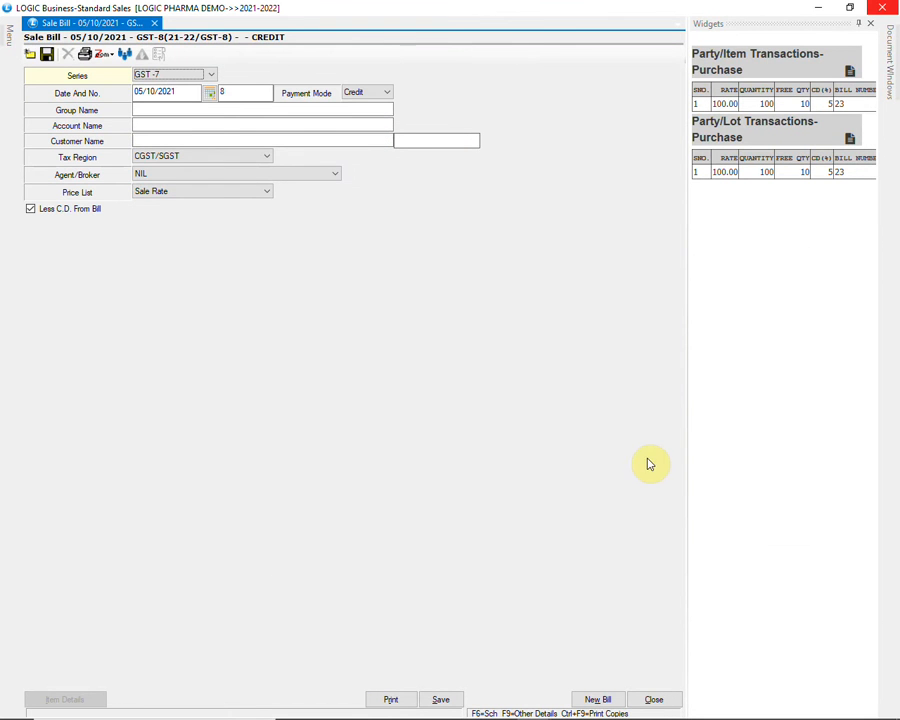
Set AB PHARMA as the account of the new credit sale bill, accept the other header defaults, and continue to the item details
{"action": "left_click", "coordinate": [179, 124]}
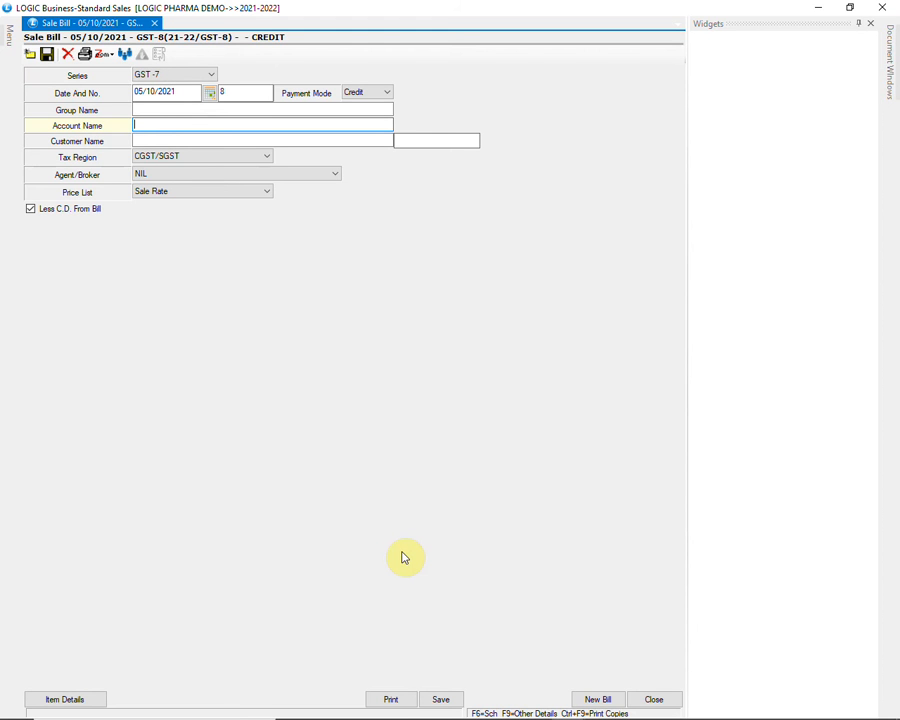
{"action": "type", "text": "AB"}
{"action": "key", "text": "Return"}
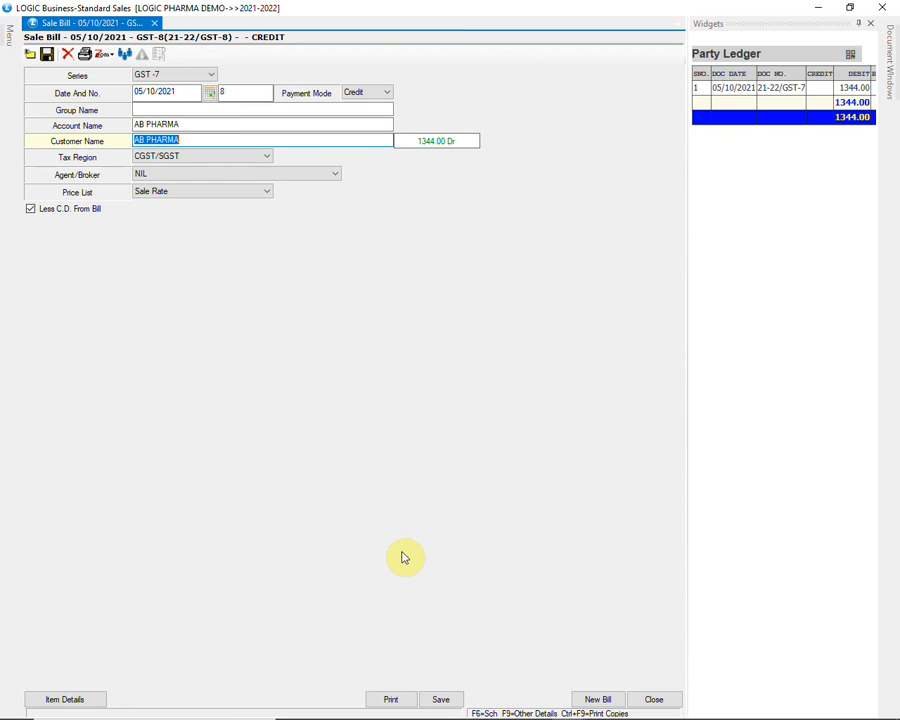
{"action": "key", "text": "Return"}
{"action": "key", "text": "Return"}
{"action": "key", "text": "Return"}
{"action": "key", "text": "Return"}
{"action": "key", "text": "Return"}
{"action": "key", "text": "Return"}
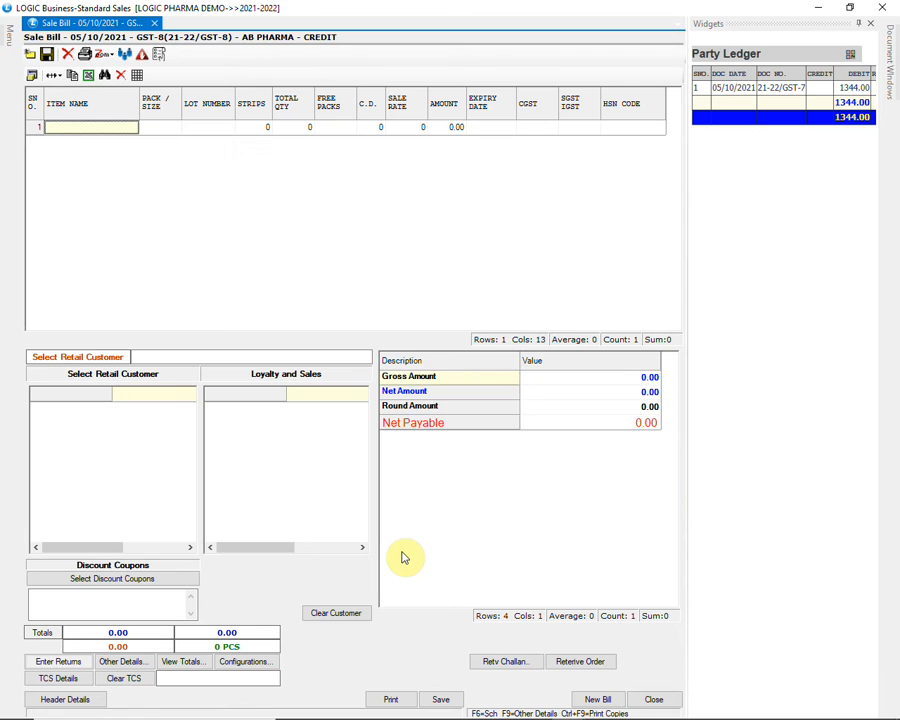
Add PANTOCID -L from lot KOI709 as the first item of the sale bill
{"action": "type", "text": "PANTO"}
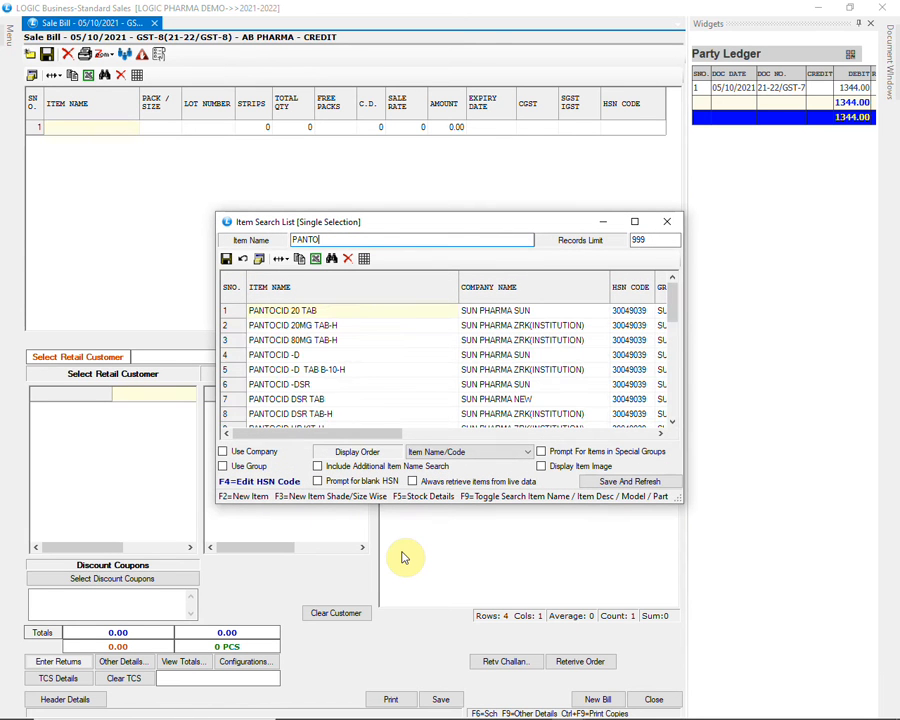
{"action": "type", "text": "CID -"}
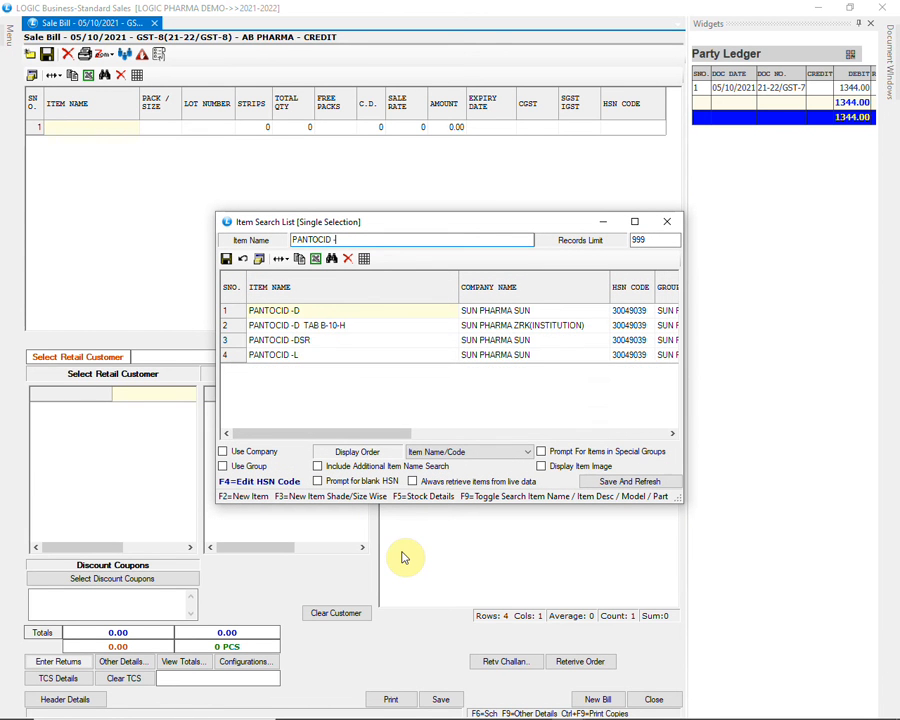
{"action": "key", "text": "Down"}
{"action": "key", "text": "Down"}
{"action": "key", "text": "Down"}
{"action": "key", "text": "Down"}
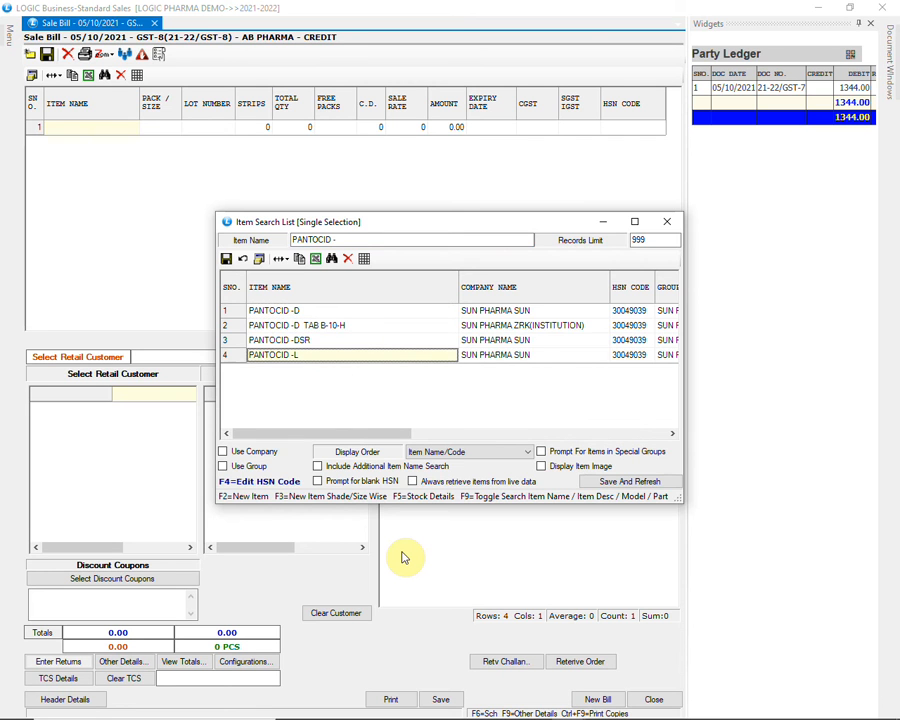
{"action": "key", "text": "Return"}
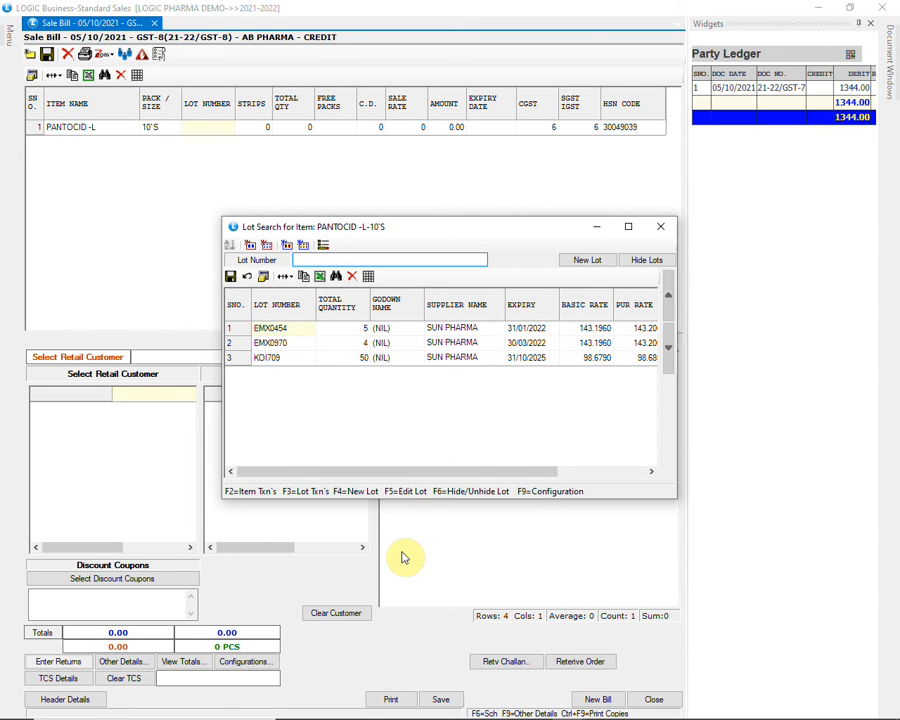
{"action": "key", "text": "Down"}
{"action": "key", "text": "Down"}
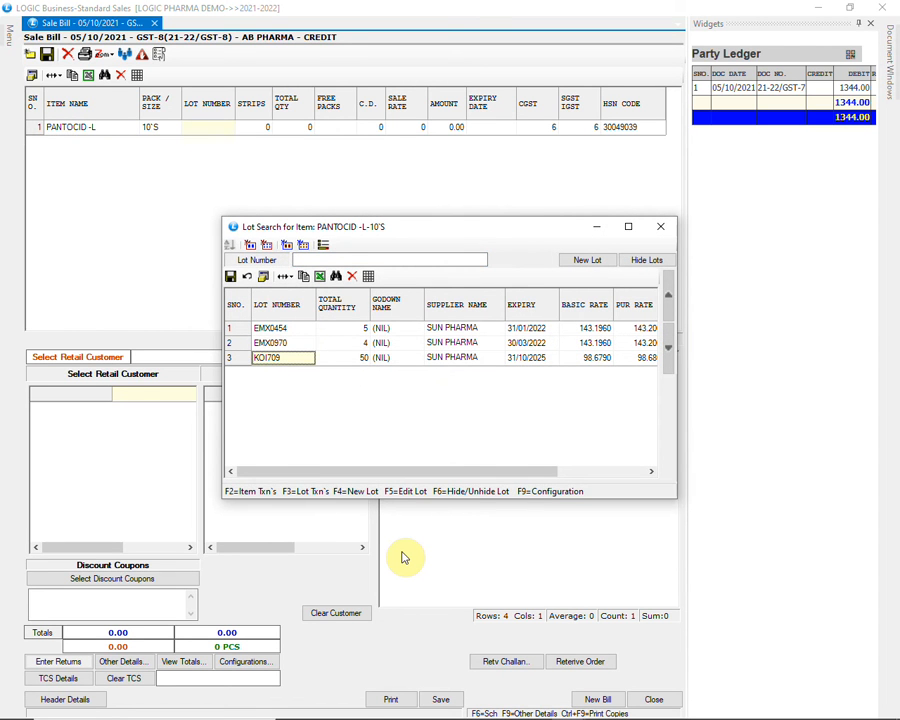
{"action": "key", "text": "Return"}
Enter 20 strips for PANTOCID -L, leaving free packs and C.D. empty, and advance to the sale rate
{"action": "type", "text": "20"}
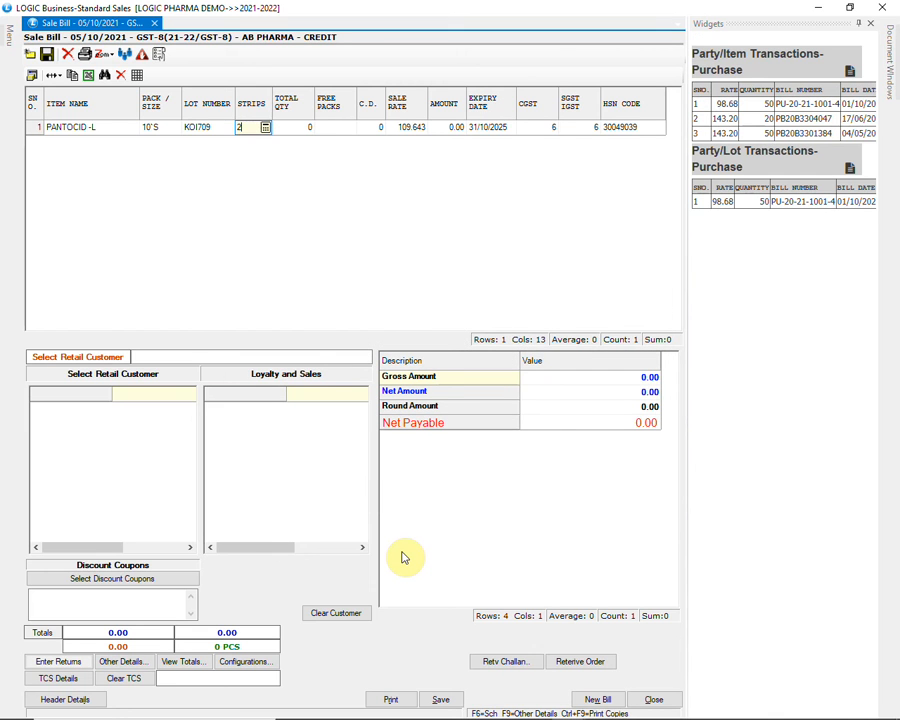
{"action": "key", "text": "Return"}
{"action": "key", "text": "Return"}
{"action": "key", "text": "Return"}
{"action": "key", "text": "Return"}
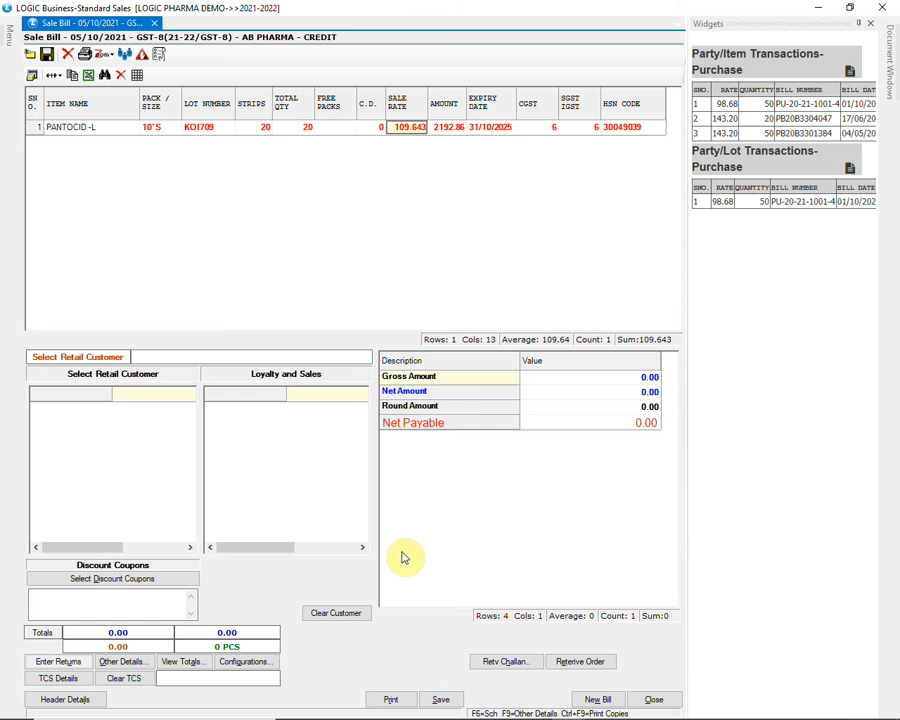
Enter a 20 + 3 free scheme in the net rate calculation for PANTOCID -L, leaving the net rate blank
{"action": "key", "text": "Return"}
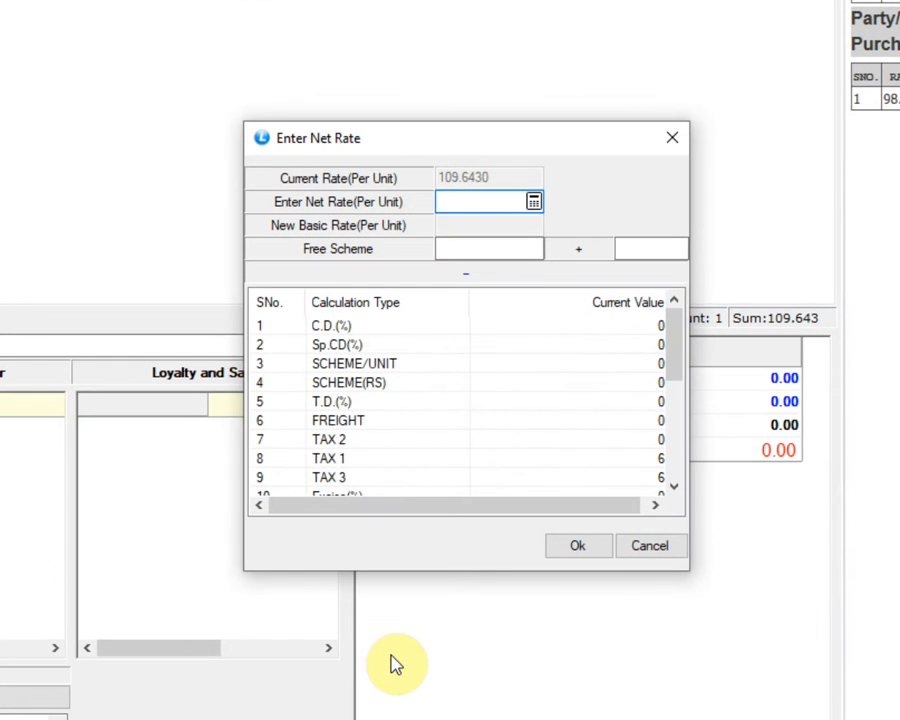
{"action": "key", "text": "Return"}
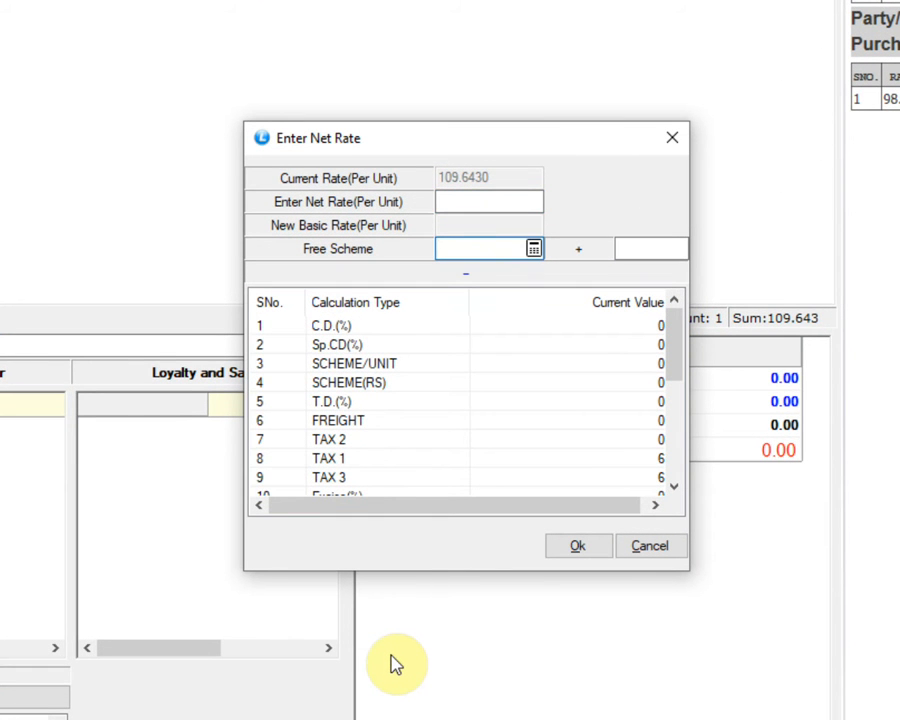
{"action": "type", "text": "20"}
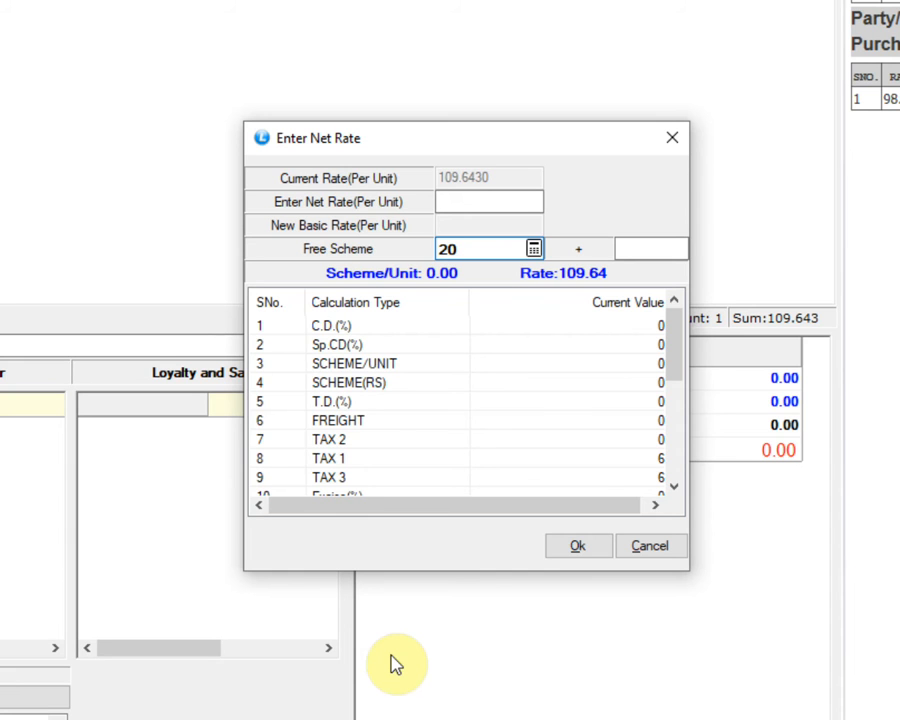
{"action": "key", "text": "Return"}
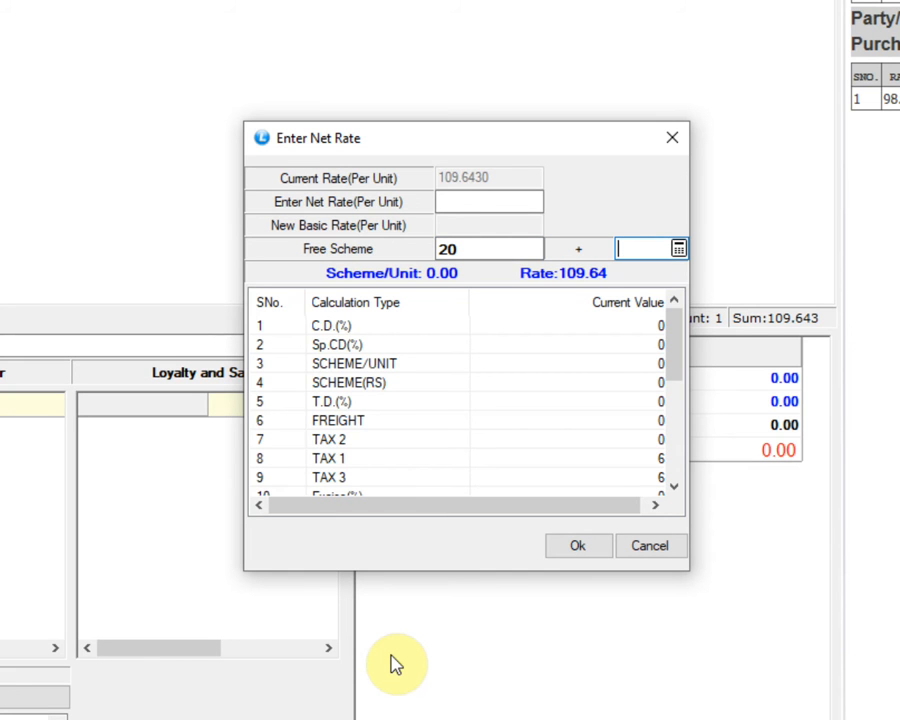
{"action": "type", "text": "3"}
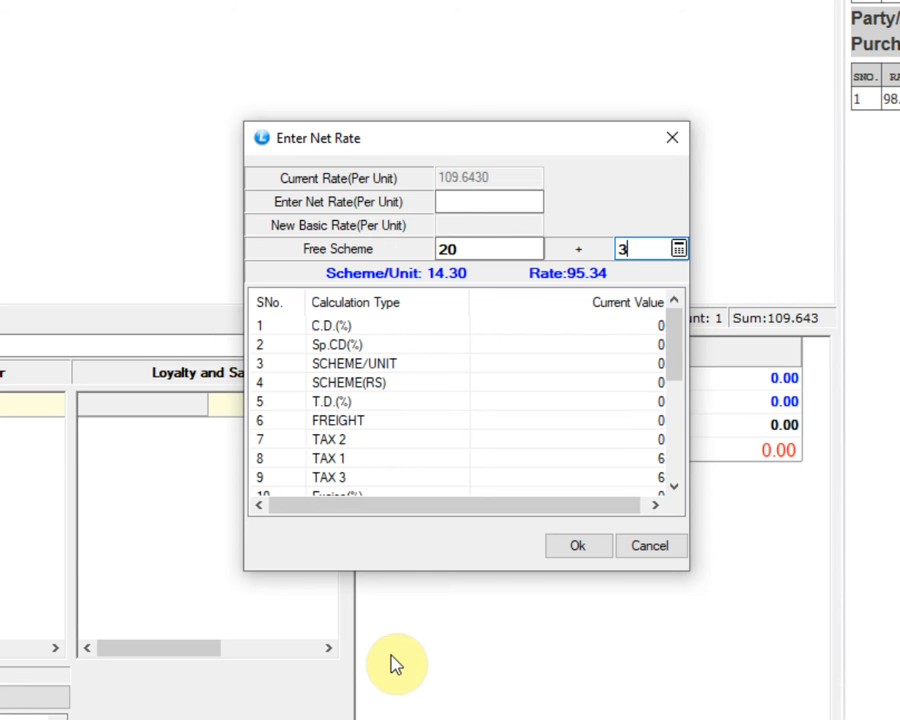
Try a 20 + 5 free scheme for PANTOCID -L, and restore the free quantity to 3
{"action": "key", "text": "BackSpace"}
{"action": "type", "text": "5"}
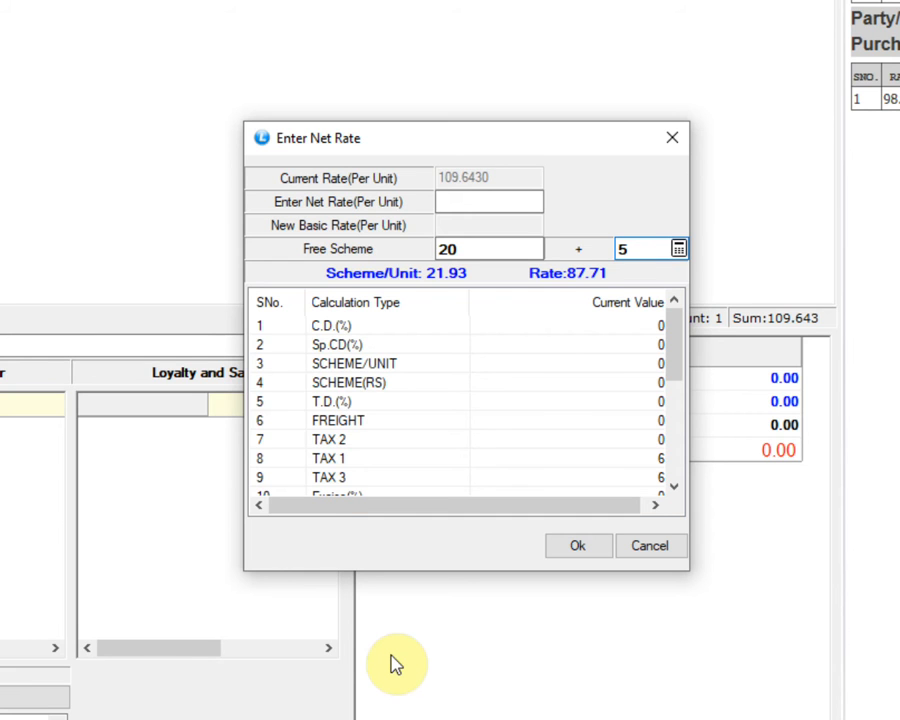
{"action": "key", "text": "BackSpace"}
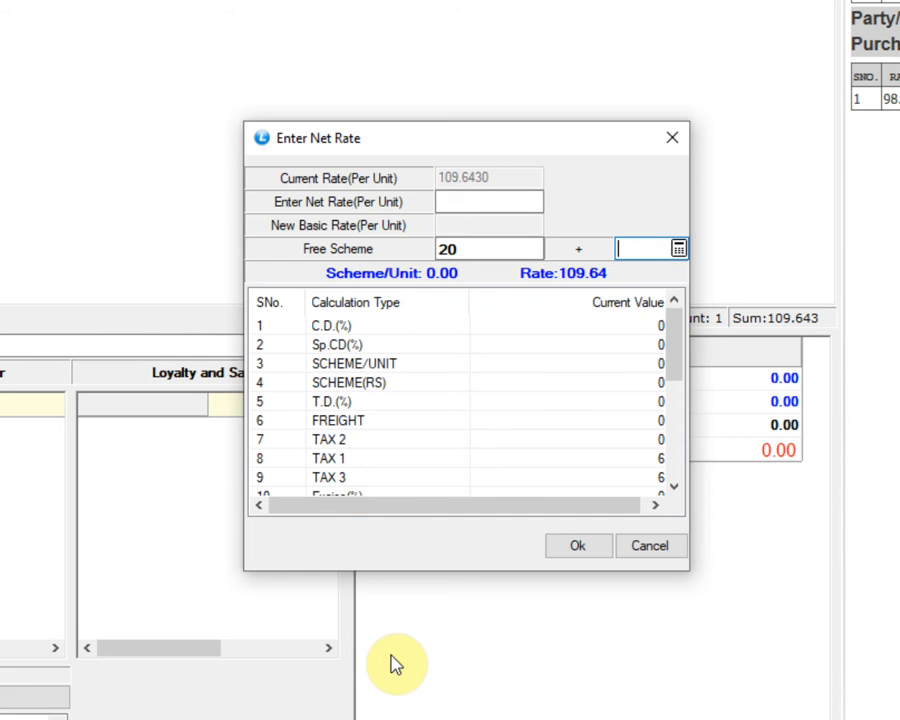
{"action": "type", "text": "3"}
Apply the free scheme calculation to PANTOCID -L and complete the item row
{"action": "key", "text": "Tab"}
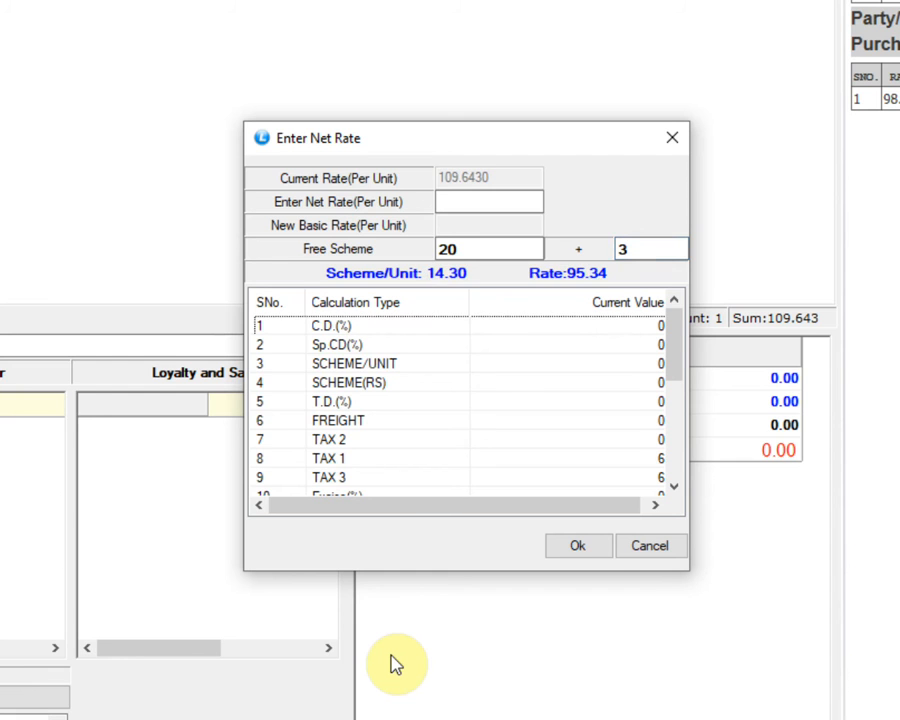
{"action": "key", "text": "Tab"}
{"action": "key", "text": "Return"}
{"action": "key", "text": "Return"}
{"action": "key", "text": "Return"}
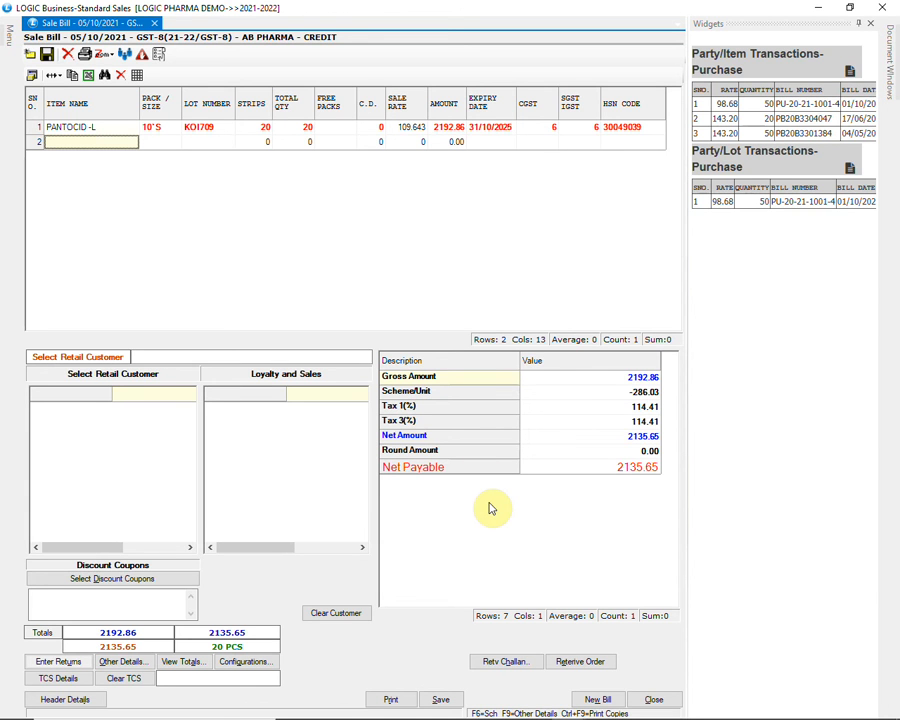
Select PANTOCID -L as the second item of the sale bill and bring up its lot list
{"action": "type", "text": "PANTOCID -"}
{"action": "key", "text": "Down"}
{"action": "key", "text": "Down"}
{"action": "key", "text": "Down"}
{"action": "key", "text": "Return"}
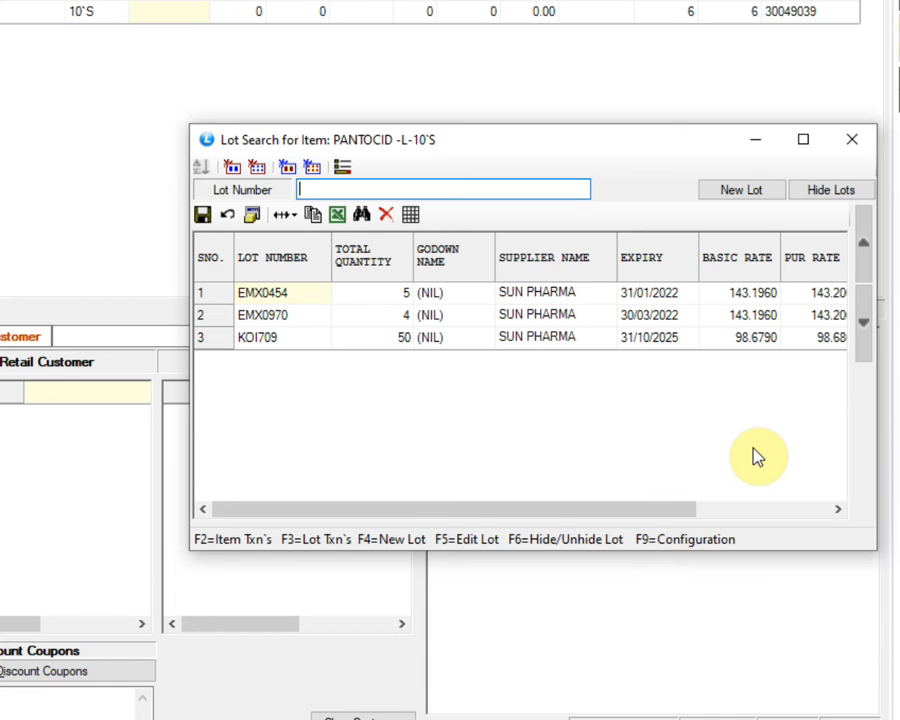
Configure the lot search to mark lots which expire within 3 months
{"action": "key", "text": "F9"}
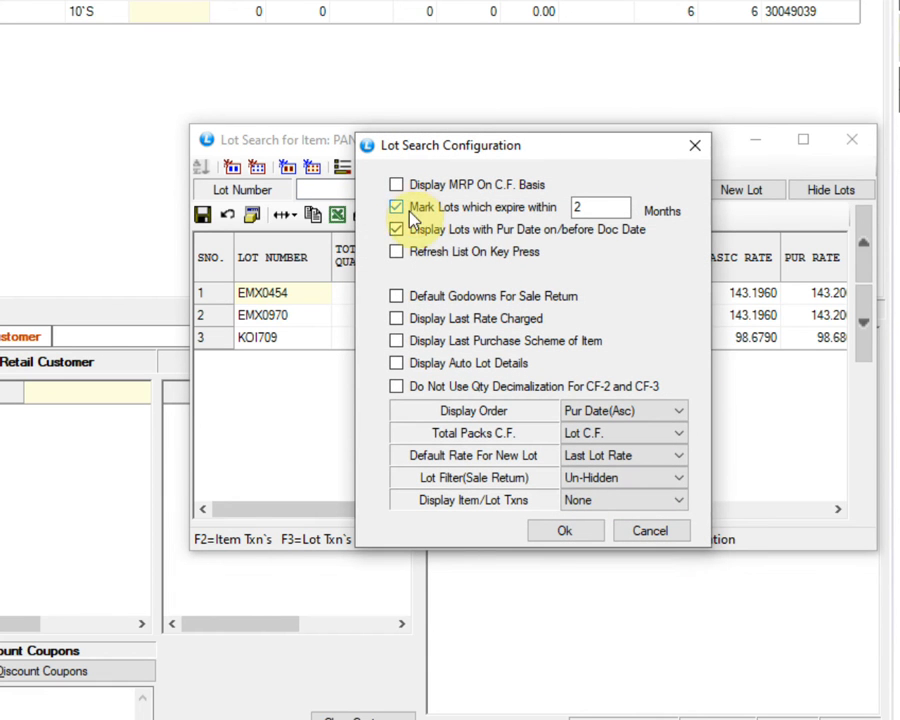
{"action": "left_click", "coordinate": [595, 207]}
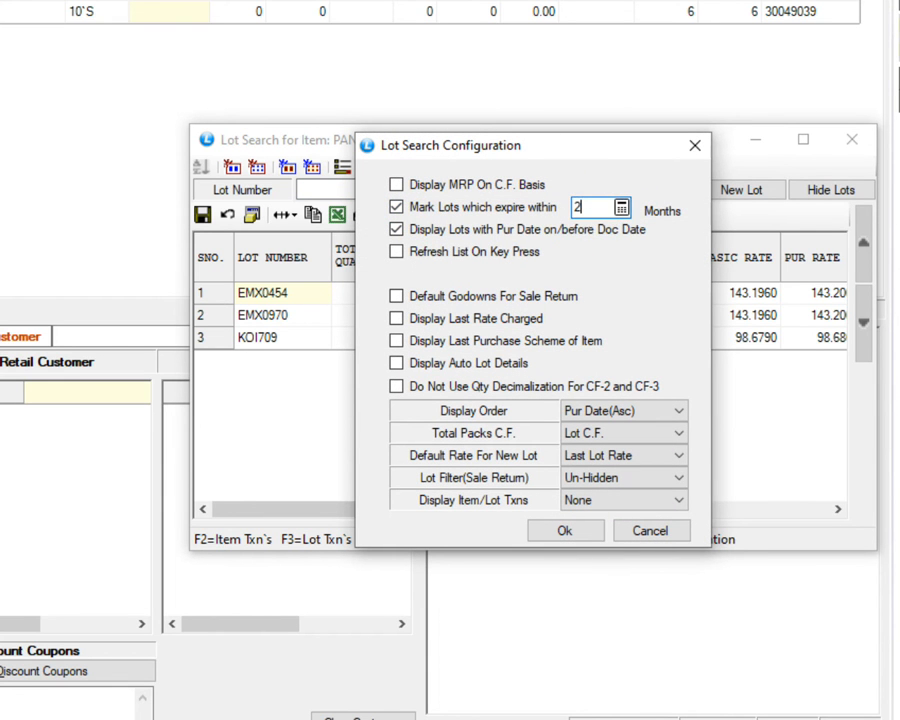
{"action": "key", "text": "BackSpace"}
{"action": "type", "text": "3"}
{"action": "left_click", "coordinate": [561, 534]}
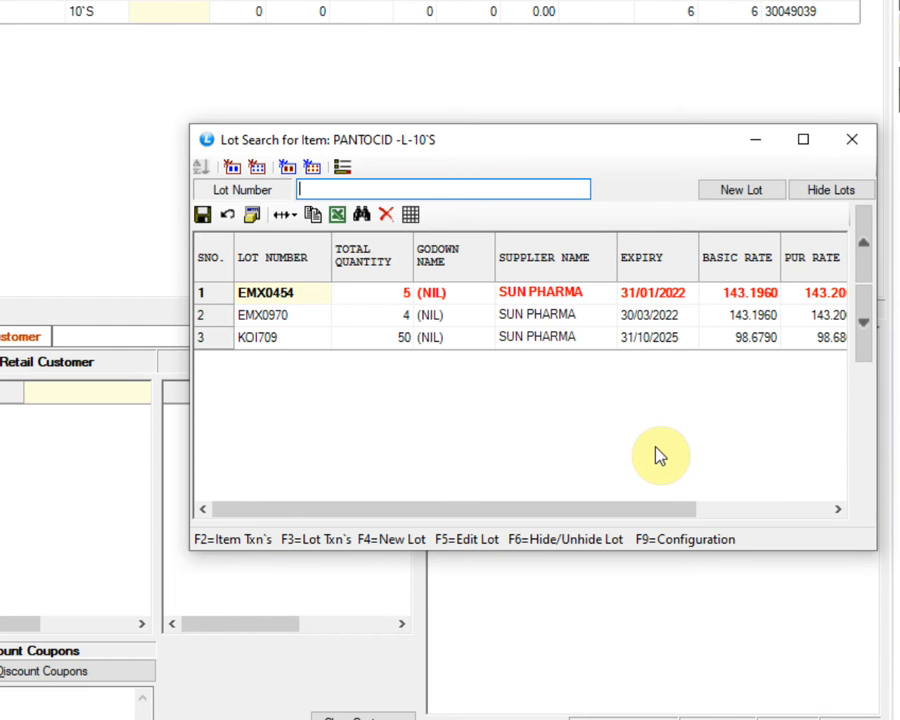
Configure the lot search to mark lots which expire within 5 months
{"action": "key", "text": "F9"}
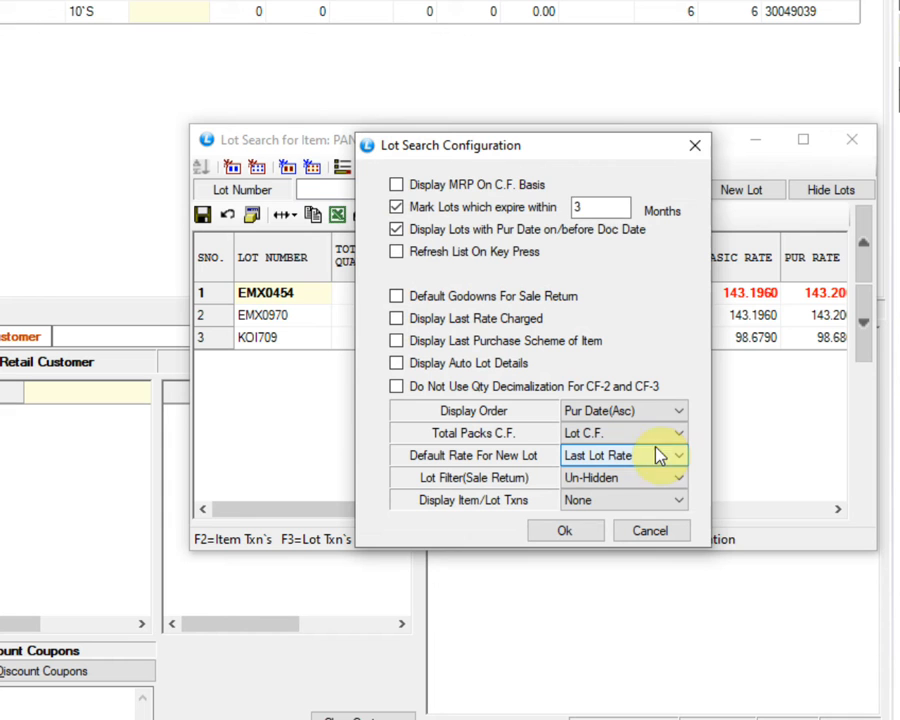
{"action": "left_click", "coordinate": [592, 207]}
{"action": "key", "text": "BackSpace"}
{"action": "type", "text": "5"}
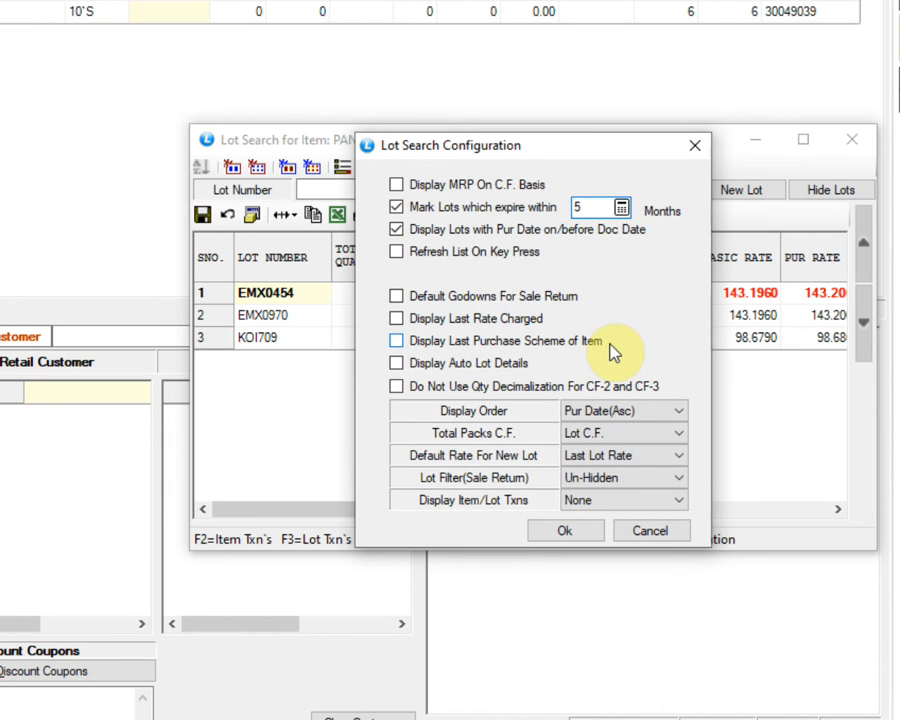
{"action": "left_click", "coordinate": [564, 530]}
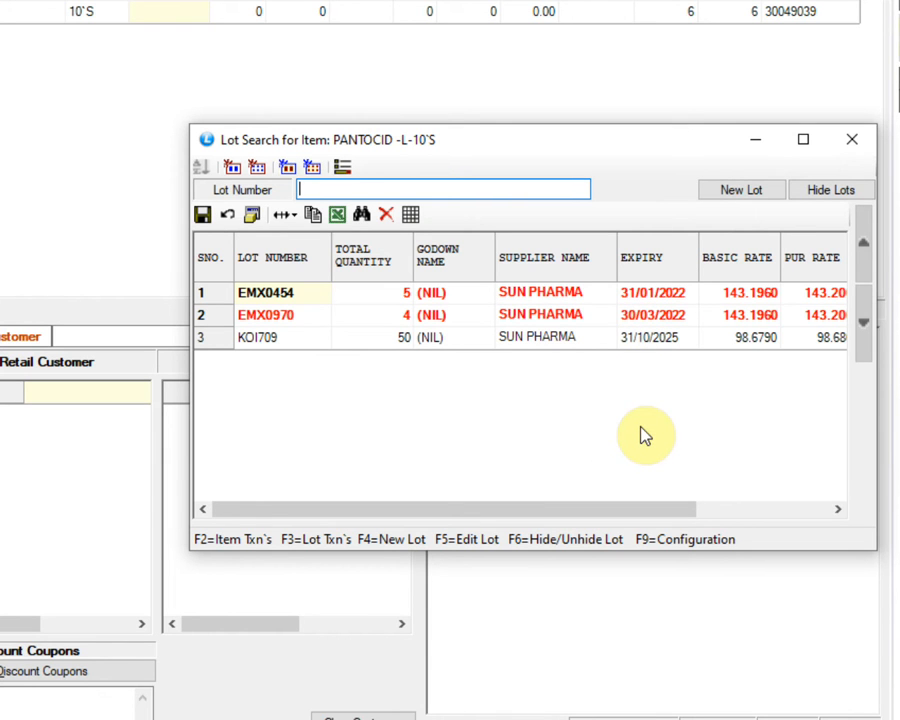
Choose lot EMX0970 for the second PANTOCID -L row, and close the sale bill without saving
{"action": "left_click", "coordinate": [288, 317]}
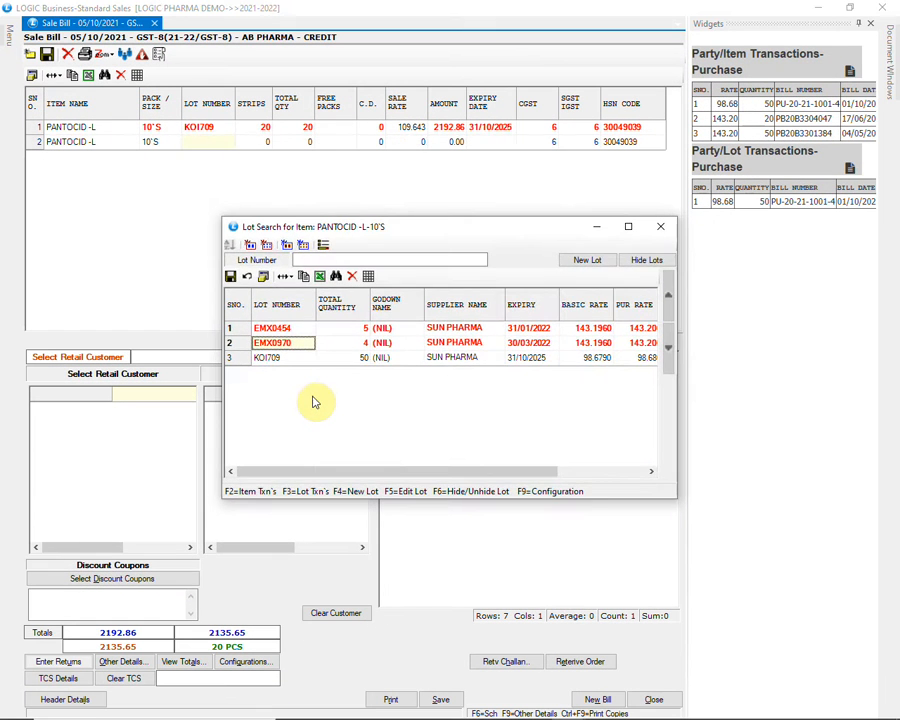
{"action": "key", "text": "Return"}
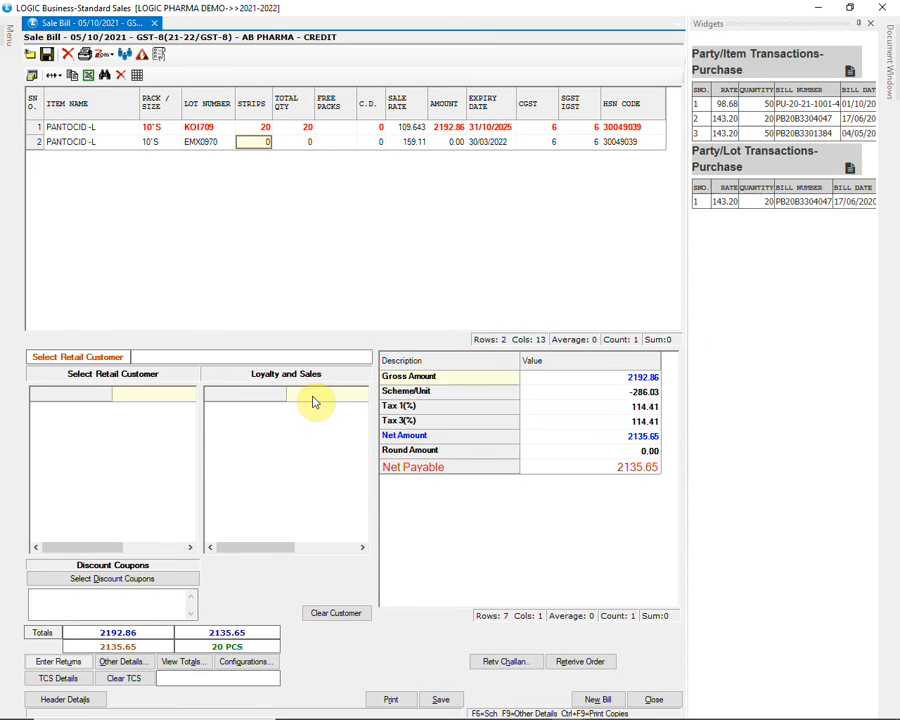
{"action": "left_click", "coordinate": [636, 702]}
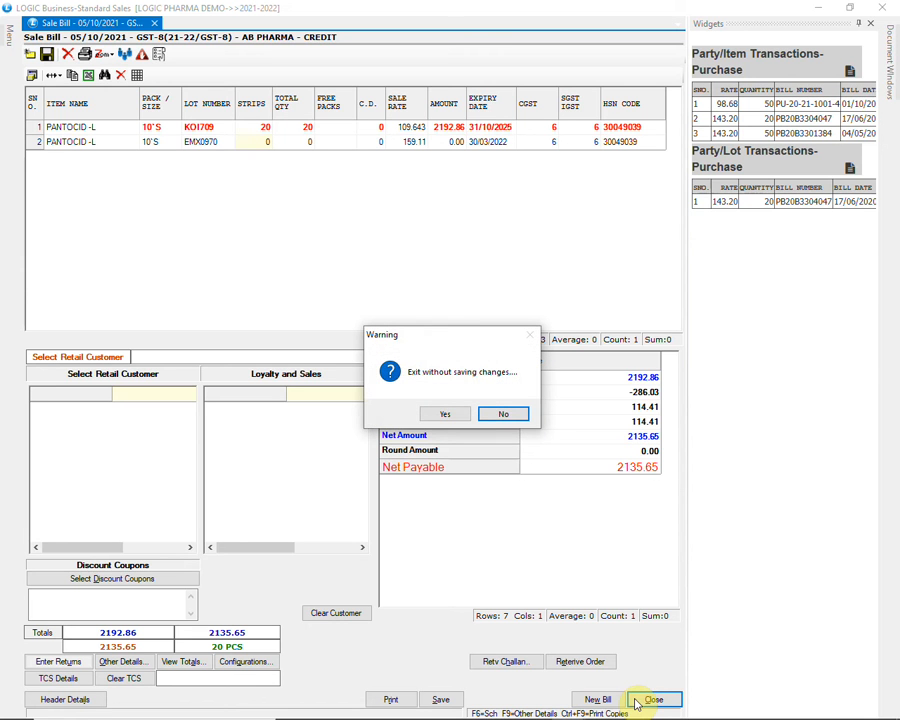
{"action": "left_click", "coordinate": [452, 414]}
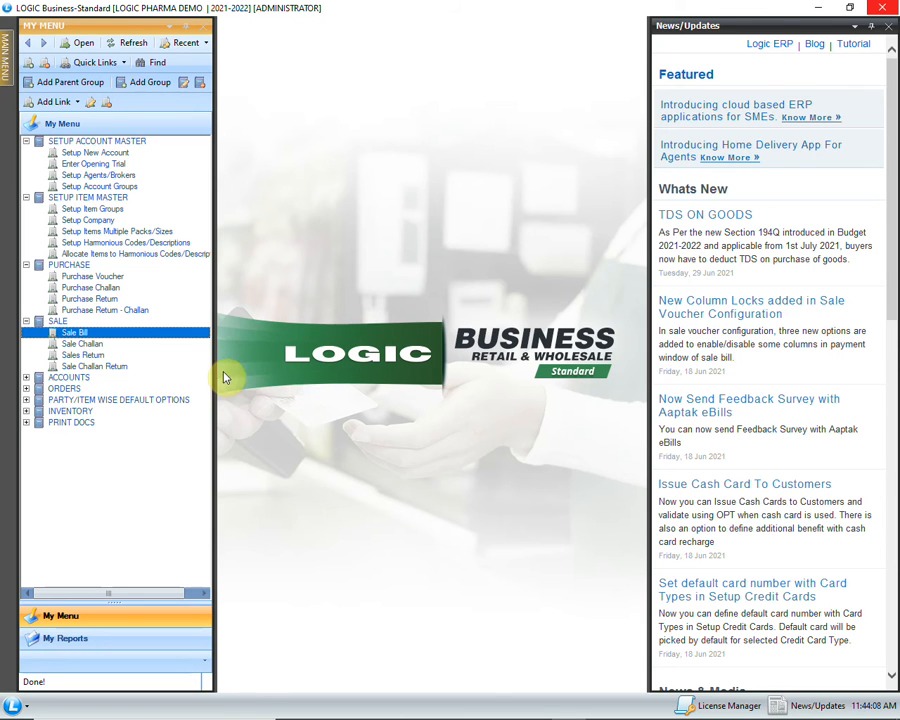
Start a sale challan return for the AB PHARMA account with the default header options and proceed to its item rows
{"action": "left_click", "coordinate": [142, 368]}
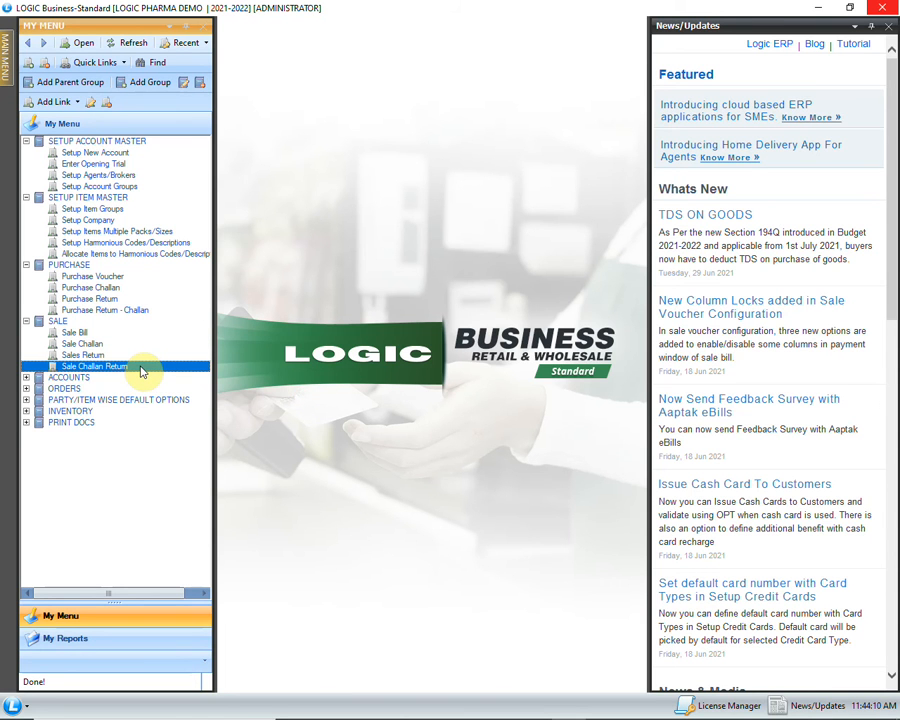
{"action": "double_click", "coordinate": [131, 366]}
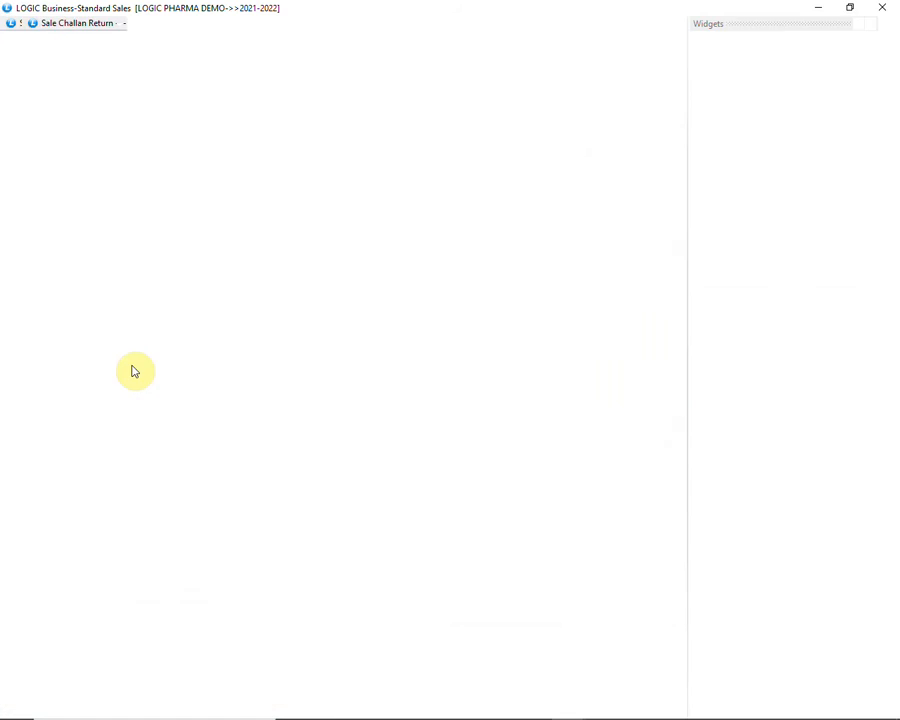
{"action": "key", "text": "Return"}
{"action": "key", "text": "Return"}
{"action": "key", "text": "Return"}
{"action": "key", "text": "Return"}
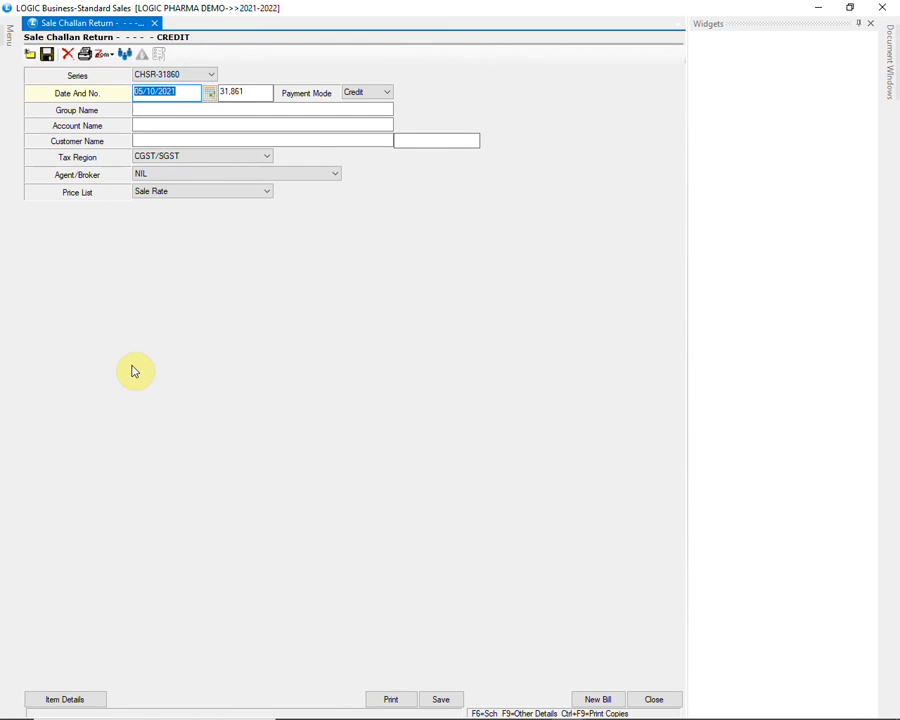
{"action": "key", "text": "Return"}
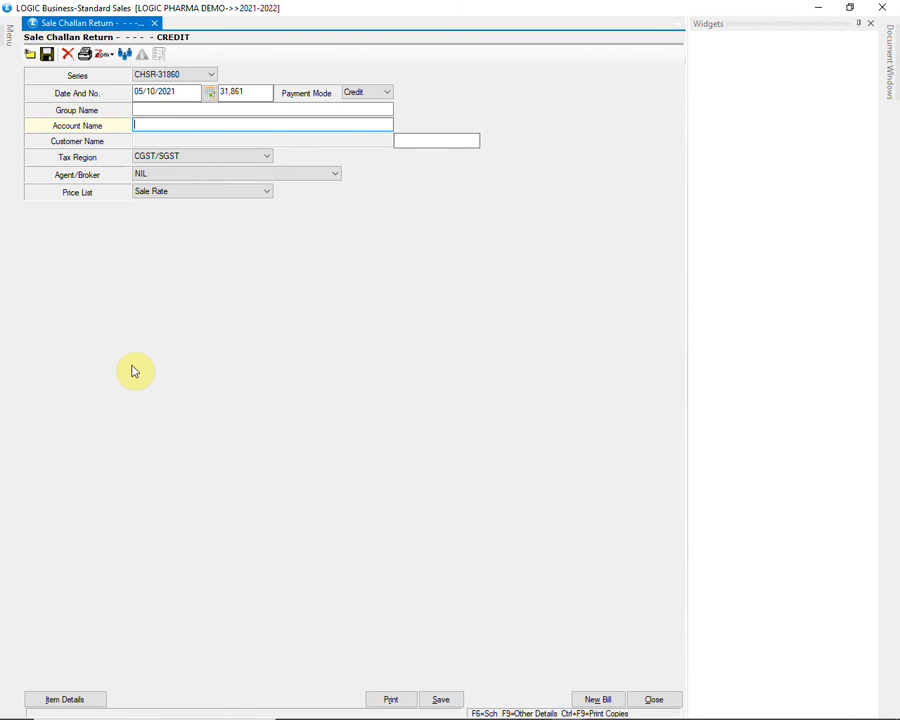
{"action": "type", "text": "AB"}
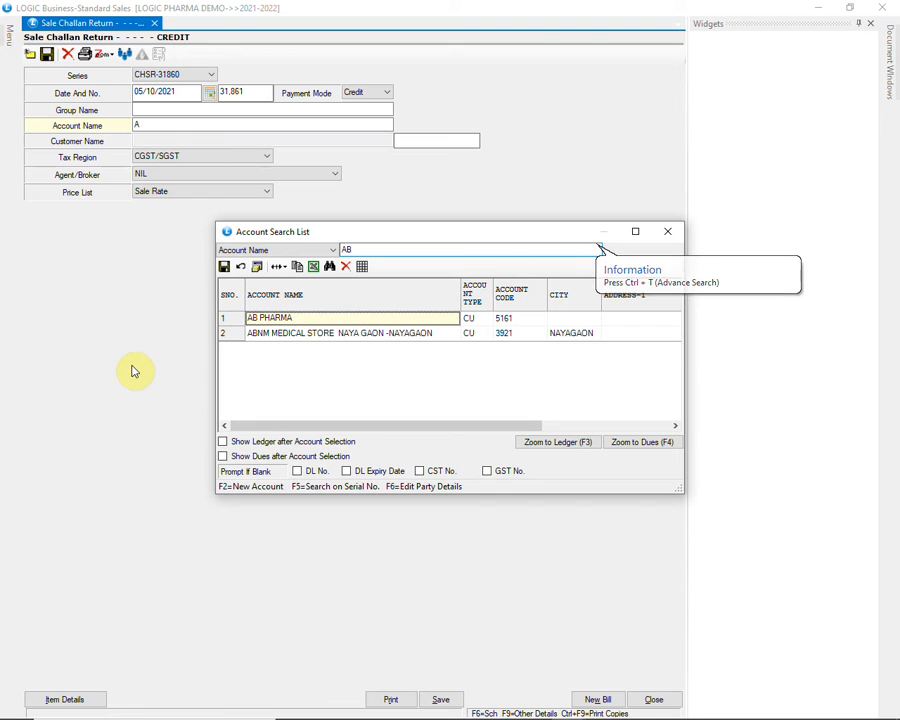
{"action": "key", "text": "Return"}
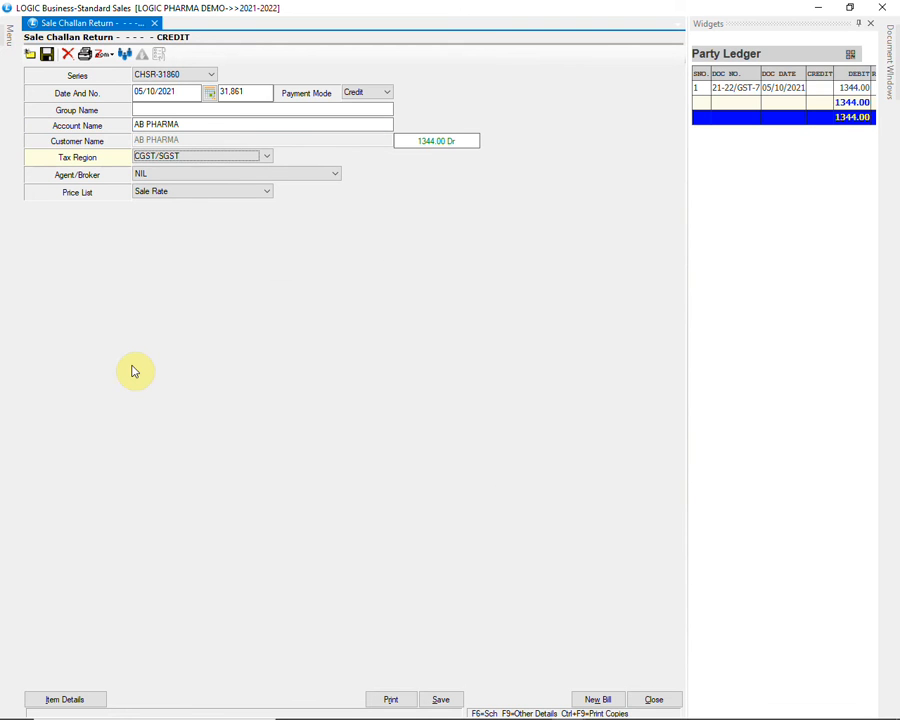
{"action": "key", "text": "Return"}
{"action": "key", "text": "Return"}
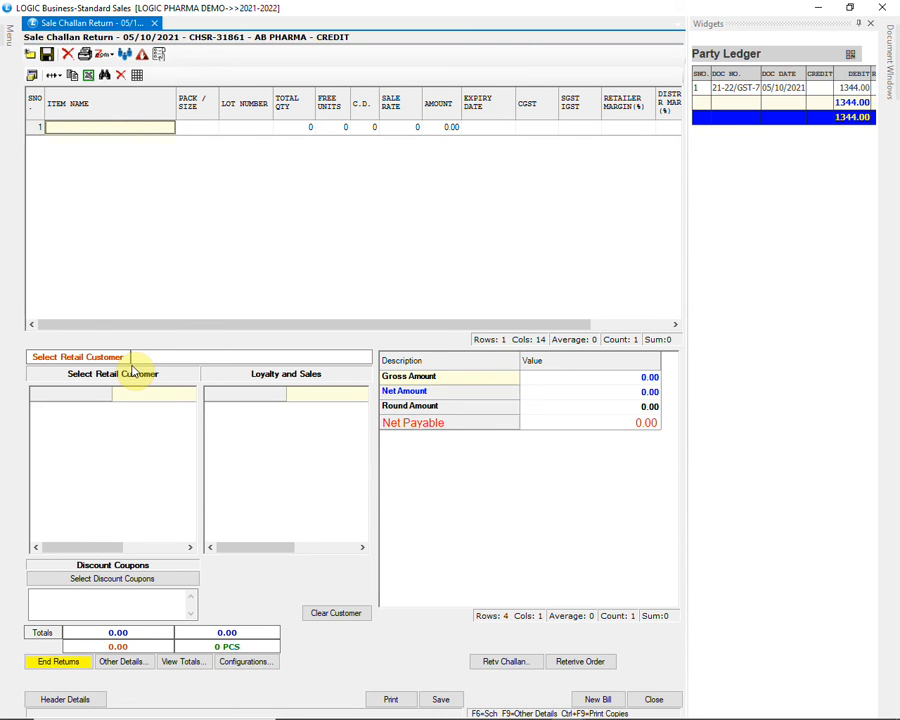
Add TAXIM 125MG INJ-N as the first returned item with the sale return type Expired
{"action": "type", "text": "TAXIM"}
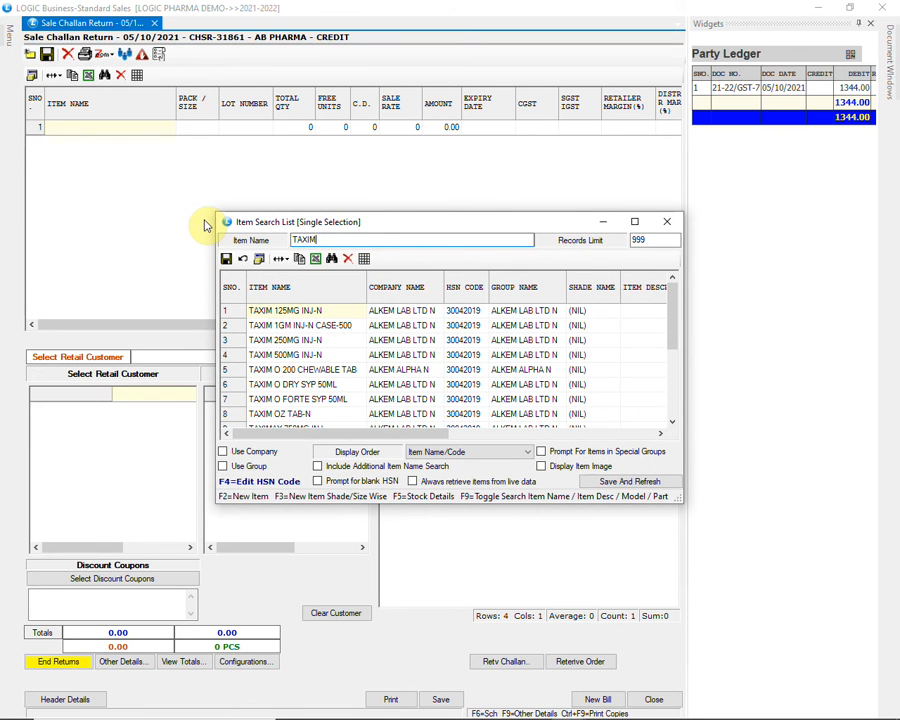
{"action": "key", "text": "Return"}
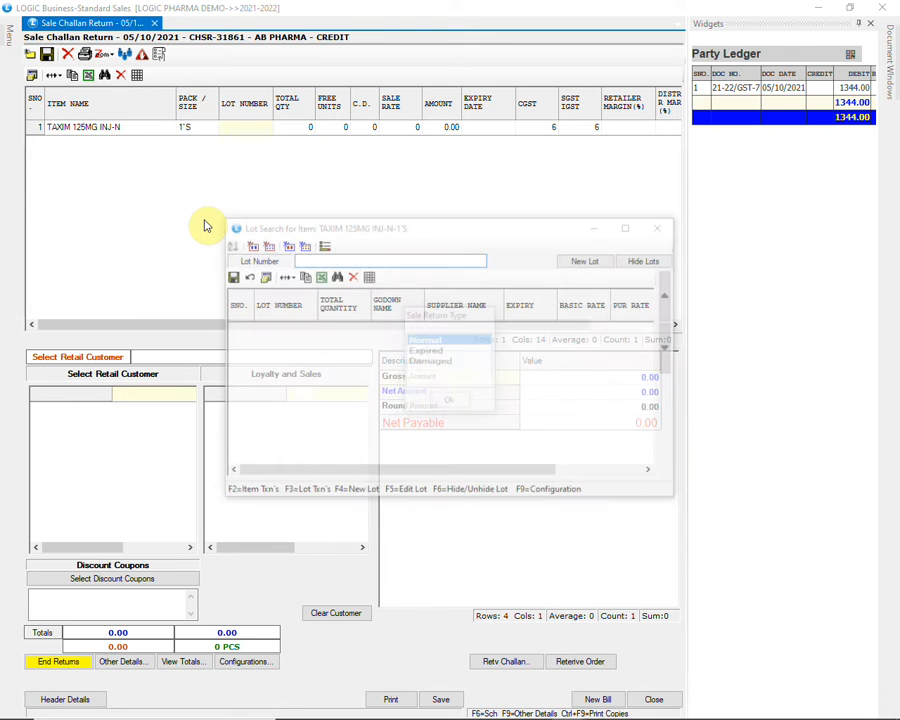
{"action": "key", "text": "Down"}
{"action": "key", "text": "Down"}
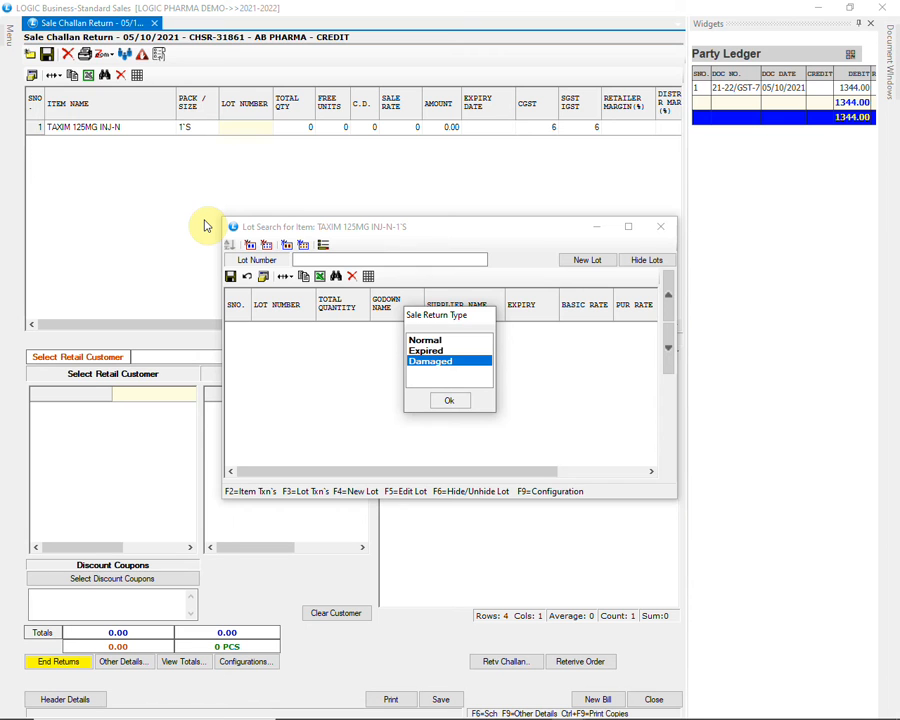
{"action": "key", "text": "Up"}
{"action": "key", "text": "Return"}
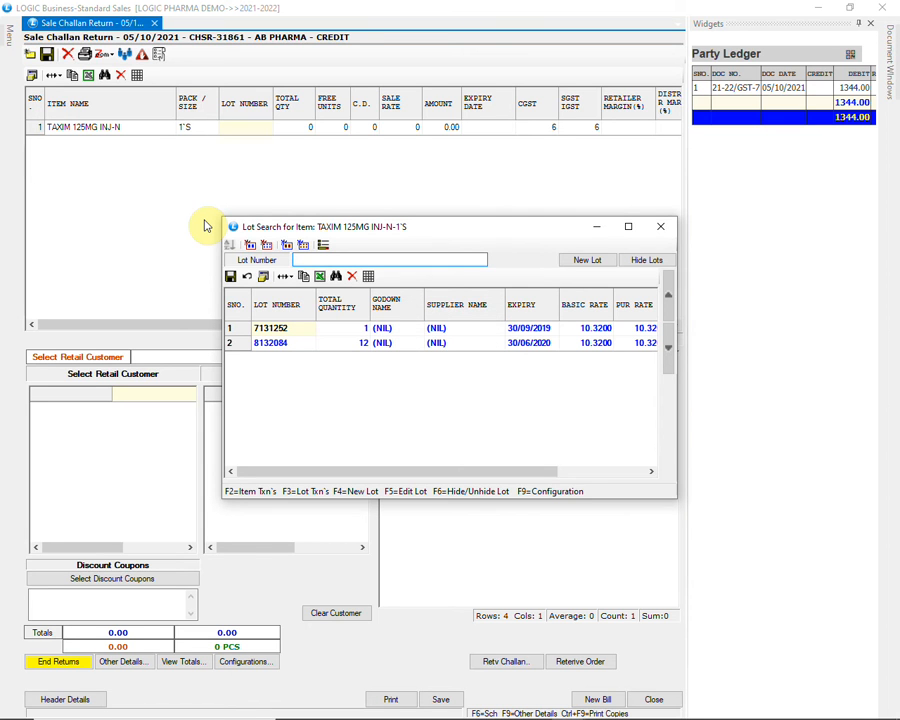
Choose lot 8132084 for TAXIM 125MG INJ-N and complete the row with a total quantity of 20
{"action": "key", "text": "Down"}
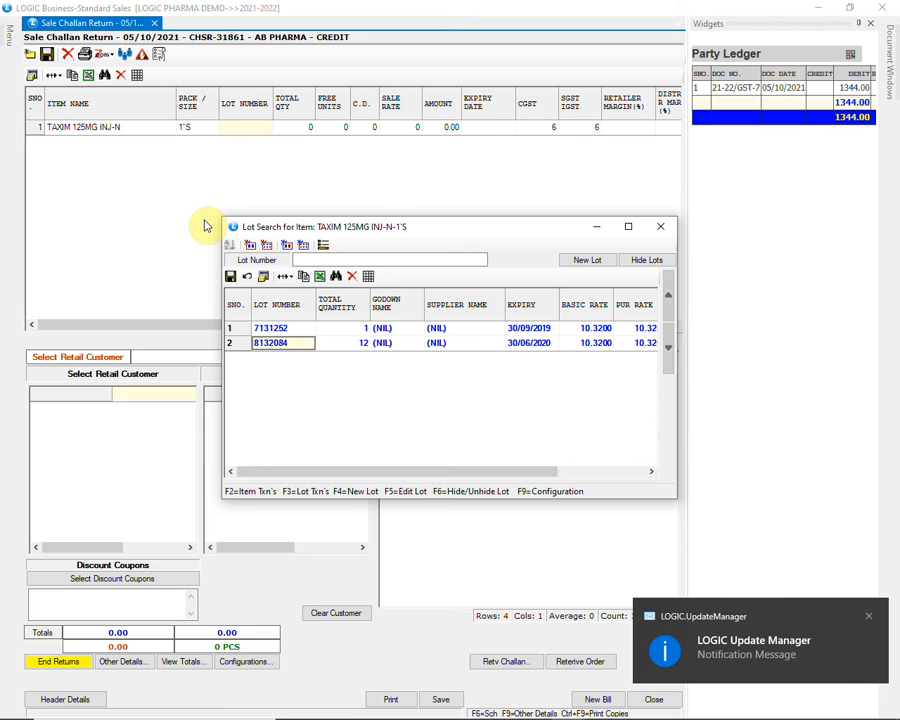
{"action": "key", "text": "Return"}
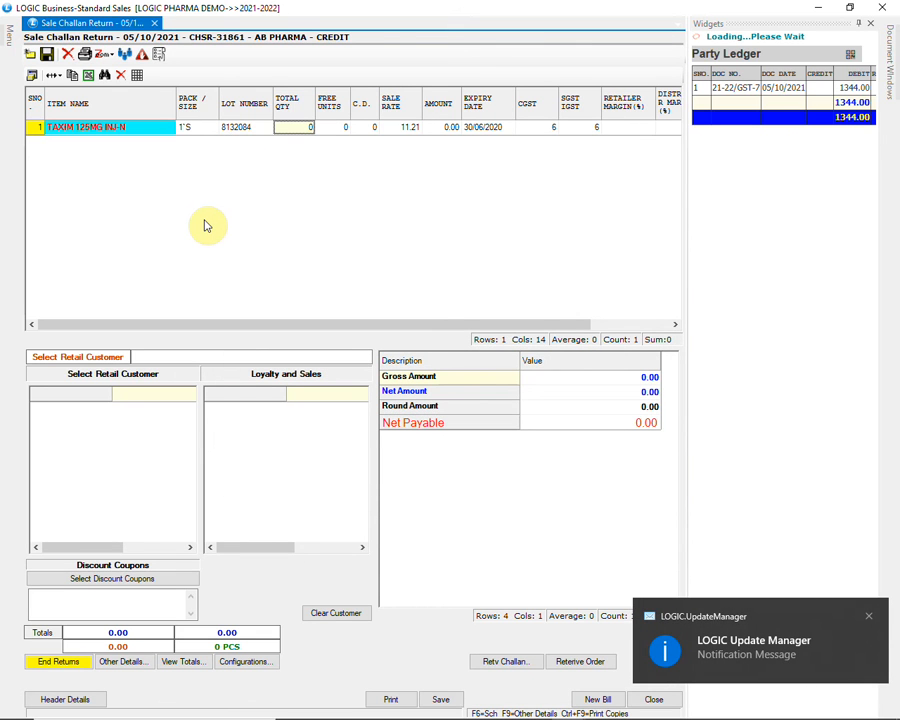
{"action": "type", "text": "20"}
{"action": "key", "text": "Return"}
{"action": "key", "text": "Return"}
{"action": "key", "text": "Return"}
{"action": "key", "text": "Return"}
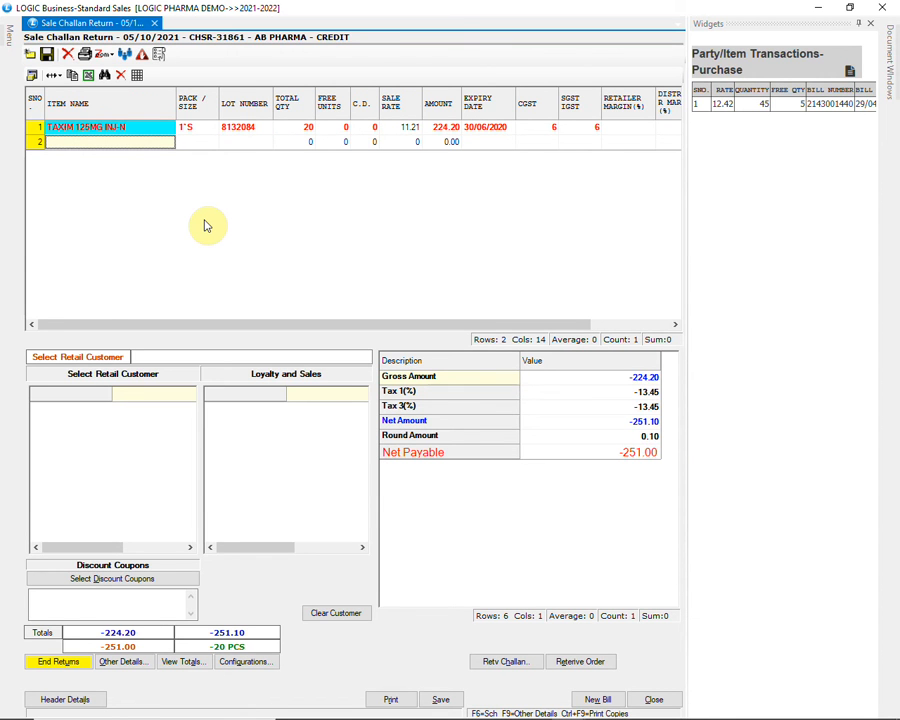
Add VERTIN TAB 16MG-N as the second returned item with the sale return type Expired
{"action": "type", "text": "VERTIN"}
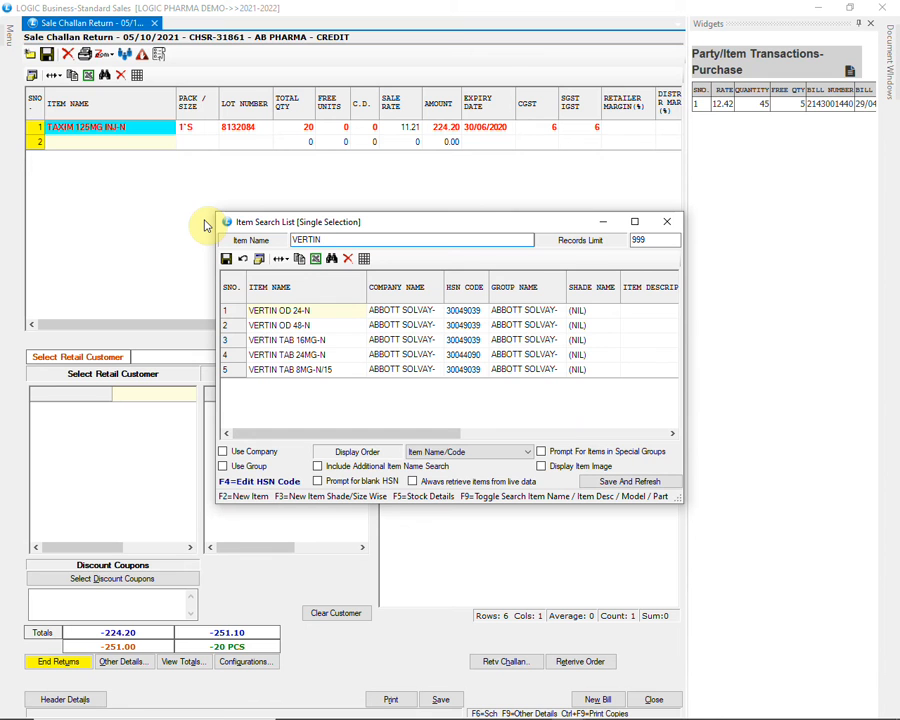
{"action": "key", "text": "Down"}
{"action": "key", "text": "Down"}
{"action": "key", "text": "Return"}
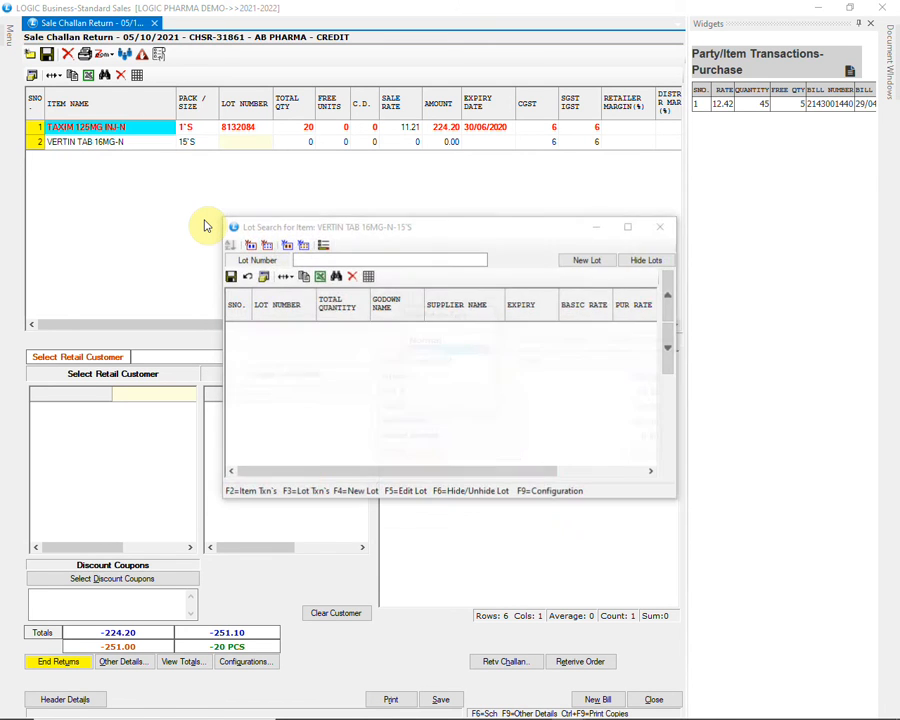
{"action": "key", "text": "Return"}
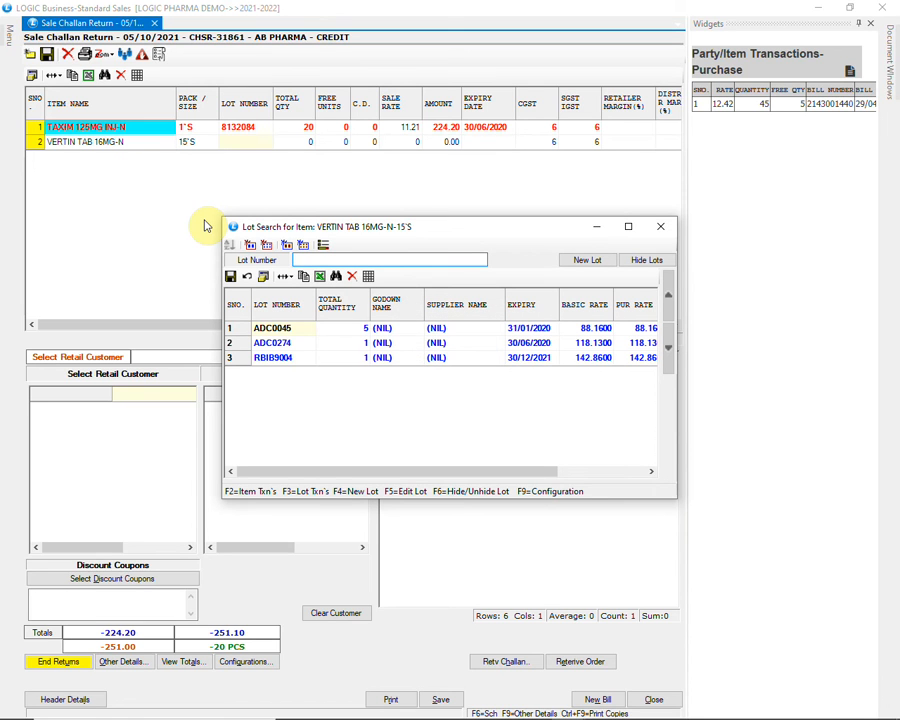
Choose lot ADC0274 for the VERTIN TAB 16MG-N return row
{"action": "key", "text": "Down"}
{"action": "key", "text": "Down"}
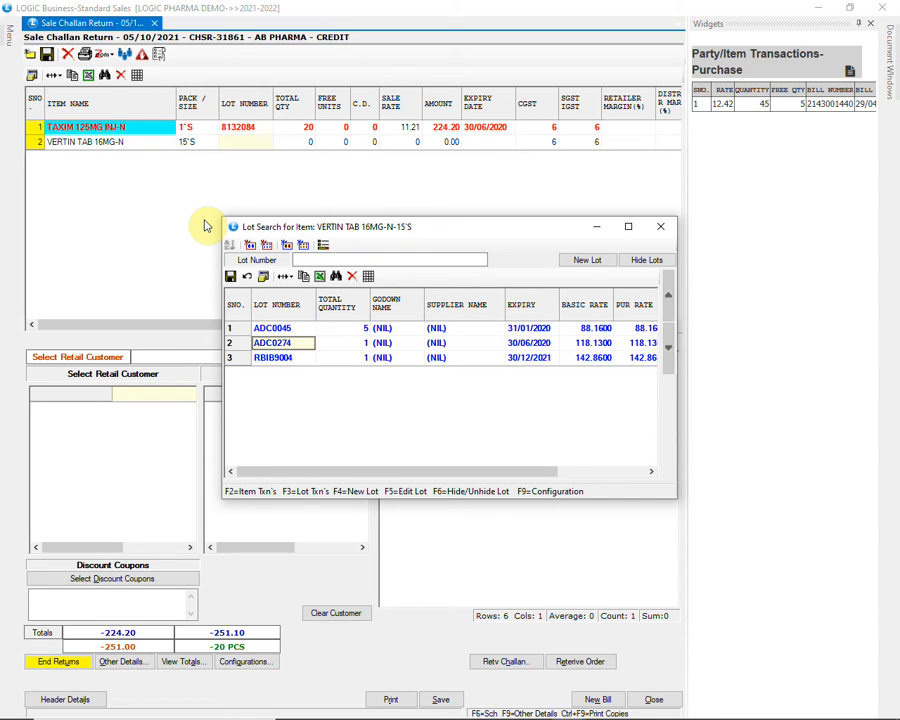
{"action": "key", "text": "Down"}
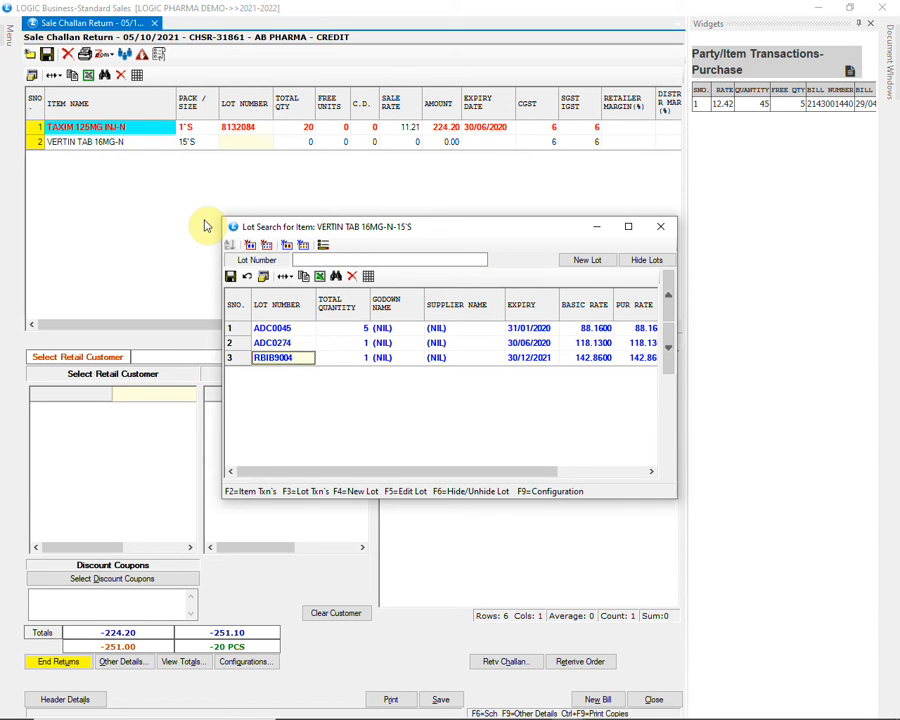
{"action": "key", "text": "Up"}
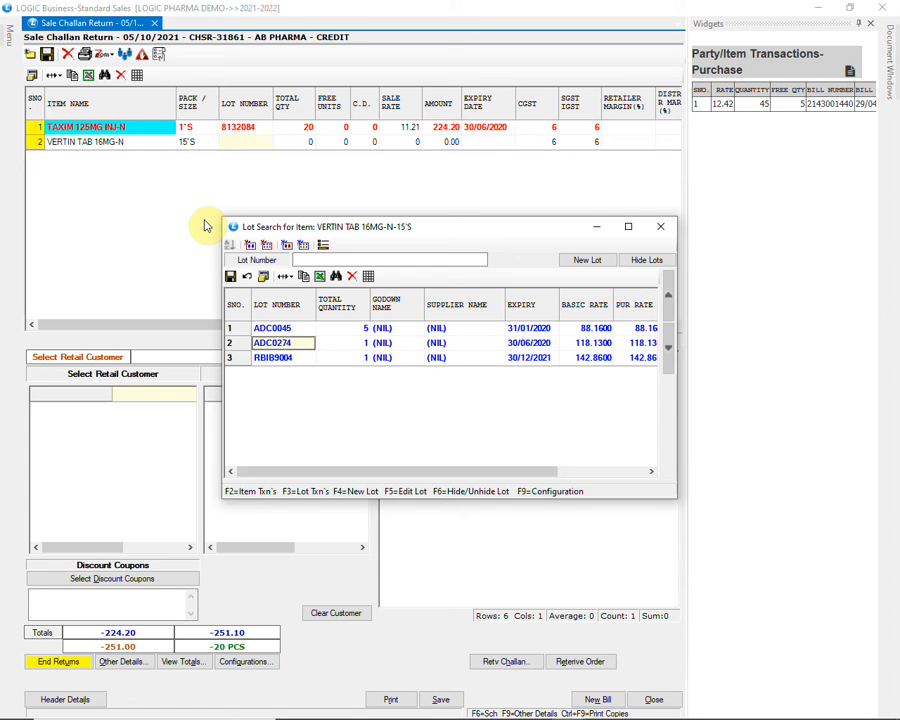
{"action": "key", "text": "Return"}
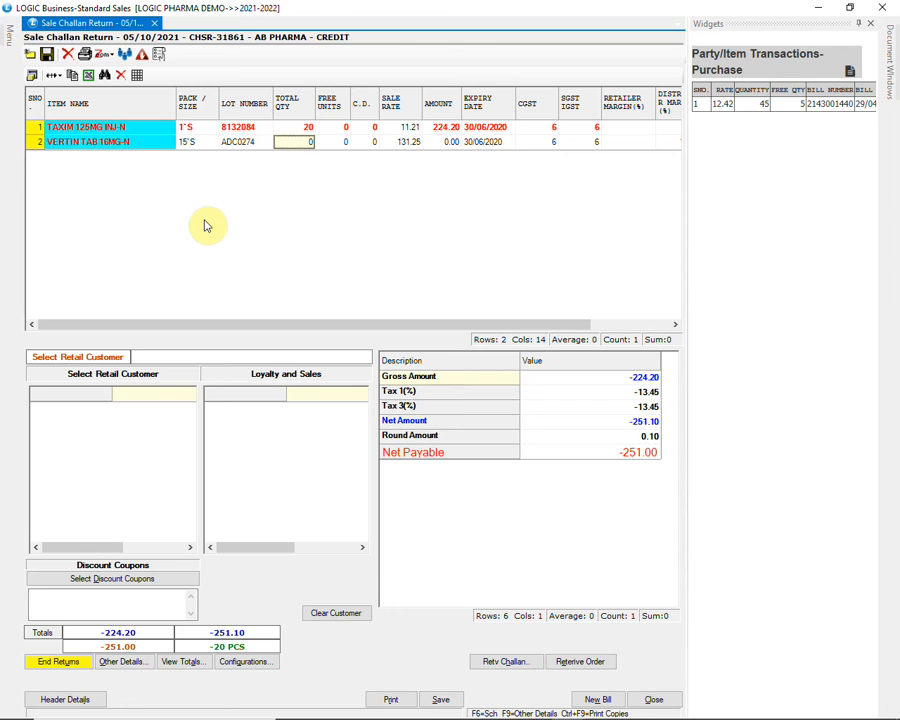
Complete the VERTIN TAB 16MG-N row with a total quantity of 15 and save the sale challan return
{"action": "type", "text": "15"}
{"action": "key", "text": "Return"}
{"action": "key", "text": "Return"}
{"action": "key", "text": "Return"}
{"action": "key", "text": "Return"}
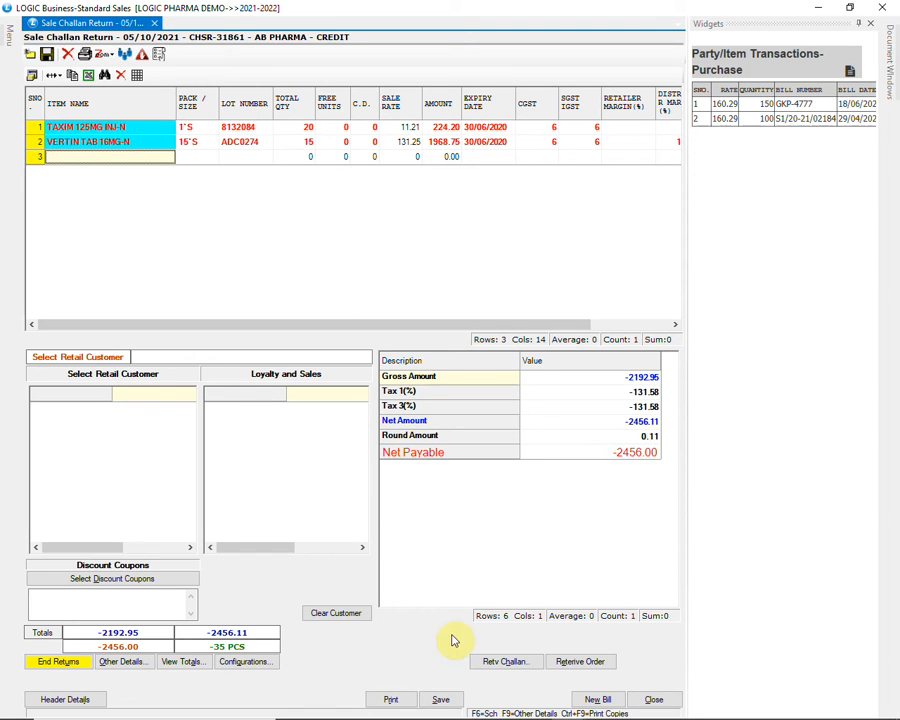
{"action": "left_click", "coordinate": [438, 697]}
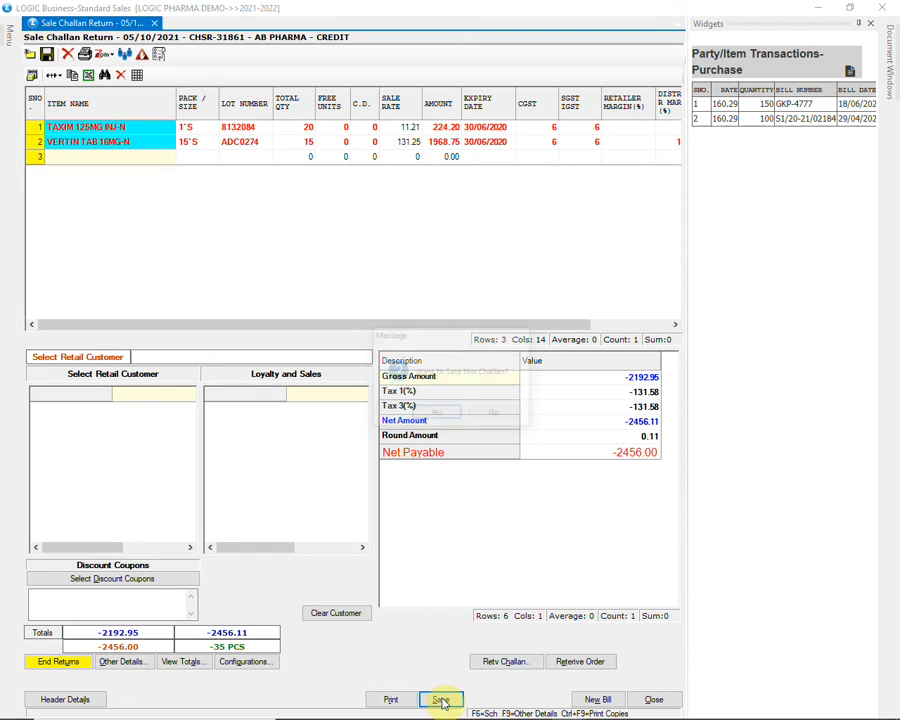
{"action": "left_click", "coordinate": [435, 412]}
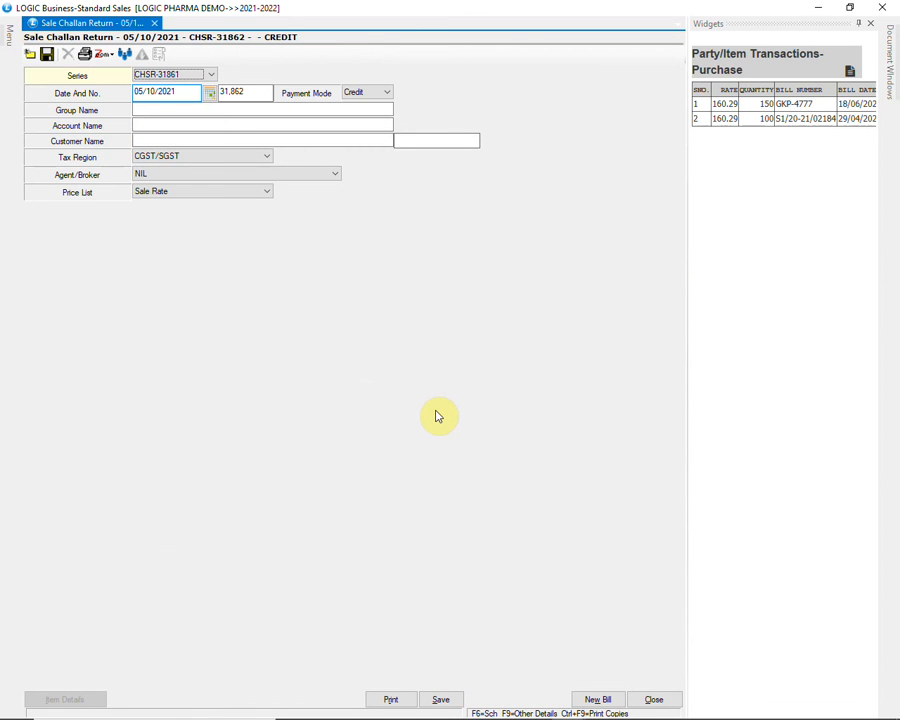
Start a new sales return for the account AB PHARMA and proceed to its item details
{"action": "left_click", "coordinate": [9, 38]}
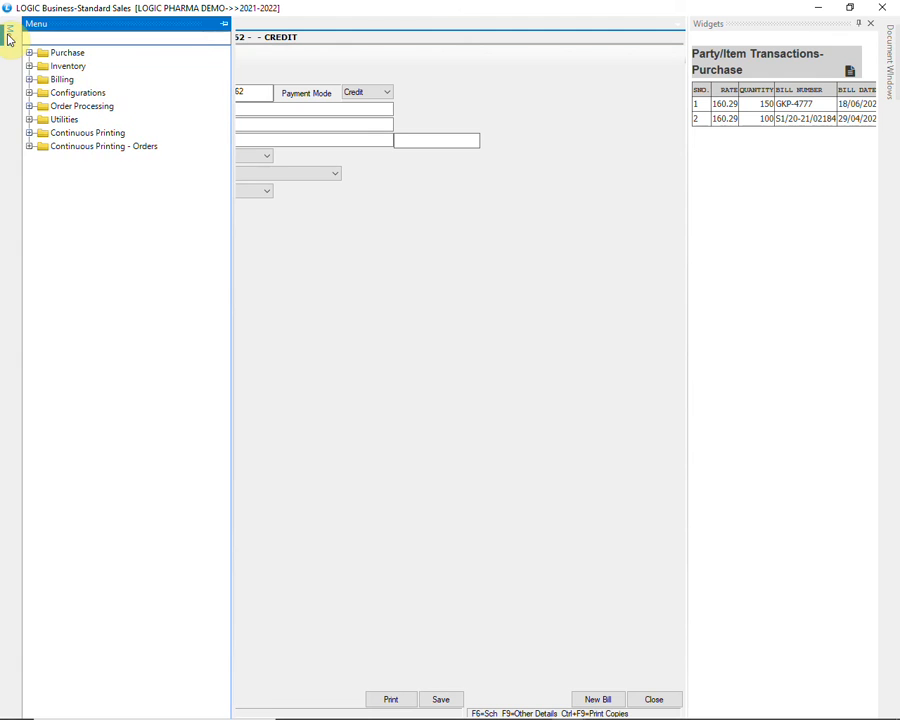
{"action": "left_click", "coordinate": [30, 80]}
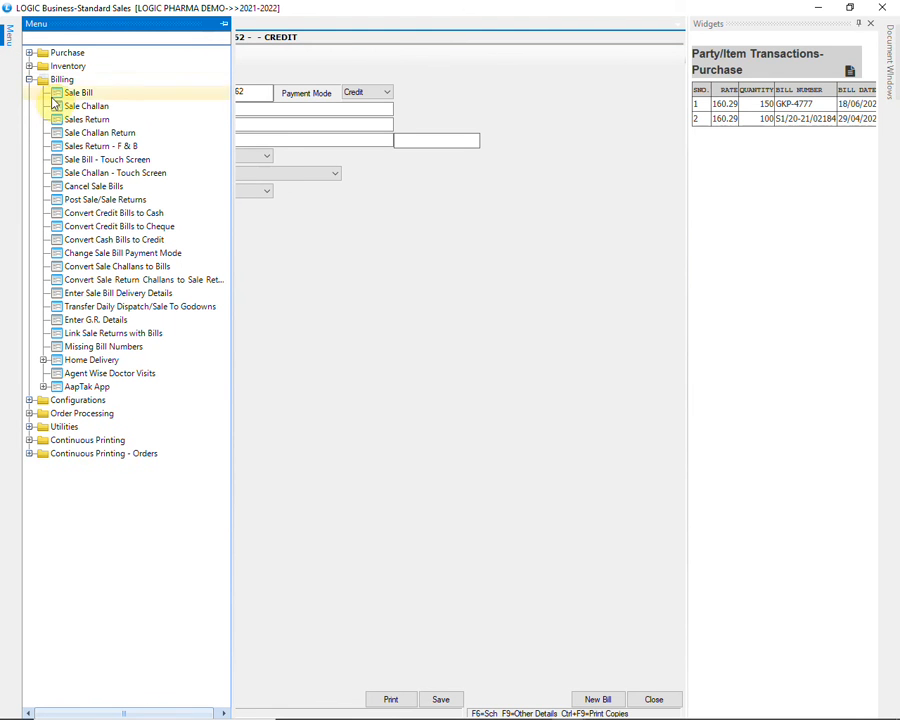
{"action": "left_click", "coordinate": [118, 120]}
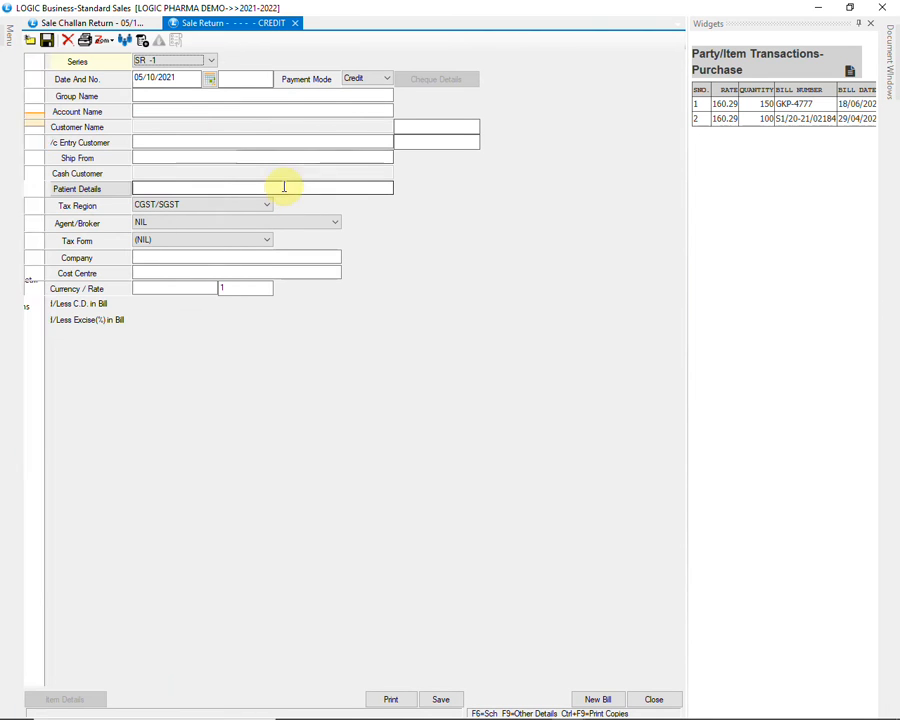
{"action": "left_click", "coordinate": [301, 112]}
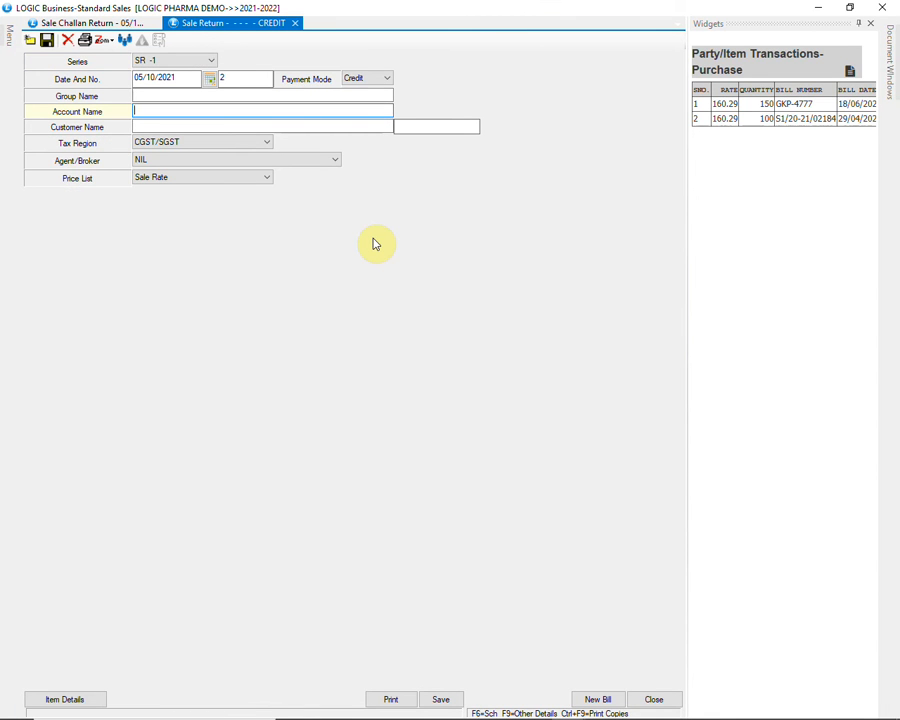
{"action": "type", "text": "AB"}
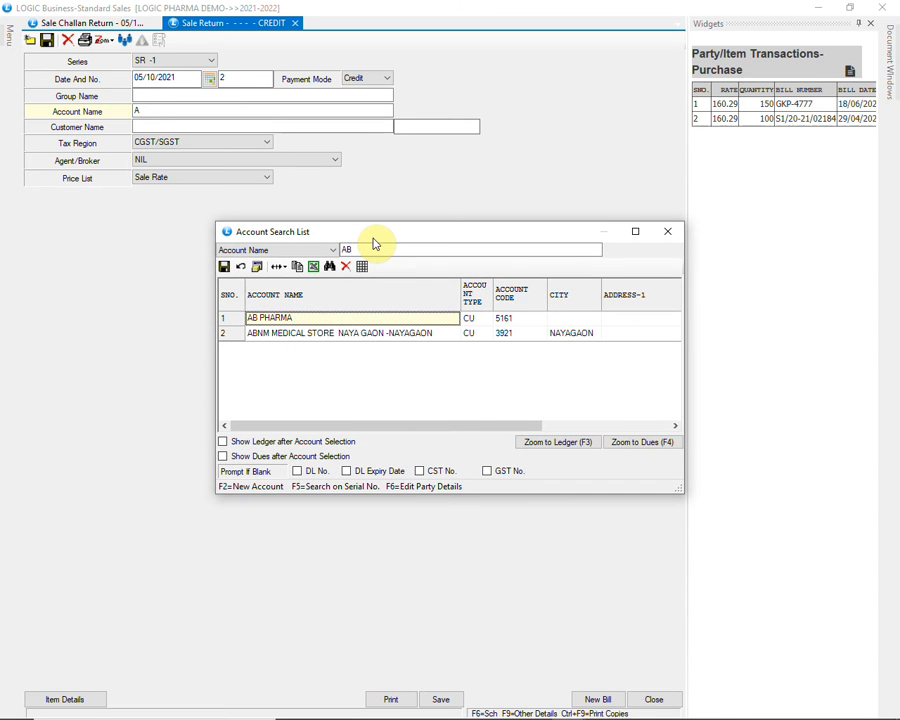
{"action": "key", "text": "Return"}
{"action": "key", "text": "Return"}
{"action": "key", "text": "Return"}
{"action": "key", "text": "Return"}
{"action": "key", "text": "Return"}
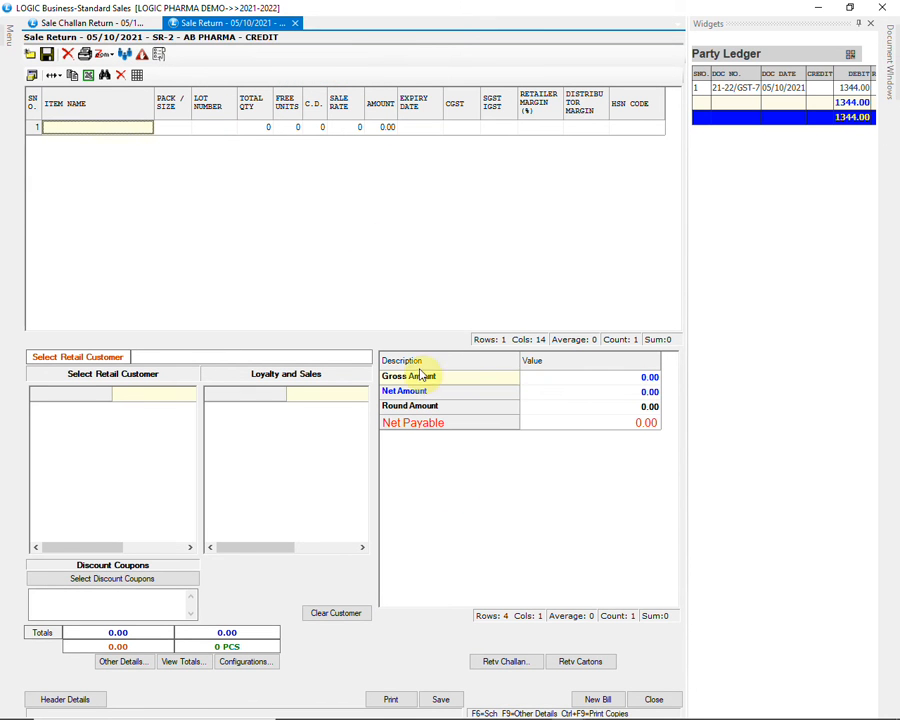
Retrieve AB PHARMA's sale challan return dated 05/10/2021 into the sales return
{"action": "left_click", "coordinate": [505, 662]}
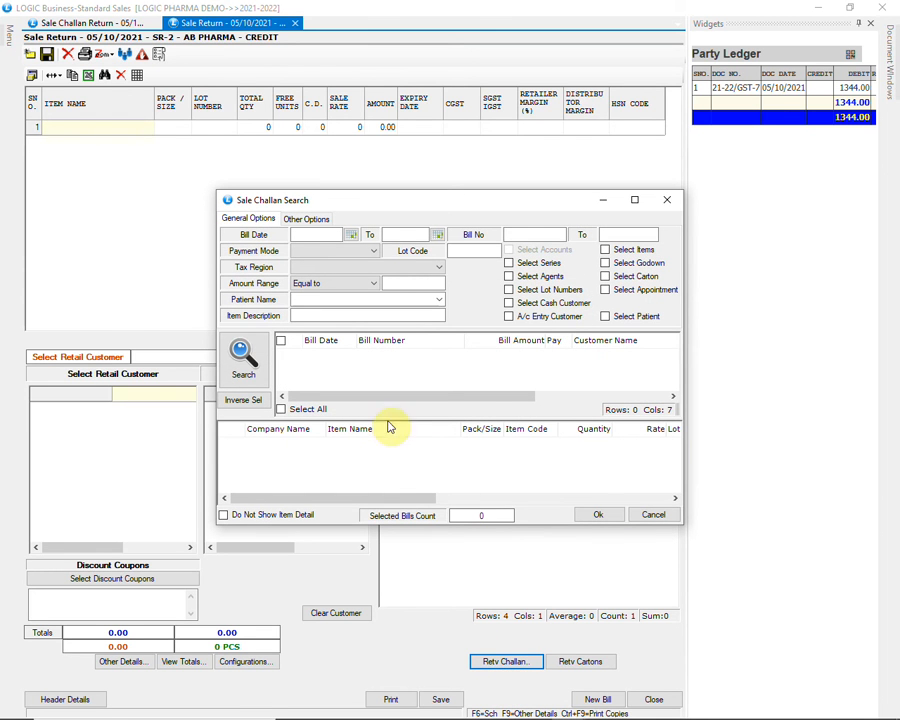
{"action": "left_click", "coordinate": [242, 358]}
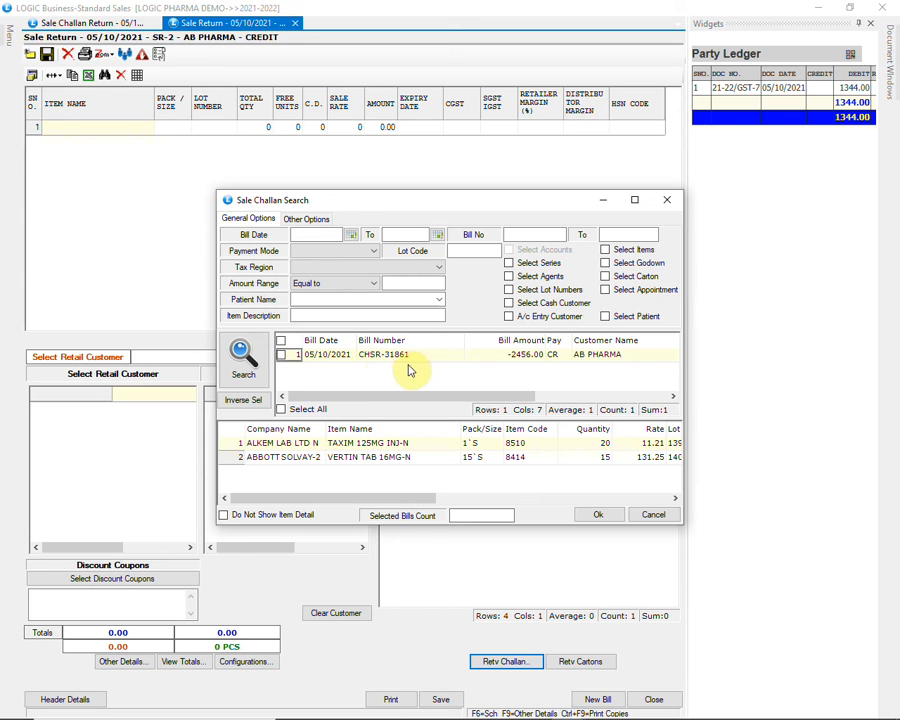
{"action": "left_click", "coordinate": [282, 355]}
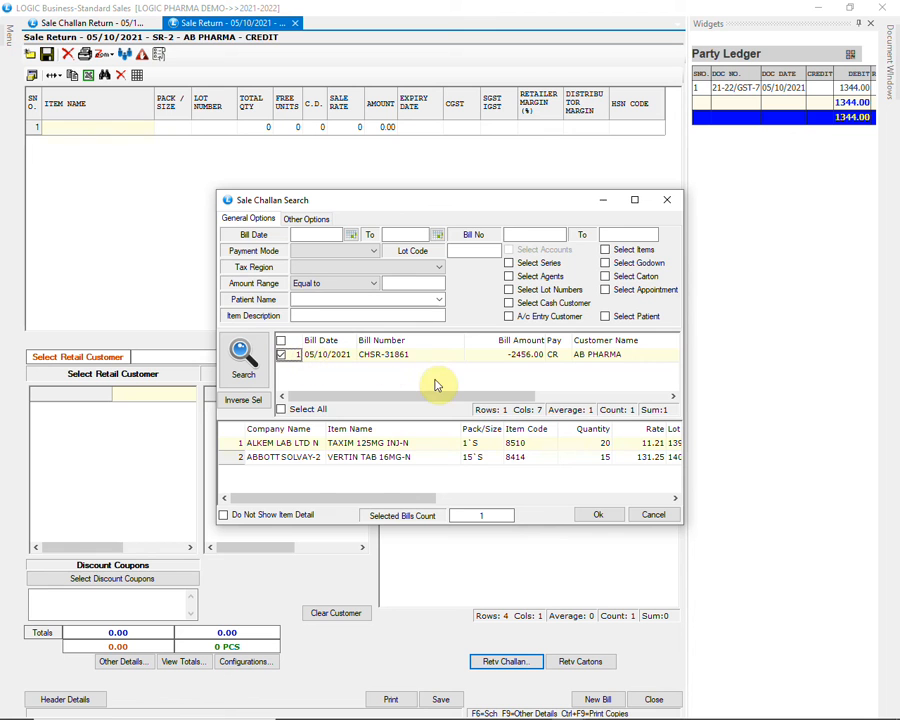
{"action": "left_click", "coordinate": [594, 515]}
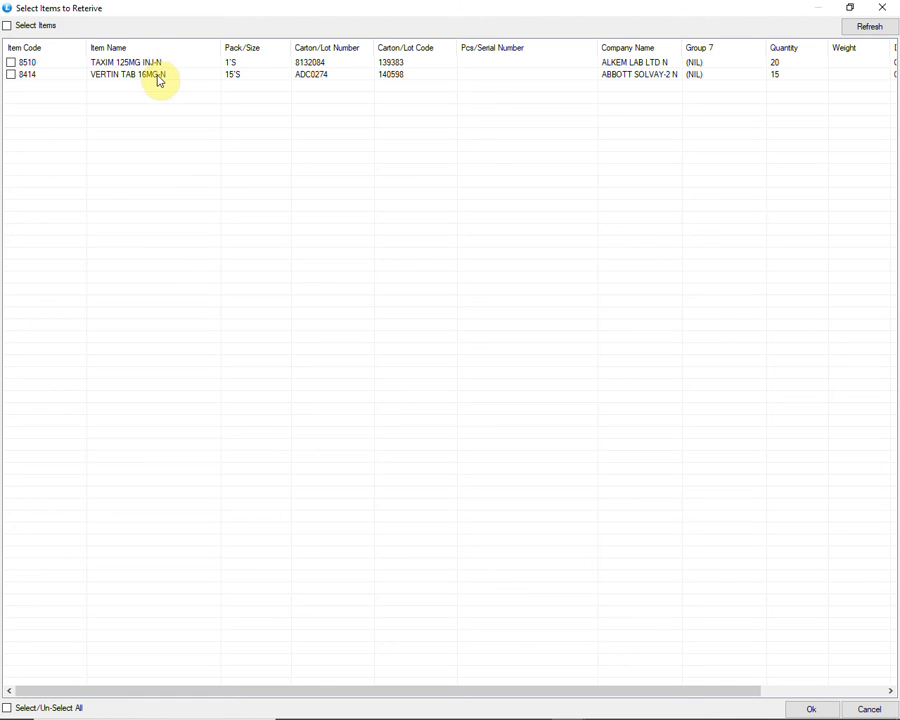
{"action": "left_click", "coordinate": [11, 63]}
{"action": "left_click", "coordinate": [11, 74]}
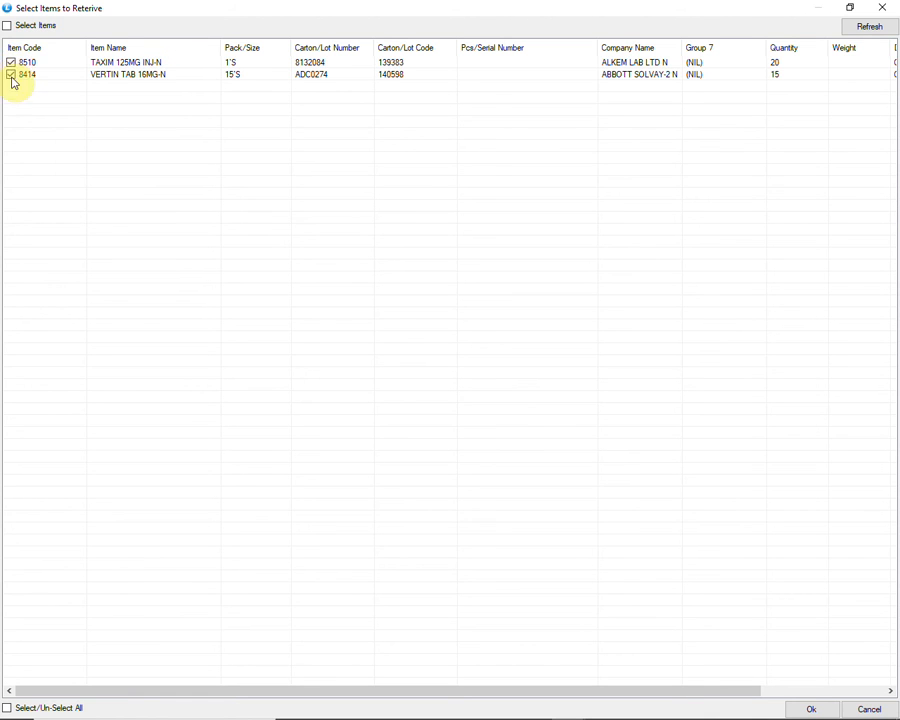
{"action": "left_click", "coordinate": [11, 74]}
{"action": "left_click", "coordinate": [11, 62]}
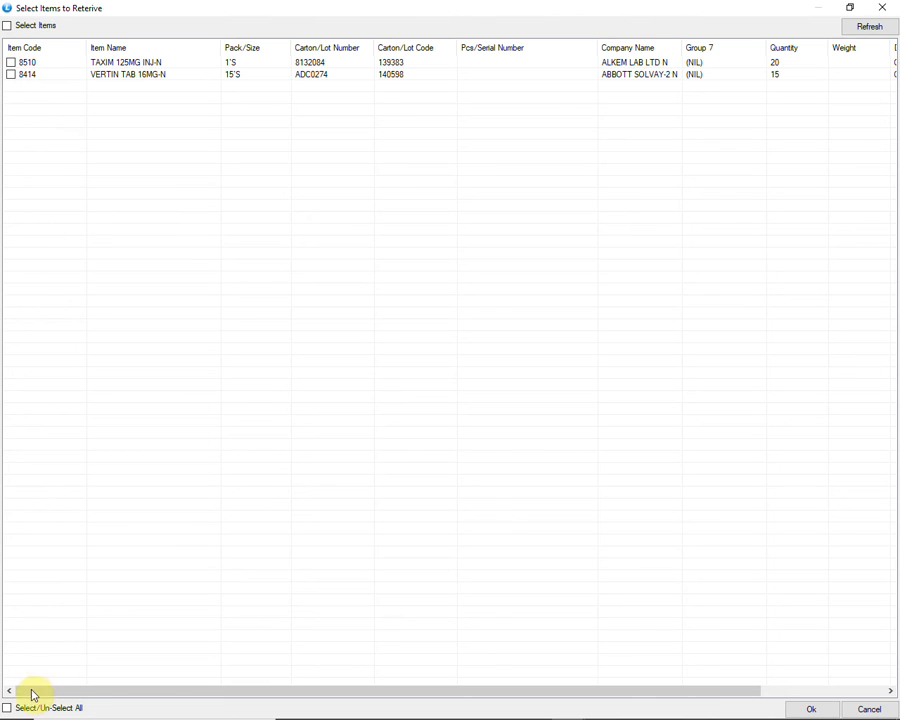
Select all retrieved challan items, bring them into the sales return and save it
{"action": "left_click", "coordinate": [7, 708]}
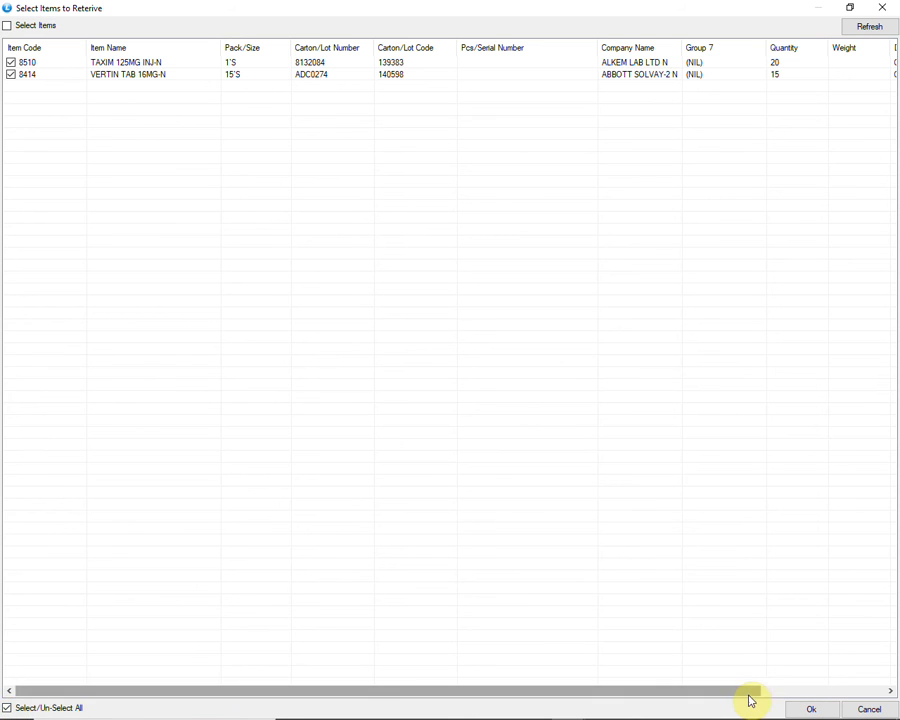
{"action": "left_click", "coordinate": [800, 708]}
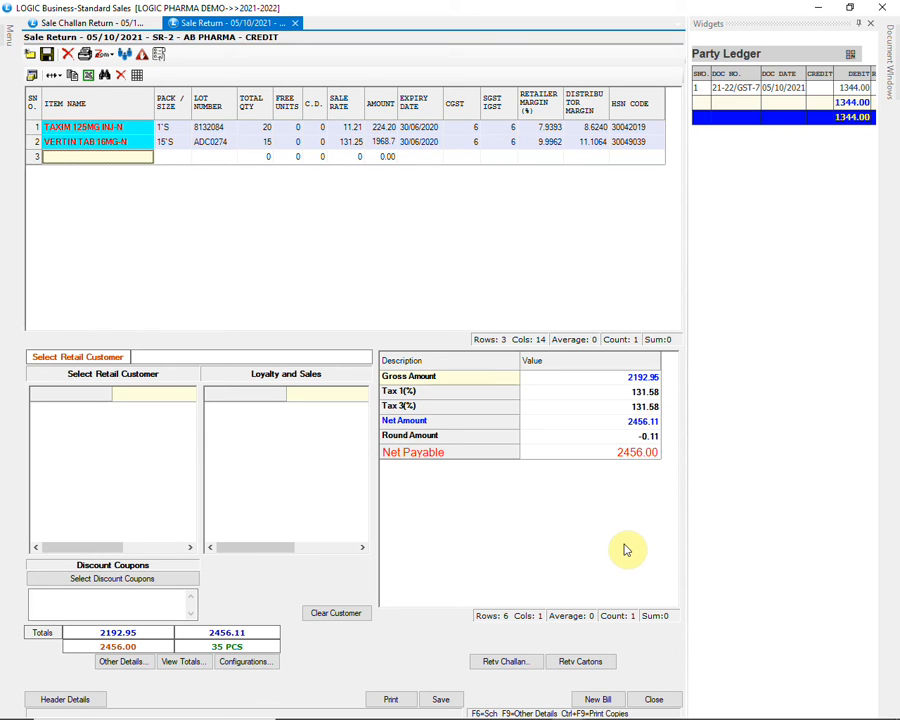
{"action": "left_click", "coordinate": [441, 699]}
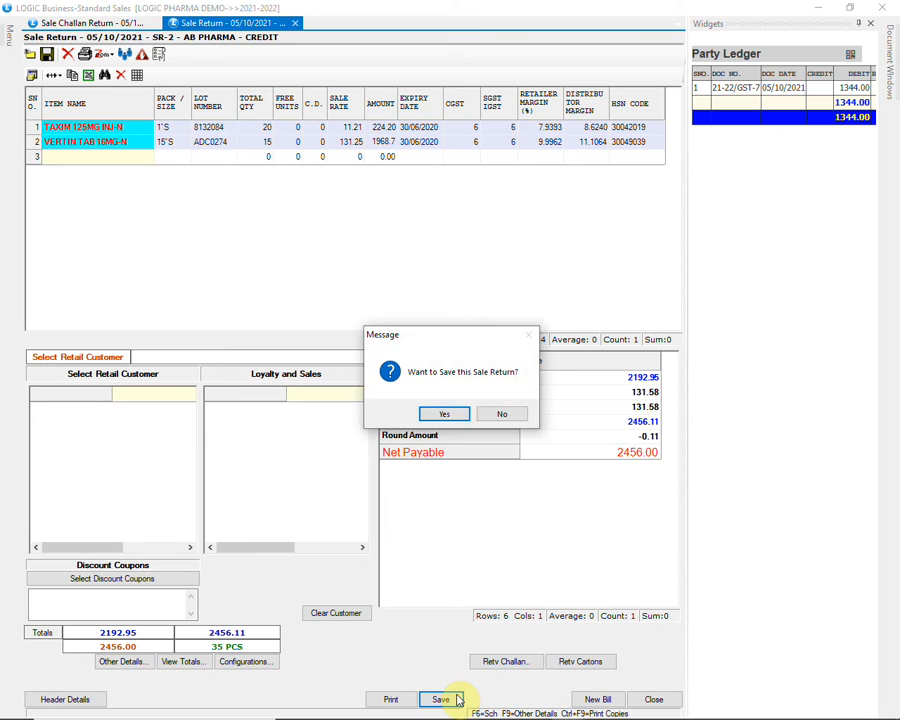
{"action": "left_click", "coordinate": [452, 416]}
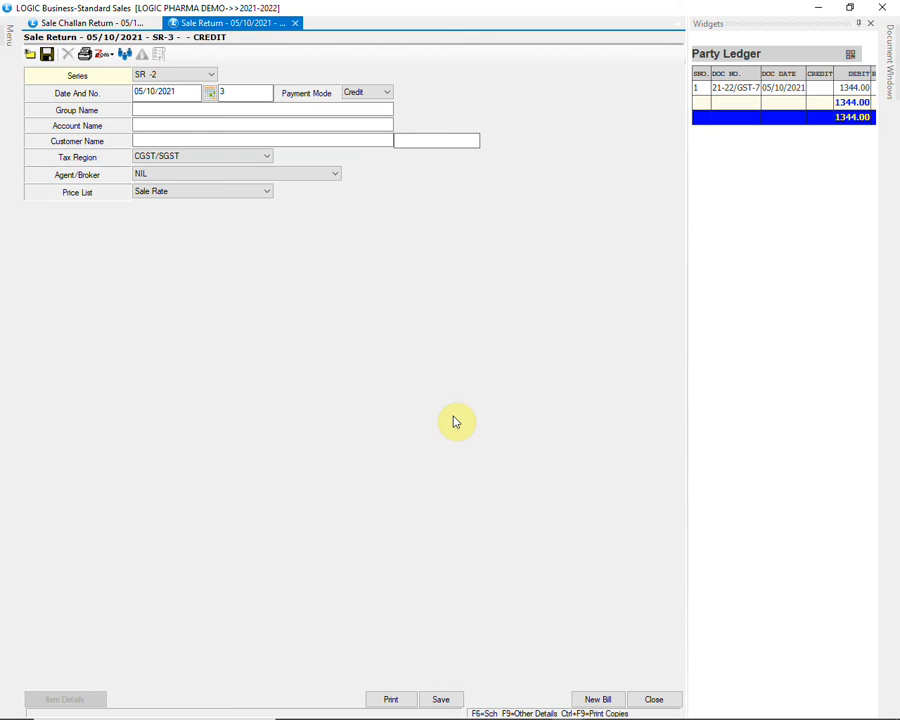
Close the sales return window and open a new Purchase Return - Challan
{"action": "left_click", "coordinate": [883, 8]}
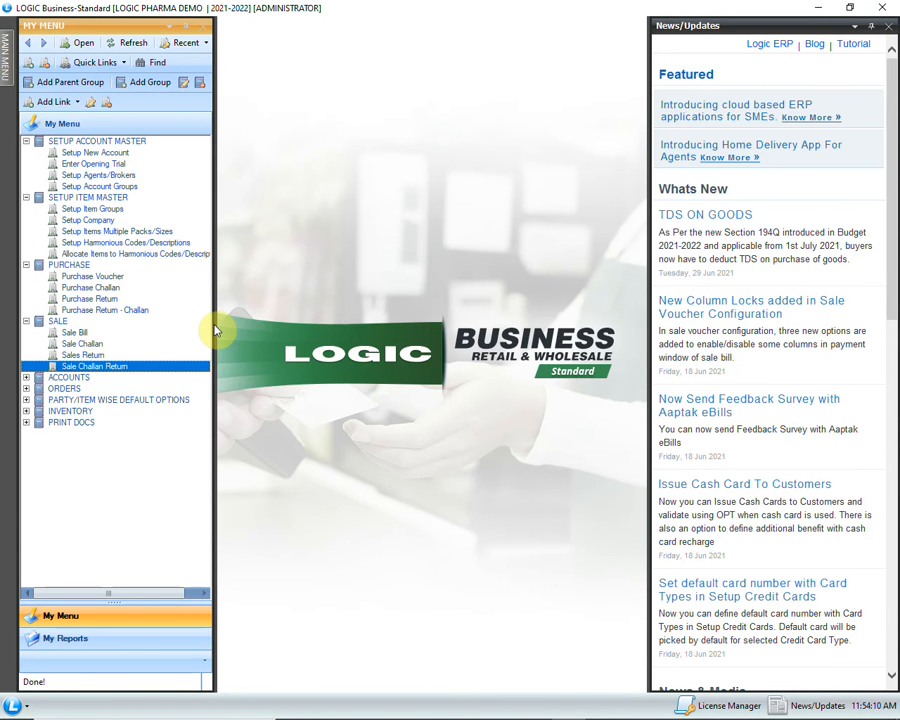
{"action": "left_click", "coordinate": [136, 312]}
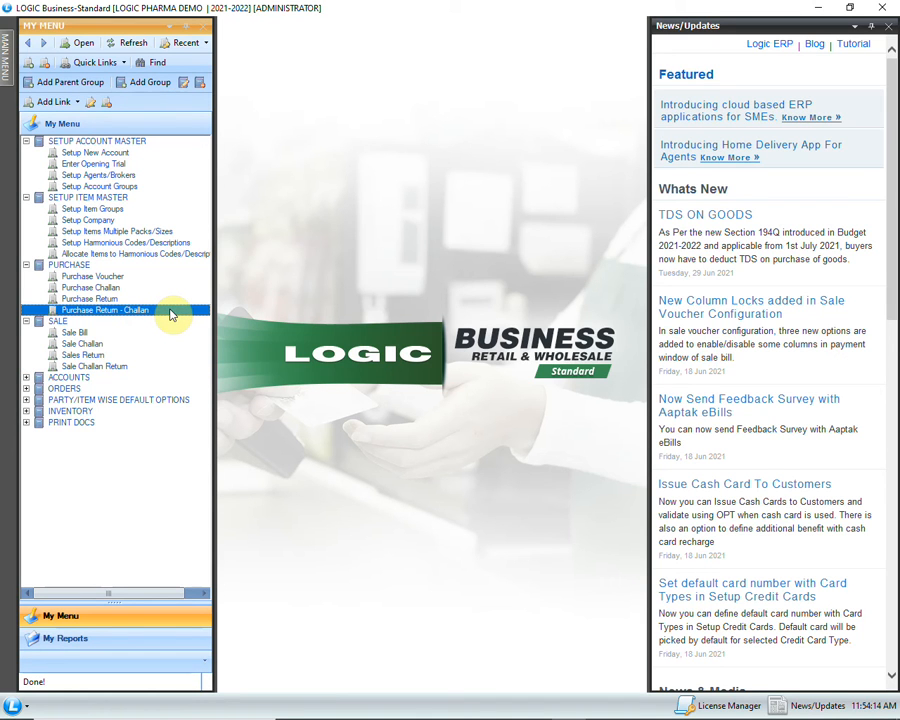
{"action": "double_click", "coordinate": [170, 314]}
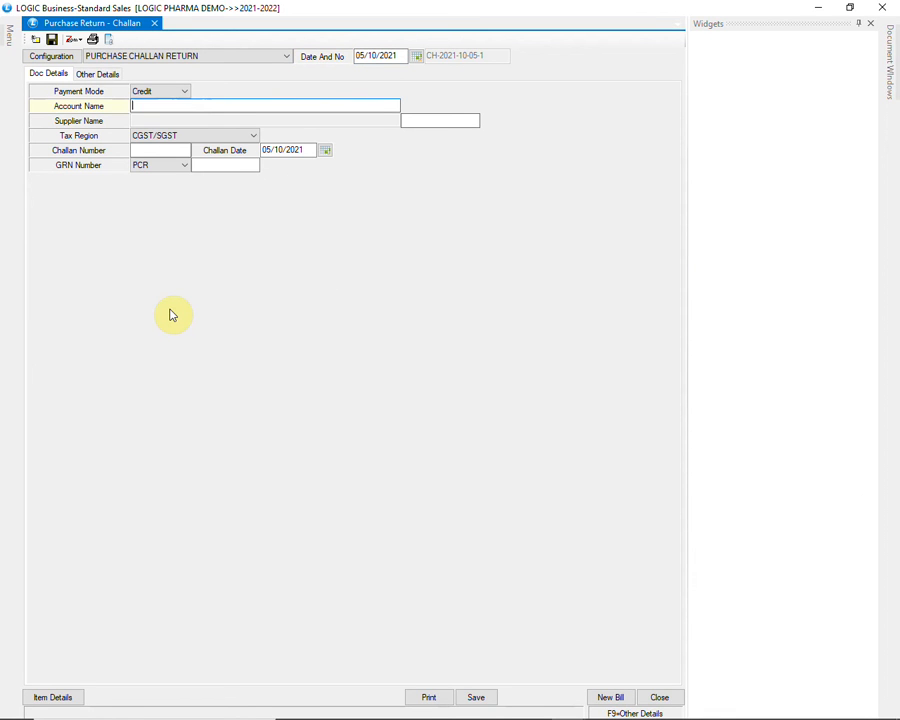
Set the purchase return account to SUN PHARMACEUTICAL INDUSTRIES LTD. and proceed to the item details
{"action": "type", "text": "SUN"}
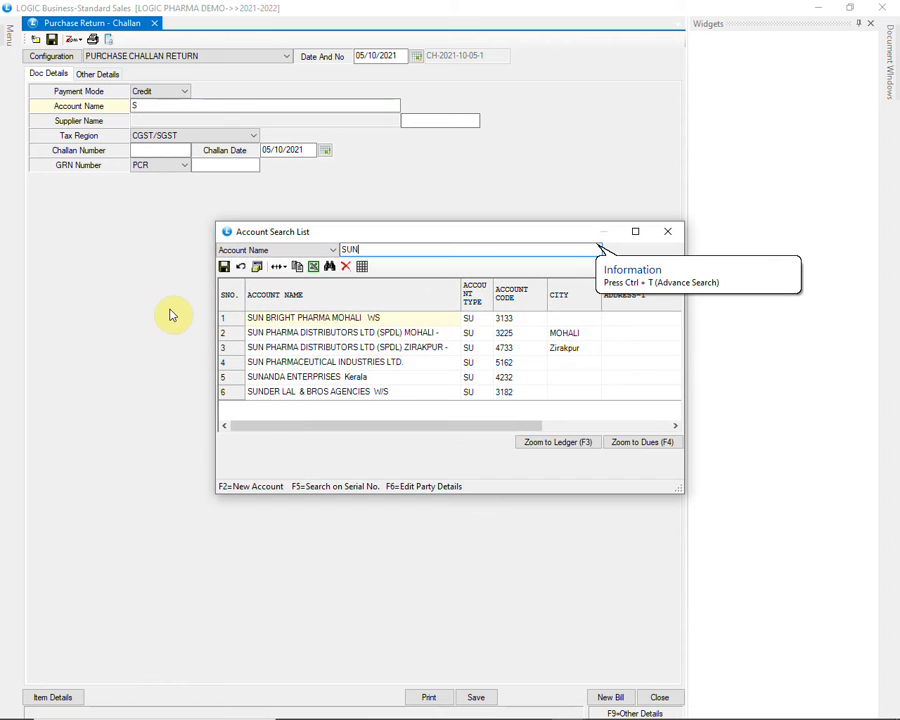
{"action": "key", "text": "Down"}
{"action": "key", "text": "Down"}
{"action": "key", "text": "Down"}
{"action": "key", "text": "Down"}
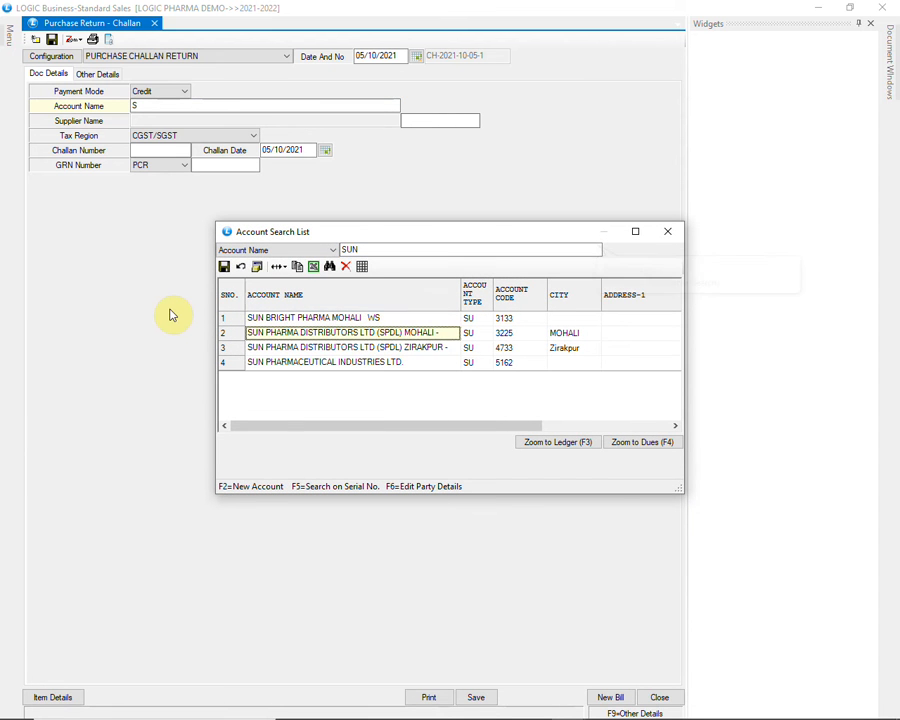
{"action": "key", "text": "Return"}
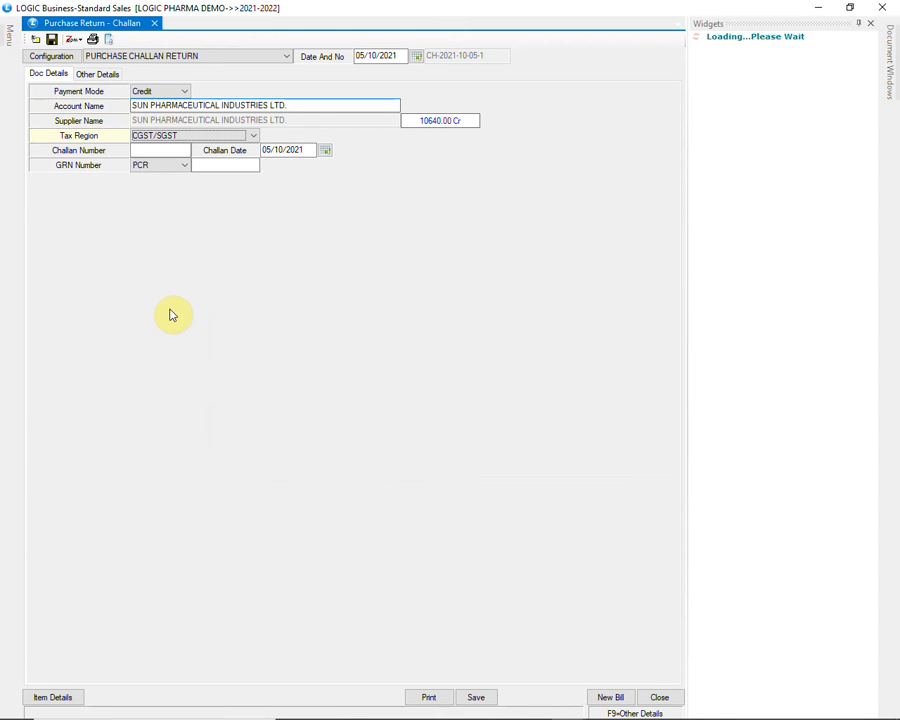
{"action": "key", "text": "Return"}
{"action": "key", "text": "Return"}
{"action": "key", "text": "Return"}
{"action": "key", "text": "Return"}
{"action": "key", "text": "Return"}
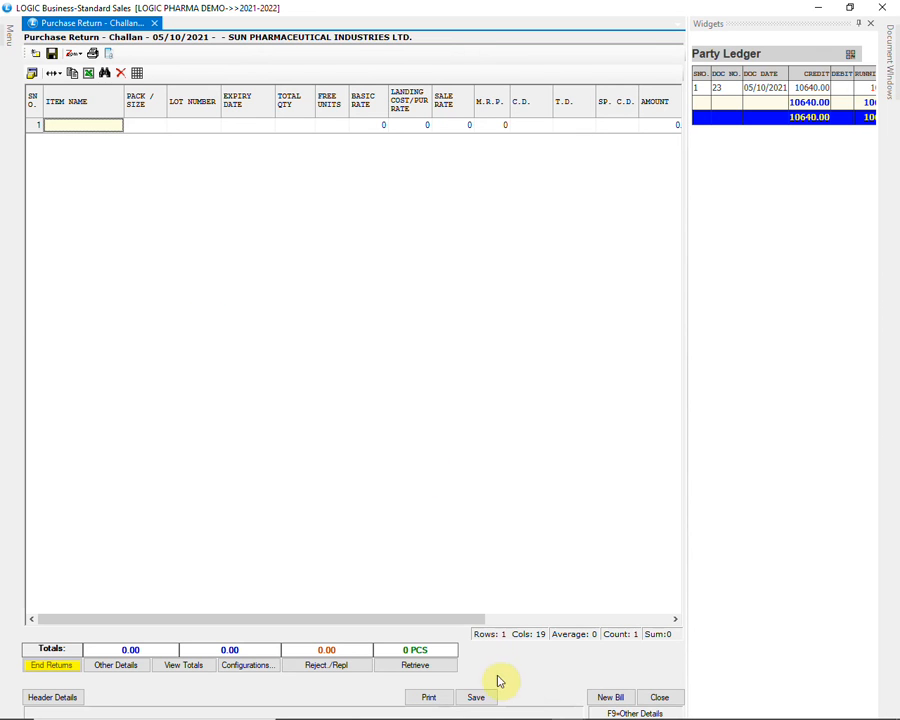
Start retrieving from Sale Return for the year 20212022, with rates picked from the transaction
{"action": "left_click", "coordinate": [416, 672]}
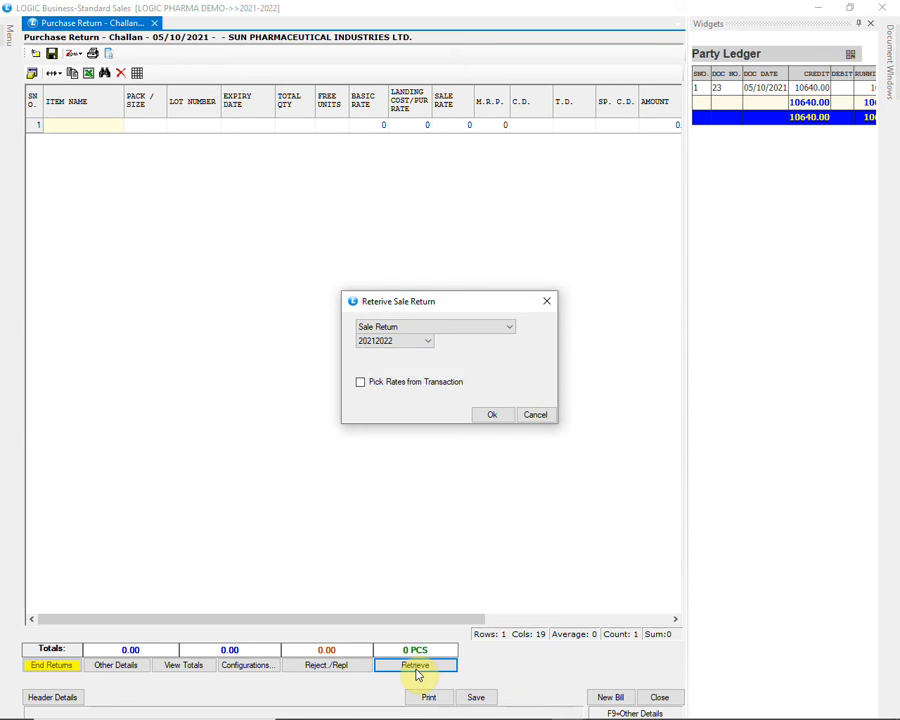
{"action": "left_click", "coordinate": [468, 334]}
{"action": "left_click", "coordinate": [468, 338]}
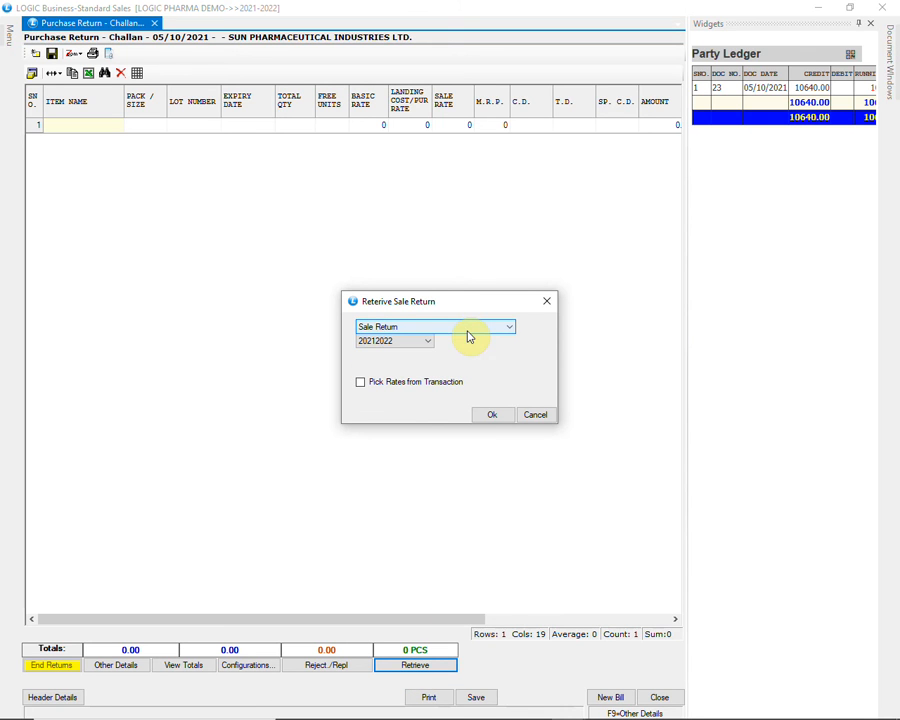
{"action": "left_click", "coordinate": [423, 344]}
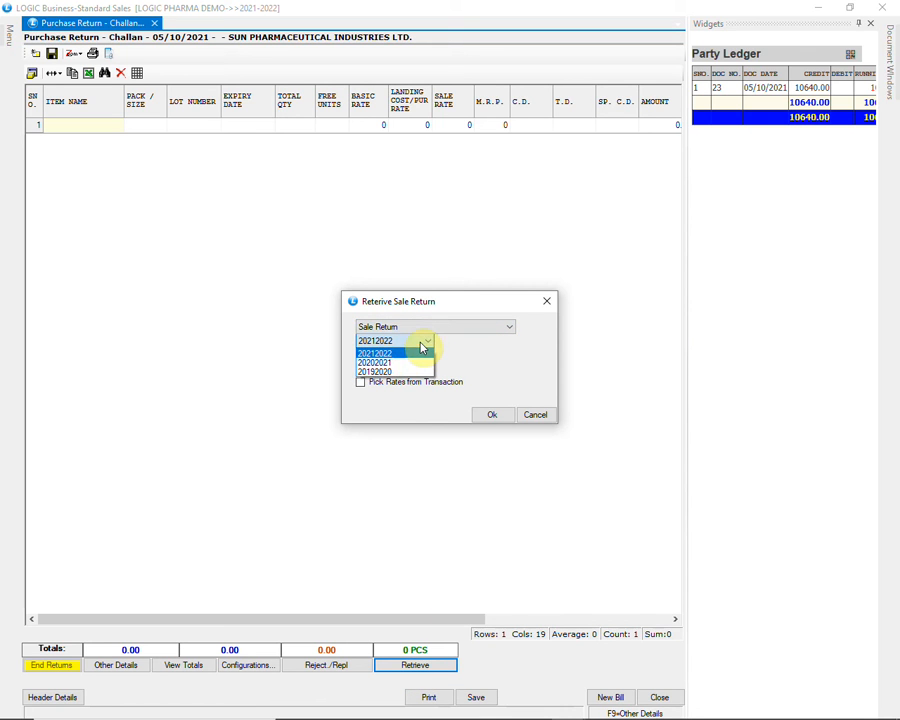
{"action": "left_click", "coordinate": [422, 345]}
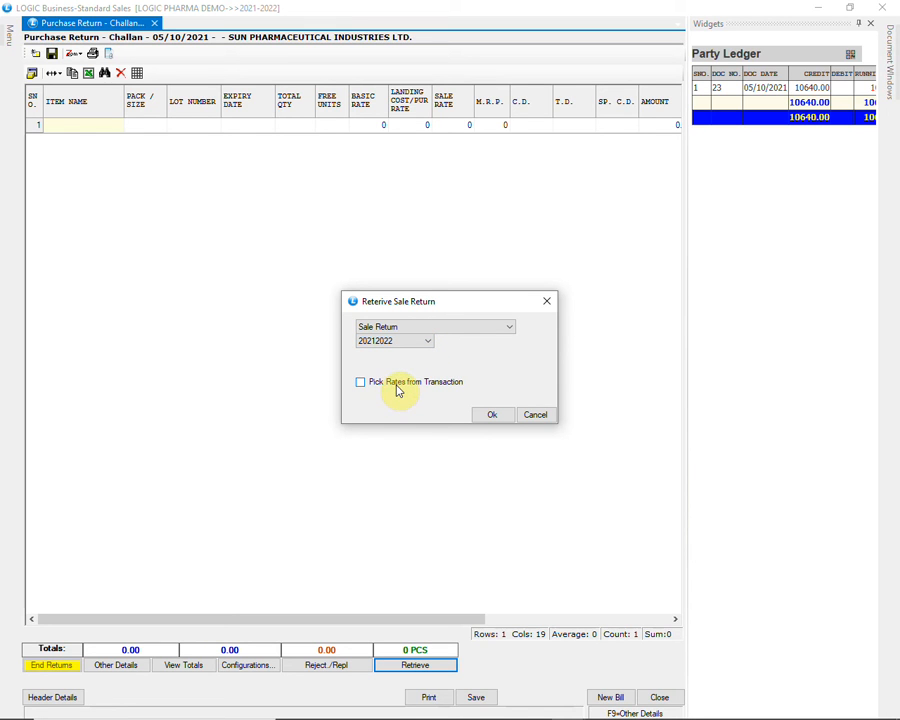
{"action": "left_click", "coordinate": [488, 415]}
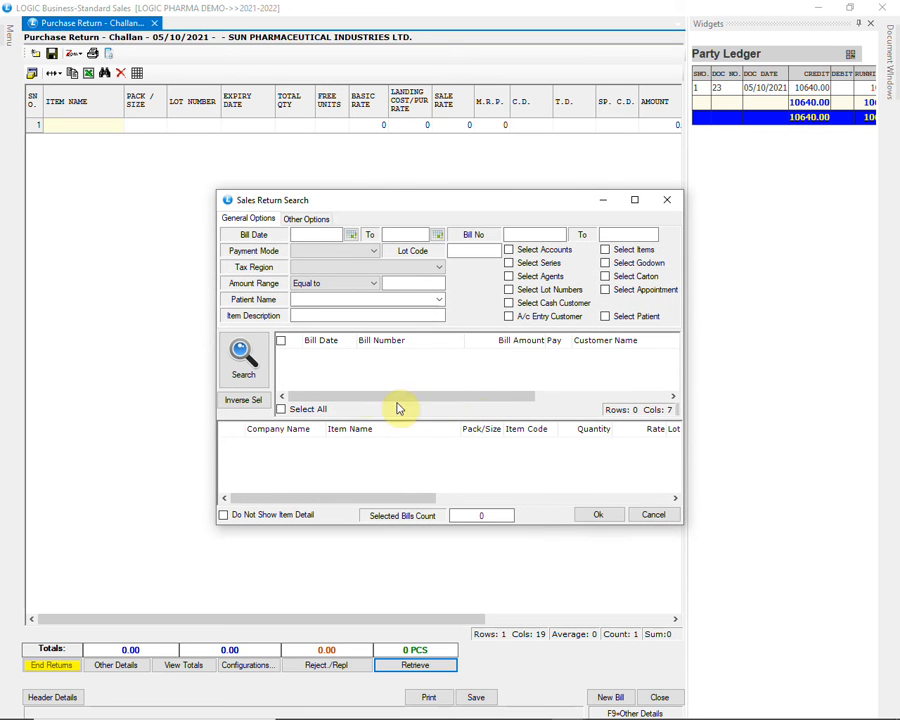
Search the sales returns and load AB PHARMA's return dated 05/10/2021 into the purchase return challan
{"action": "left_click", "coordinate": [238, 355]}
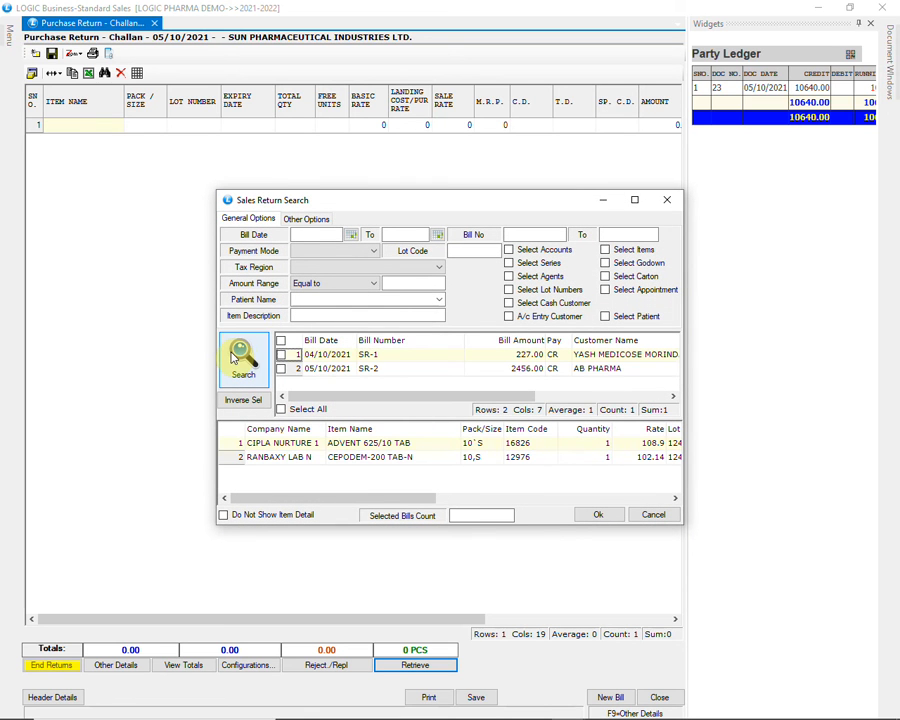
{"action": "left_click", "coordinate": [555, 370]}
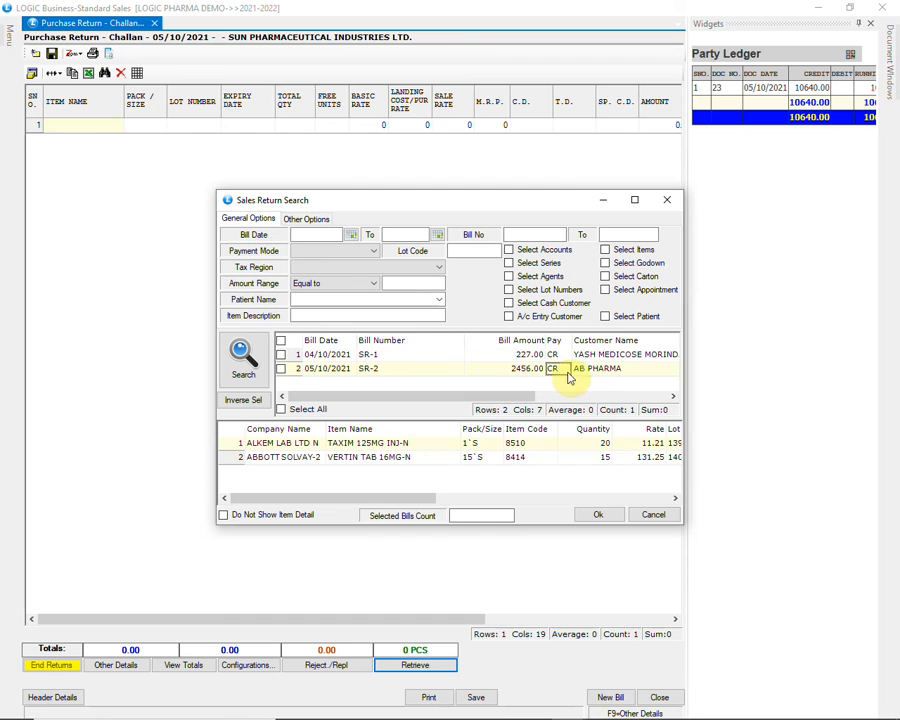
{"action": "left_click", "coordinate": [282, 369]}
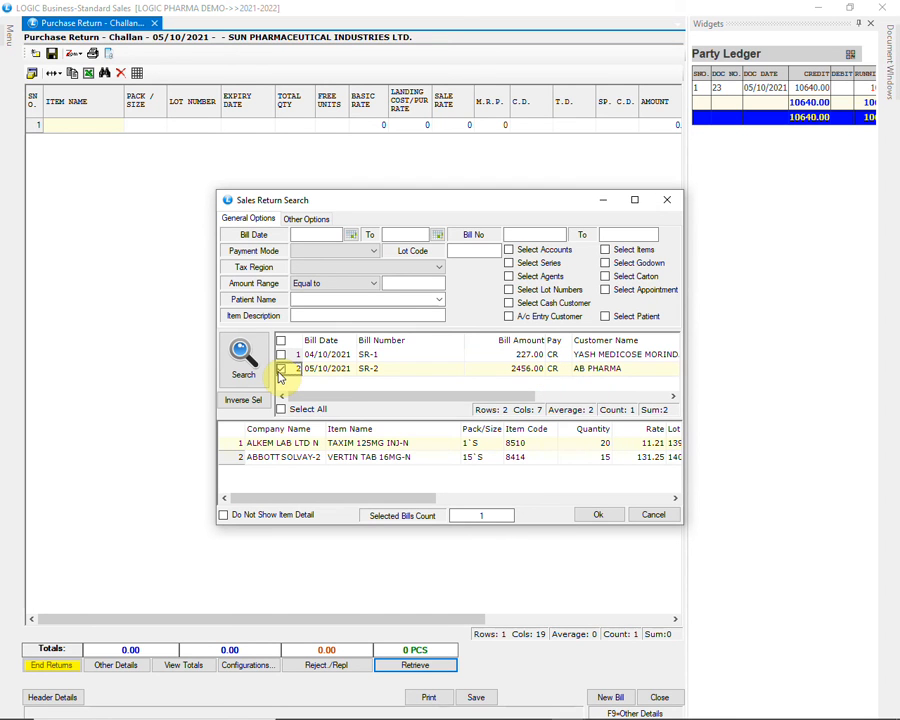
{"action": "left_click", "coordinate": [601, 516]}
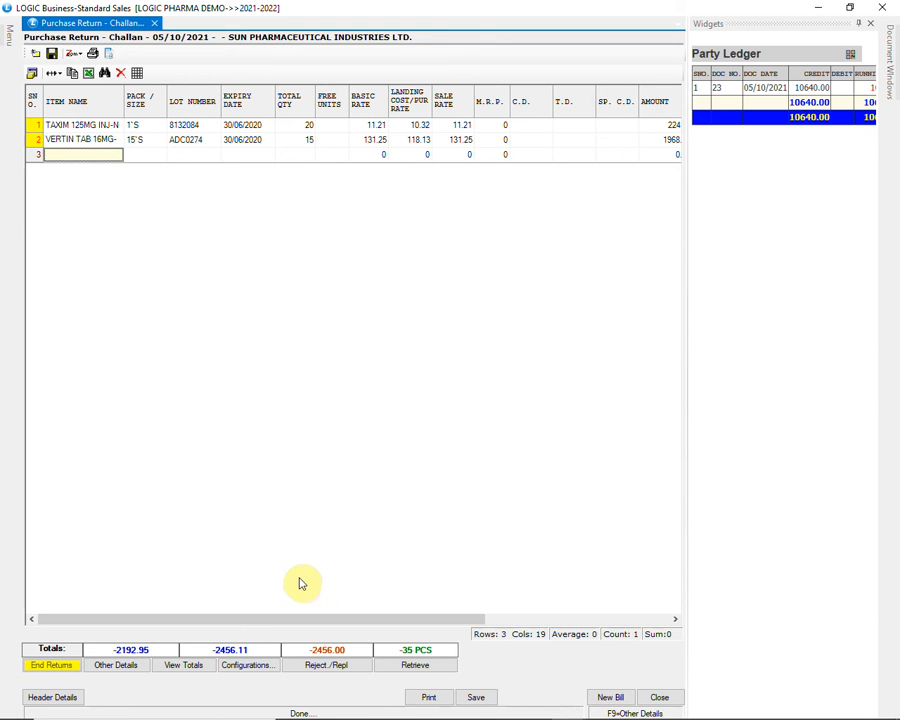
Save the purchase return challan with the retrieved TAXIM and VERTIN items
{"action": "left_click_drag", "start_coordinate": [254, 619], "coordinate": [217, 606]}
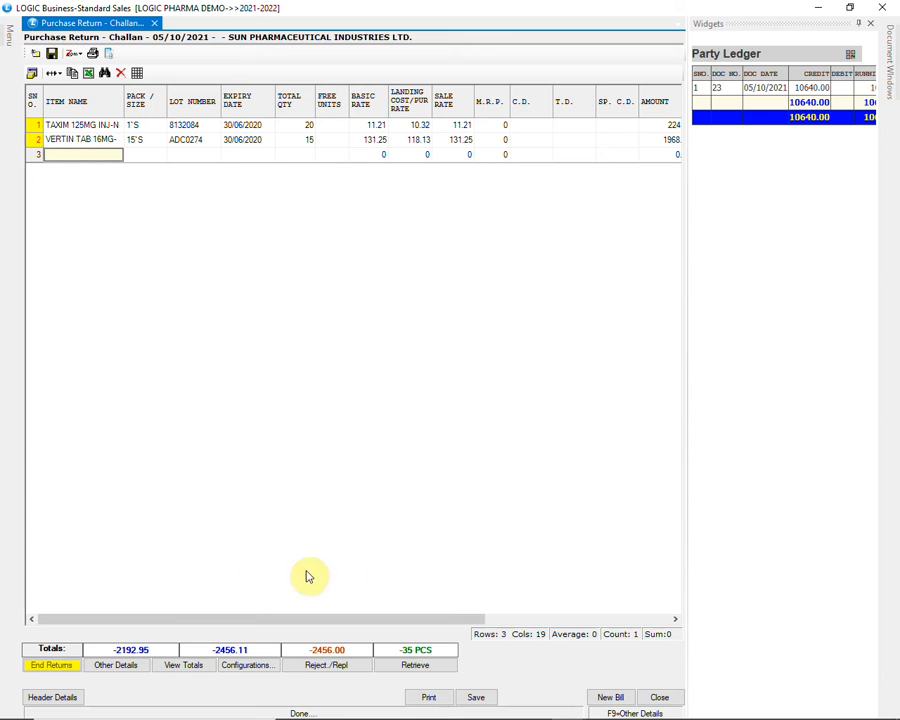
{"action": "left_click", "coordinate": [486, 699]}
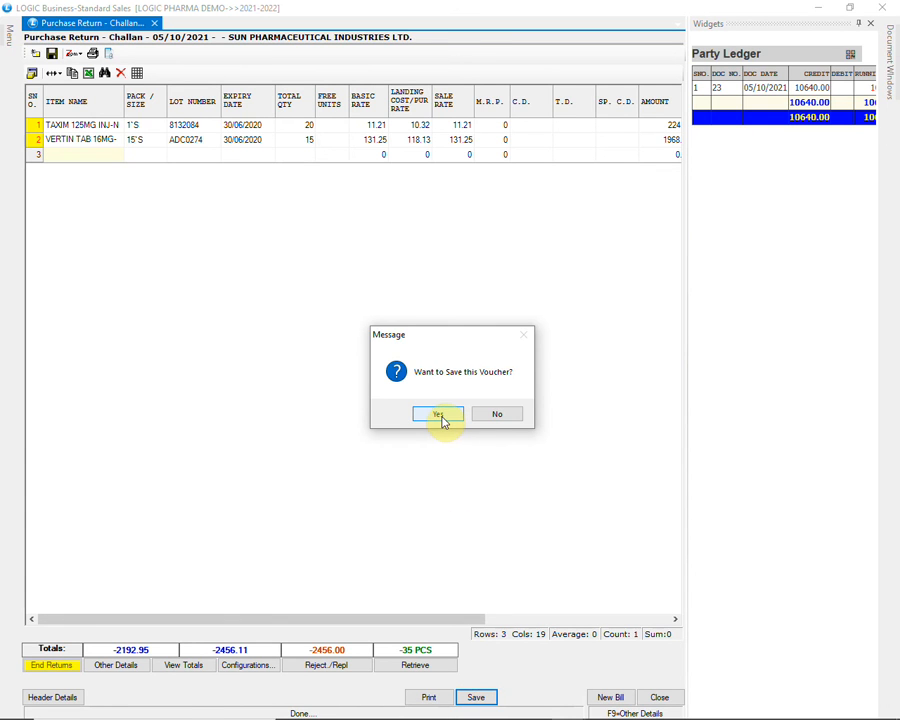
{"action": "left_click", "coordinate": [440, 416]}
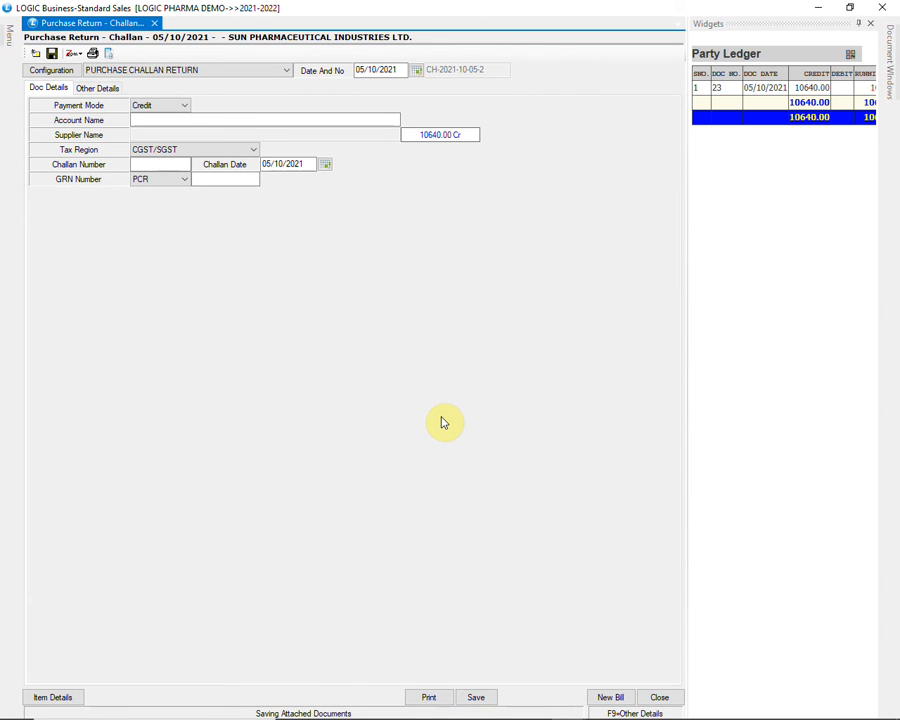
Close the purchase return challan window and open the Bank Receipts voucher from the accounts group
{"action": "left_click", "coordinate": [868, 12]}
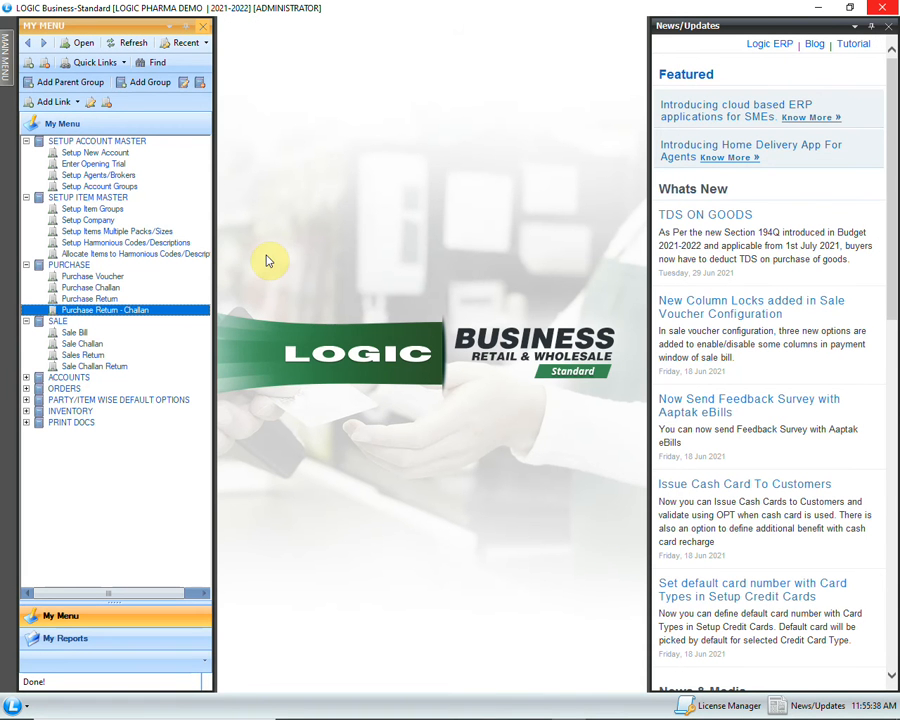
{"action": "left_click", "coordinate": [30, 380]}
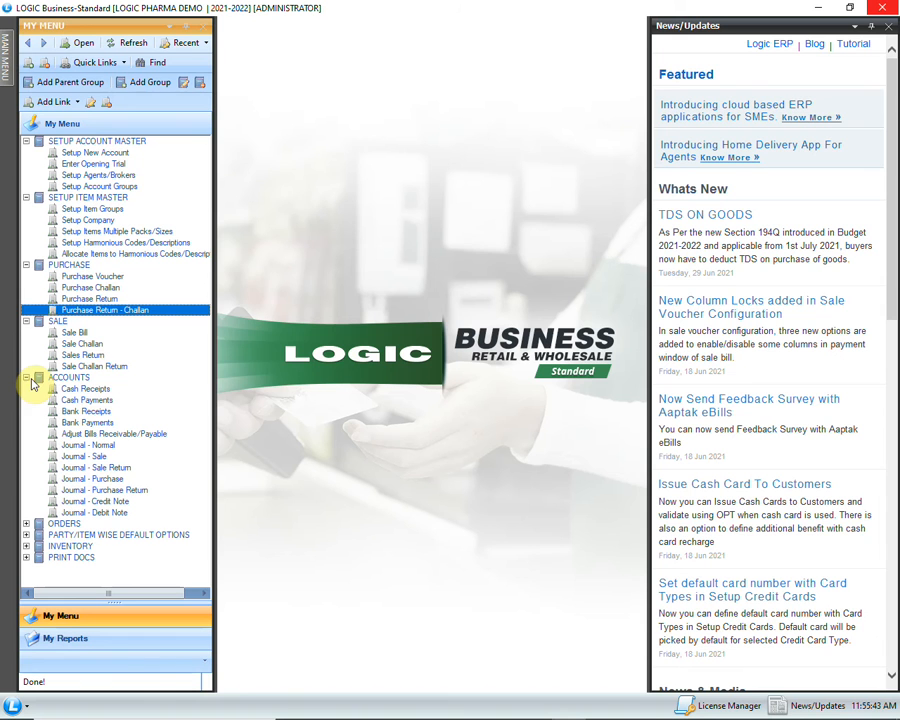
{"action": "left_click", "coordinate": [92, 411]}
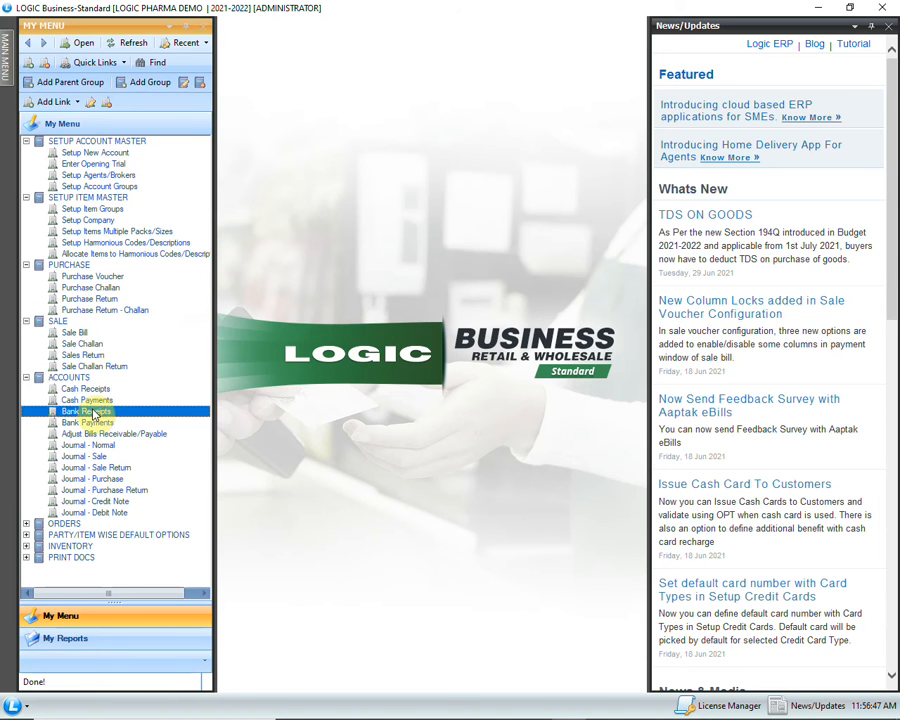
{"action": "double_click", "coordinate": [143, 412]}
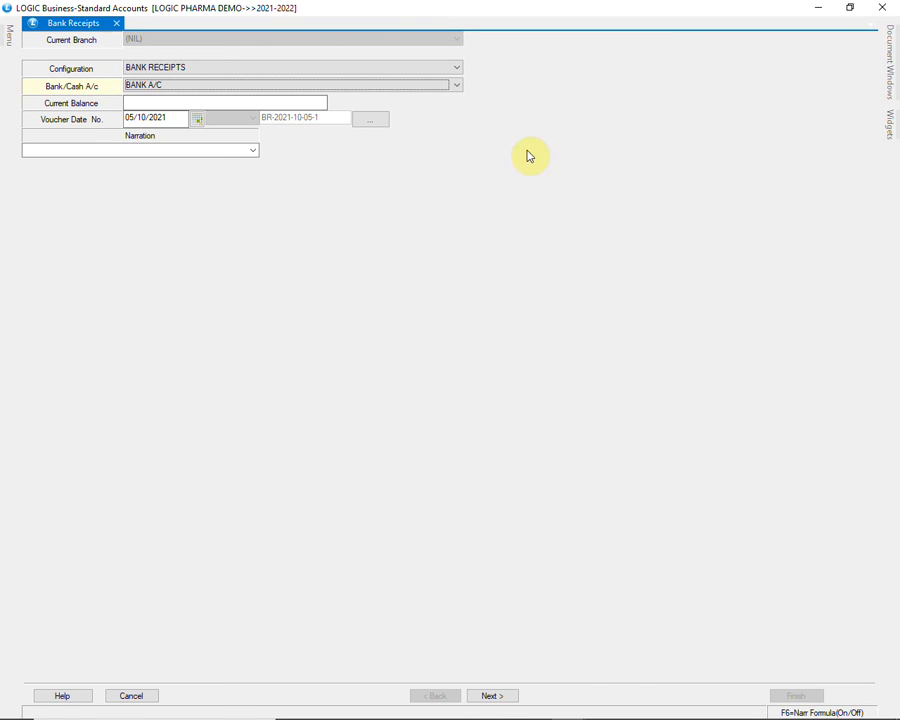
Set the receipt's bank account to the IDBI BANK account with narration CHEQUE RECEIVE and proceed to the entry grid
{"action": "left_click", "coordinate": [413, 89]}
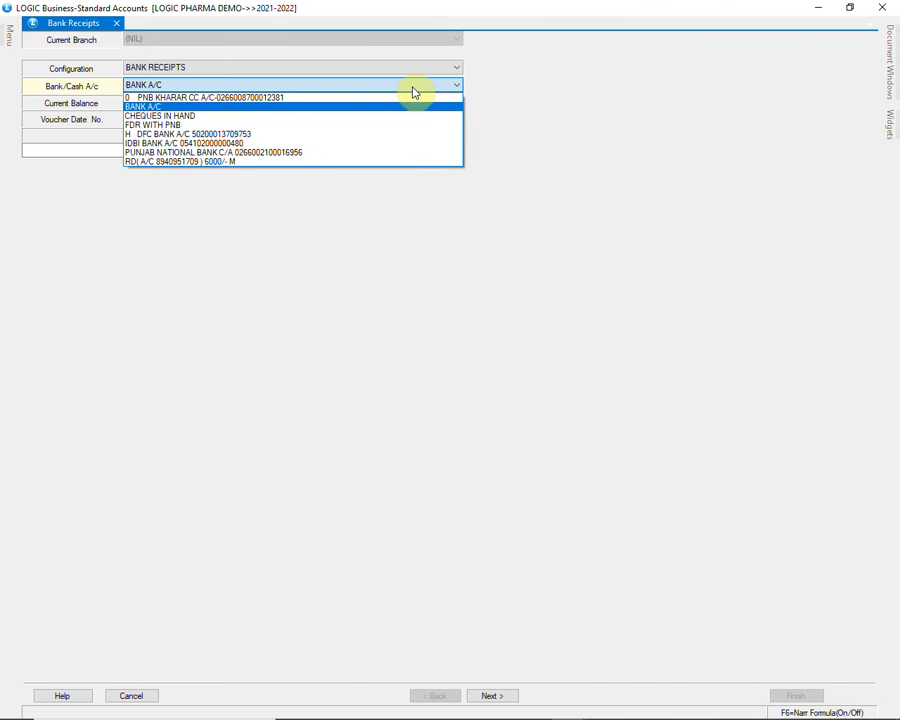
{"action": "left_click", "coordinate": [390, 144]}
{"action": "key", "text": "Return"}
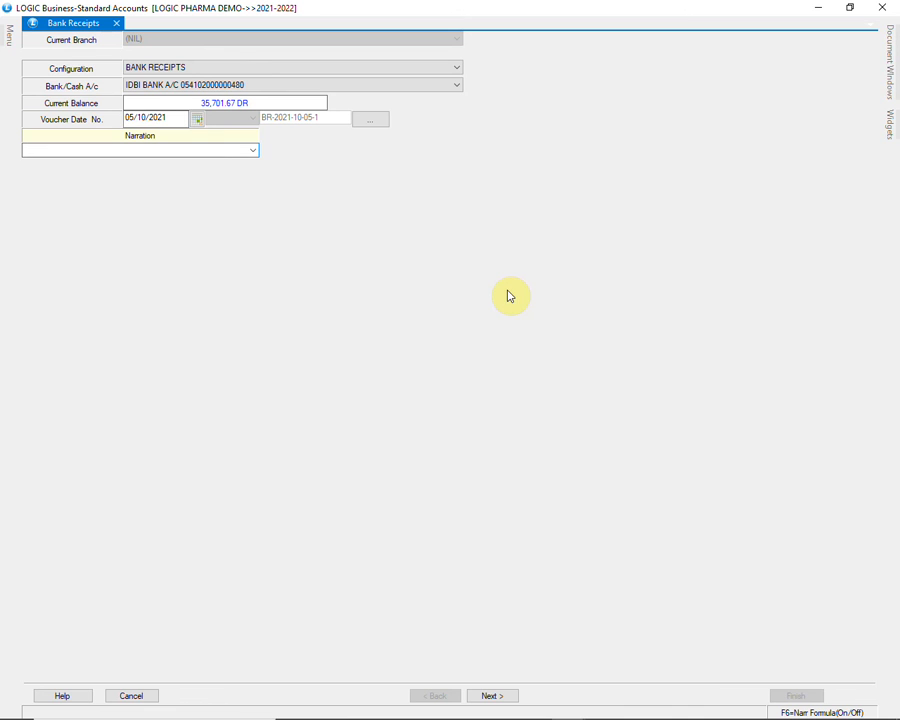
{"action": "left_click", "coordinate": [253, 151]}
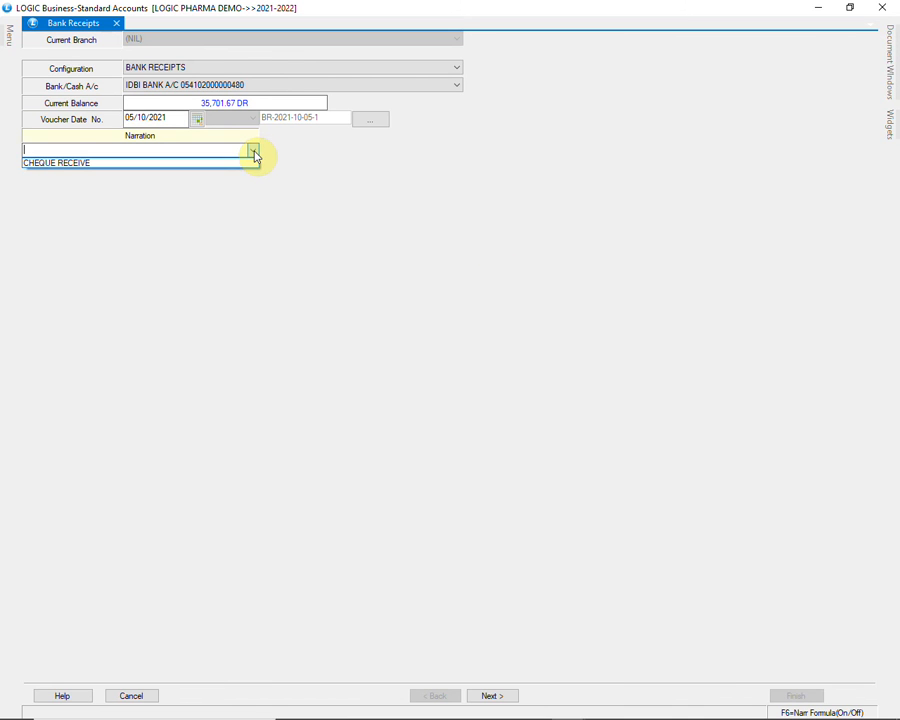
{"action": "left_click", "coordinate": [235, 164]}
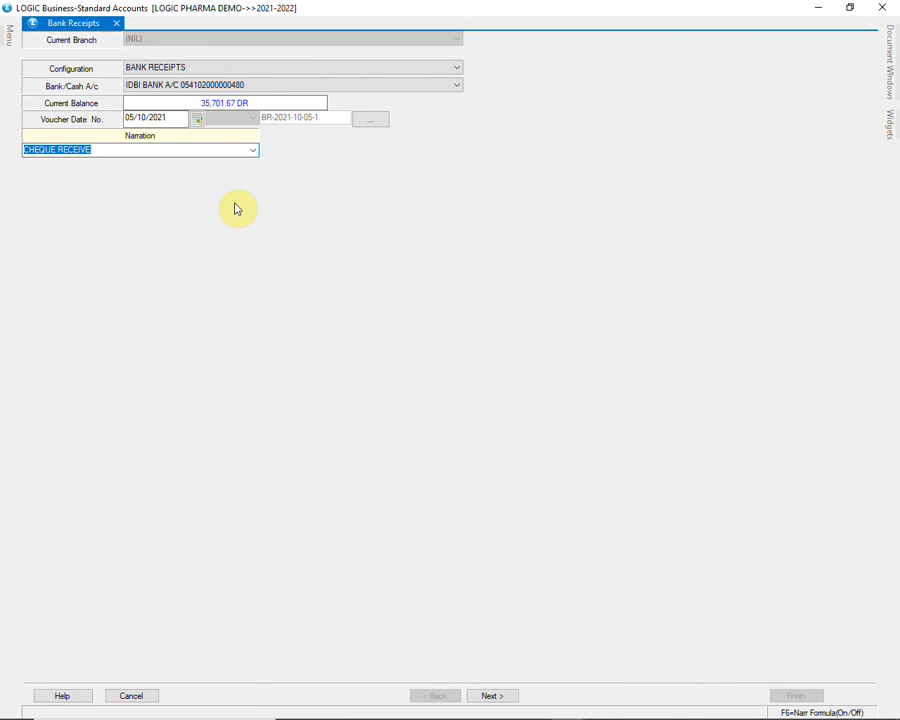
{"action": "key", "text": "Return"}
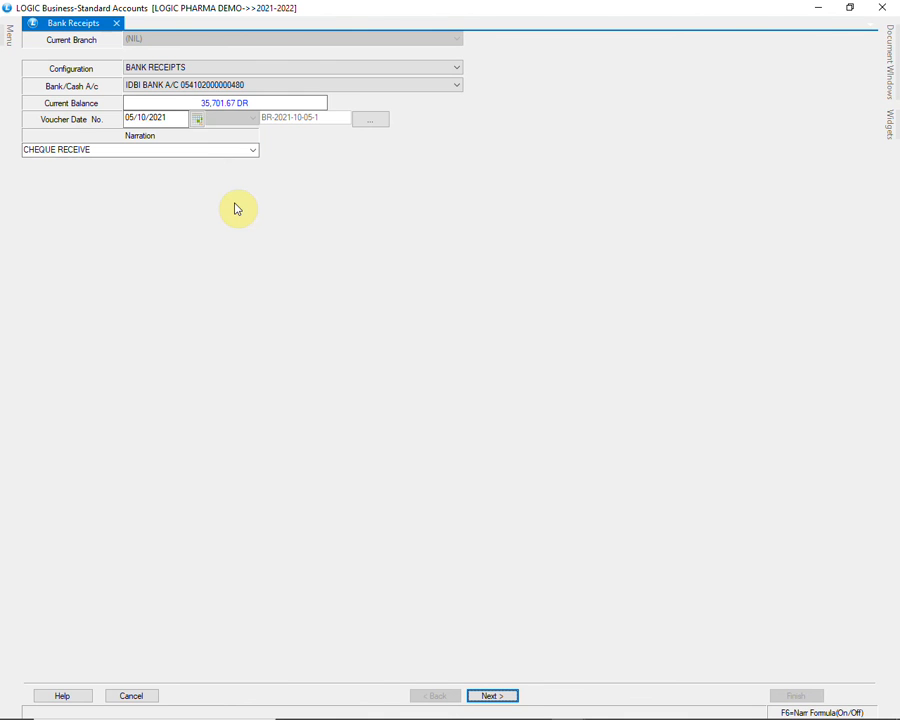
{"action": "key", "text": "Return"}
{"action": "key", "text": "Return"}
Enter a receipt amount of 1000 against the AB PHARMA account
{"action": "type", "text": "1000"}
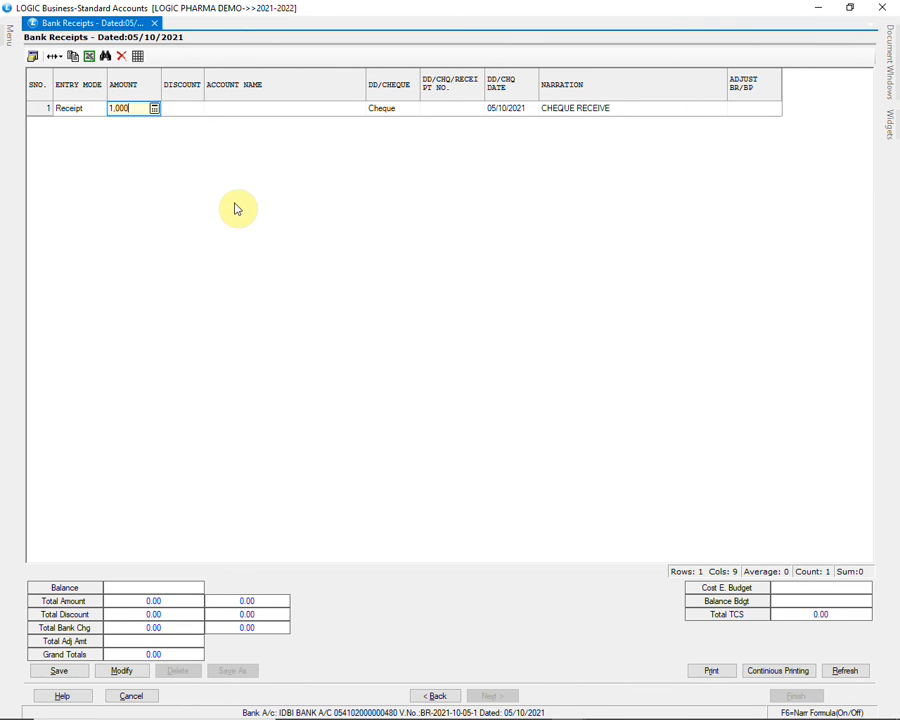
{"action": "key", "text": "Return"}
{"action": "key", "text": "Return"}
{"action": "type", "text": "AB"}
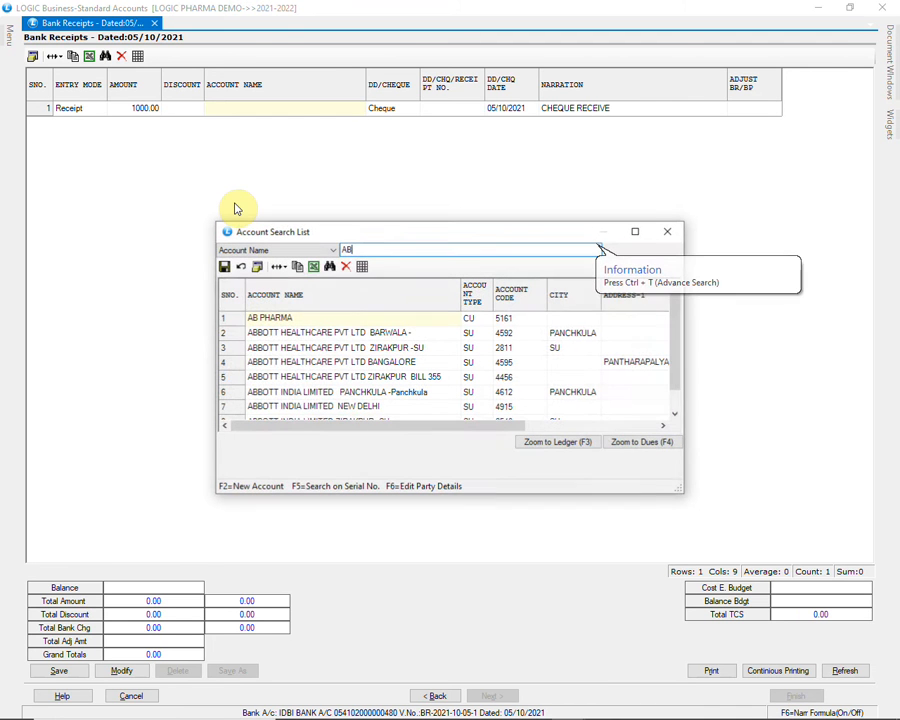
{"action": "key", "text": "Down"}
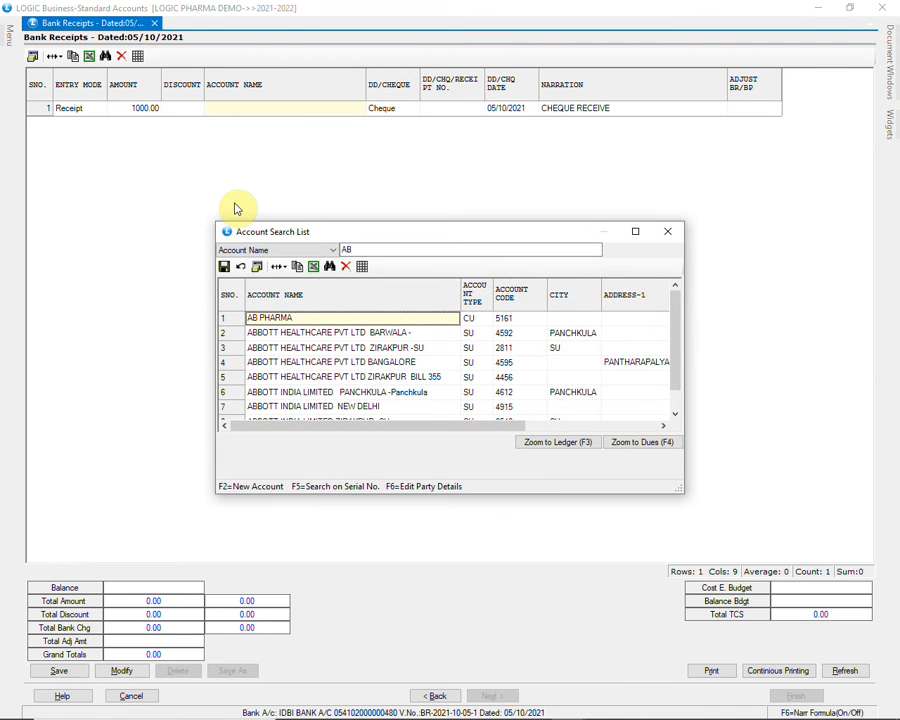
{"action": "key", "text": "Return"}
Enter cheque number 586947 for the AB PHARMA receipt, keeping the date 05/10/2021 and the CHEQUE RECEIVE narration
{"action": "key", "text": "Return"}
{"action": "type", "text": "5"}
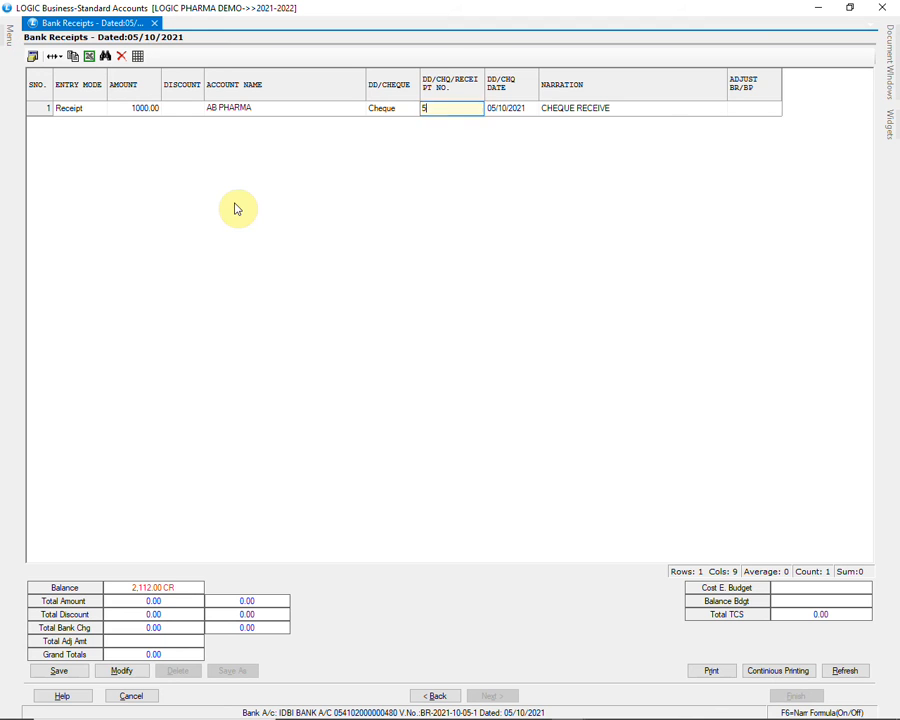
{"action": "type", "text": "86947"}
{"action": "key", "text": "Return"}
{"action": "key", "text": "Return"}
{"action": "key", "text": "Return"}
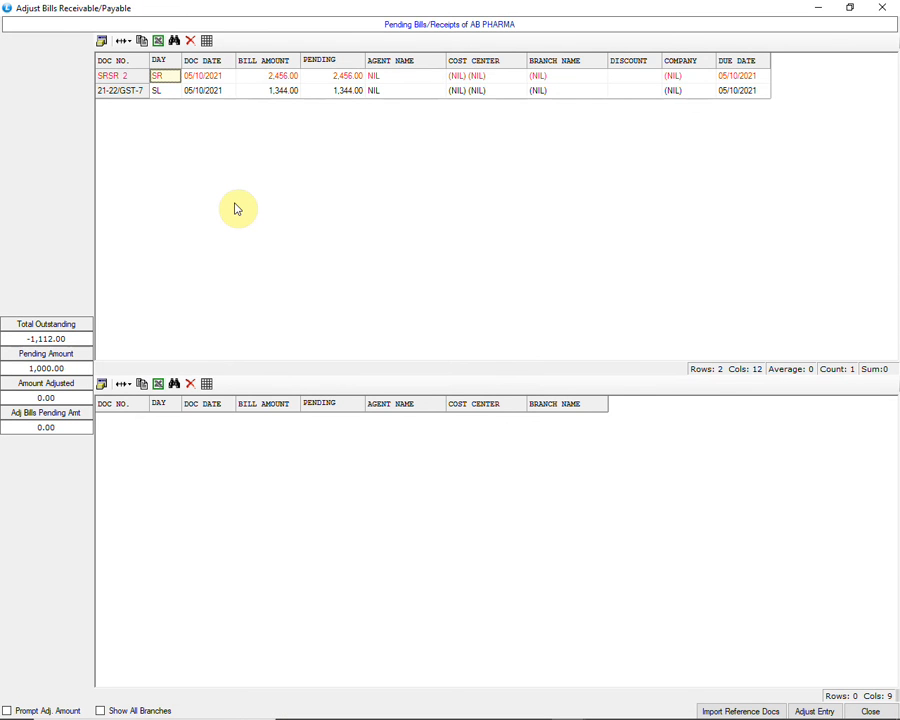
Adjust the AB PHARMA receipt against sale bill 21-22/GST-7 and save the bank receipt voucher
{"action": "key", "text": "Down"}
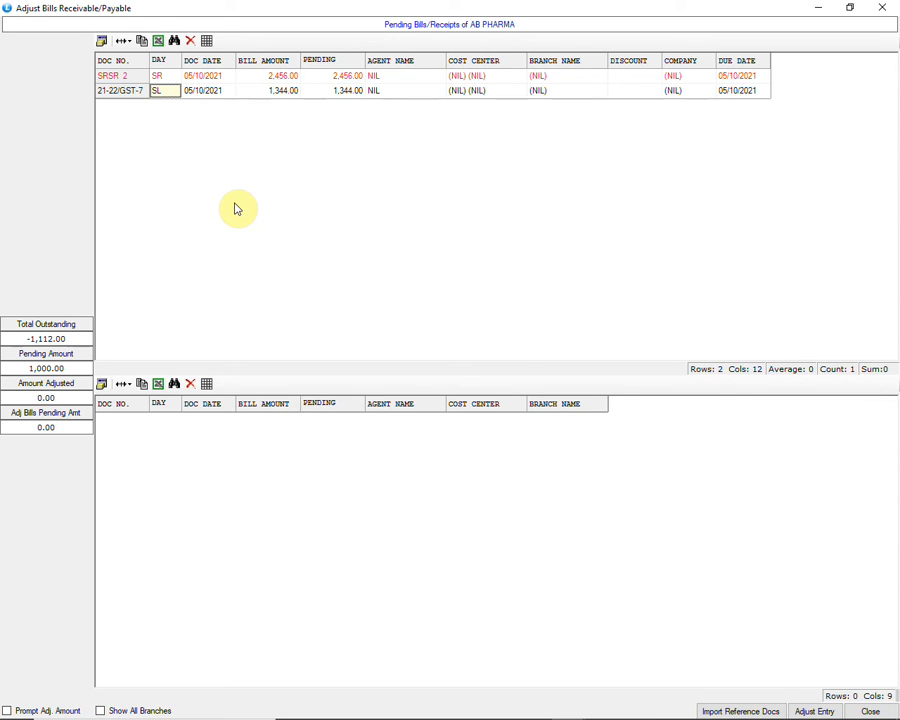
{"action": "key", "text": "Return"}
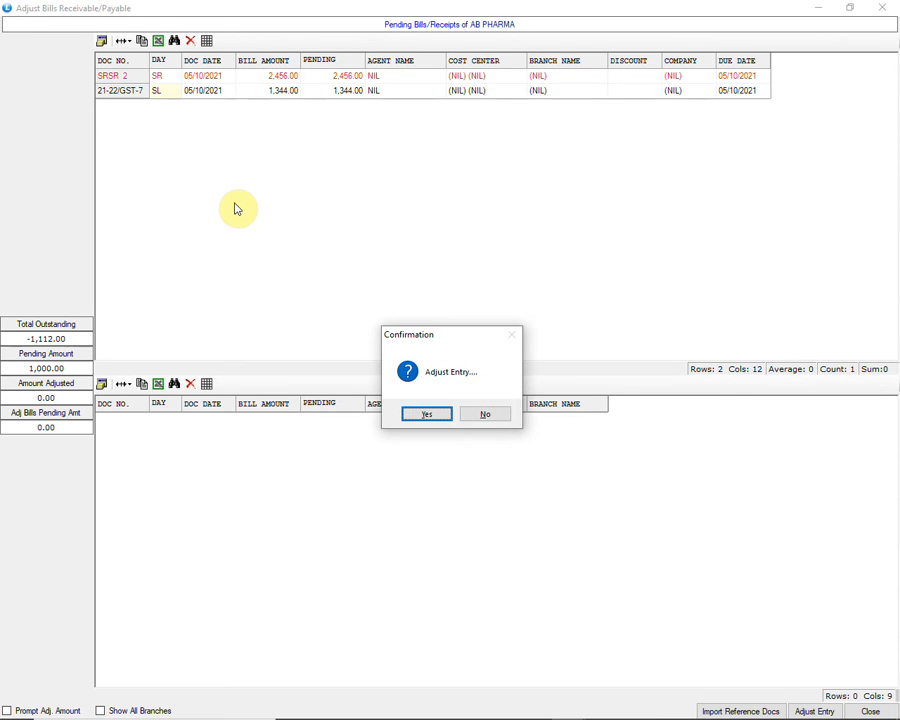
{"action": "key", "text": "Return"}
{"action": "key", "text": "Escape"}
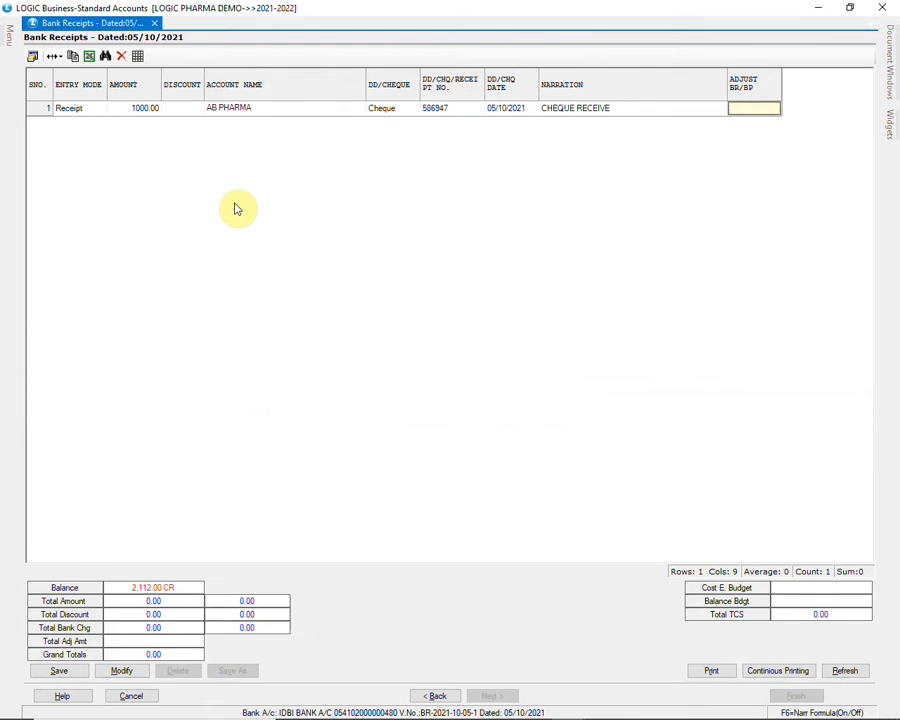
{"action": "key", "text": "Return"}
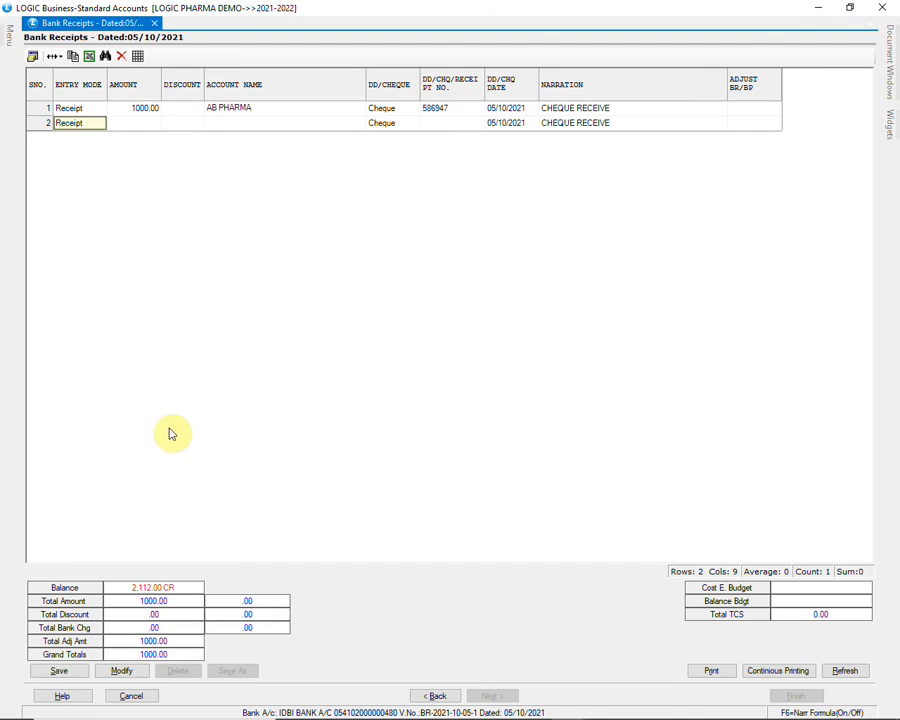
{"action": "left_click", "coordinate": [59, 675]}
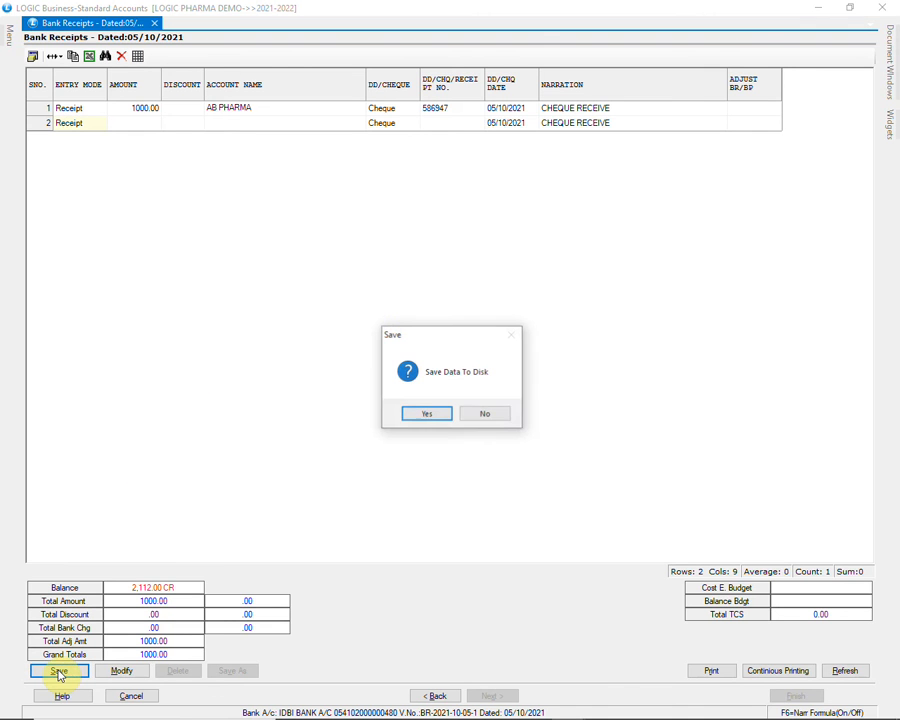
{"action": "left_click", "coordinate": [433, 412]}
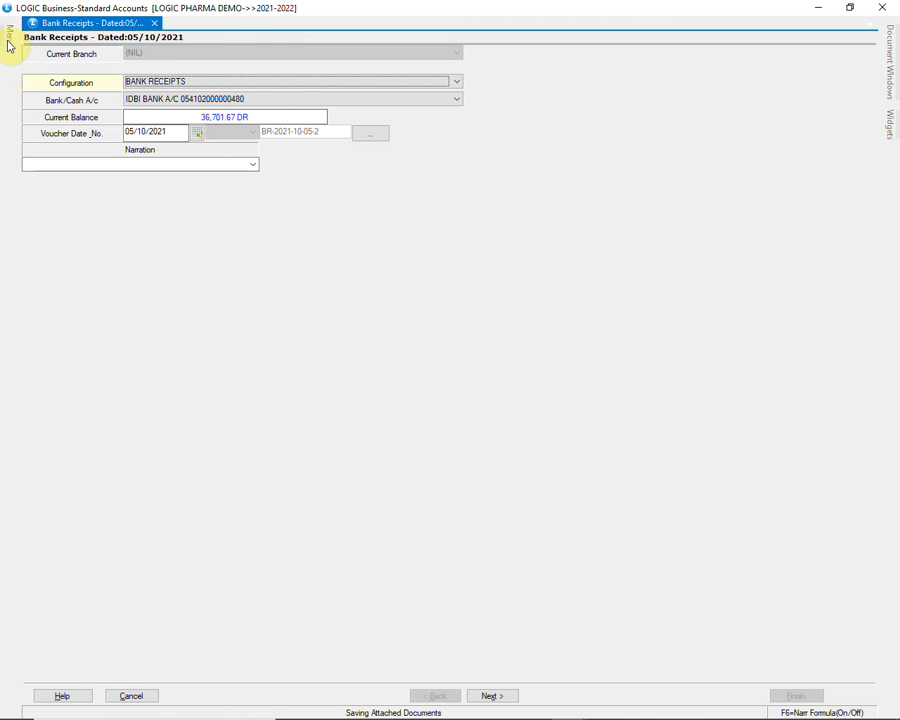
Open a Bank Payments voucher alongside the bank receipts
{"action": "mouse_move", "coordinate": [10, 36]}
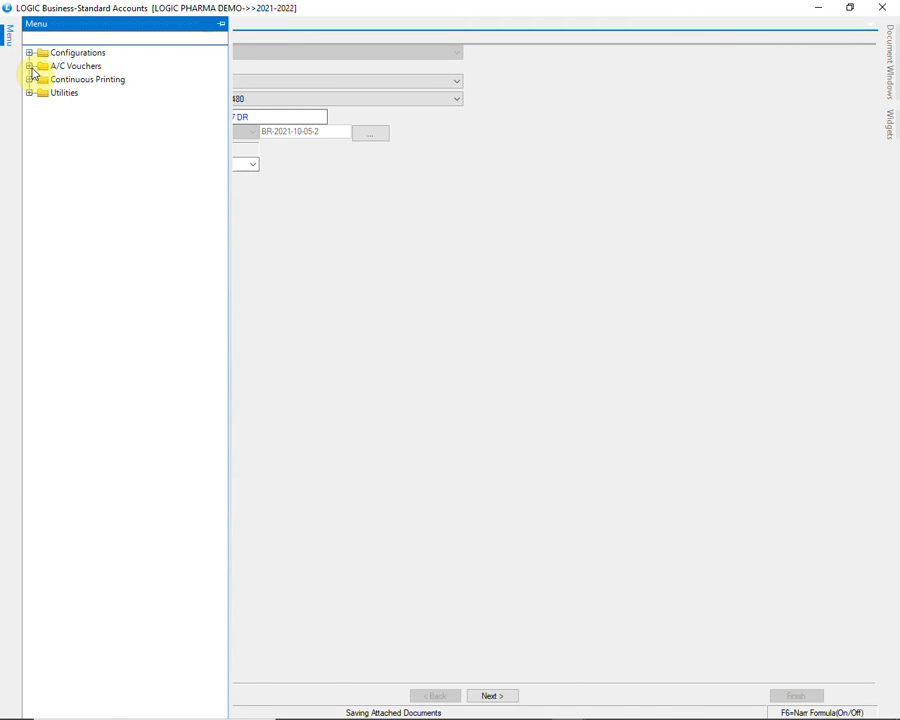
{"action": "left_click", "coordinate": [29, 65]}
{"action": "left_click", "coordinate": [128, 148]}
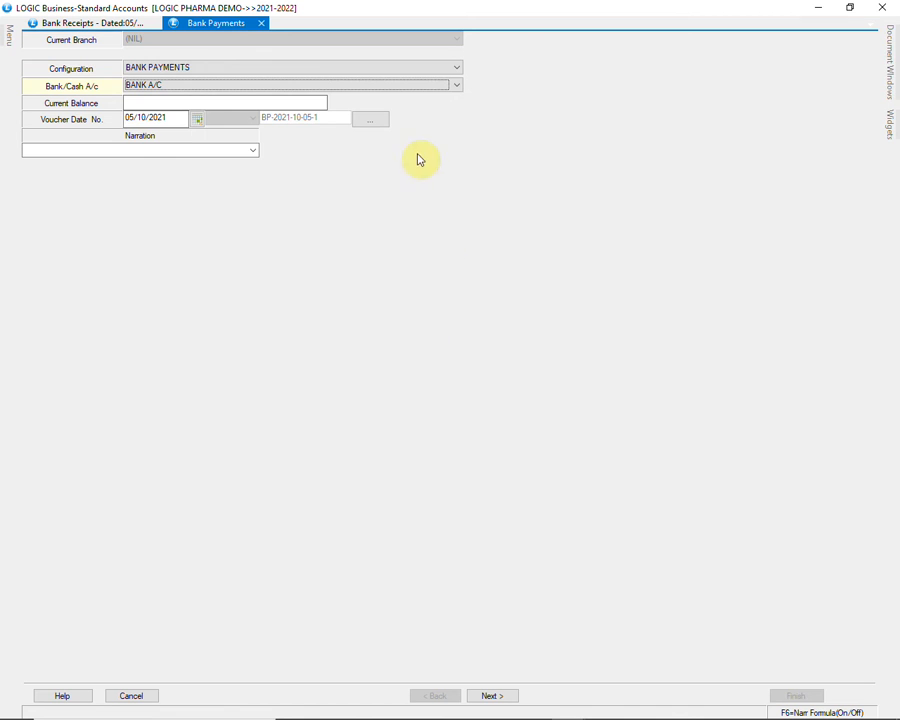
Set the payment's bank account to BANK A/C with narration CHEQUE PAYMENT and proceed to the entry grid
{"action": "left_click", "coordinate": [396, 85]}
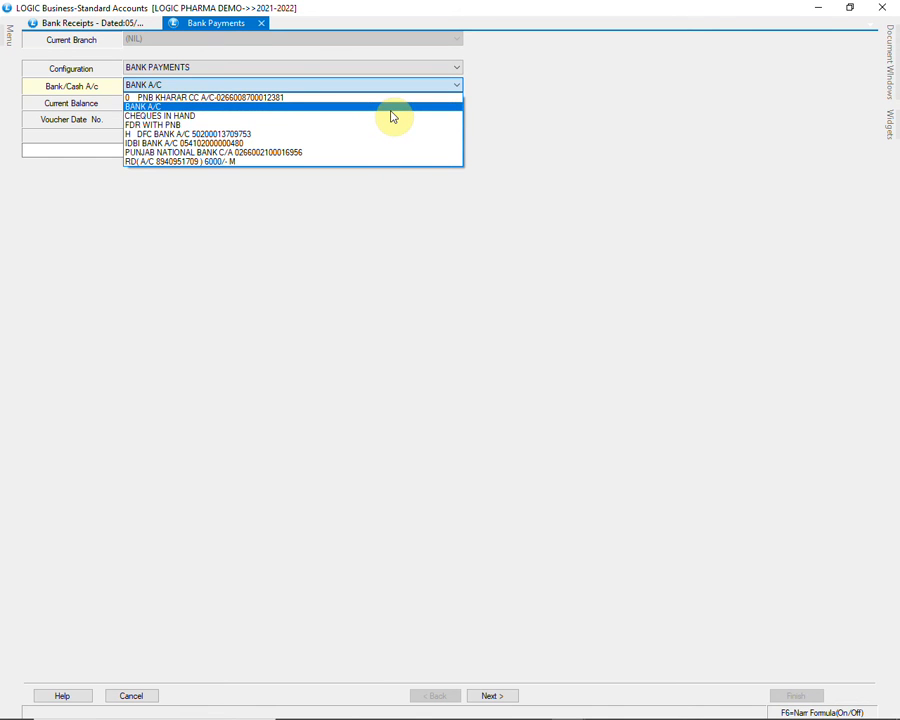
{"action": "left_click", "coordinate": [391, 108]}
{"action": "key", "text": "Return"}
{"action": "key", "text": "Return"}
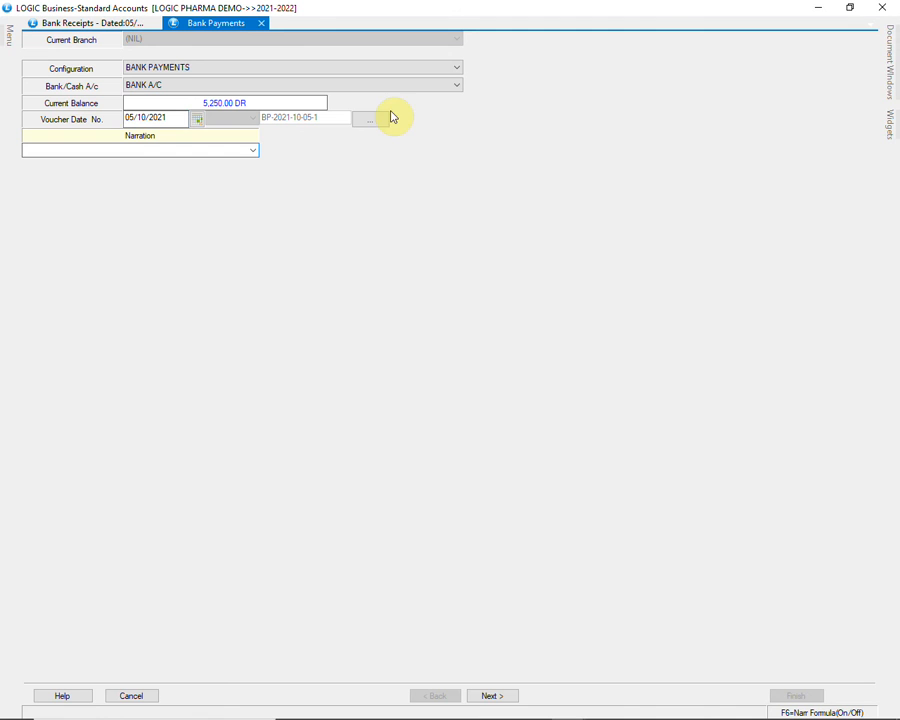
{"action": "left_click", "coordinate": [253, 150]}
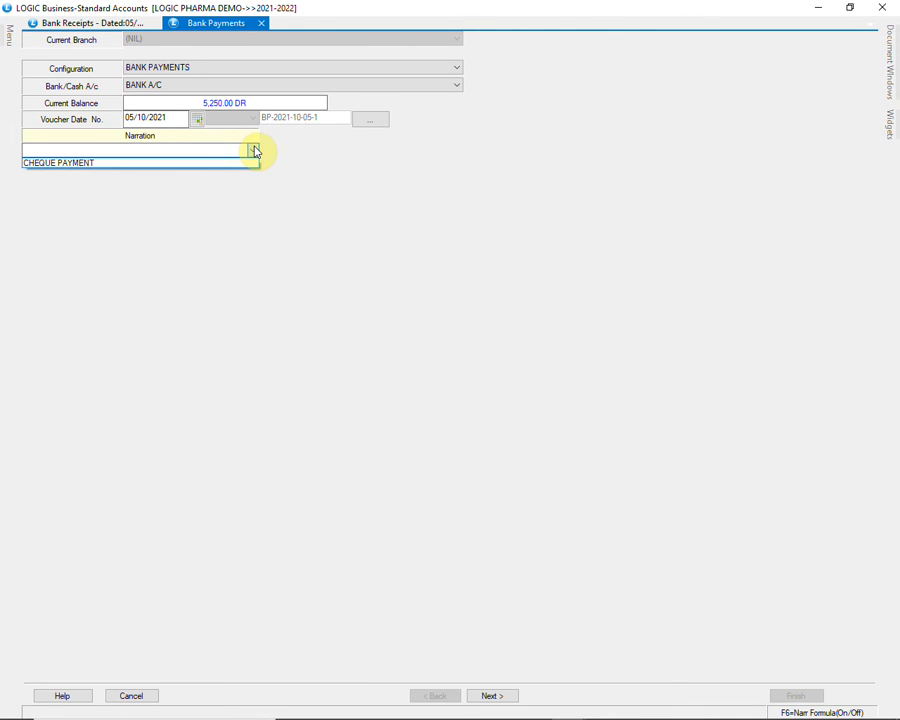
{"action": "left_click", "coordinate": [103, 166]}
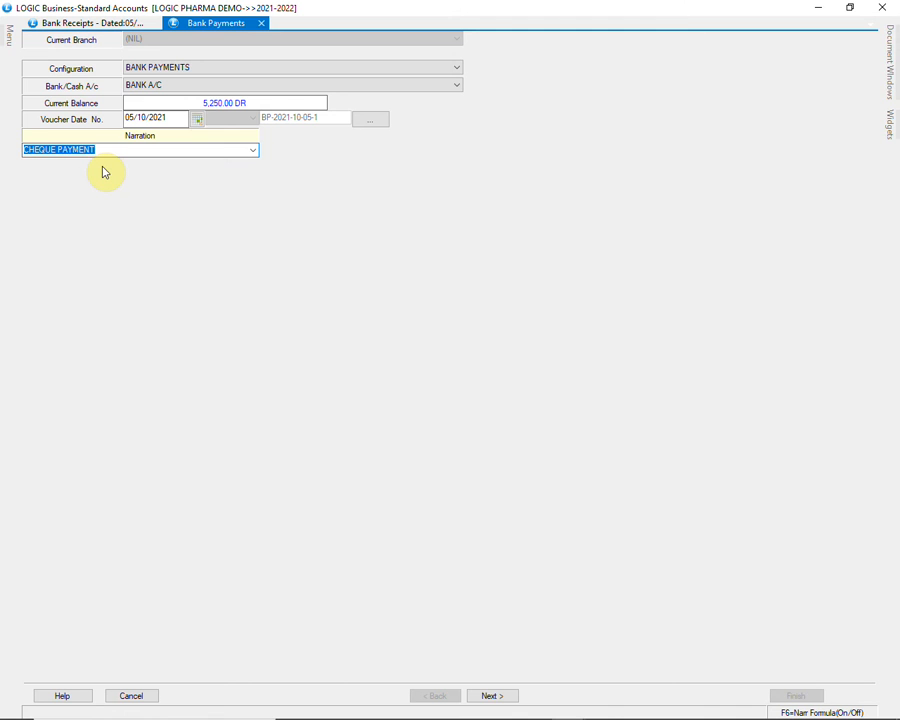
{"action": "key", "text": "Tab"}
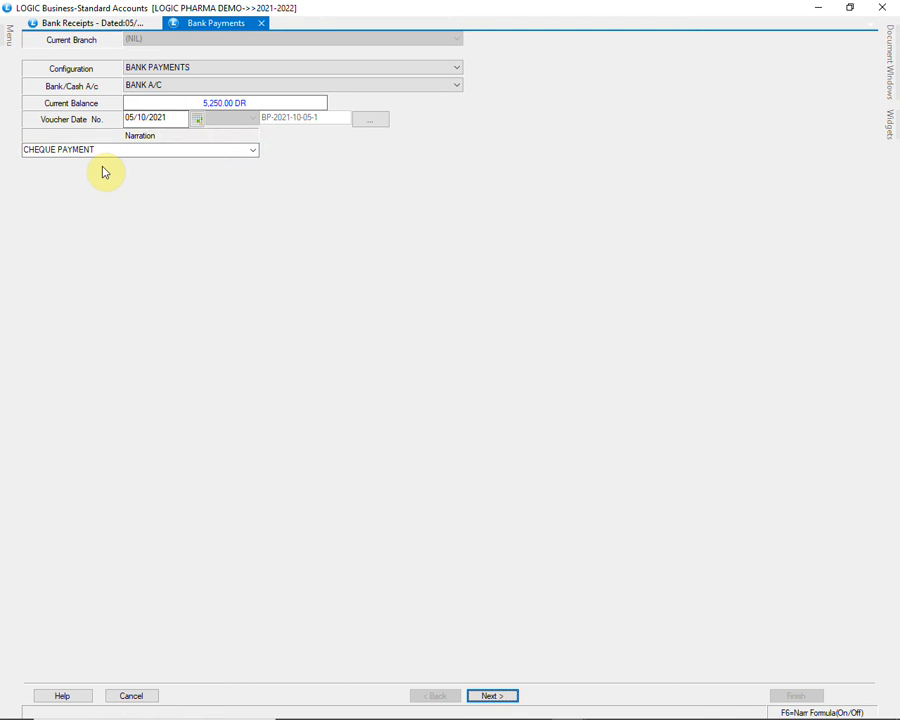
{"action": "key", "text": "Return"}
Enter a payment amount of 2000 against the ABBOTT HEALTHCARE PVT LTD ZIRAKPUR -SU account
{"action": "key", "text": "Return"}
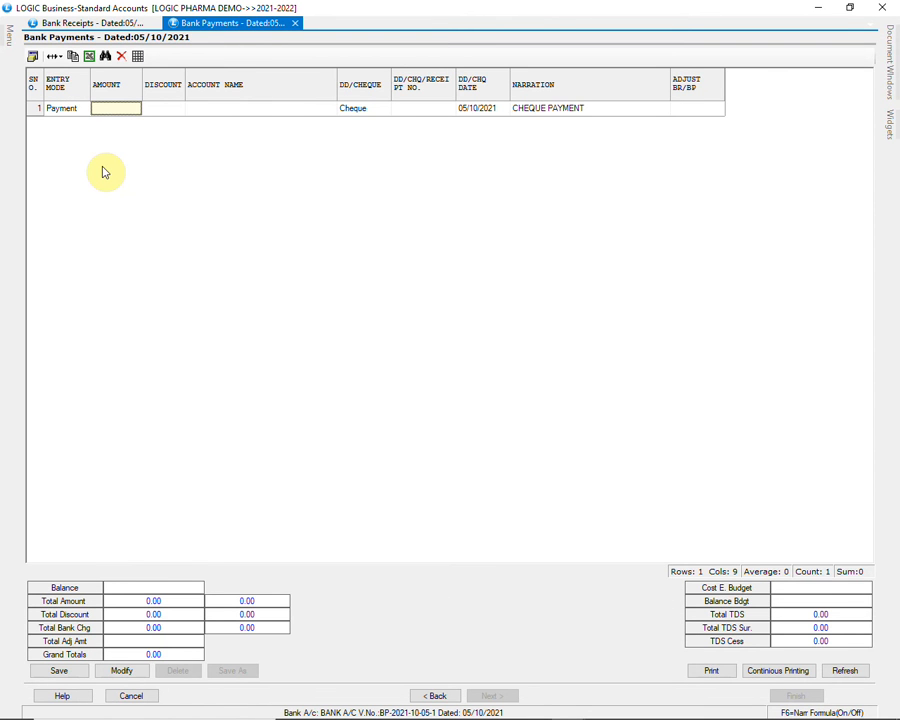
{"action": "type", "text": "2000"}
{"action": "key", "text": "Return"}
{"action": "key", "text": "Return"}
{"action": "type", "text": "ABB"}
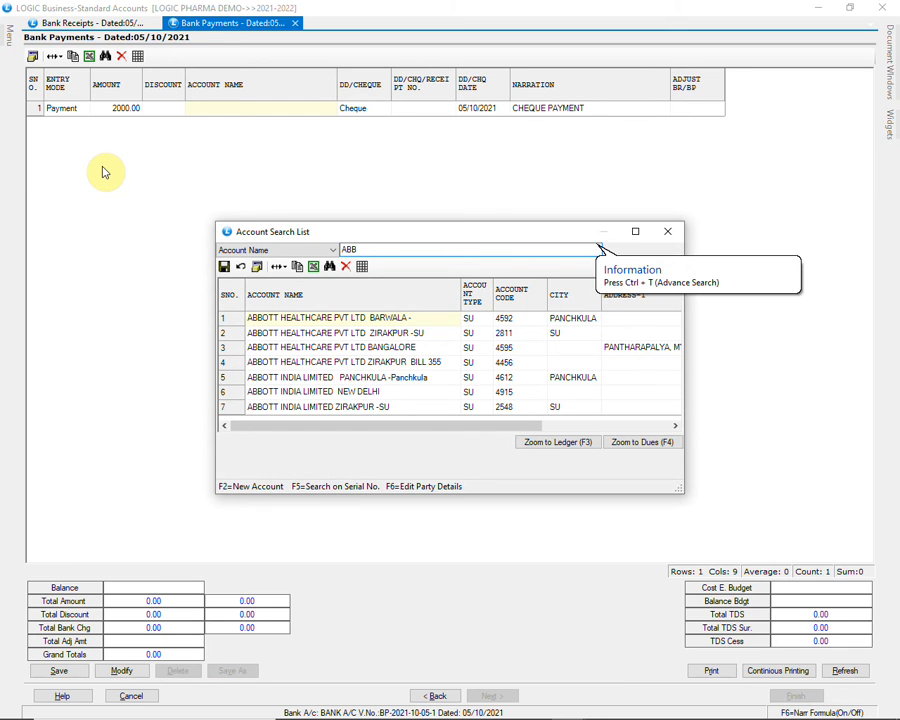
{"action": "key", "text": "Down"}
{"action": "key", "text": "Return"}
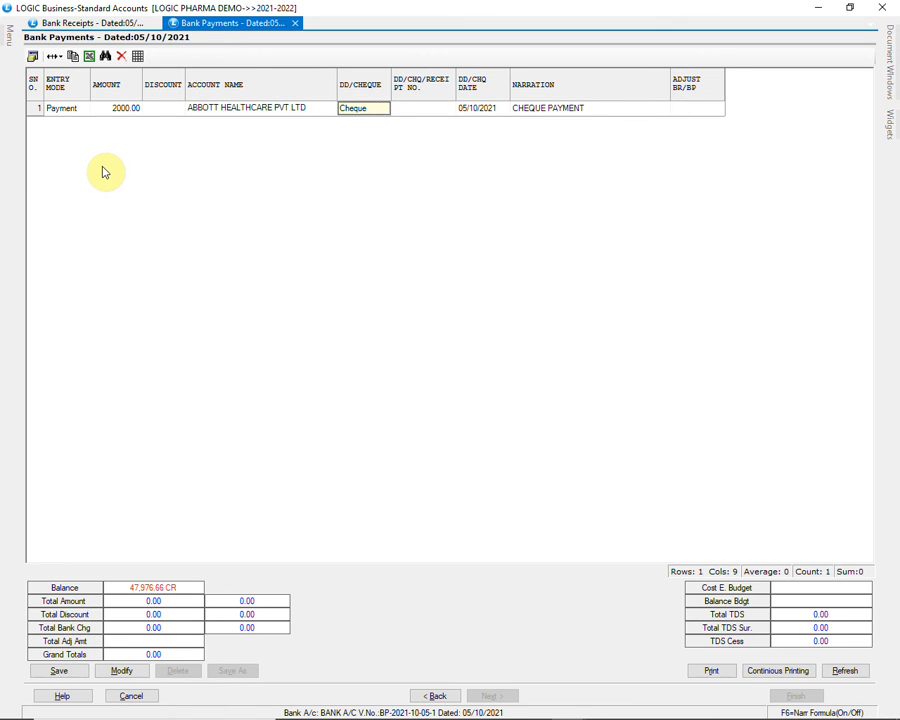
Enter cheque number 456123 for the ABBOTT HEALTHCARE payment, keeping the date 05/10/2021 and the CHEQUE PAYMENT narration
{"action": "key", "text": "Return"}
{"action": "type", "text": "4"}
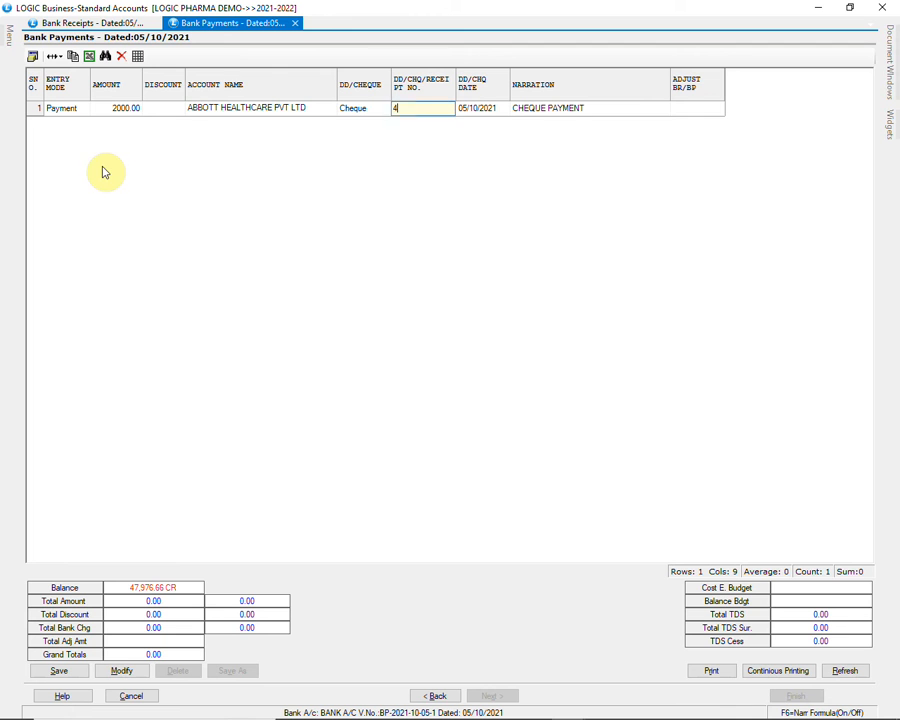
{"action": "type", "text": "56123"}
{"action": "key", "text": "Return"}
{"action": "key", "text": "Return"}
{"action": "key", "text": "Return"}
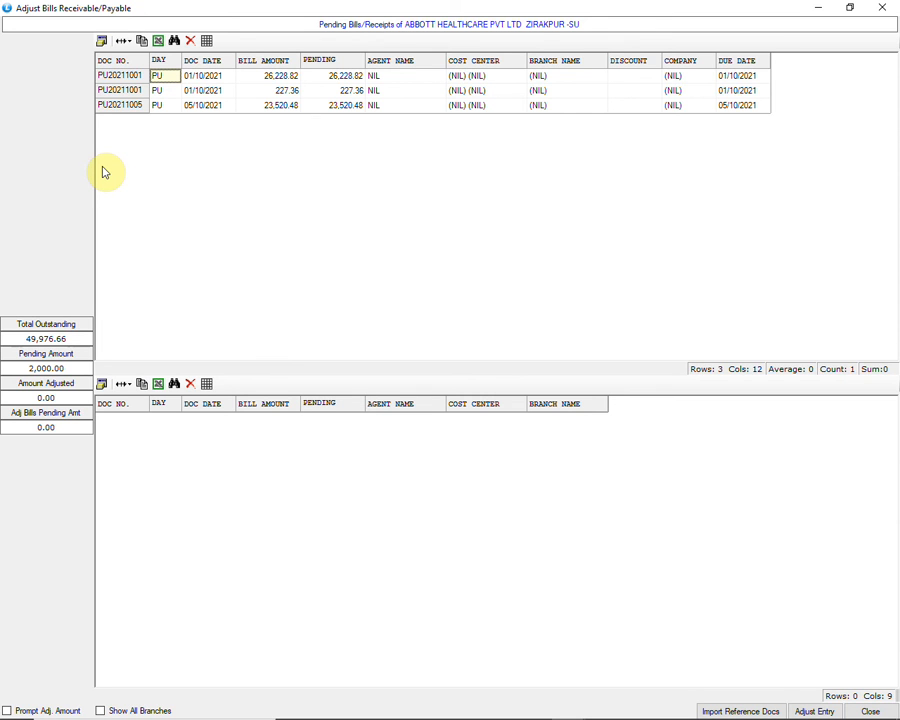
Adjust the 2000 payment against ABBOTT HEALTHCARE's pending bill of 26,228.82 dated 01/10/2021 and complete the payment row
{"action": "key", "text": "Return"}
{"action": "key", "text": "Return"}
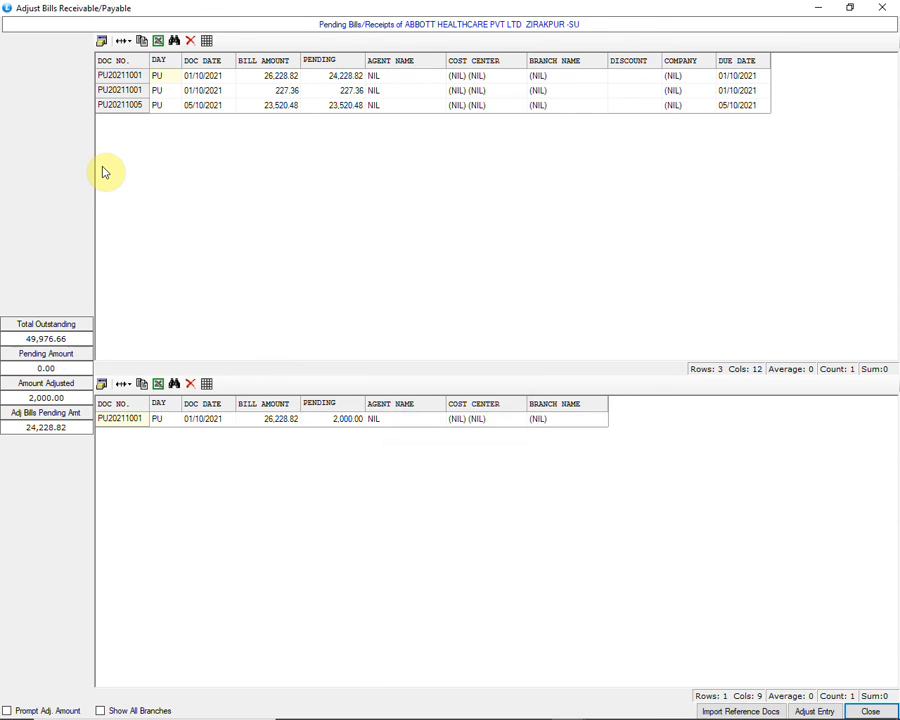
{"action": "key", "text": "Return"}
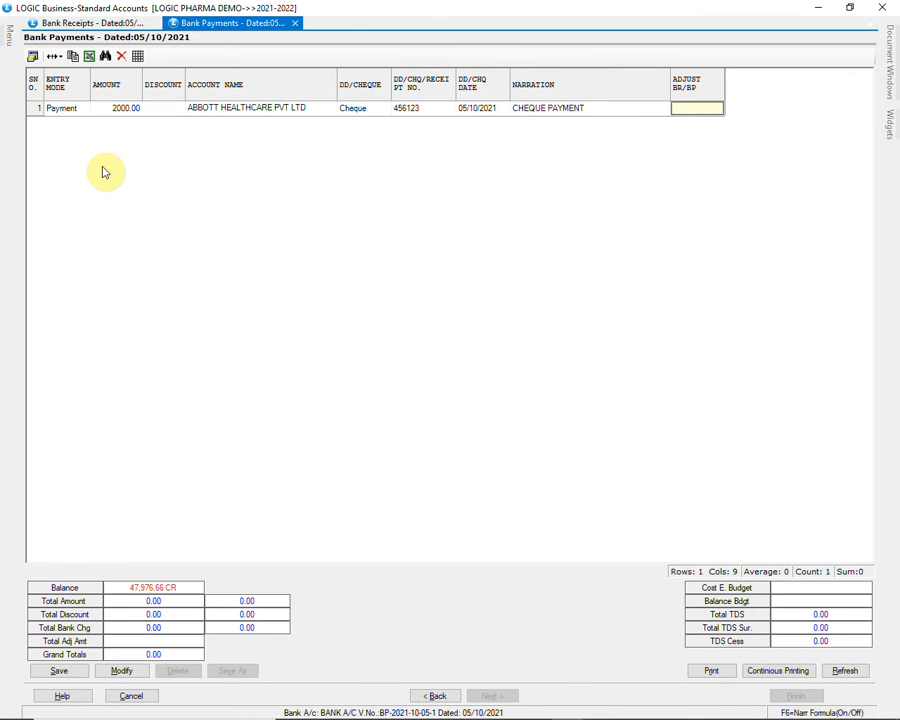
{"action": "key", "text": "Return"}
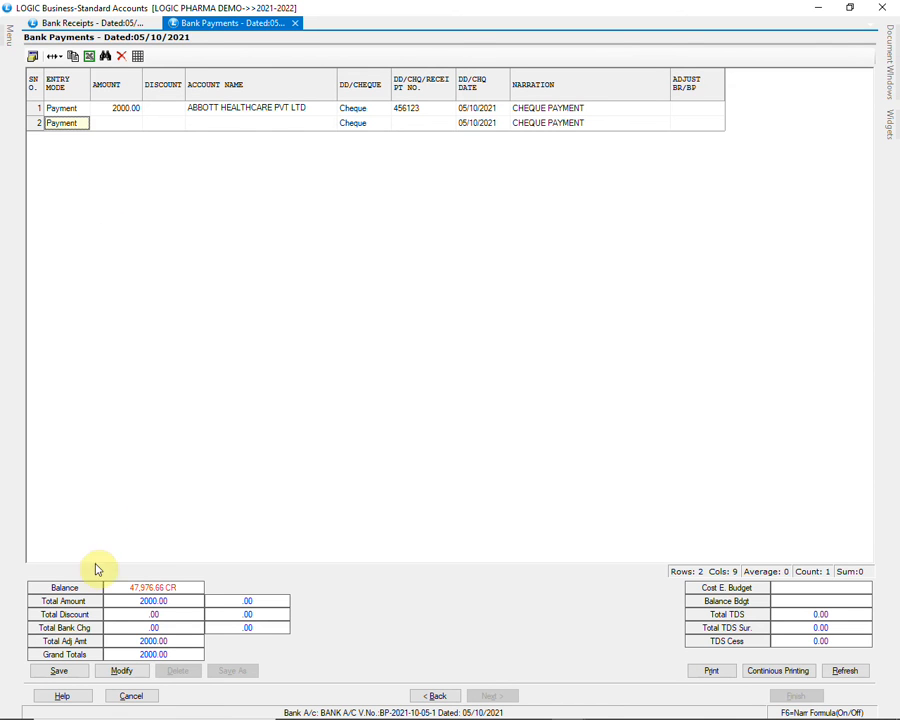
Save the bank payment voucher to disk and close the accounts window
{"action": "left_click", "coordinate": [82, 673]}
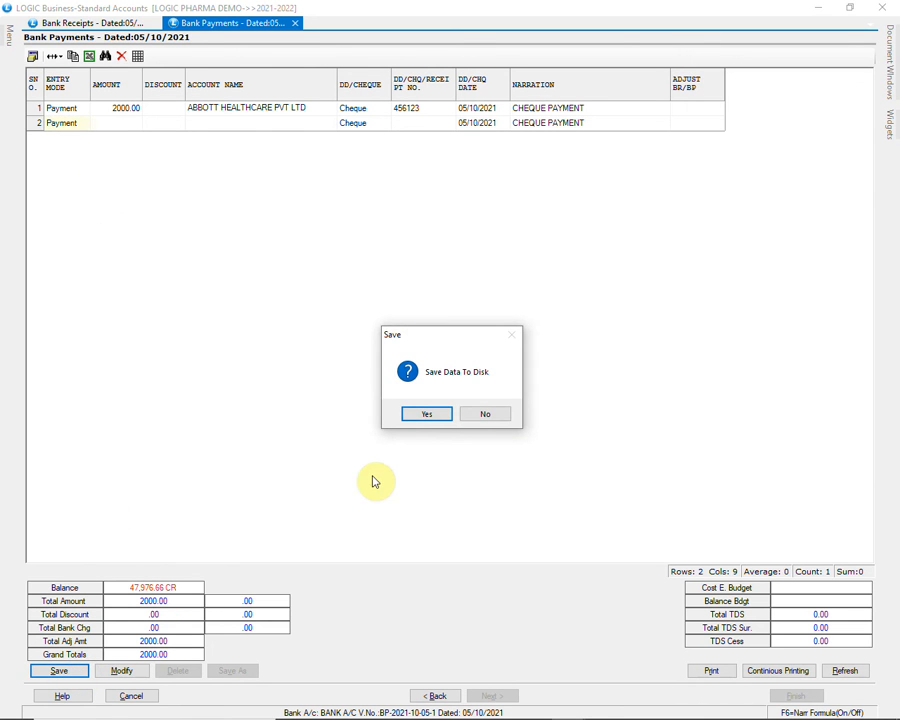
{"action": "left_click", "coordinate": [430, 414]}
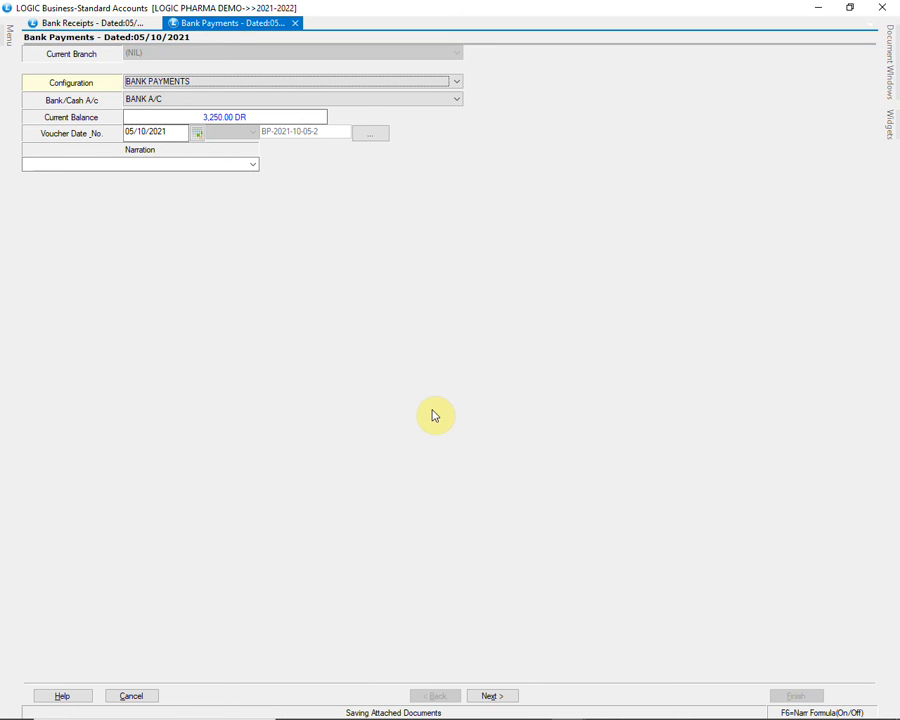
{"action": "left_click", "coordinate": [893, 7]}
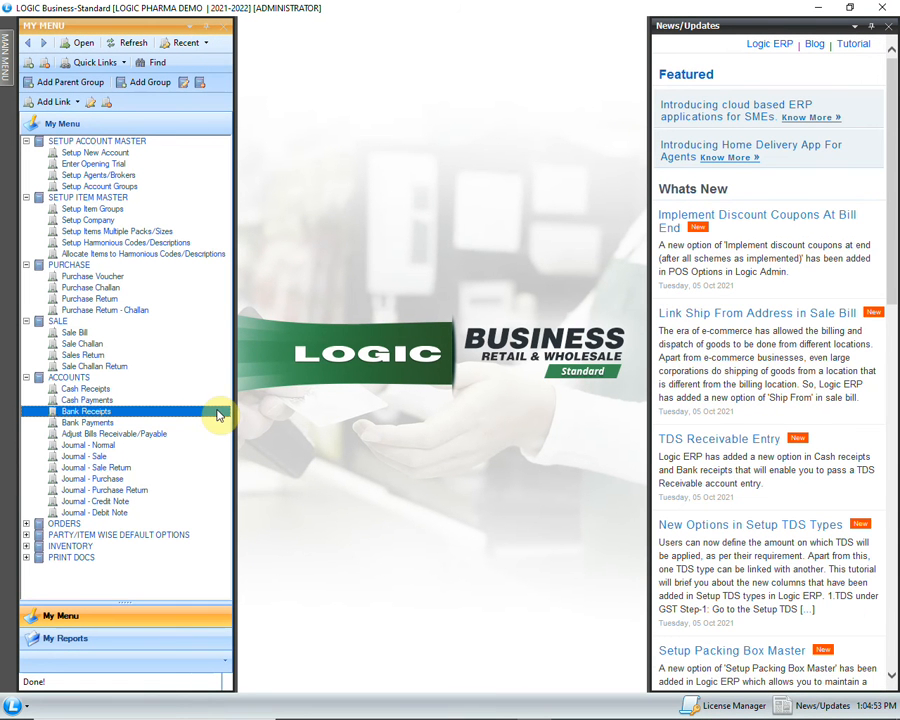
Open the Stock Query from the stock reports and choose the EXPIRY REPORT configuration
{"action": "left_click", "coordinate": [8, 66]}
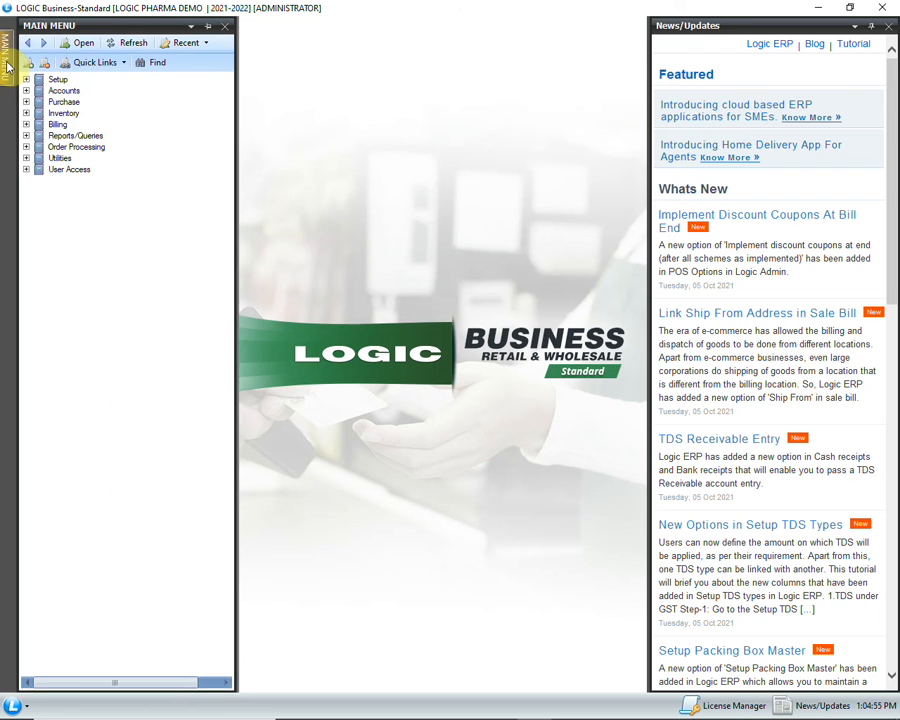
{"action": "left_click", "coordinate": [26, 136]}
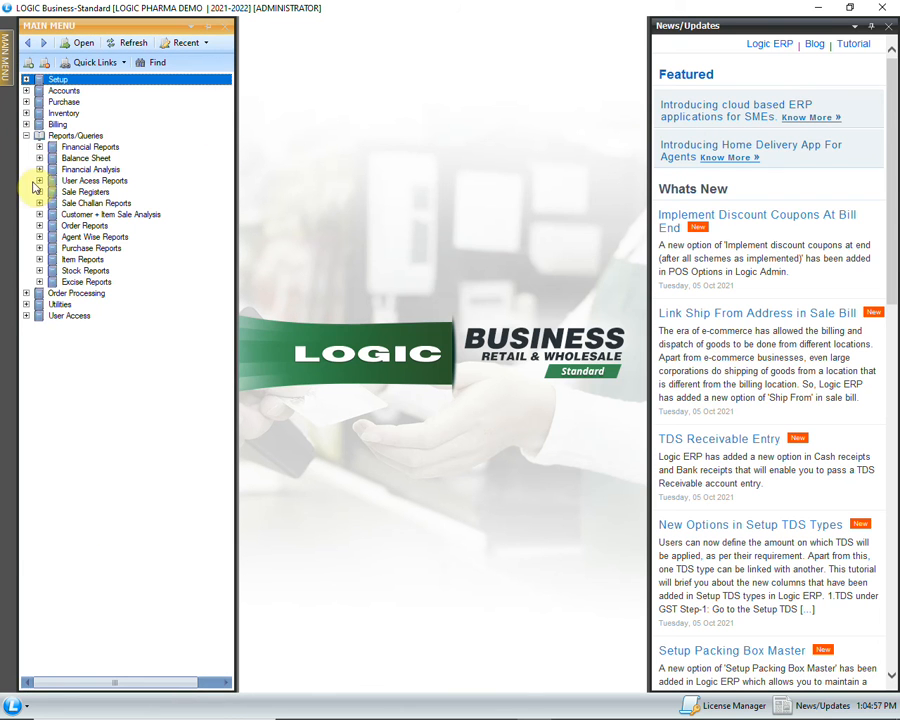
{"action": "left_click", "coordinate": [39, 270]}
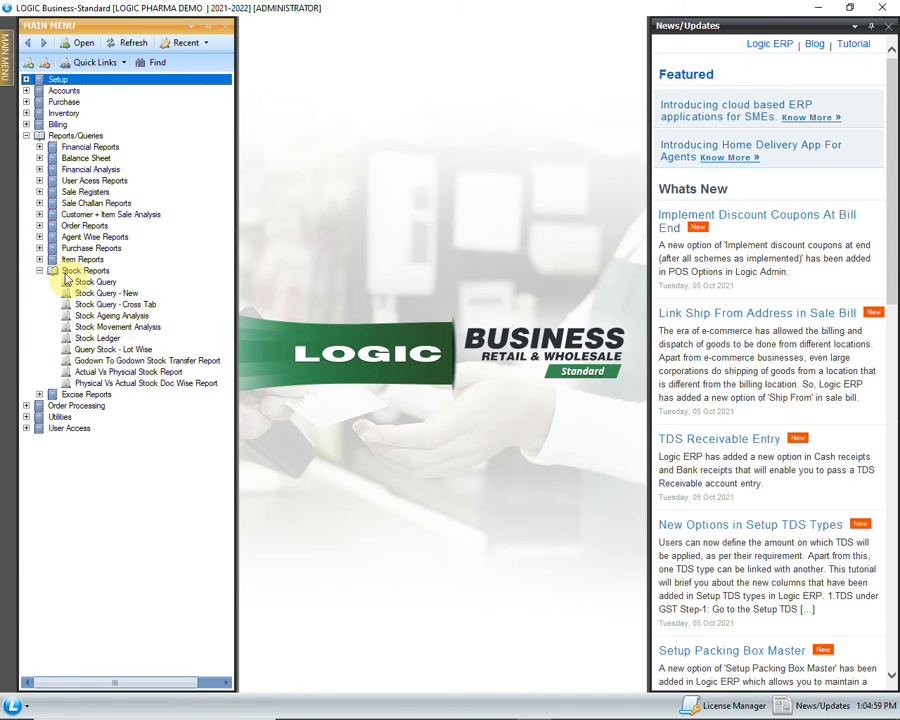
{"action": "double_click", "coordinate": [118, 283]}
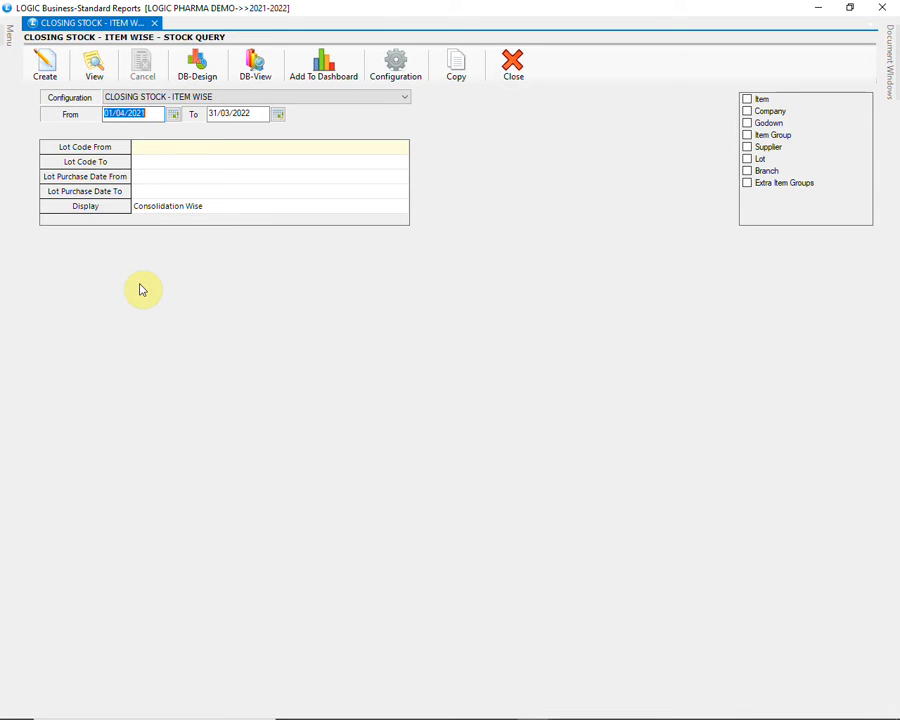
{"action": "left_click", "coordinate": [366, 98]}
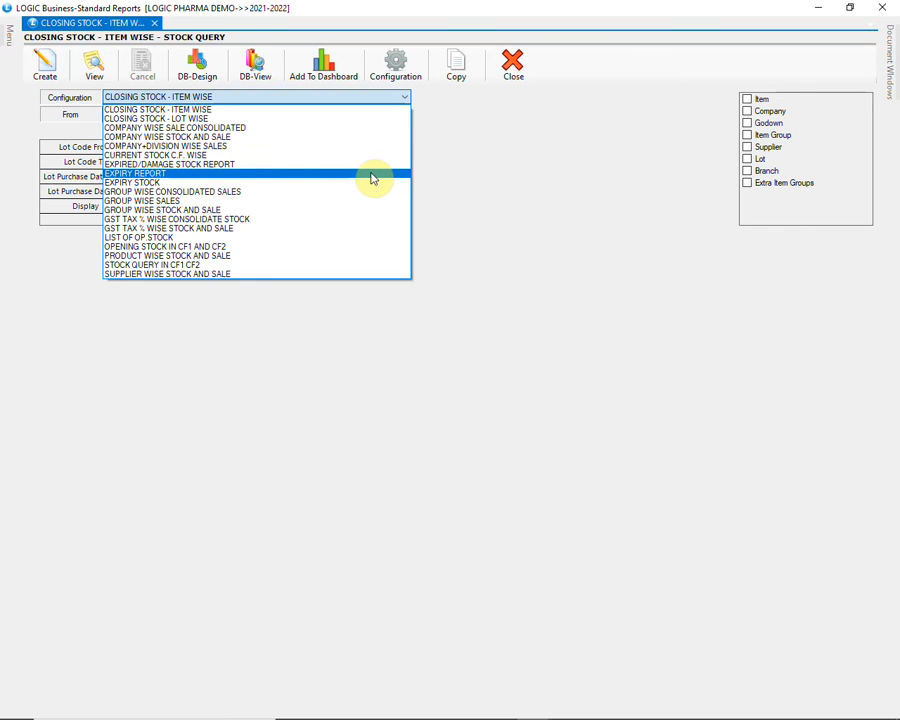
{"action": "left_click", "coordinate": [372, 175]}
Set the expiry date range from 31/10/2021 to 31/10/2021 and create the expiry report
{"action": "left_click", "coordinate": [345, 222]}
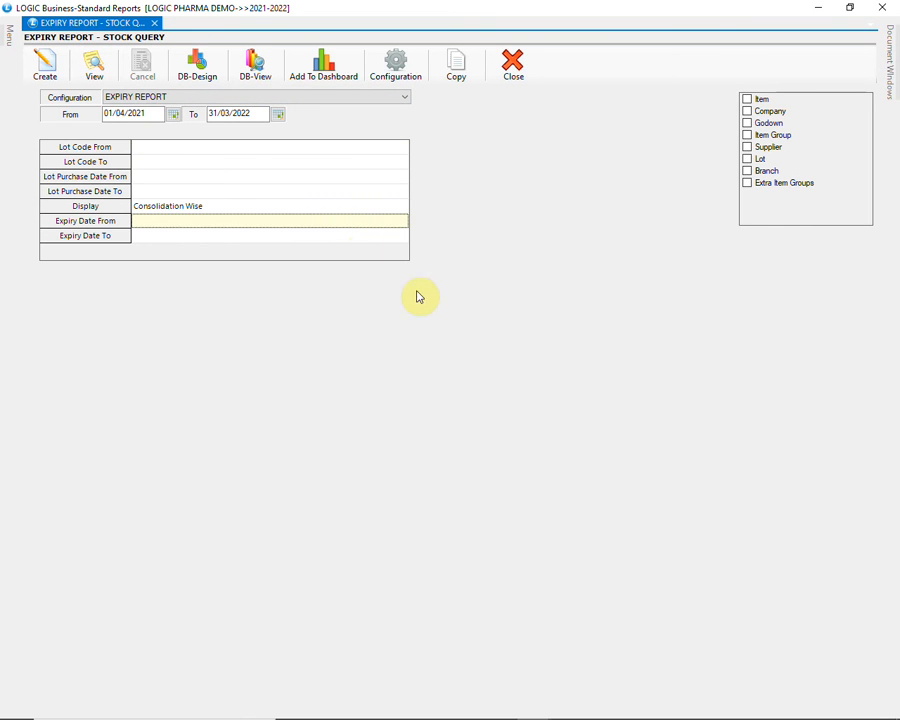
{"action": "type", "text": "31/10/2021"}
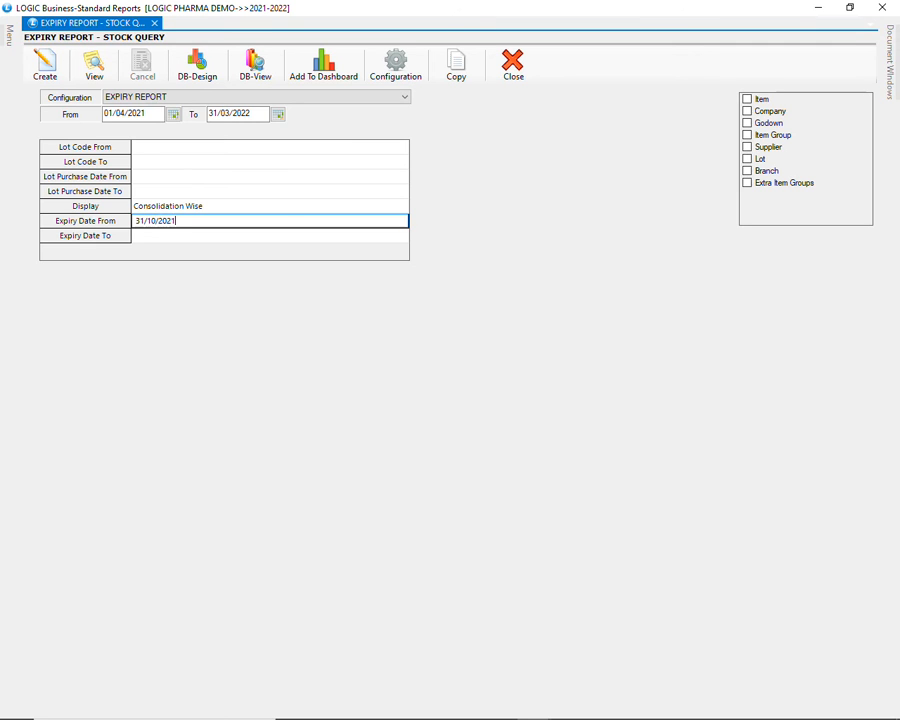
{"action": "key", "text": "Return"}
{"action": "key", "text": "Return"}
{"action": "type", "text": "31/10/2021"}
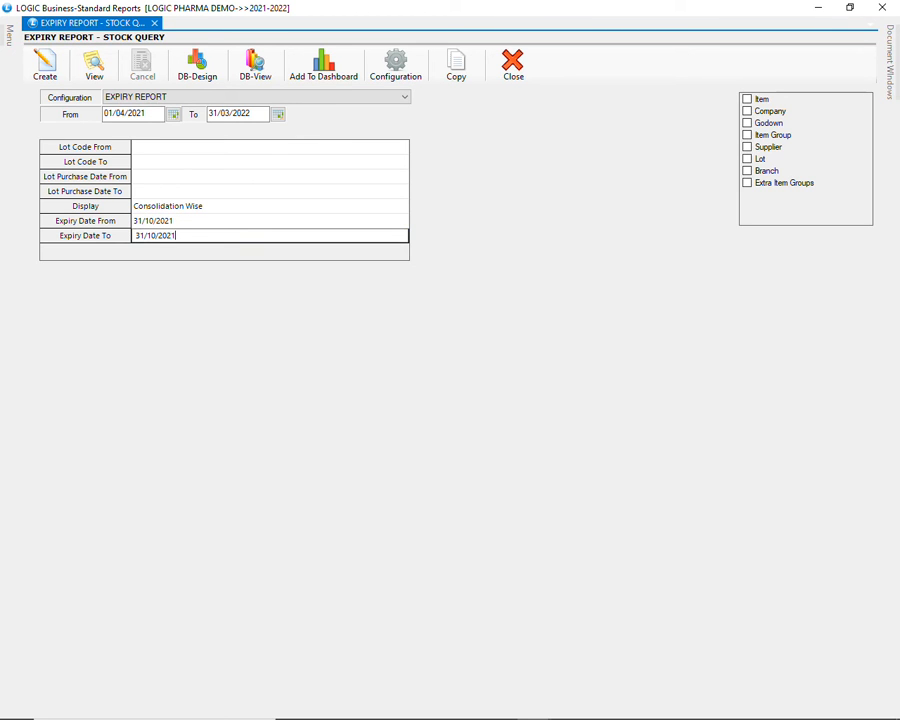
{"action": "key", "text": "Return"}
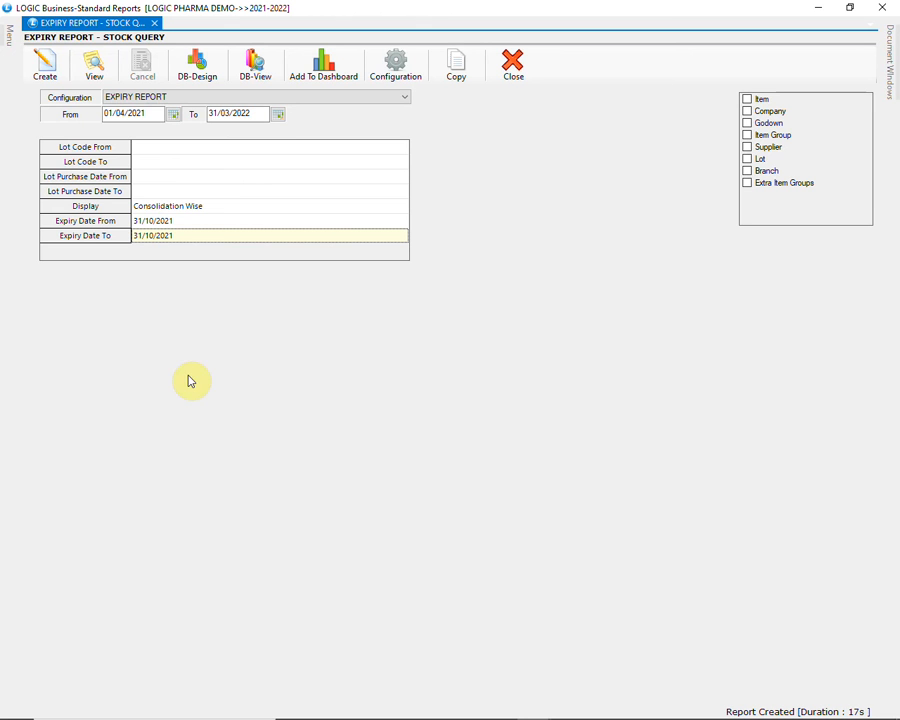
{"action": "left_click", "coordinate": [48, 74]}
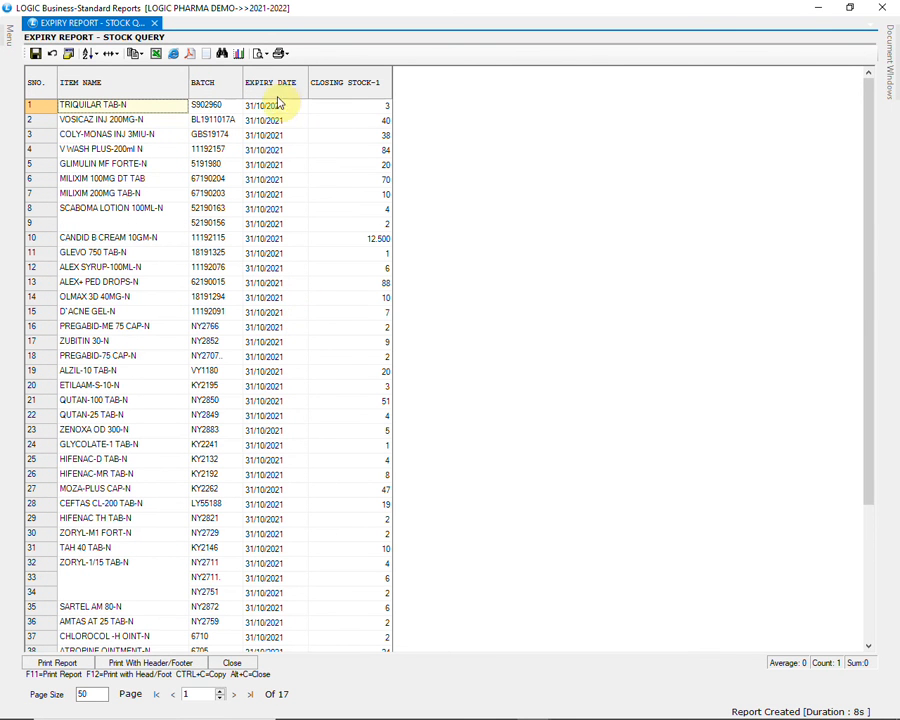
Examine the expiry report's items, batches, expiry dates and closing stock across several pages
{"action": "left_click", "coordinate": [278, 120]}
{"action": "scroll", "coordinate": [287, 180], "scroll_direction": "down", "scroll_amount": 2}
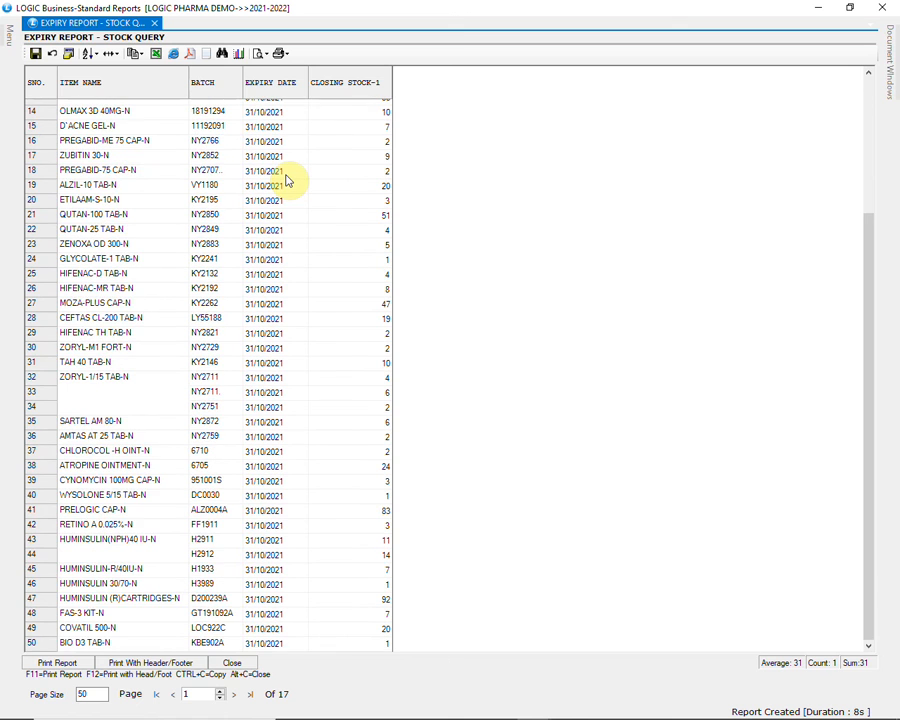
{"action": "scroll", "coordinate": [287, 180], "scroll_direction": "down", "scroll_amount": 3}
{"action": "scroll", "coordinate": [287, 180], "scroll_direction": "down", "scroll_amount": 4}
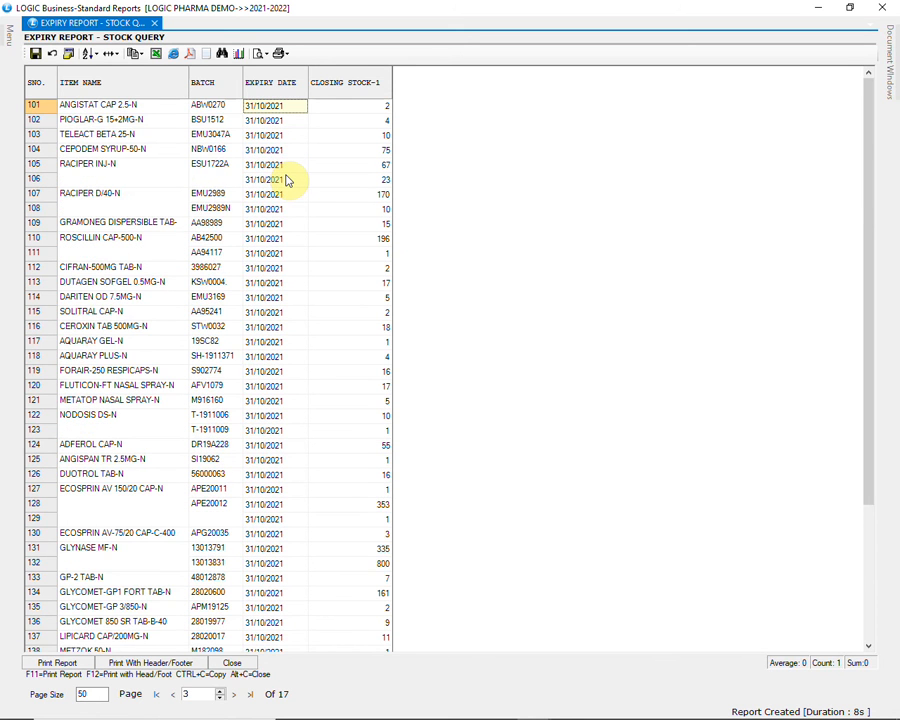
{"action": "scroll", "coordinate": [287, 180], "scroll_direction": "down", "scroll_amount": 4}
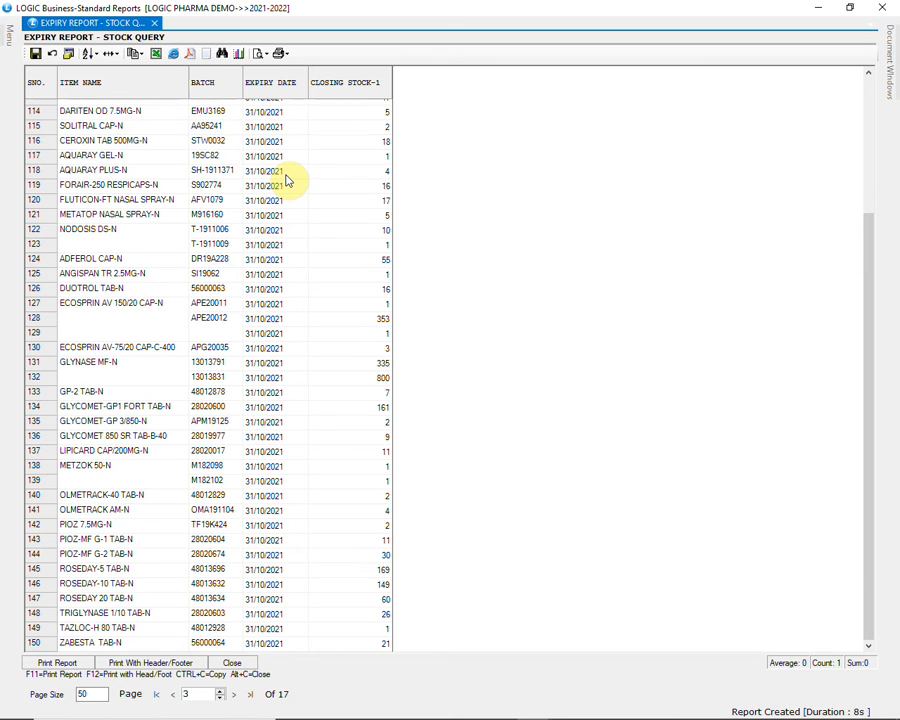
{"action": "scroll", "coordinate": [287, 180], "scroll_direction": "down", "scroll_amount": 5}
{"action": "scroll", "coordinate": [287, 182], "scroll_direction": "down", "scroll_amount": 5}
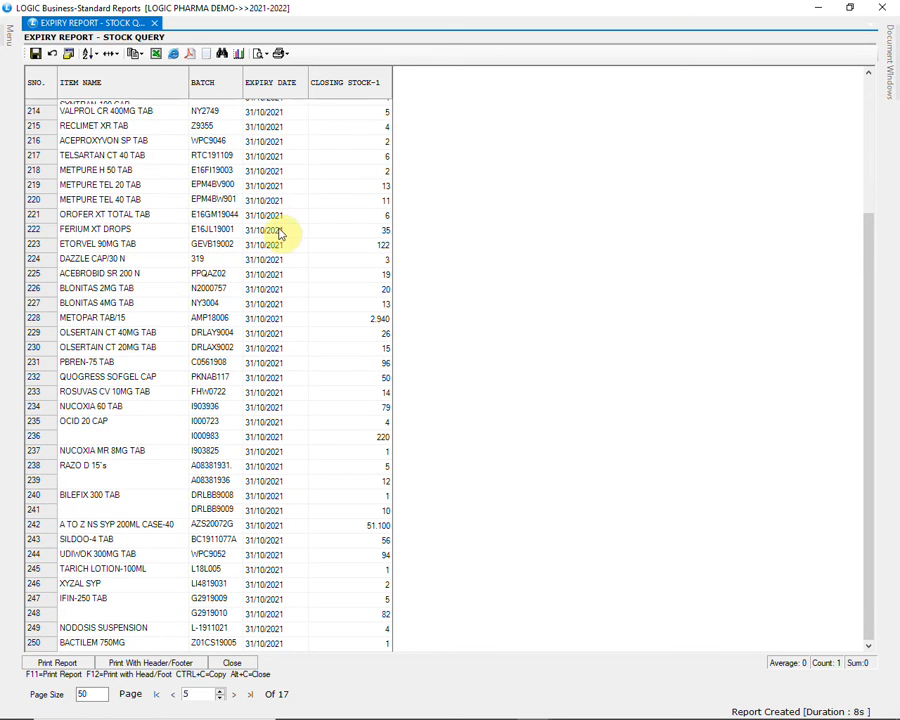
{"action": "scroll", "coordinate": [278, 225], "scroll_direction": "down", "scroll_amount": 5}
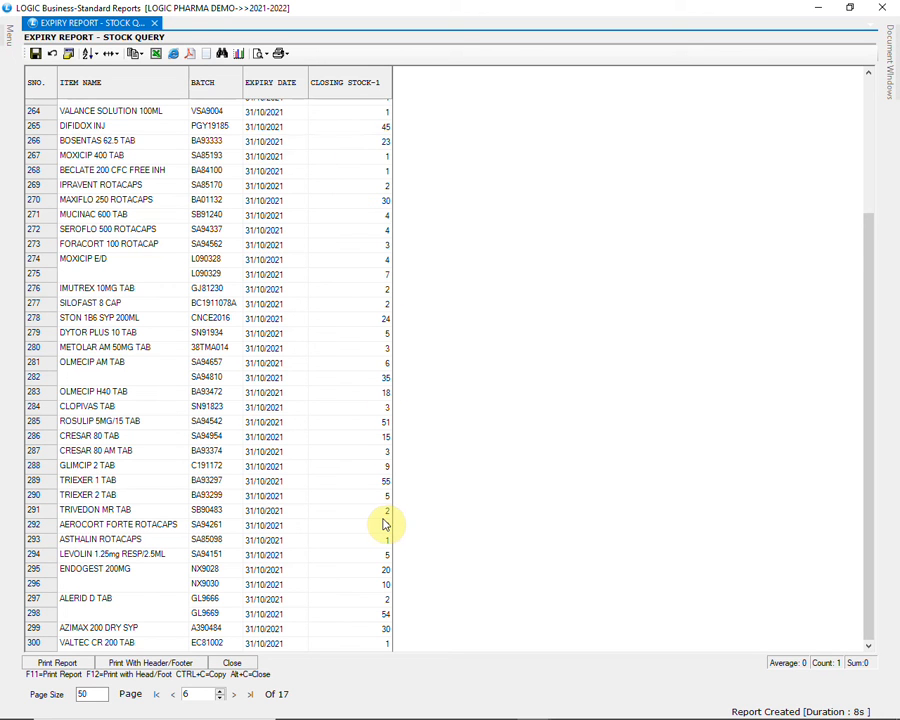
{"action": "scroll", "coordinate": [340, 477], "scroll_direction": "up", "scroll_amount": 2}
{"action": "scroll", "coordinate": [340, 477], "scroll_direction": "up", "scroll_amount": 3}
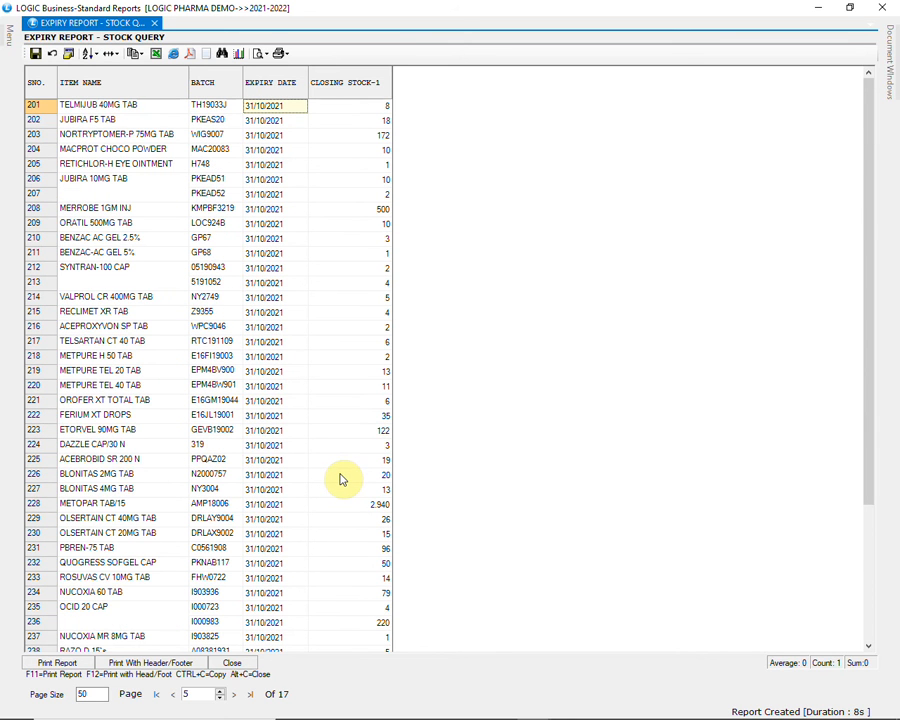
Leave the expiry report and open a new Purchase Return document
{"action": "left_click", "coordinate": [882, 9]}
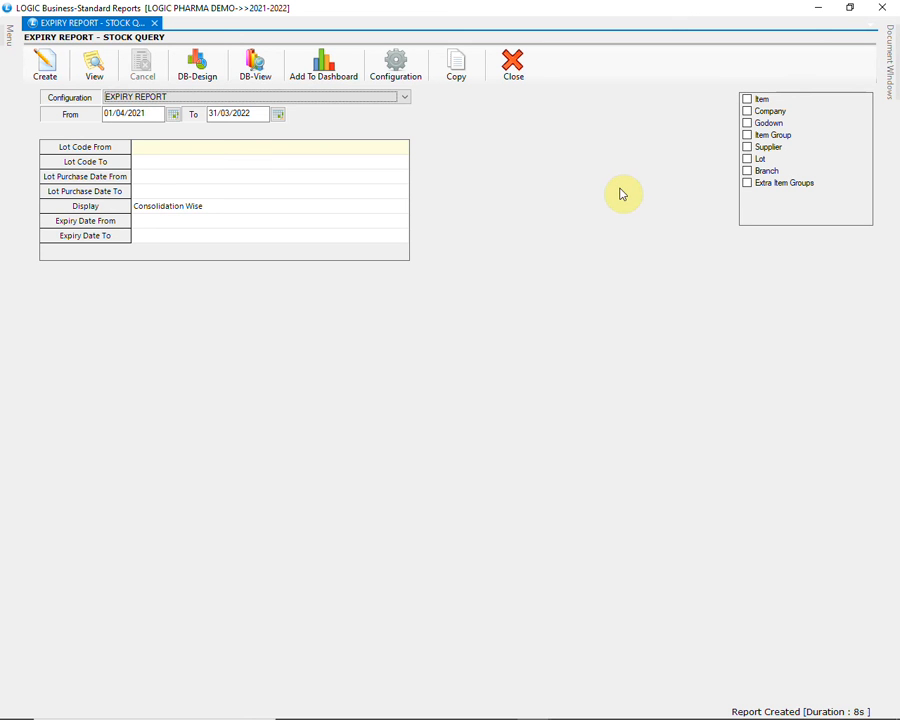
{"action": "left_click", "coordinate": [818, 7]}
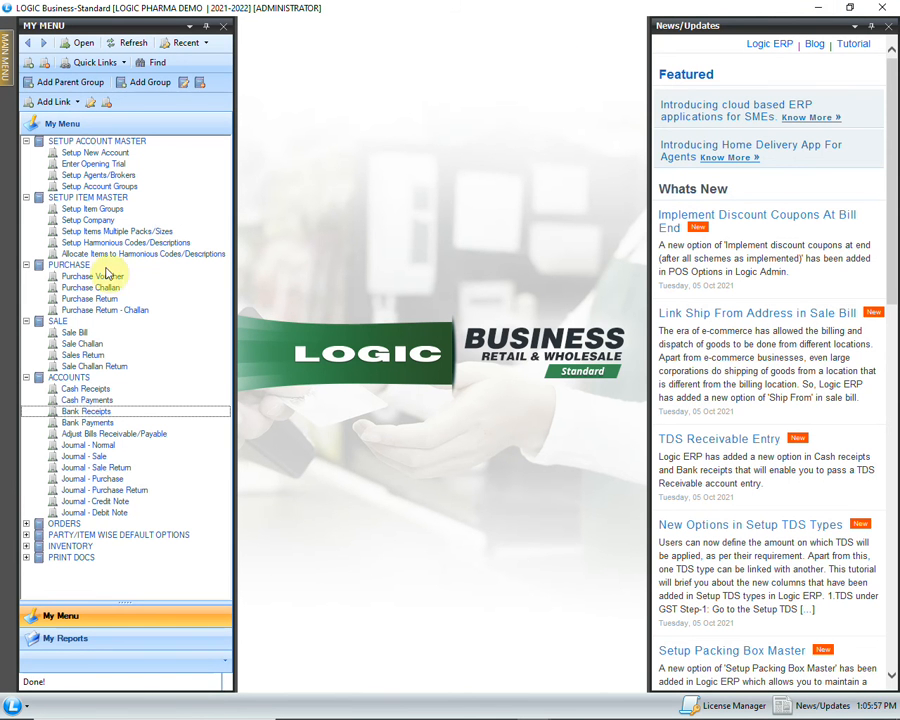
{"action": "left_click", "coordinate": [104, 300]}
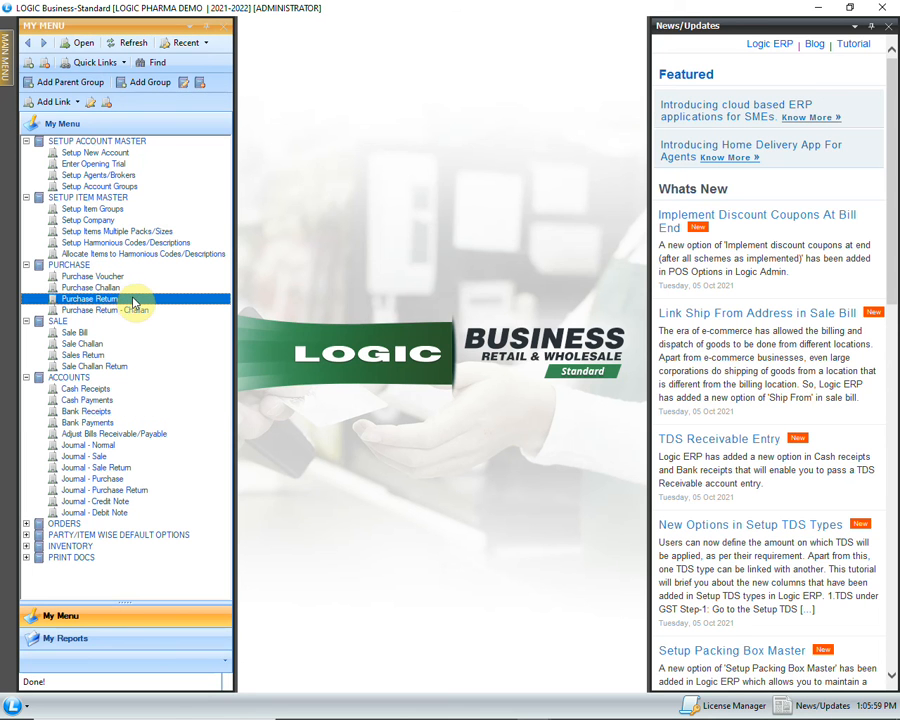
{"action": "double_click", "coordinate": [133, 302]}
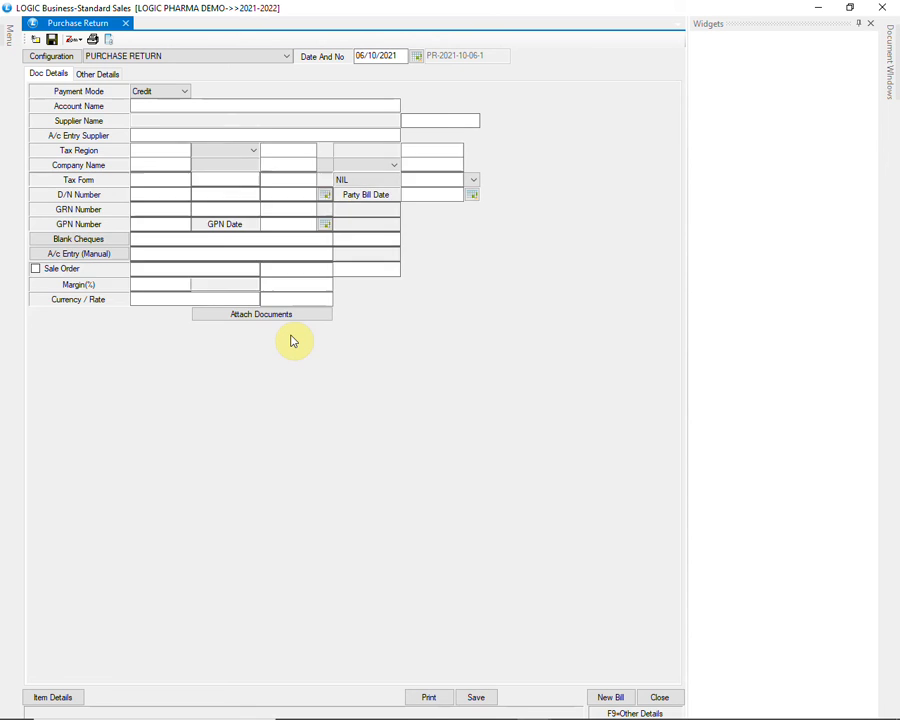
Set the purchase return's account to ALKEM LABORATORIES LIMITED JALANDHAR (KR) with Credit payment mode
{"action": "key", "text": "Return"}
{"action": "type", "text": "ALK"}
{"action": "key", "text": "Down"}
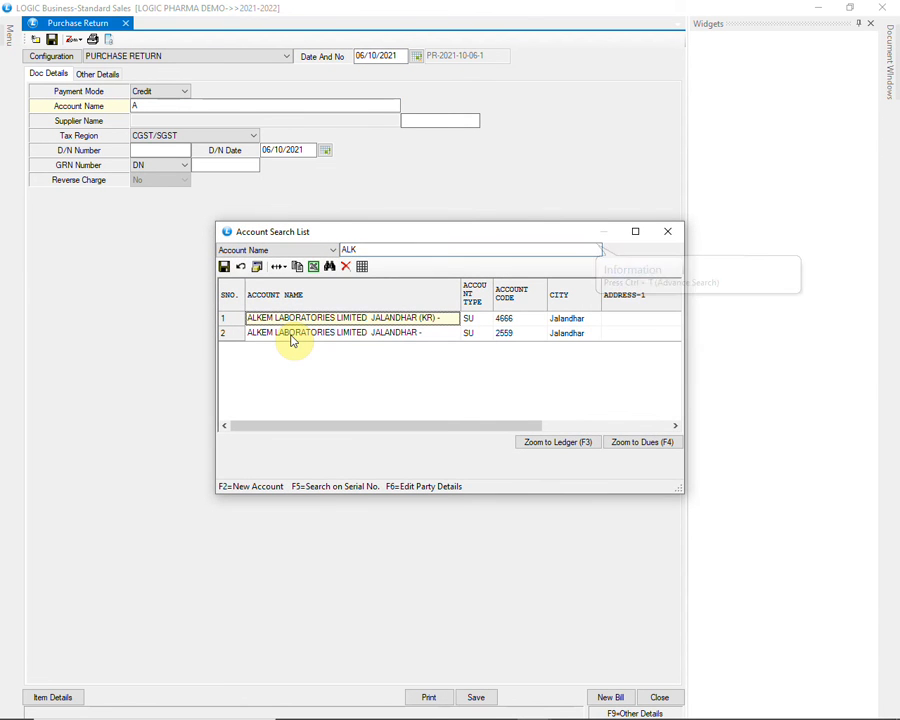
{"action": "key", "text": "Return"}
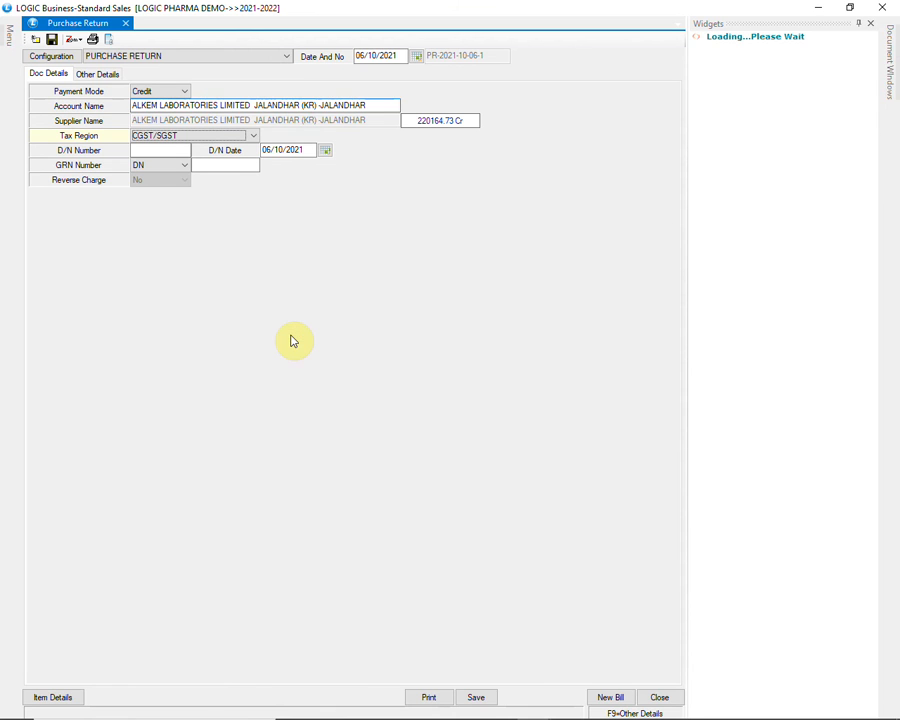
Complete the purchase return header with CGST/SGST tax region and reference number 1, and proceed to the item grid
{"action": "key", "text": "Return"}
{"action": "key", "text": "Return"}
{"action": "key", "text": "Return"}
{"action": "key", "text": "Return"}
{"action": "type", "text": "1"}
{"action": "key", "text": "Return"}
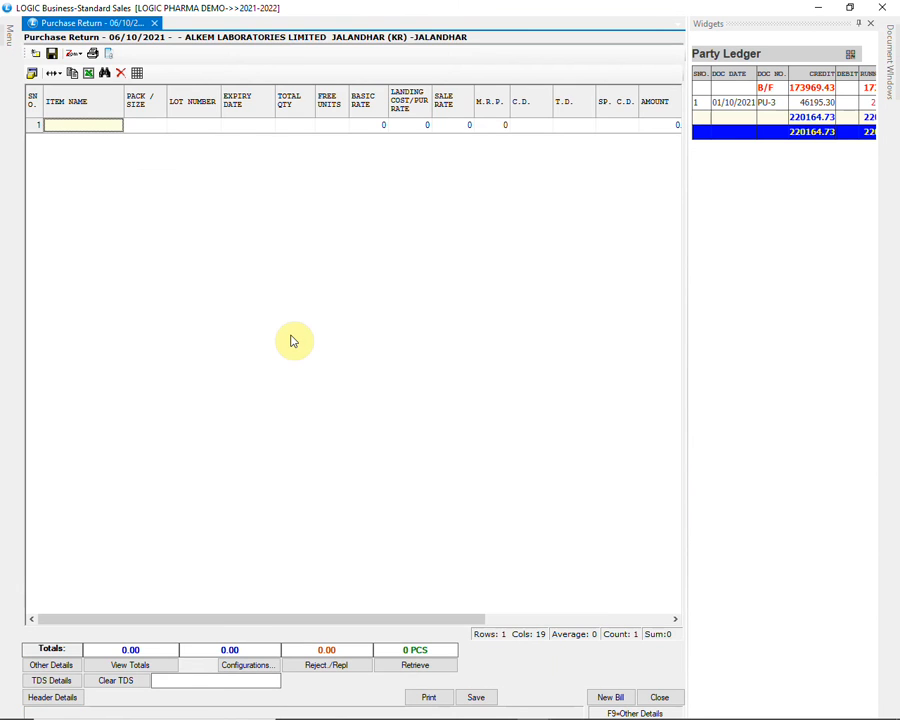
Start retrieving items into the purchase return with the Expiry option
{"action": "left_click", "coordinate": [412, 668]}
{"action": "left_click", "coordinate": [468, 292]}
{"action": "left_click", "coordinate": [468, 292]}
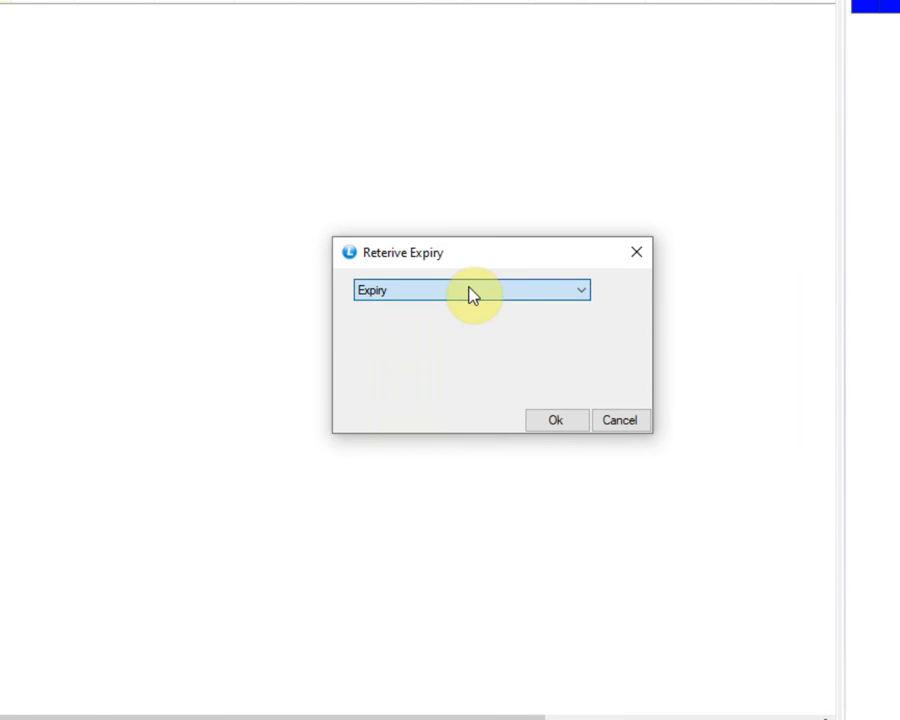
{"action": "left_click", "coordinate": [547, 425]}
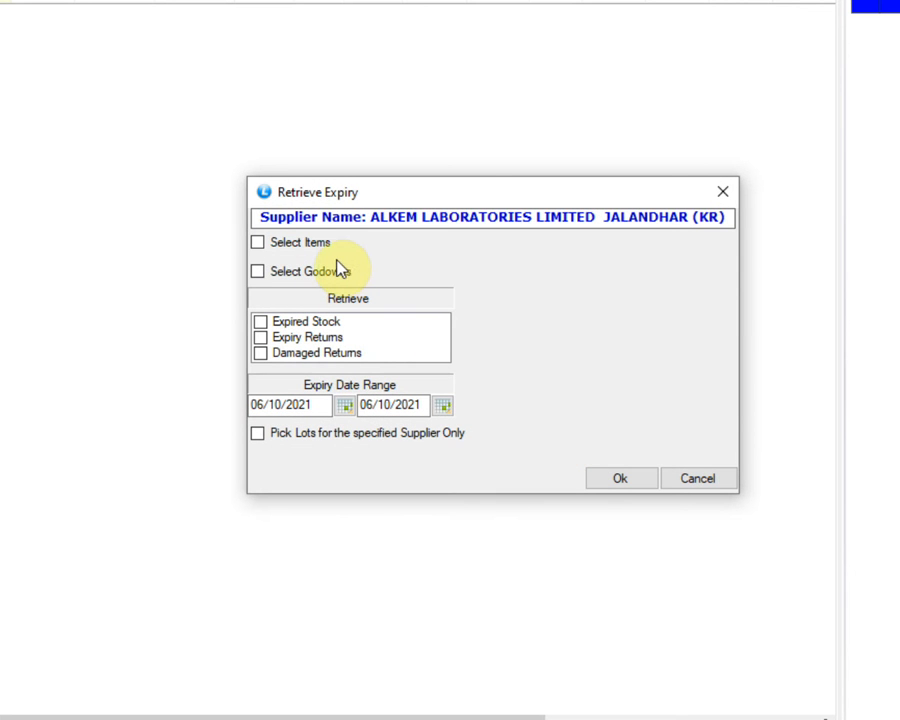
Set the expiry retrieval's item selection without ticking individual items, and include all godowns: (NIL), RETAIL and WHOLESALE
{"action": "left_click", "coordinate": [321, 248]}
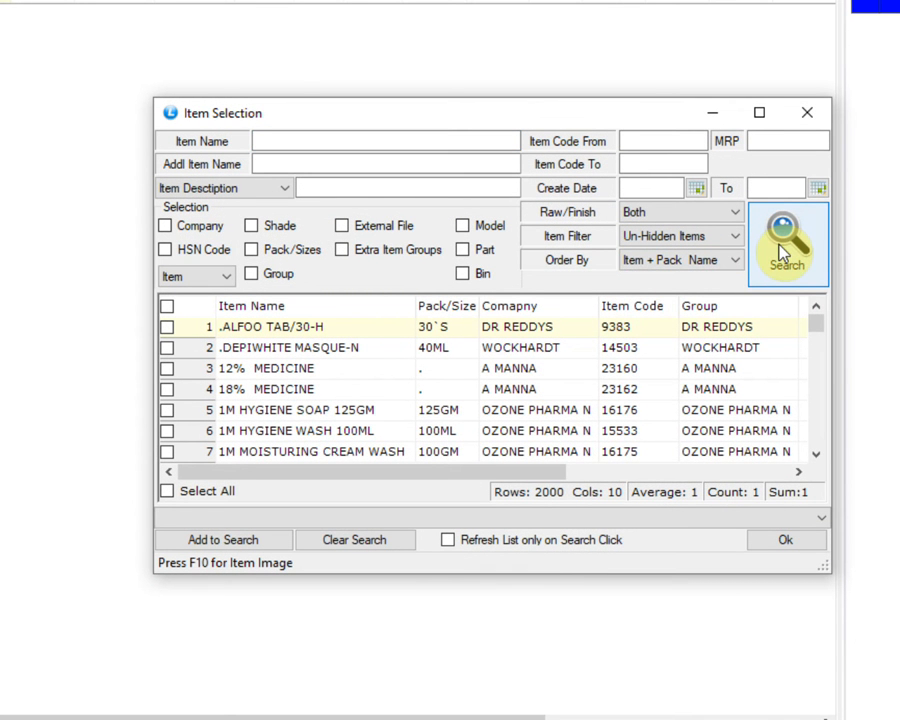
{"action": "left_click", "coordinate": [783, 252]}
{"action": "left_click", "coordinate": [786, 540]}
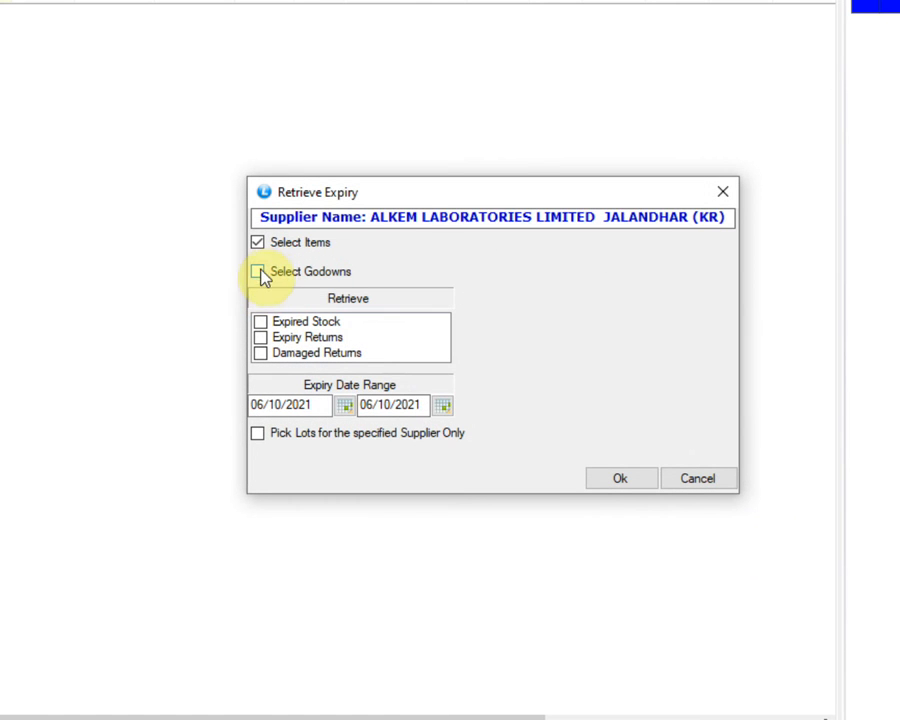
{"action": "left_click", "coordinate": [260, 273]}
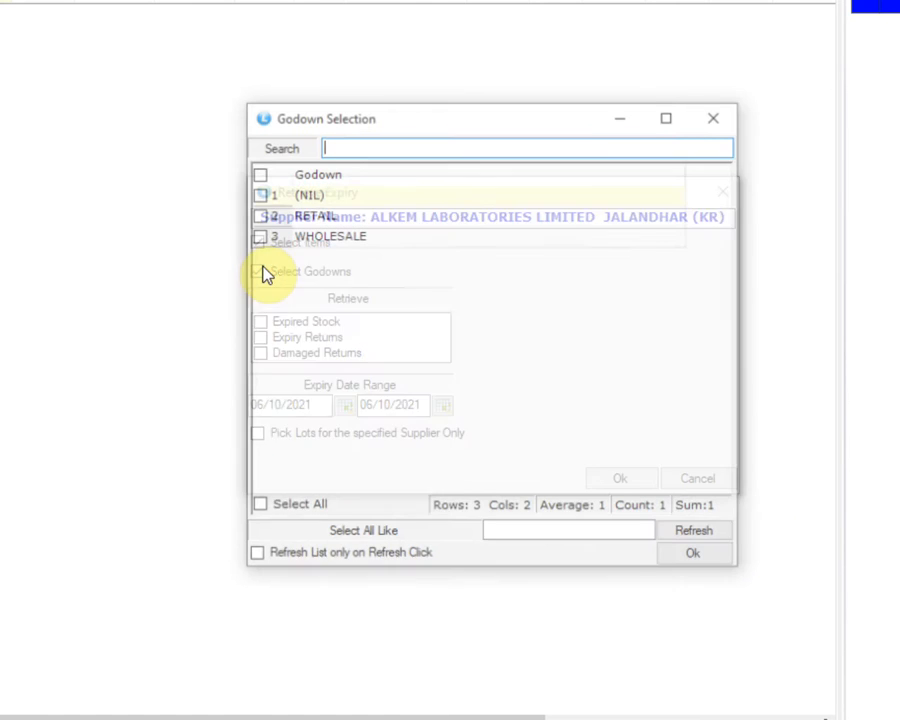
{"action": "left_click", "coordinate": [310, 508]}
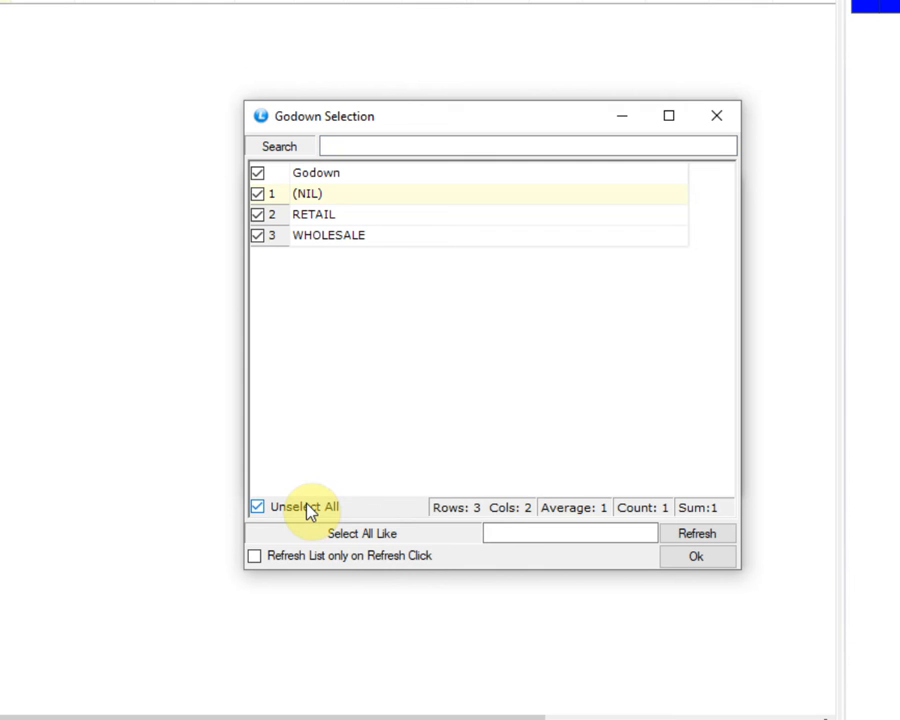
{"action": "left_click", "coordinate": [694, 563]}
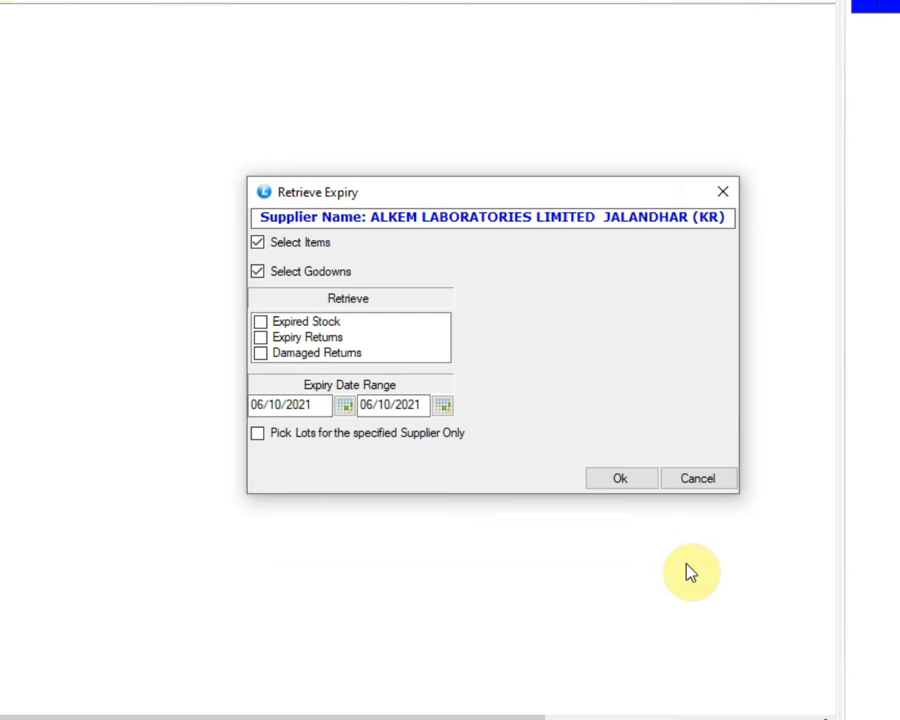
Retrieve Expired Stock with expiry date range 31/10/2021 to 31/10/2021, picking lots for the specified supplier only
{"action": "left_click", "coordinate": [263, 327]}
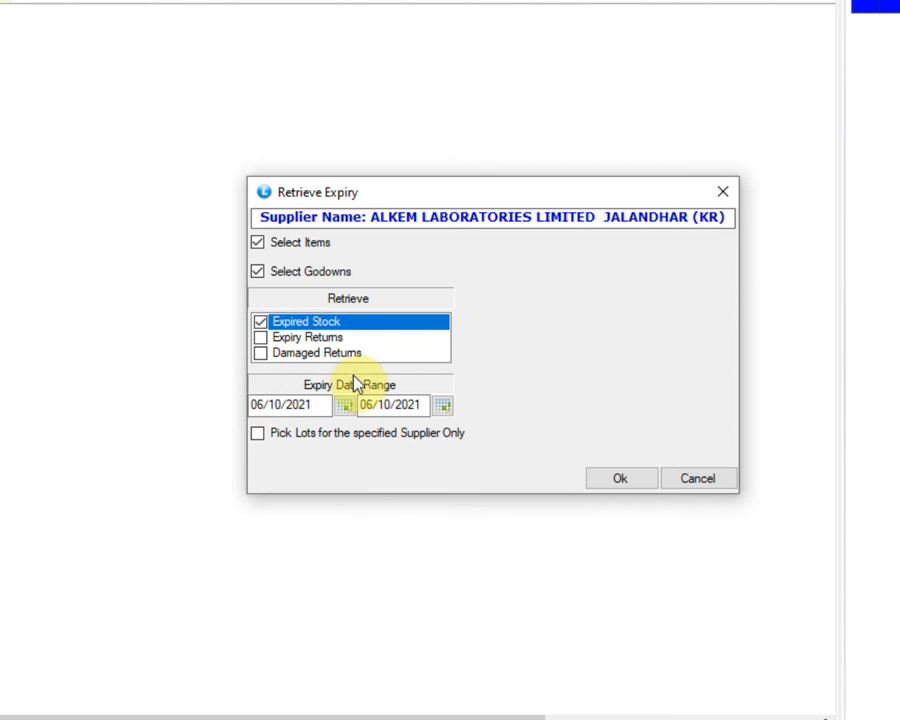
{"action": "left_click", "coordinate": [310, 404]}
{"action": "left_click_drag", "start_coordinate": [310, 405], "coordinate": [229, 420]}
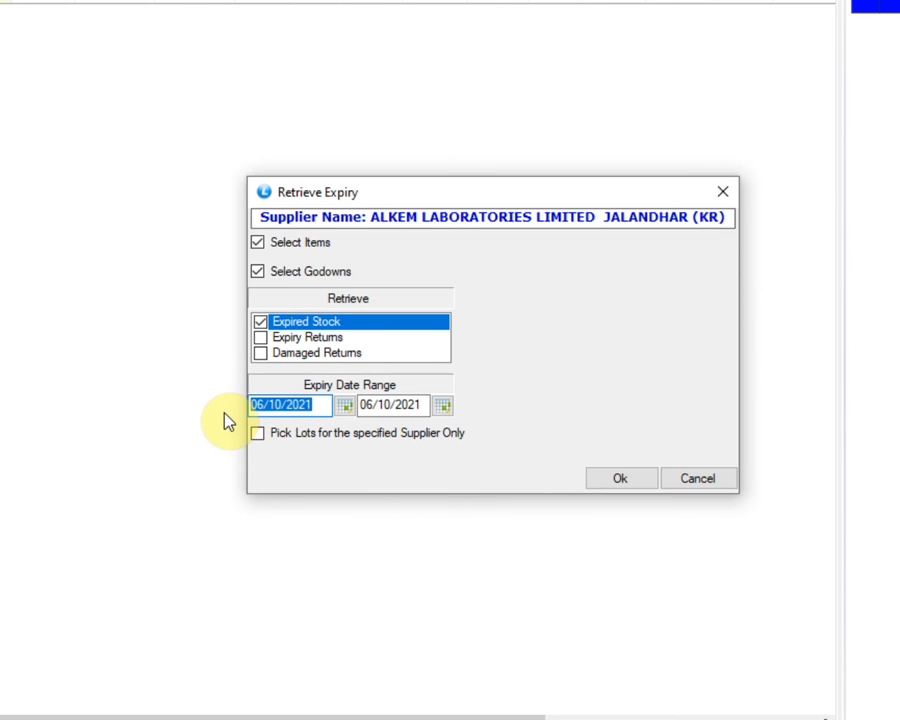
{"action": "type", "text": "31"}
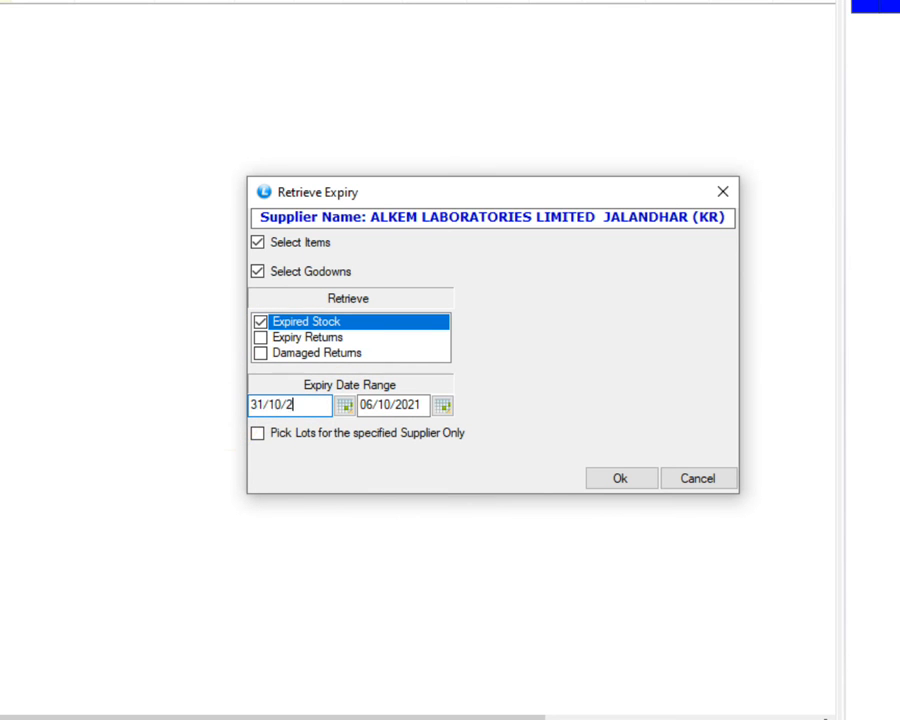
{"action": "key", "text": "Tab"}
{"action": "type", "text": "31/10/2021"}
{"action": "key", "text": "Tab"}
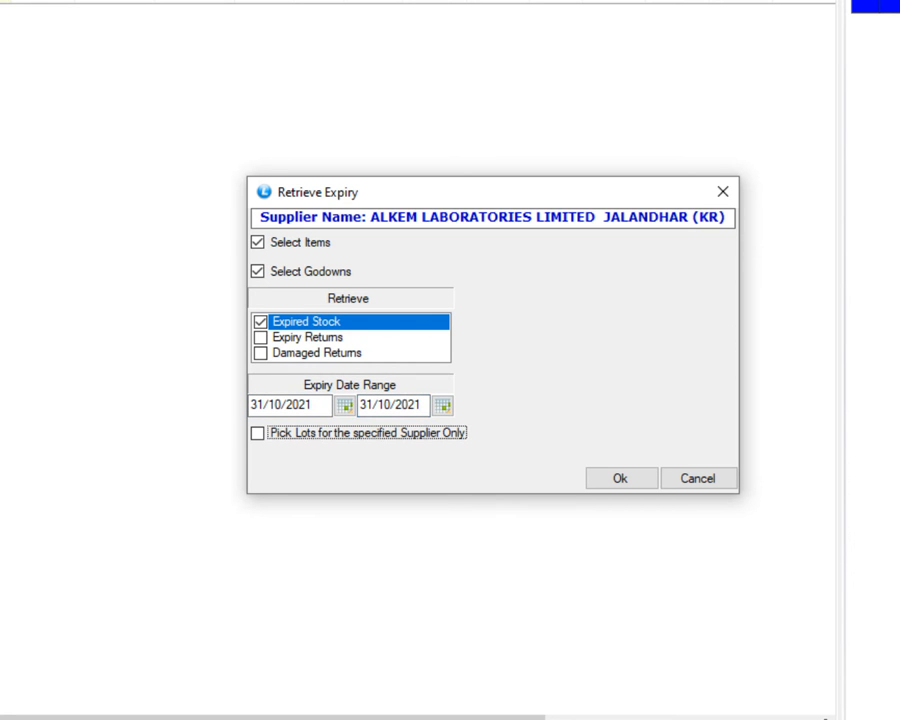
{"action": "left_click", "coordinate": [257, 433]}
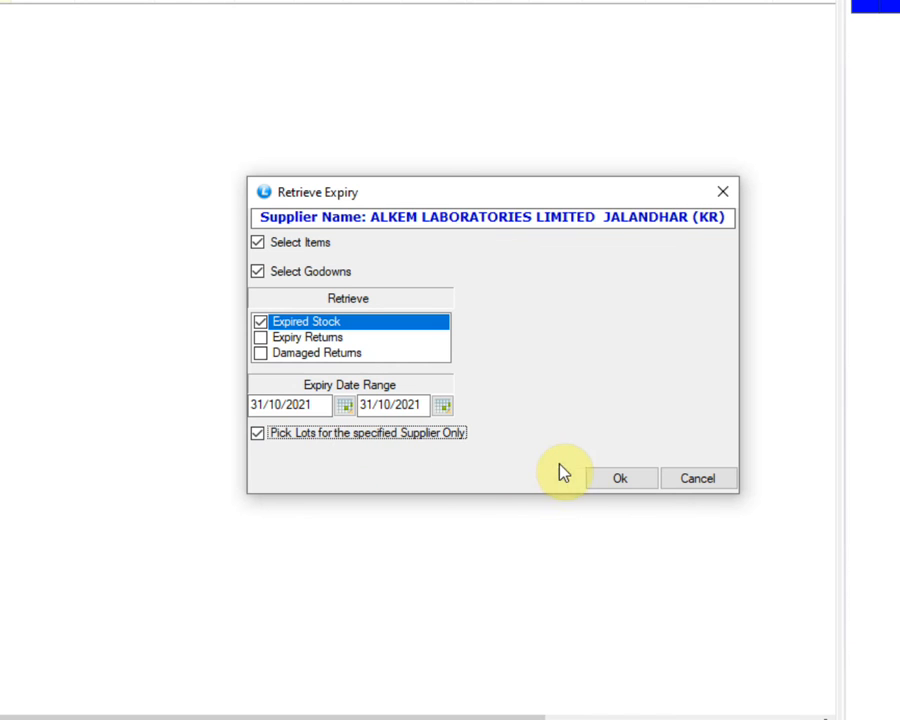
{"action": "left_click", "coordinate": [592, 474]}
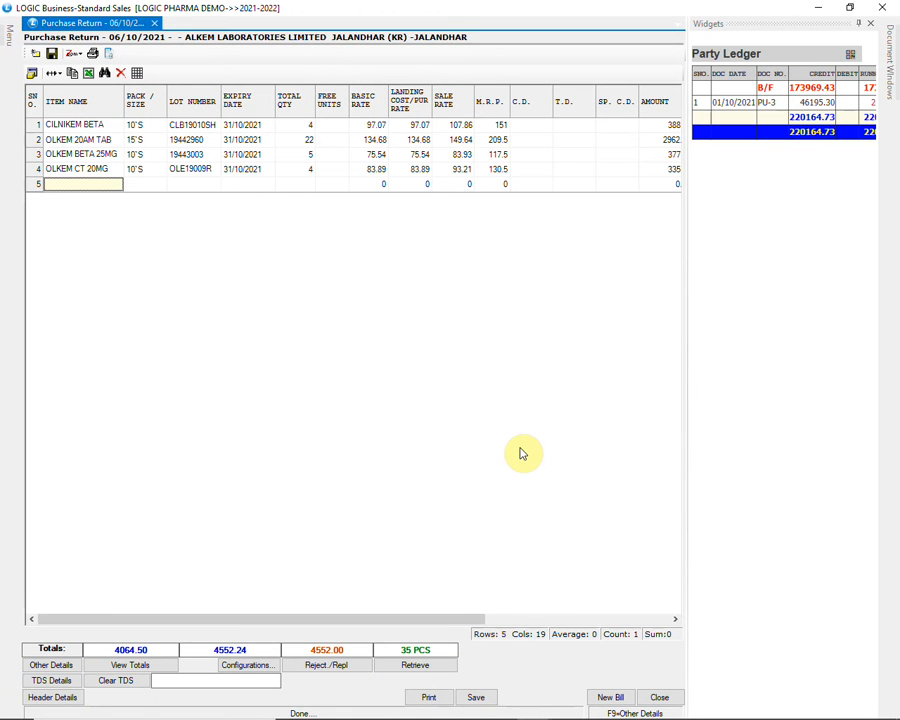
Review the retrieved expired items, save the purchase return voucher, and close the document window
{"action": "left_click_drag", "start_coordinate": [482, 619], "coordinate": [494, 620]}
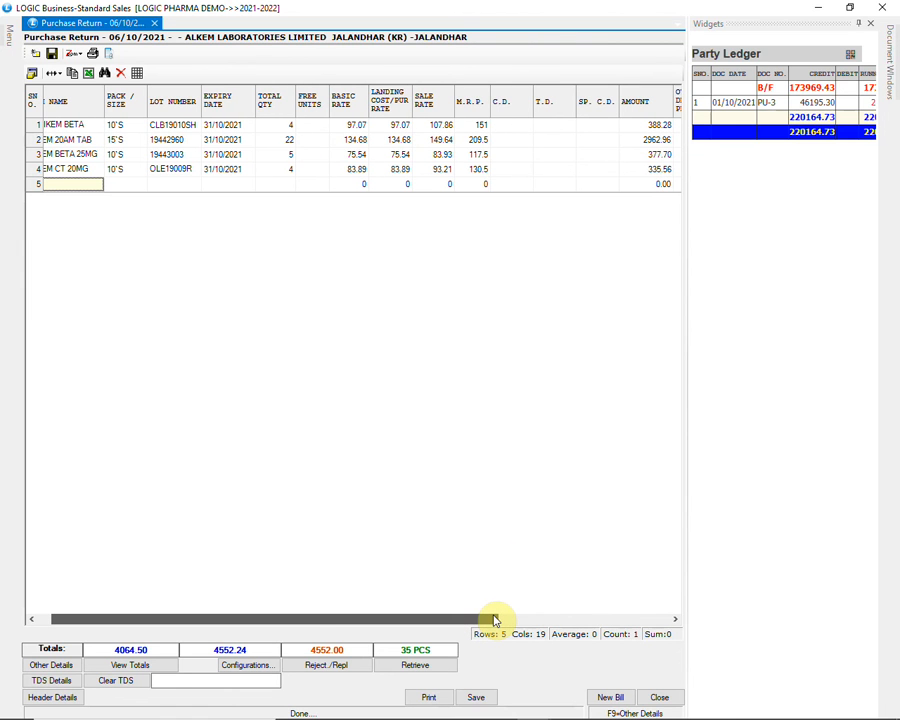
{"action": "left_click_drag", "start_coordinate": [494, 620], "coordinate": [477, 618]}
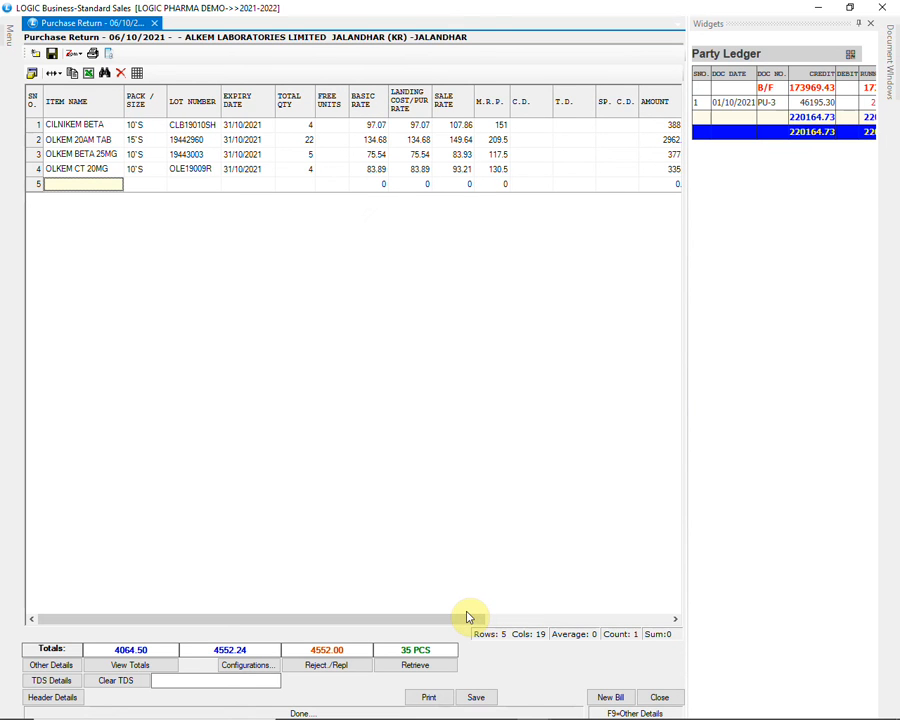
{"action": "left_click", "coordinate": [480, 698]}
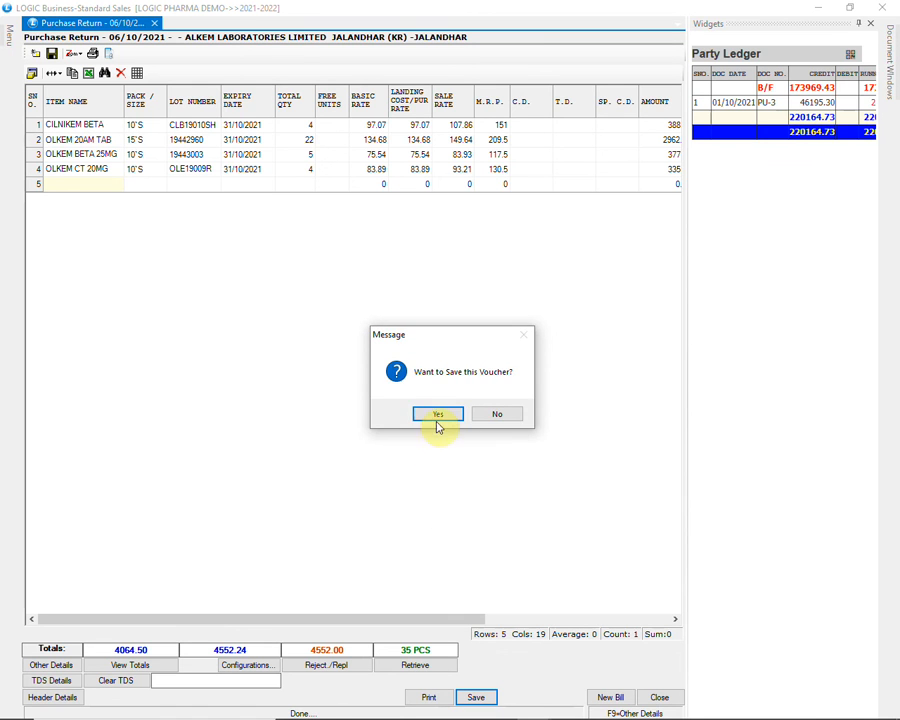
{"action": "left_click", "coordinate": [438, 412]}
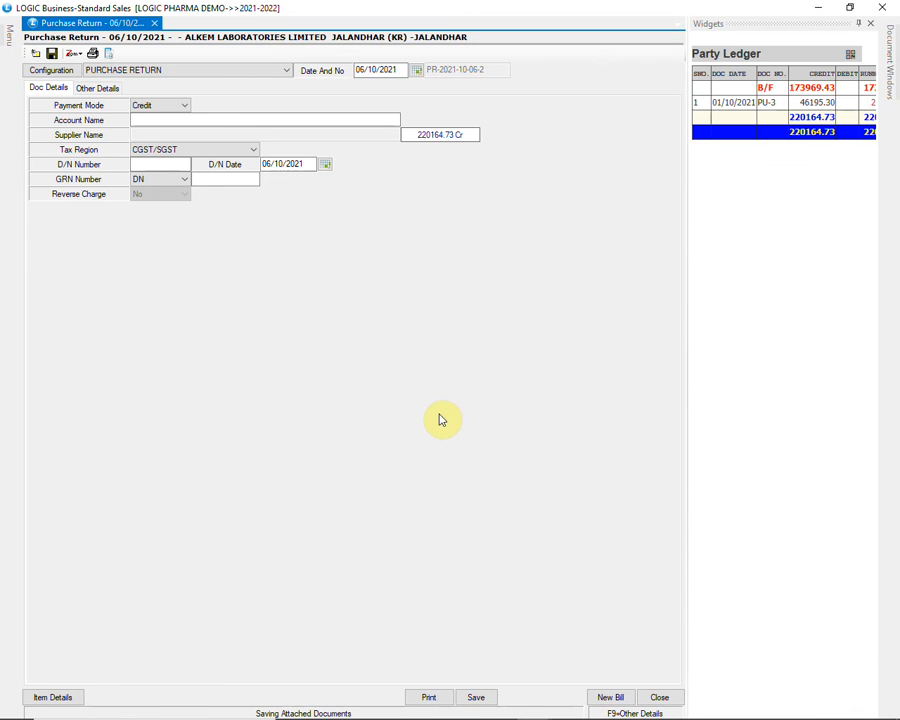
{"action": "left_click", "coordinate": [882, 7]}
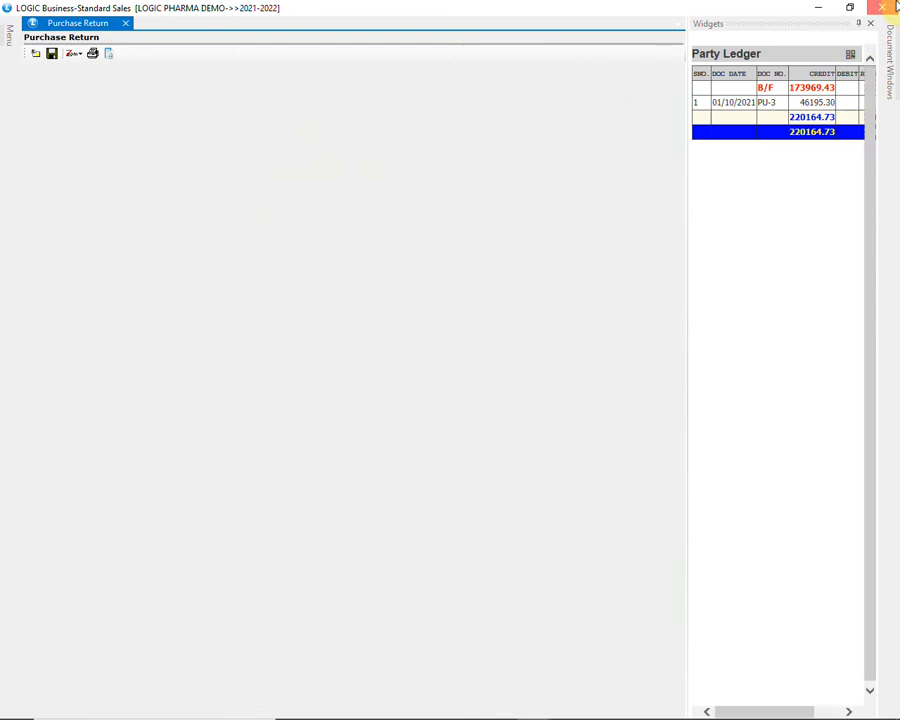
Open the Stock Query report and select the PRODUCT WISE STOCK AND SALE configuration
{"action": "left_click", "coordinate": [5, 75]}
{"action": "left_click", "coordinate": [112, 283]}
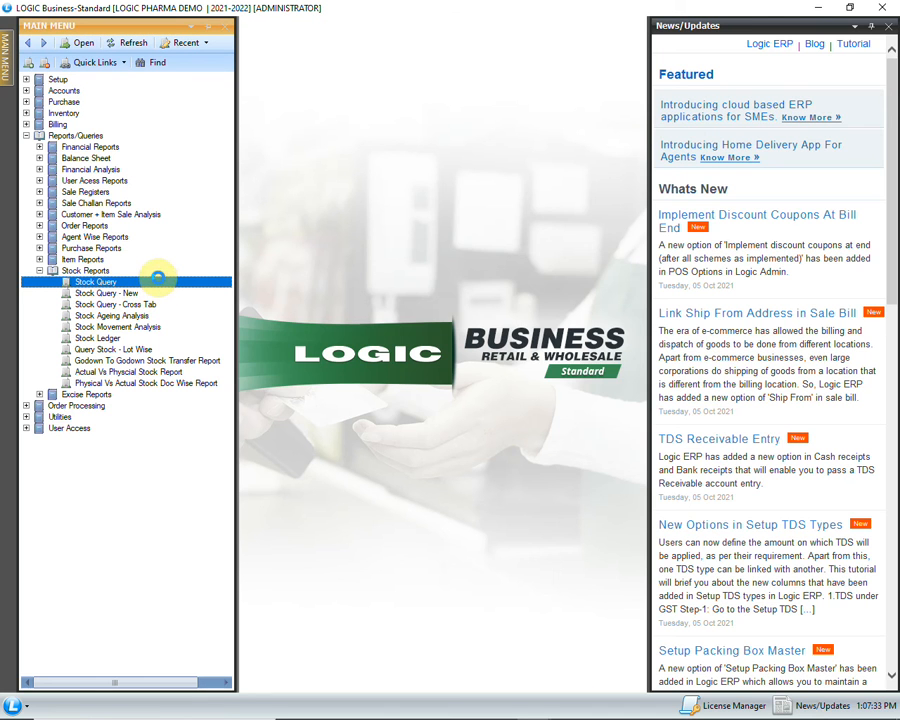
{"action": "double_click", "coordinate": [158, 283]}
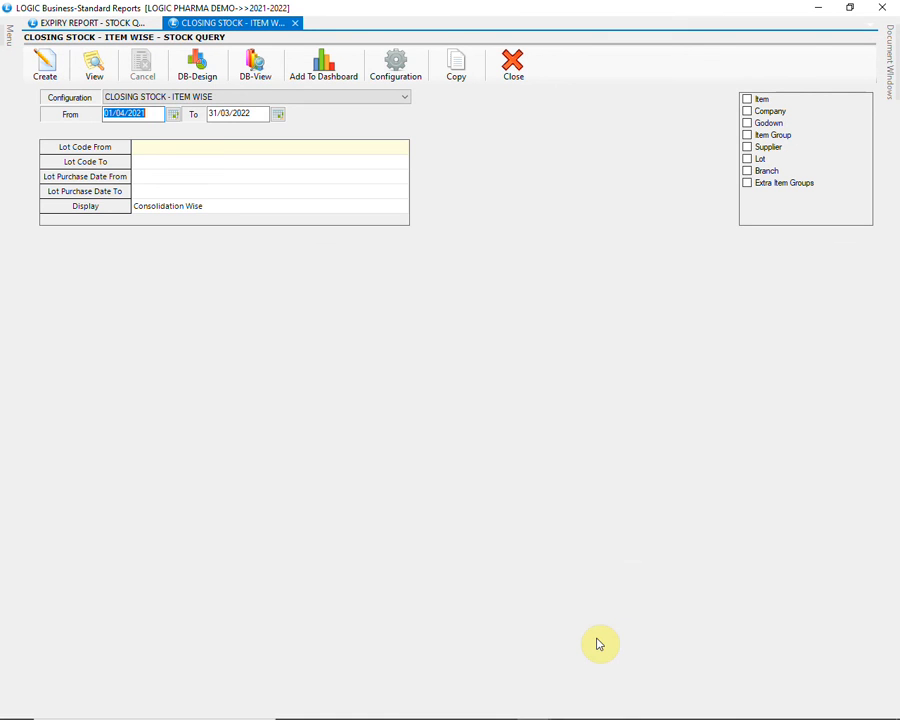
{"action": "left_click", "coordinate": [246, 100]}
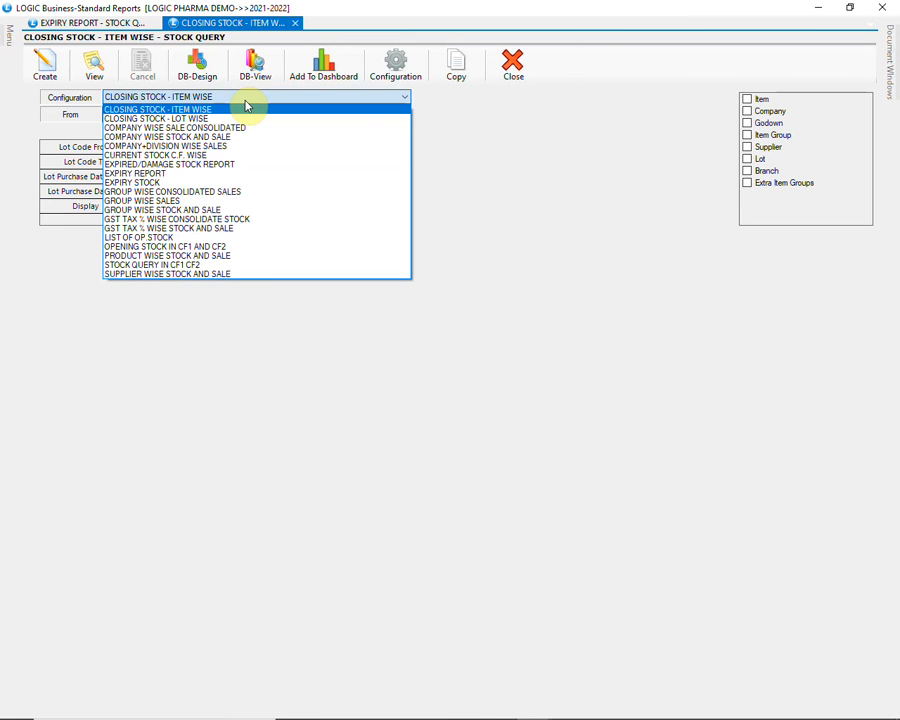
{"action": "left_click", "coordinate": [216, 259]}
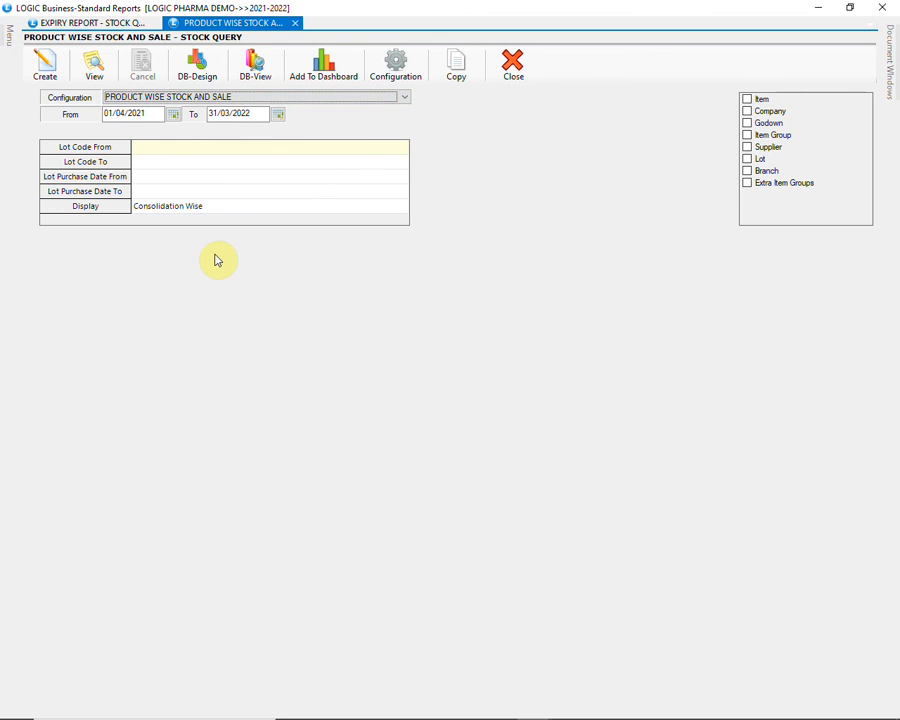
Filter the stock query to all companies matching ALKEM and create the report
{"action": "left_click", "coordinate": [754, 113]}
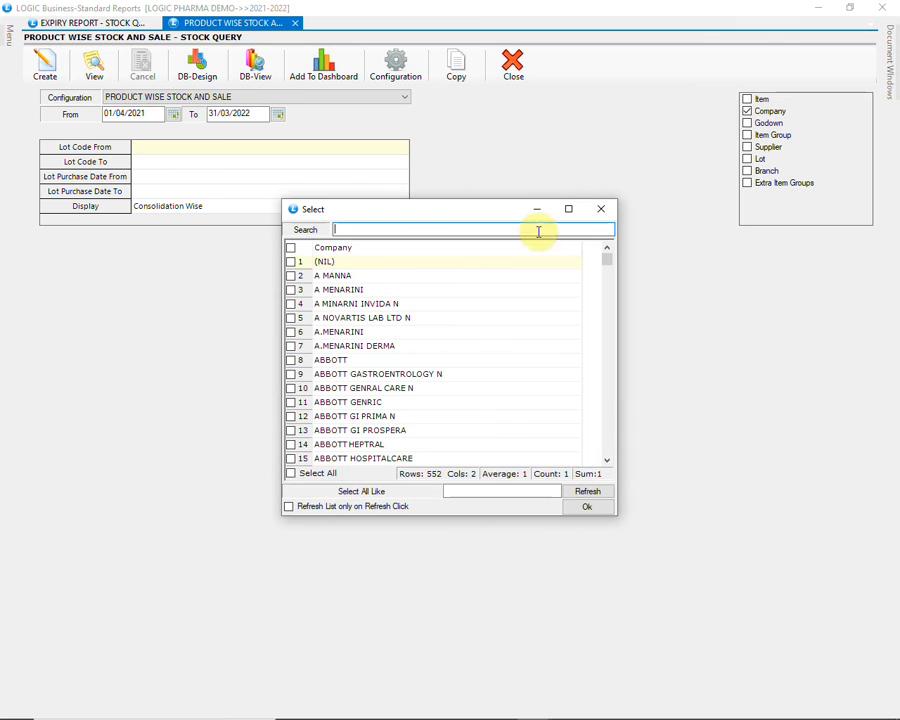
{"action": "type", "text": "ALKEM"}
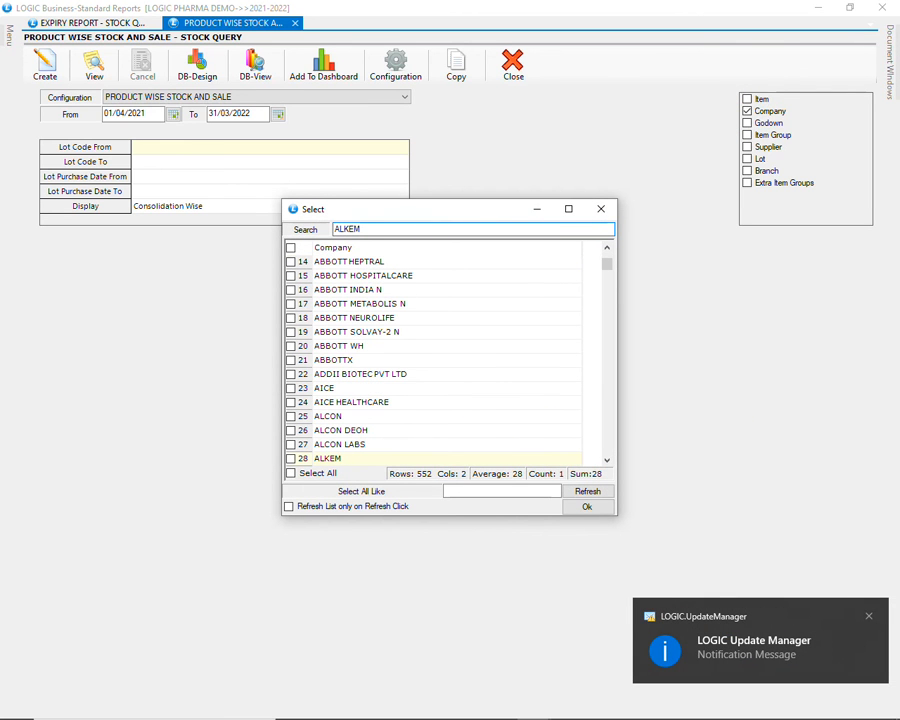
{"action": "left_click", "coordinate": [601, 495]}
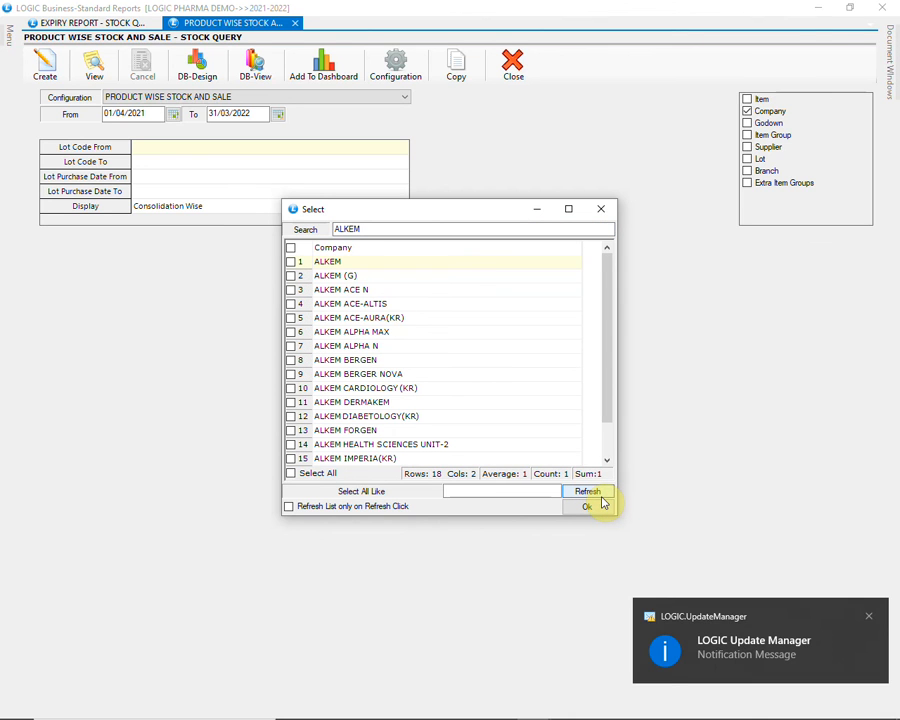
{"action": "left_click", "coordinate": [330, 473]}
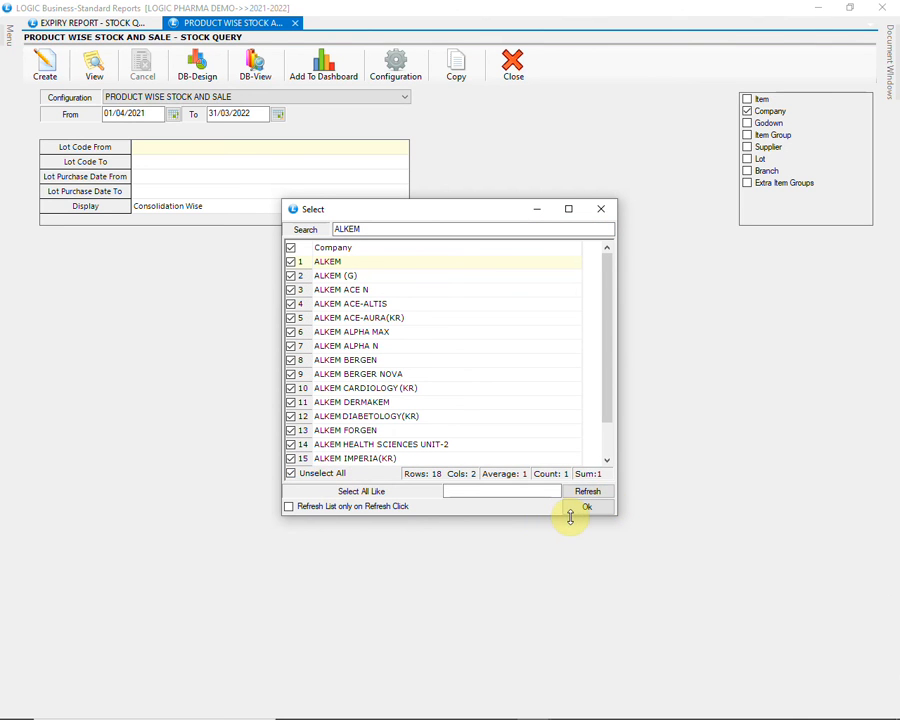
{"action": "left_click", "coordinate": [576, 512]}
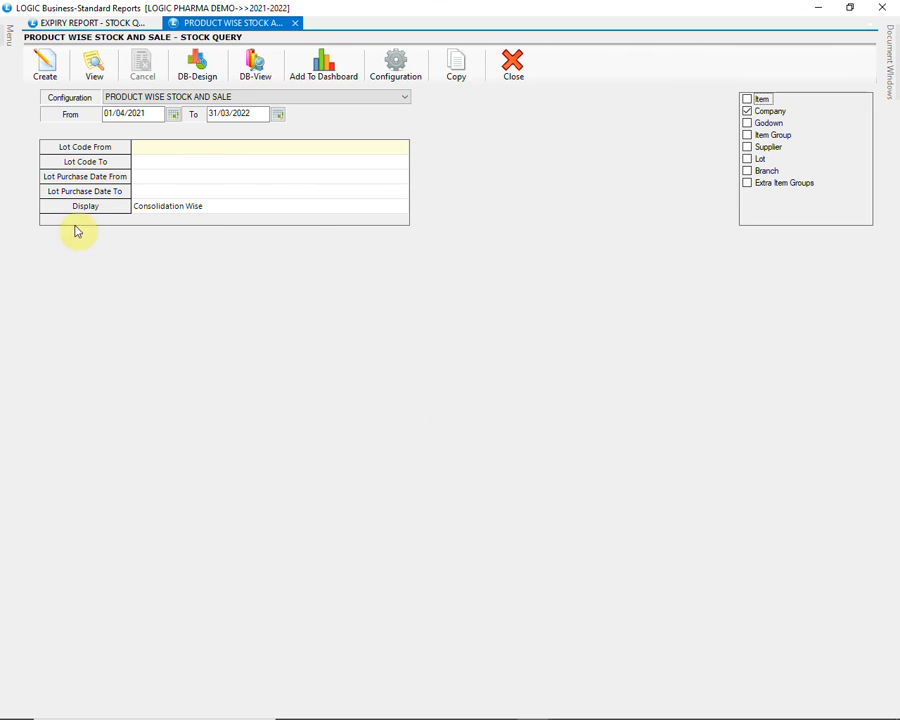
{"action": "left_click", "coordinate": [46, 70]}
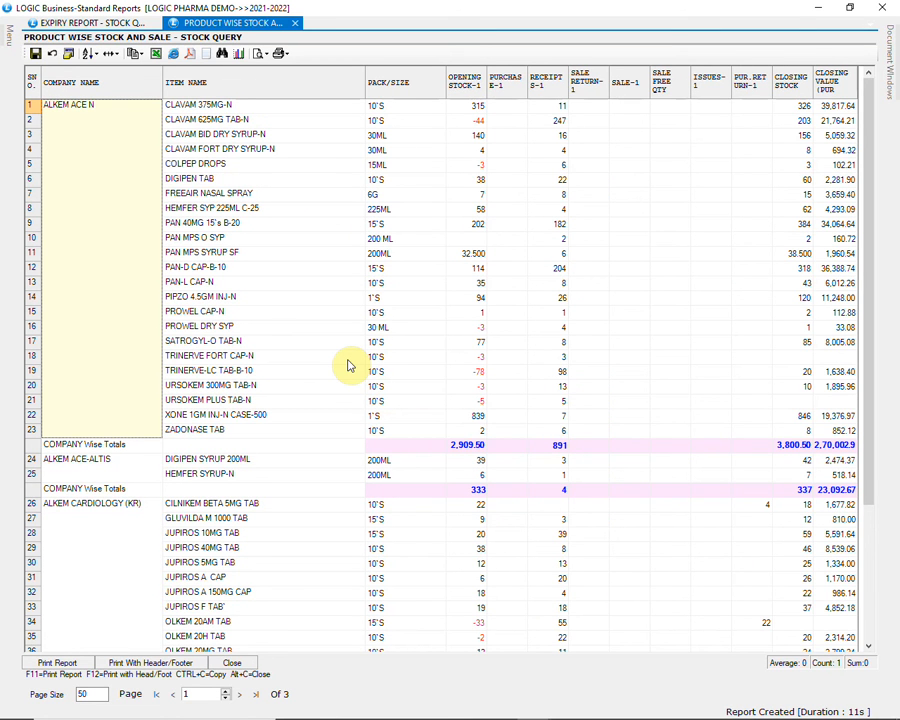
Examine the opening stock, purchase, sale, purchase return and closing stock figures across all pages of the ALKEM report
{"action": "left_click", "coordinate": [348, 365]}
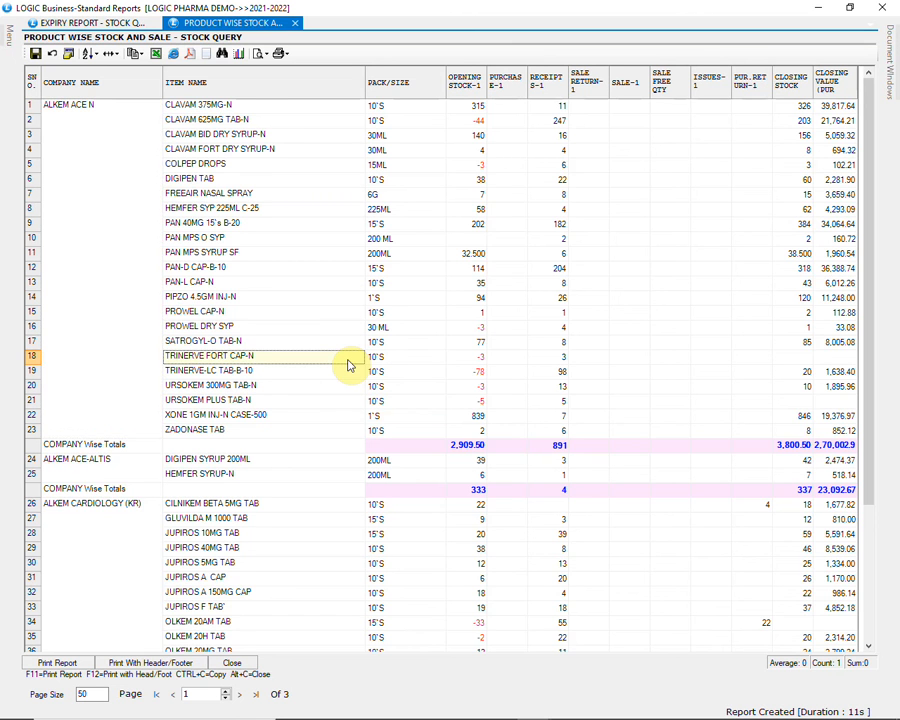
{"action": "scroll", "coordinate": [348, 365], "scroll_direction": "down", "scroll_amount": 5}
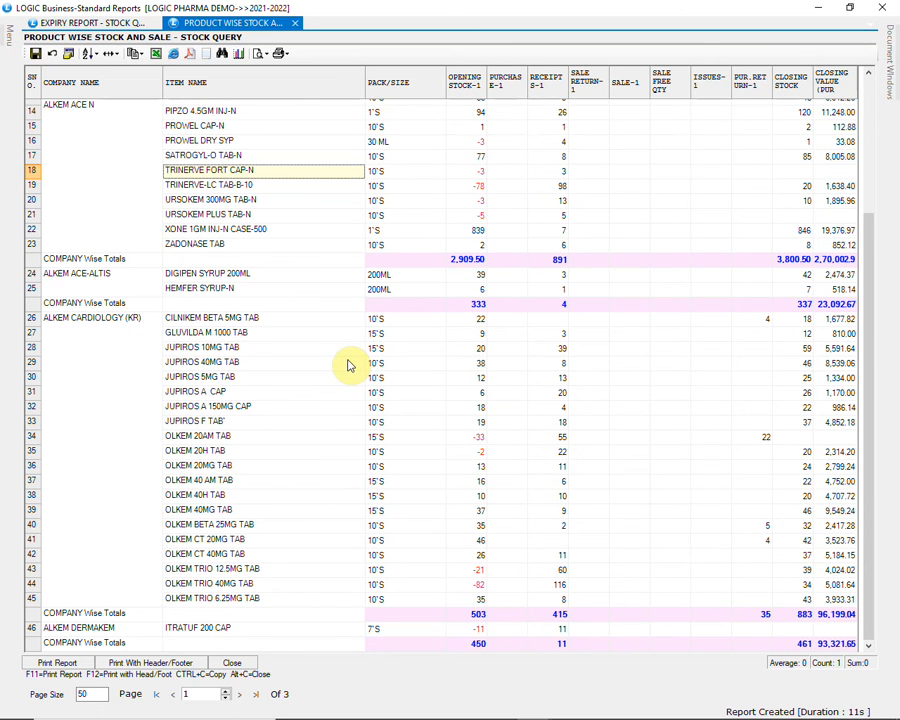
{"action": "scroll", "coordinate": [348, 365], "scroll_direction": "down", "scroll_amount": 5}
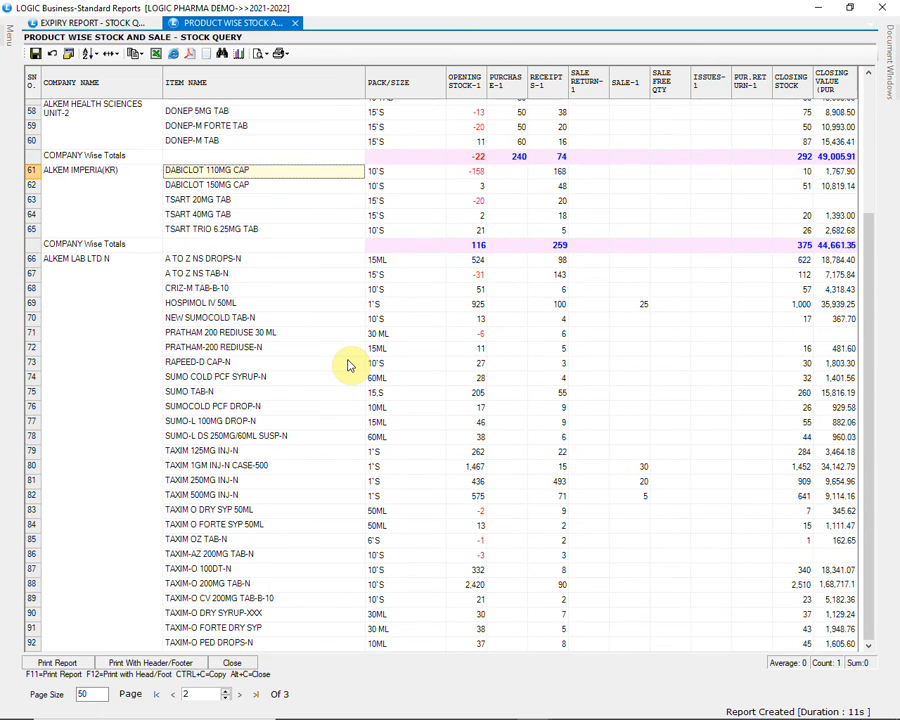
{"action": "scroll", "coordinate": [348, 365], "scroll_direction": "down", "scroll_amount": 5}
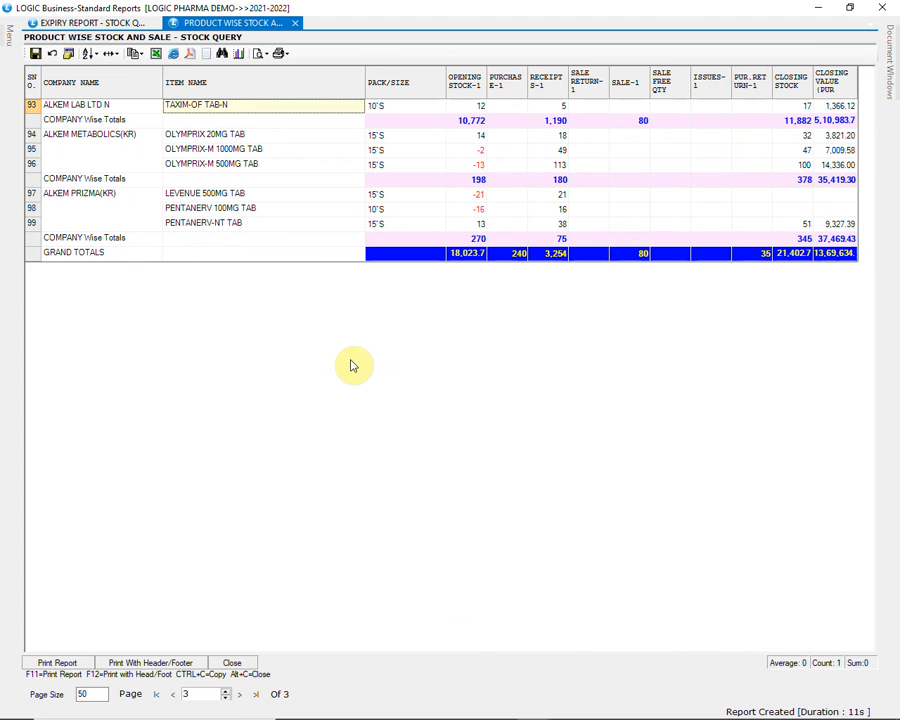
{"action": "scroll", "coordinate": [355, 363], "scroll_direction": "up", "scroll_amount": 5}
{"action": "left_click", "coordinate": [590, 488]}
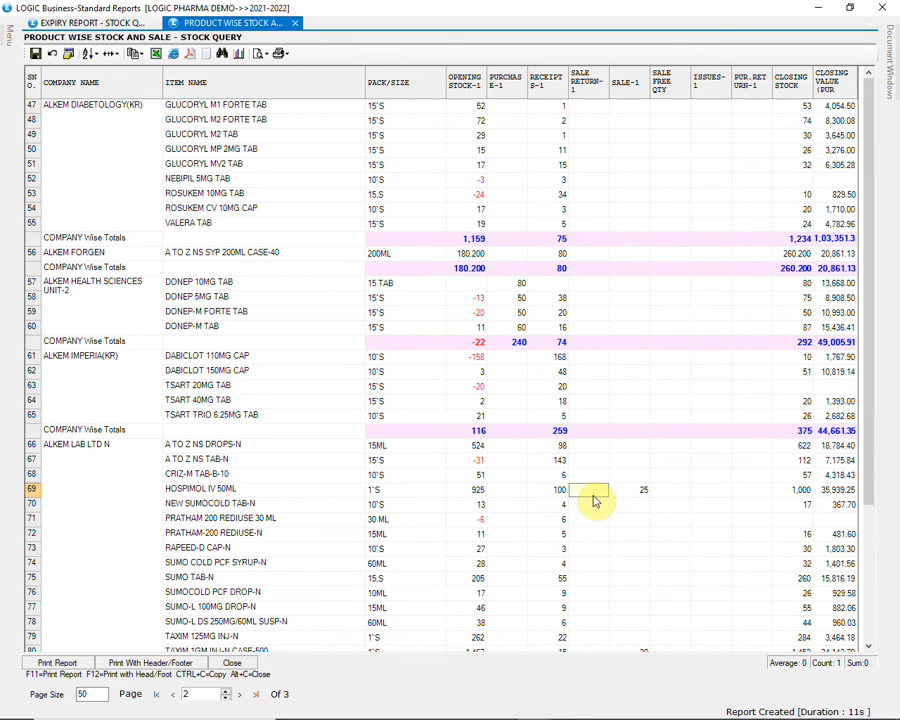
{"action": "scroll", "coordinate": [595, 501], "scroll_direction": "down", "scroll_amount": 3}
{"action": "scroll", "coordinate": [594, 499], "scroll_direction": "down", "scroll_amount": 2}
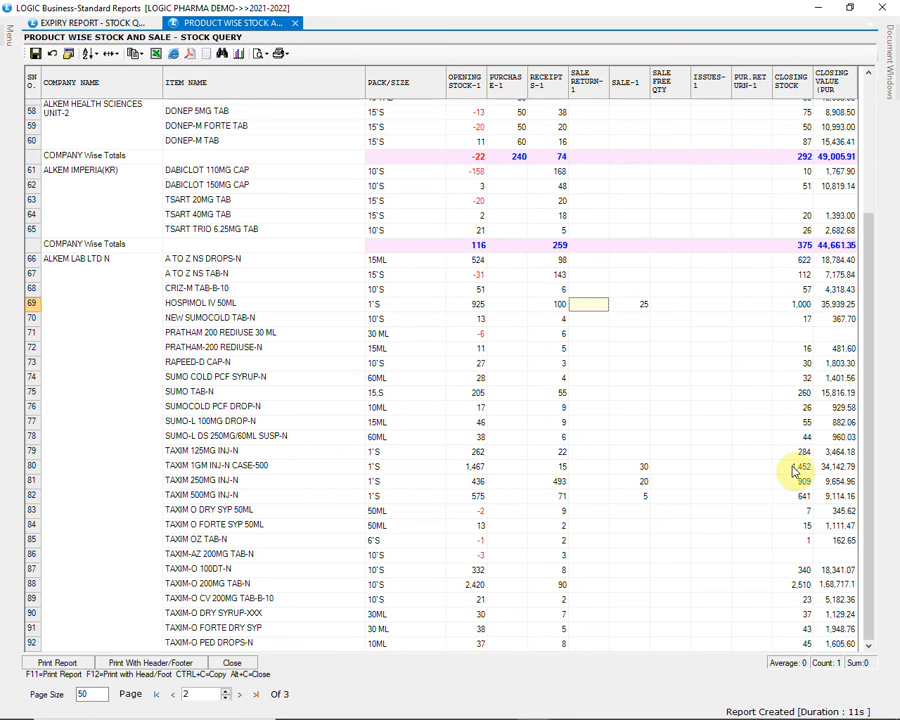
{"action": "left_click", "coordinate": [795, 527]}
{"action": "key", "text": "Page_Down"}
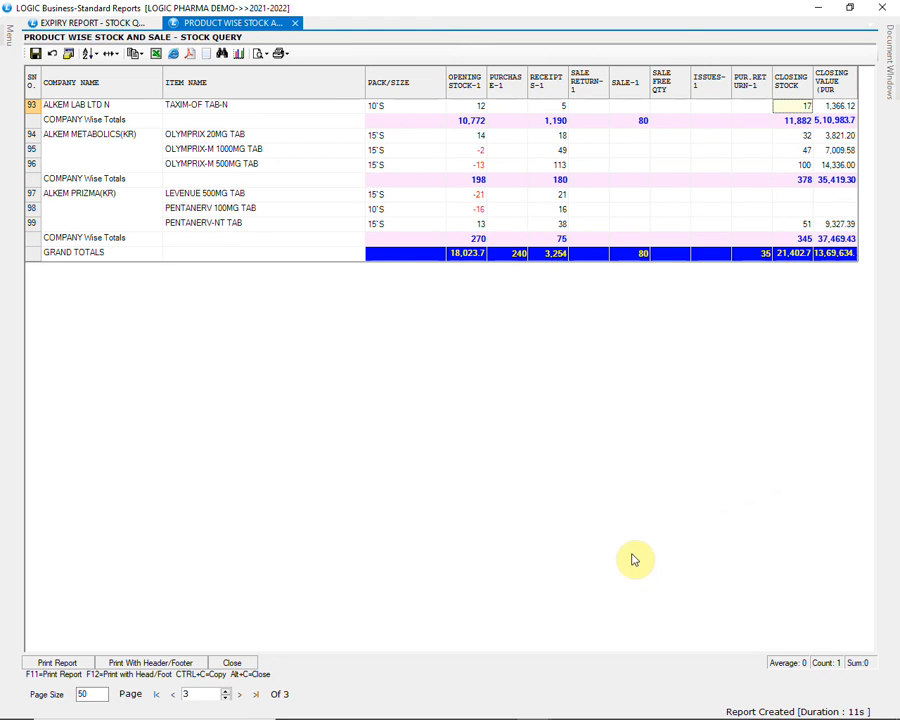
Close the current stock report, switch the stock query to the CLOSING STOCK - LOT WISE configuration, and create the report
{"action": "left_click", "coordinate": [234, 663]}
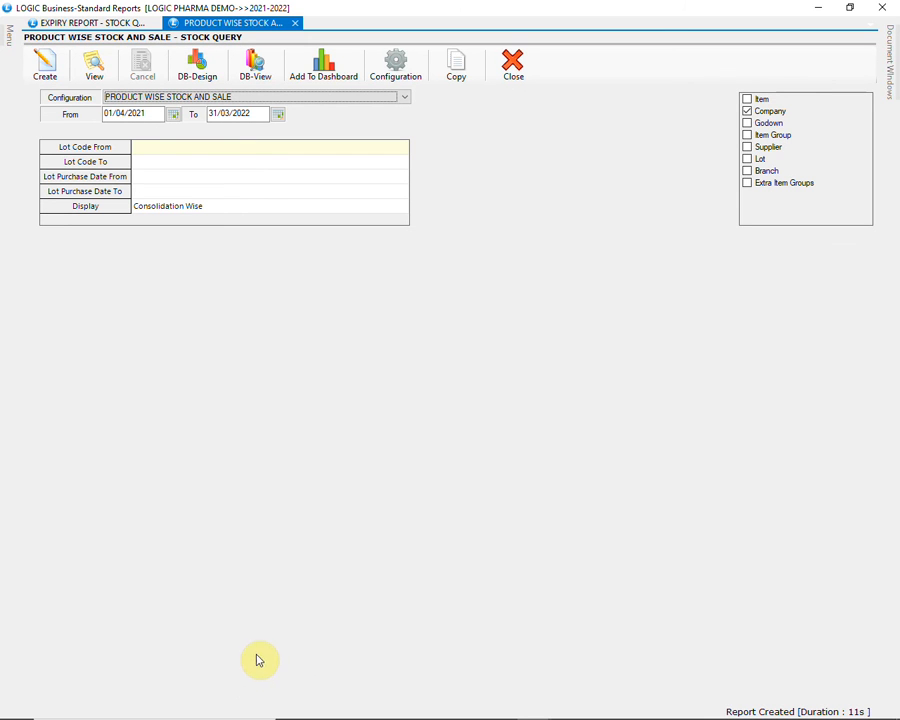
{"action": "left_click", "coordinate": [261, 104]}
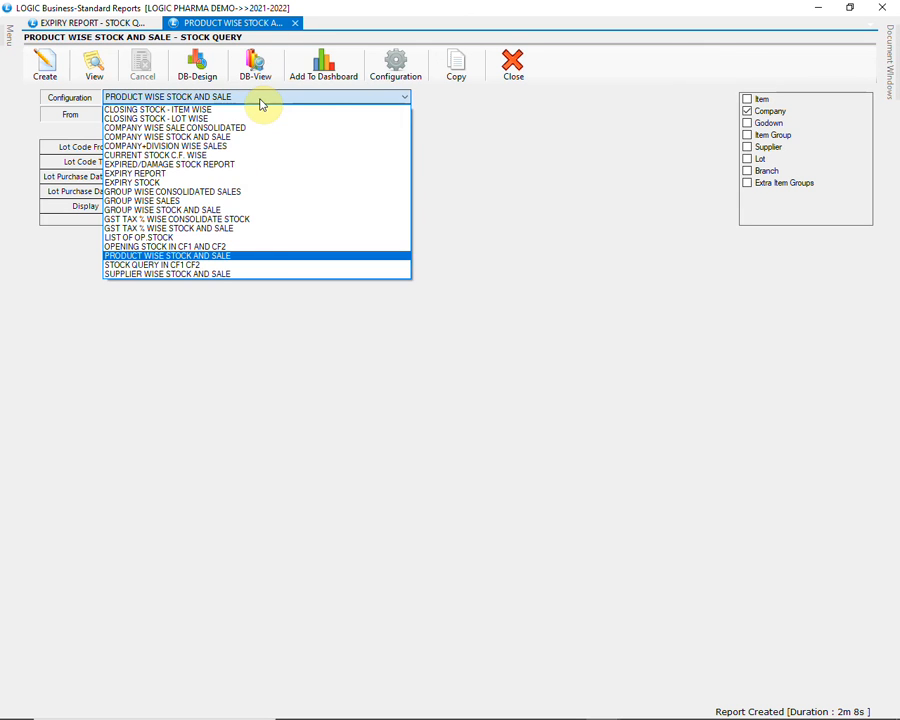
{"action": "left_click", "coordinate": [240, 120]}
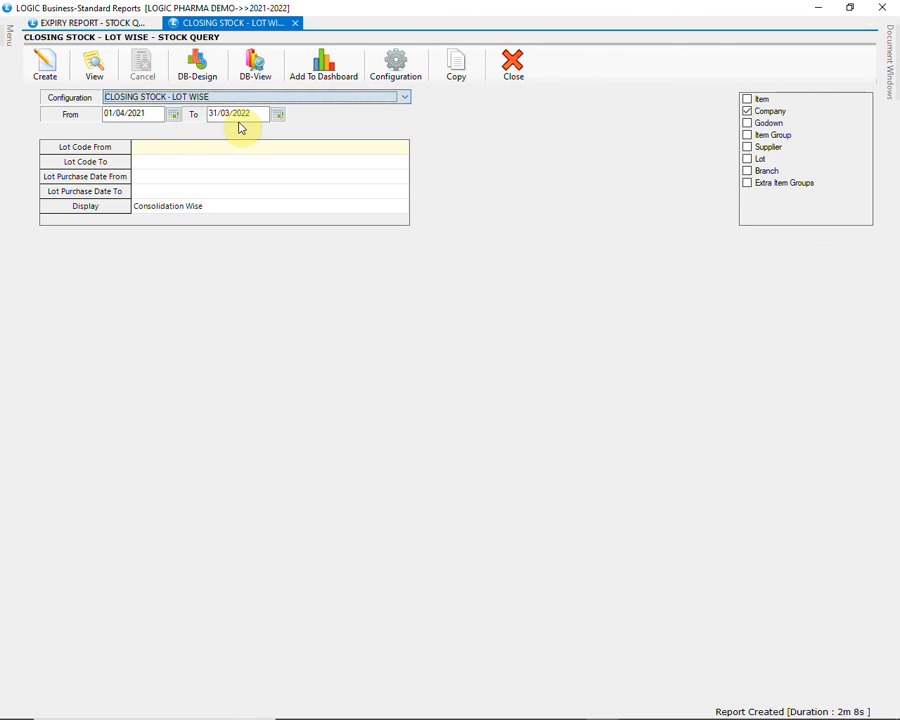
{"action": "left_click", "coordinate": [47, 68]}
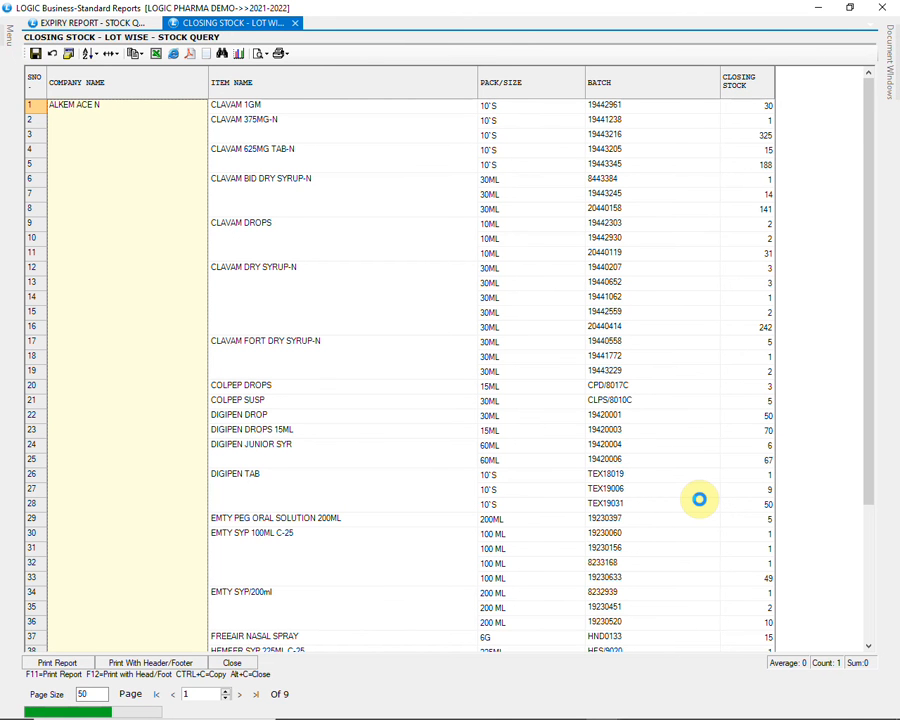
Examine the lot-wise closing stock of the ALKEM ACE N items, comparing the separate batches of DIGIPEN TAB
{"action": "scroll", "coordinate": [700, 501], "scroll_direction": "down", "scroll_amount": 5}
{"action": "scroll", "coordinate": [701, 504], "scroll_direction": "up", "scroll_amount": 5}
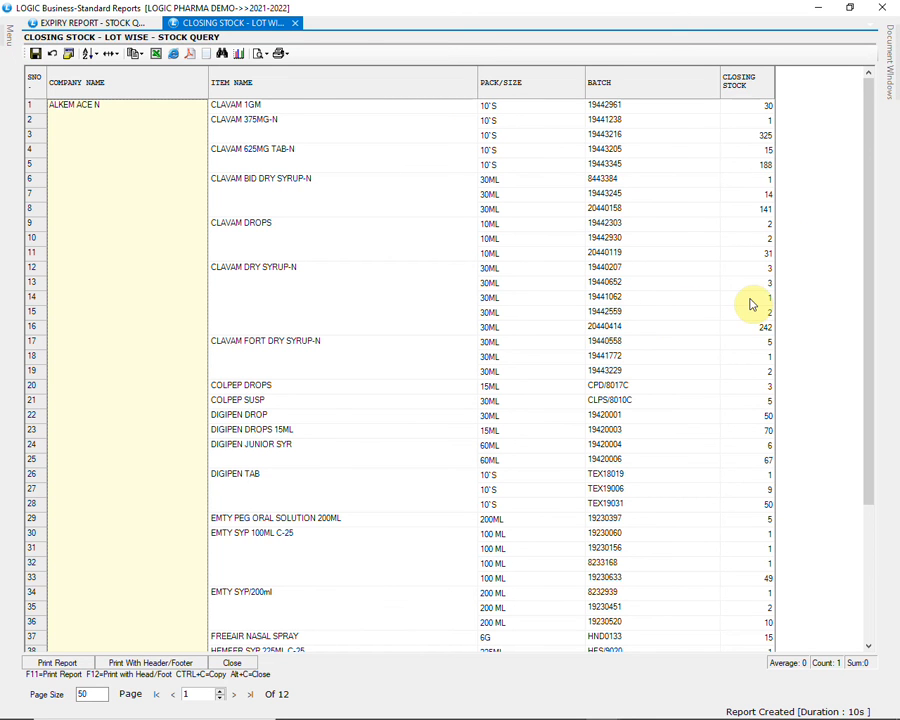
{"action": "scroll", "coordinate": [752, 305], "scroll_direction": "down", "scroll_amount": 2}
{"action": "scroll", "coordinate": [752, 305], "scroll_direction": "down", "scroll_amount": 3}
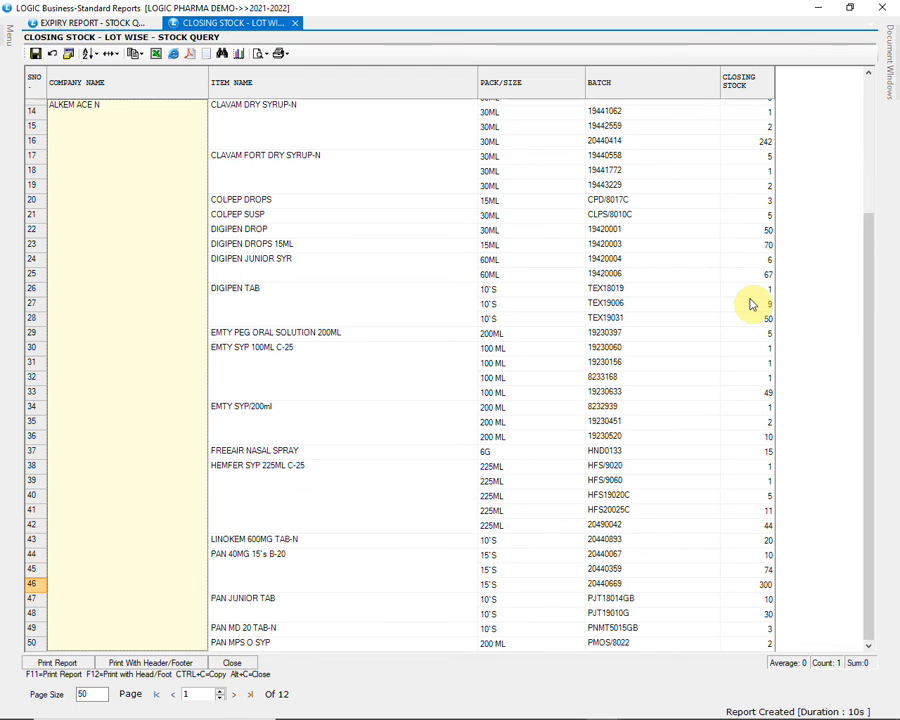
{"action": "left_click", "coordinate": [758, 319]}
{"action": "left_click", "coordinate": [286, 302]}
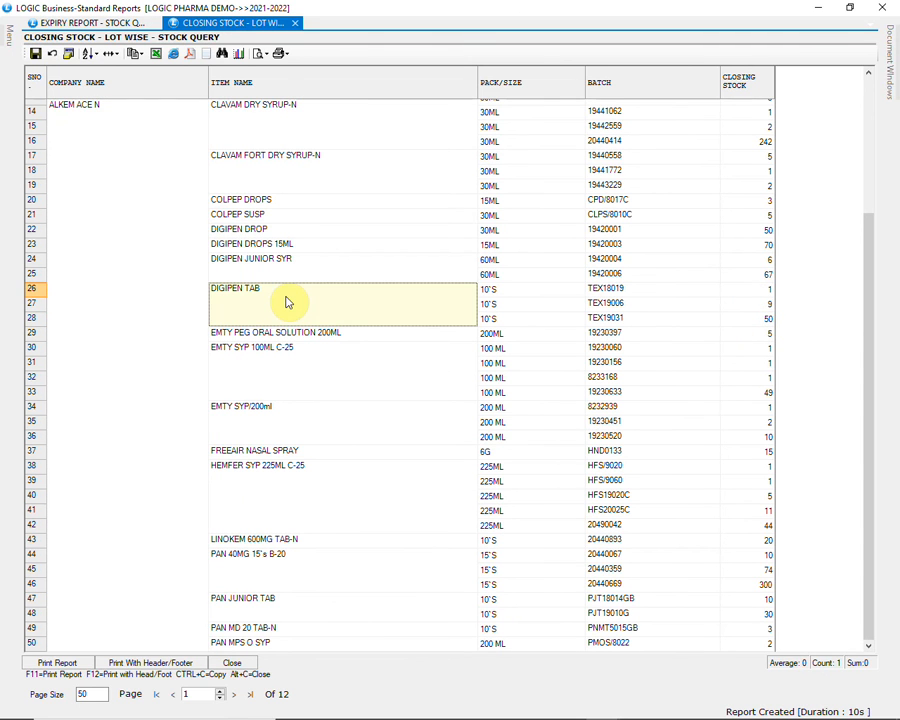
{"action": "left_click", "coordinate": [628, 295]}
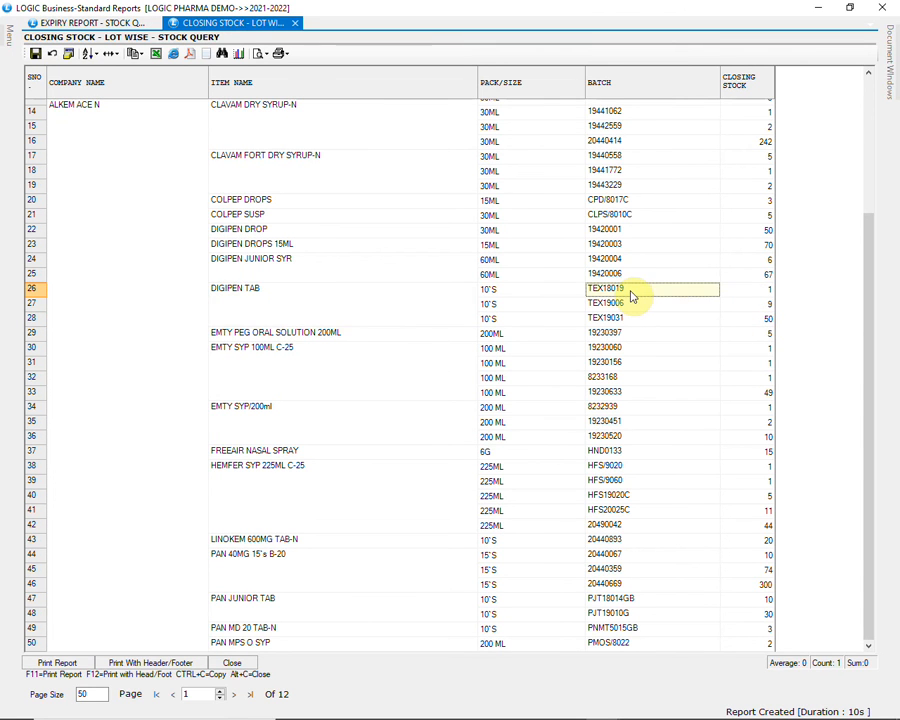
{"action": "left_click", "coordinate": [744, 296]}
{"action": "left_click", "coordinate": [655, 320]}
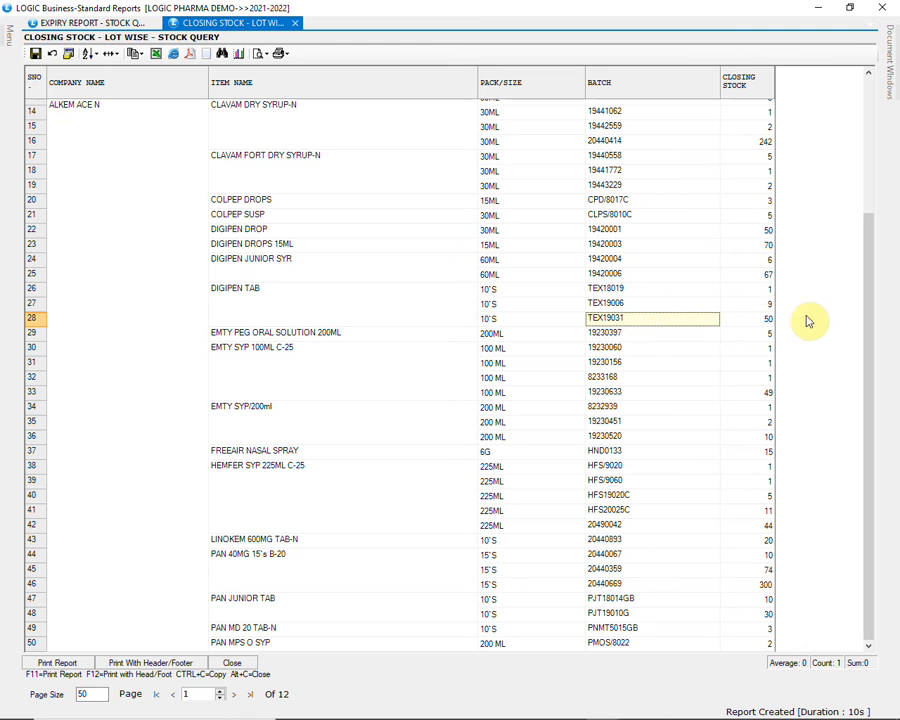
View the stock ledger behind the closing stock of DIGIPEN TAB batch TEX19031, and return to the report
{"action": "left_click", "coordinate": [760, 320]}
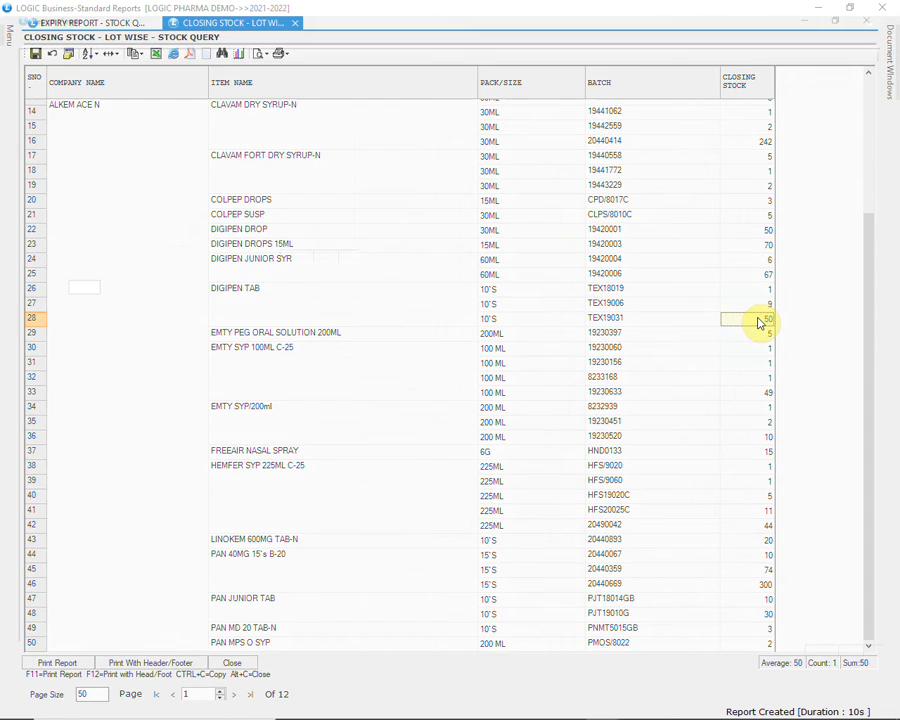
{"action": "double_click", "coordinate": [760, 320]}
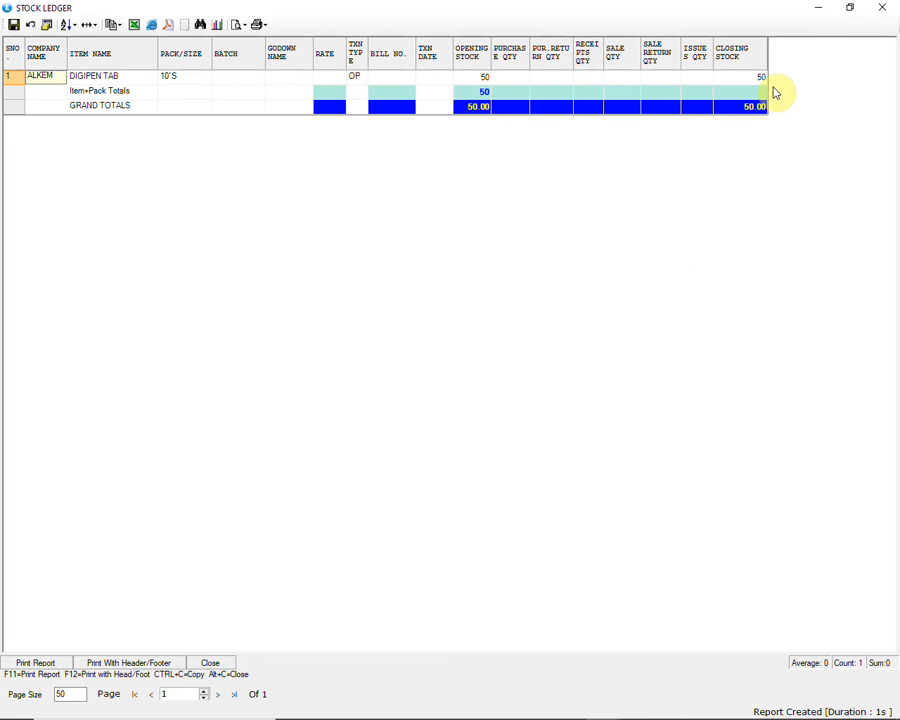
{"action": "left_click", "coordinate": [882, 7]}
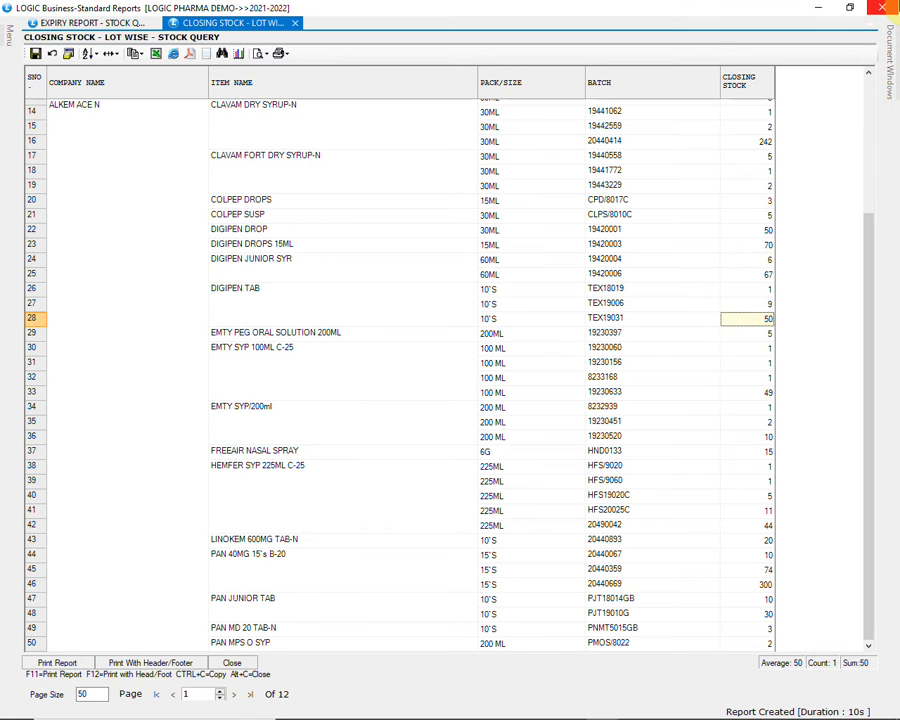
View the stock ledger for PAN 40MG batch 20440669, close it, and look over the second page of lots
{"action": "left_click", "coordinate": [700, 585]}
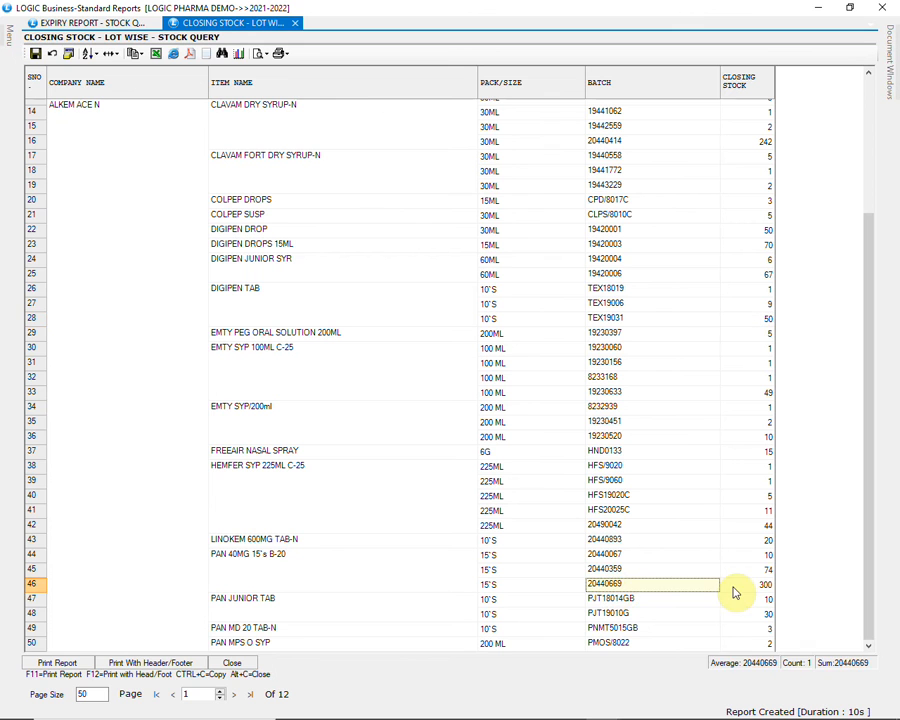
{"action": "double_click", "coordinate": [745, 588]}
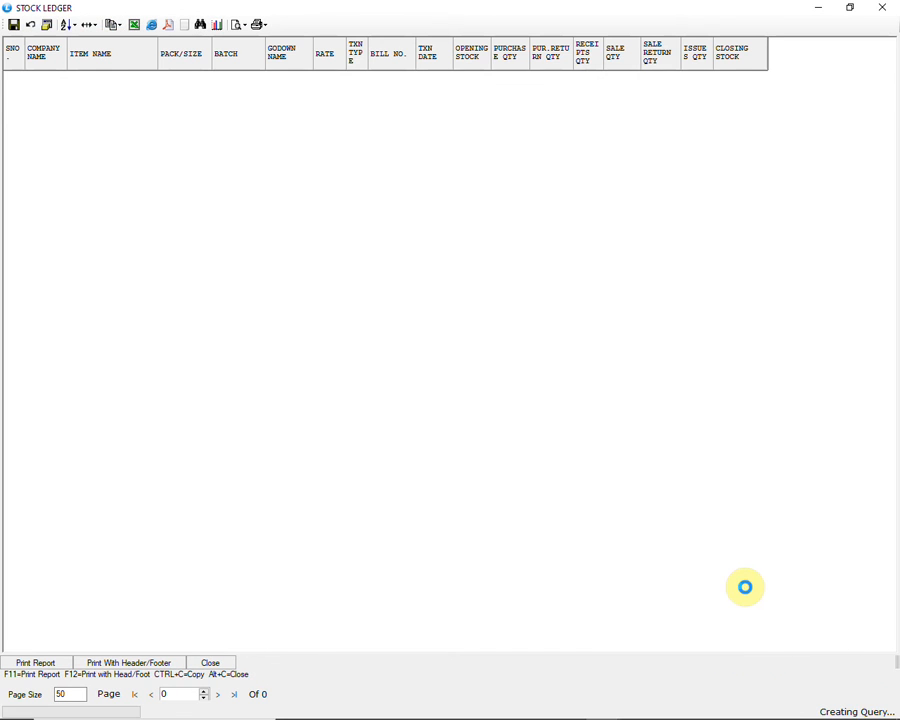
{"action": "left_click", "coordinate": [896, 5]}
{"action": "scroll", "coordinate": [595, 458], "scroll_direction": "down", "scroll_amount": 1}
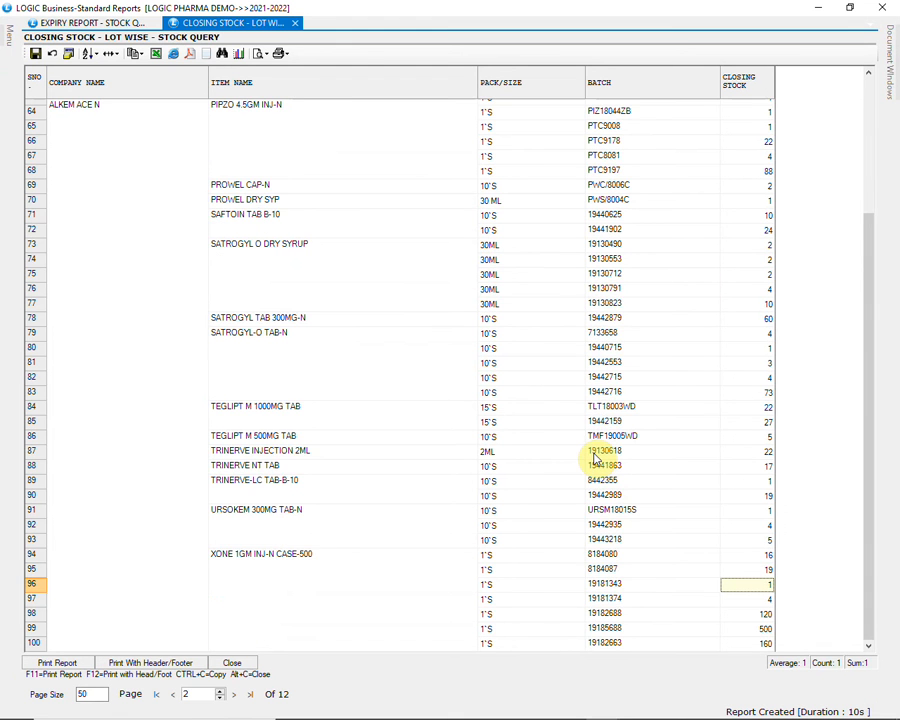
{"action": "scroll", "coordinate": [595, 458], "scroll_direction": "up", "scroll_amount": 4}
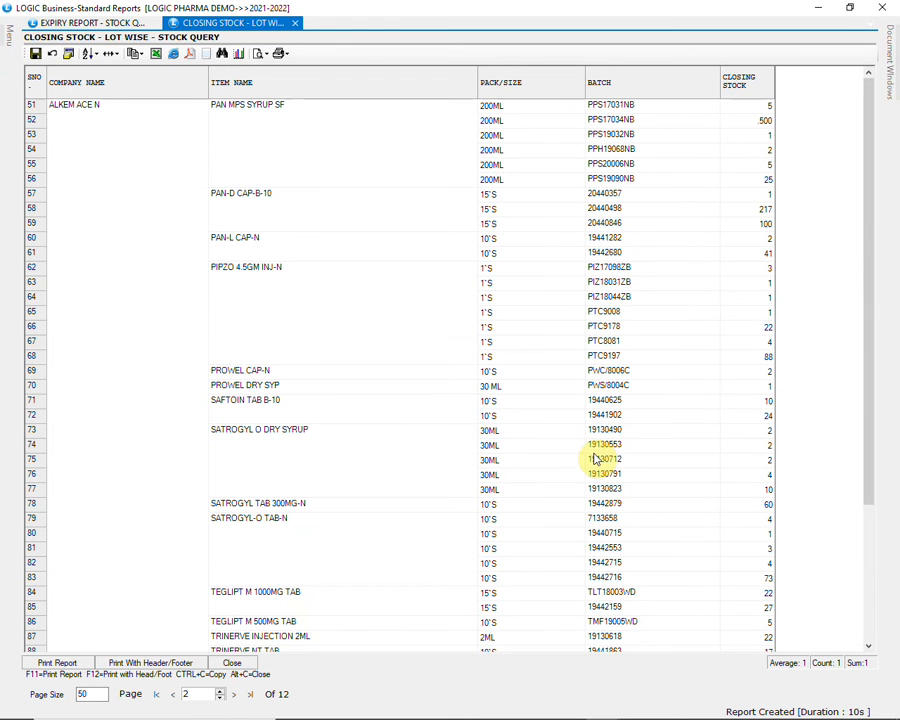
Open the Excel export of the lot-wise closing stock report, cancel the save, and close the report
{"action": "left_click", "coordinate": [156, 54]}
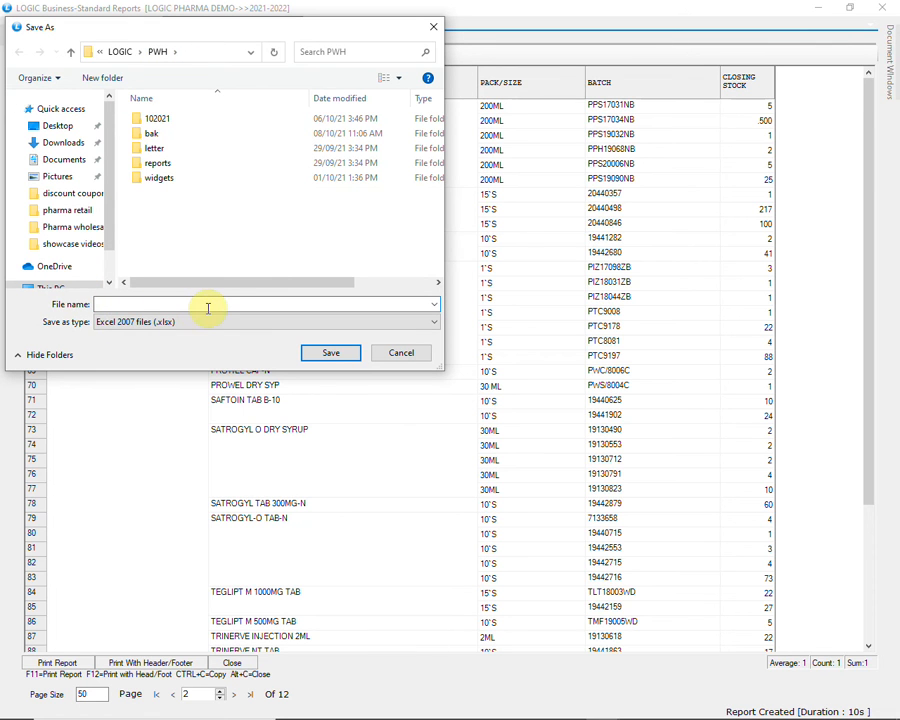
{"action": "left_click", "coordinate": [398, 353]}
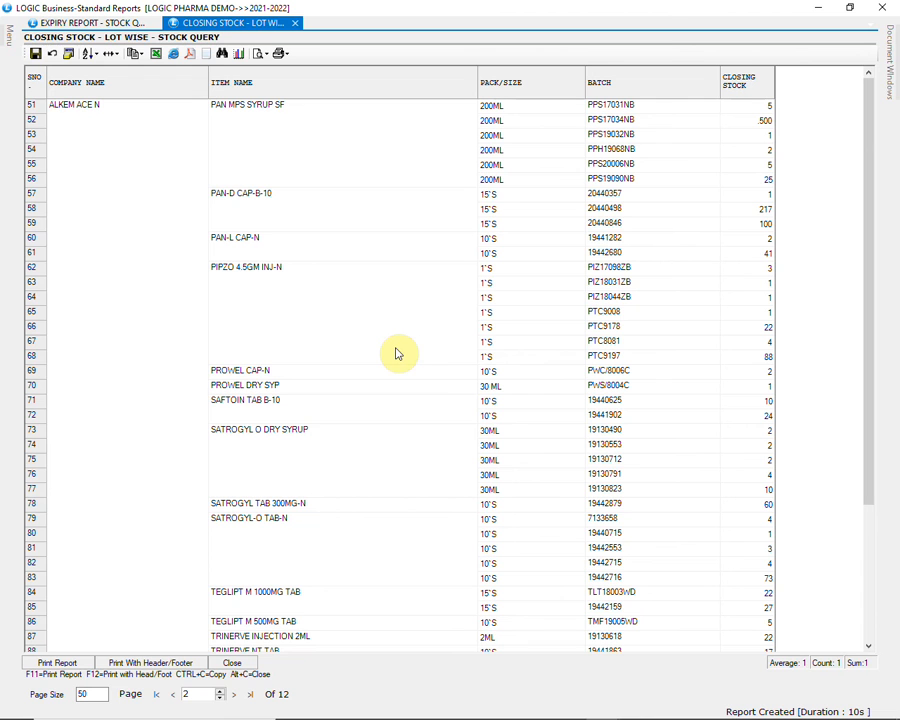
{"action": "left_click", "coordinate": [232, 664]}
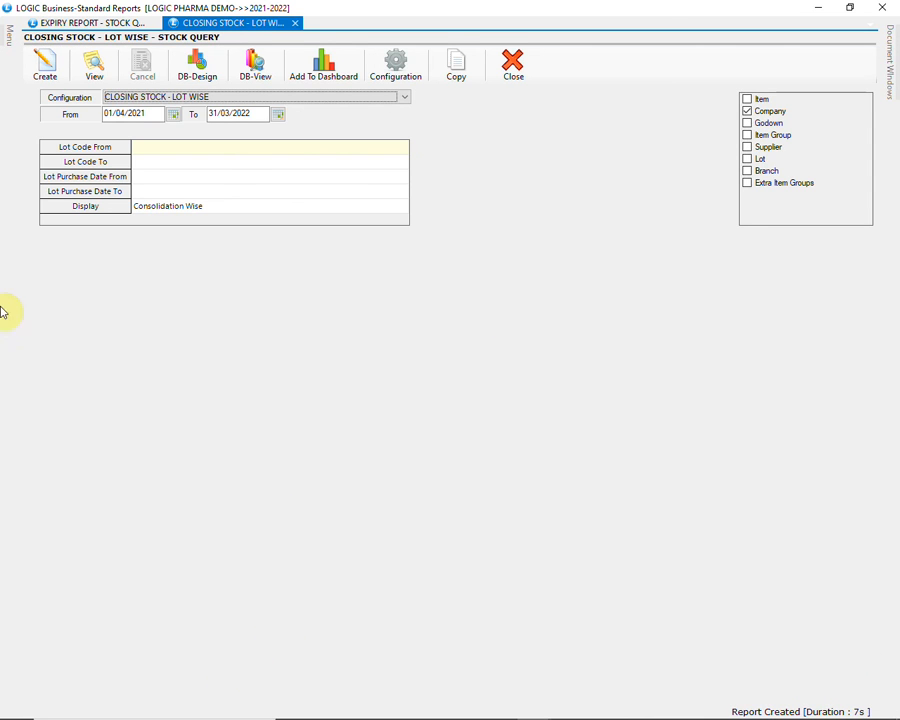
Open the Sale Register(Summary) report and create it with the SALE REGISTER (SUMMARY) configuration for 01/04/2021 to 31/03/2022
{"action": "left_click", "coordinate": [5, 35]}
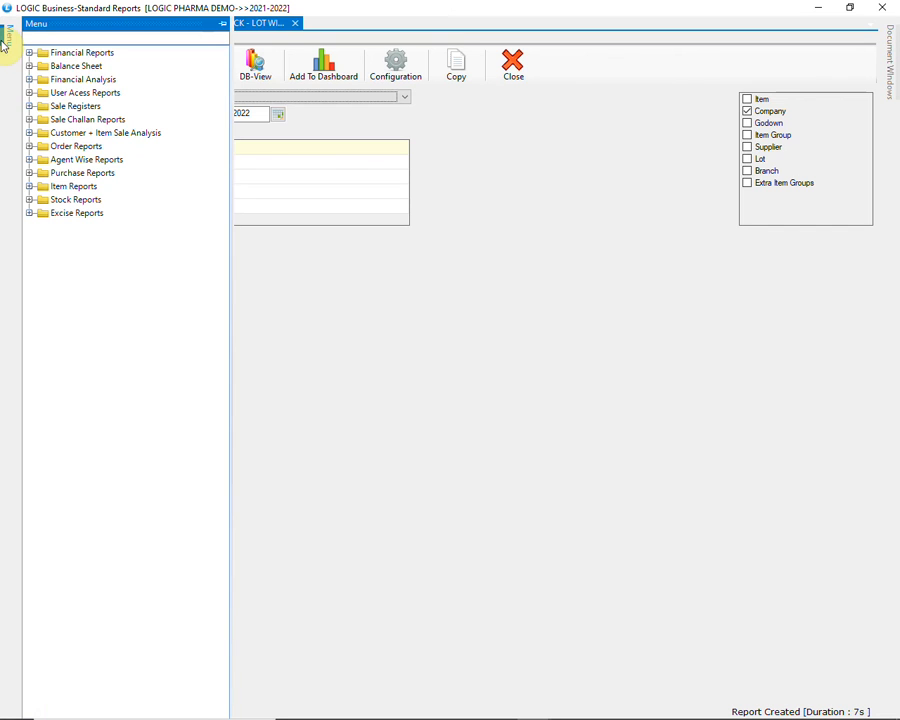
{"action": "left_click", "coordinate": [27, 107]}
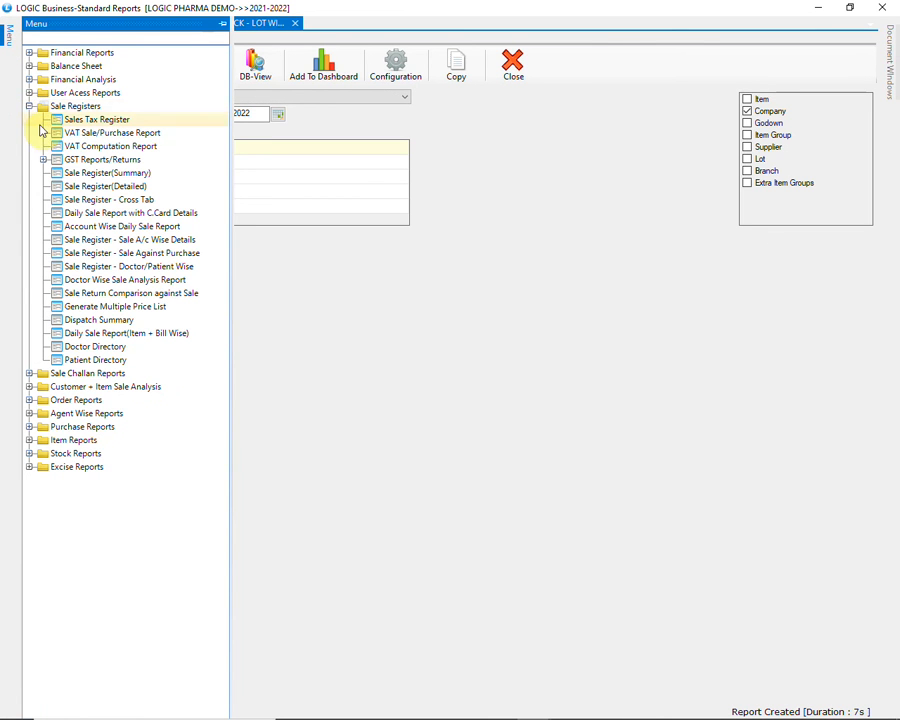
{"action": "left_click", "coordinate": [100, 174]}
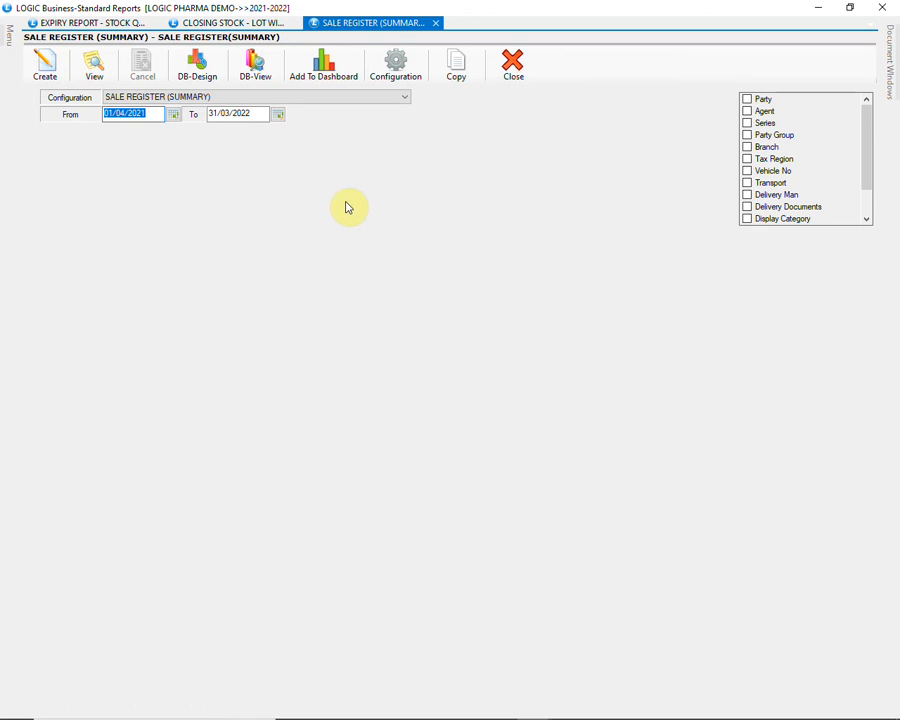
{"action": "left_click", "coordinate": [322, 102]}
{"action": "left_click", "coordinate": [322, 102]}
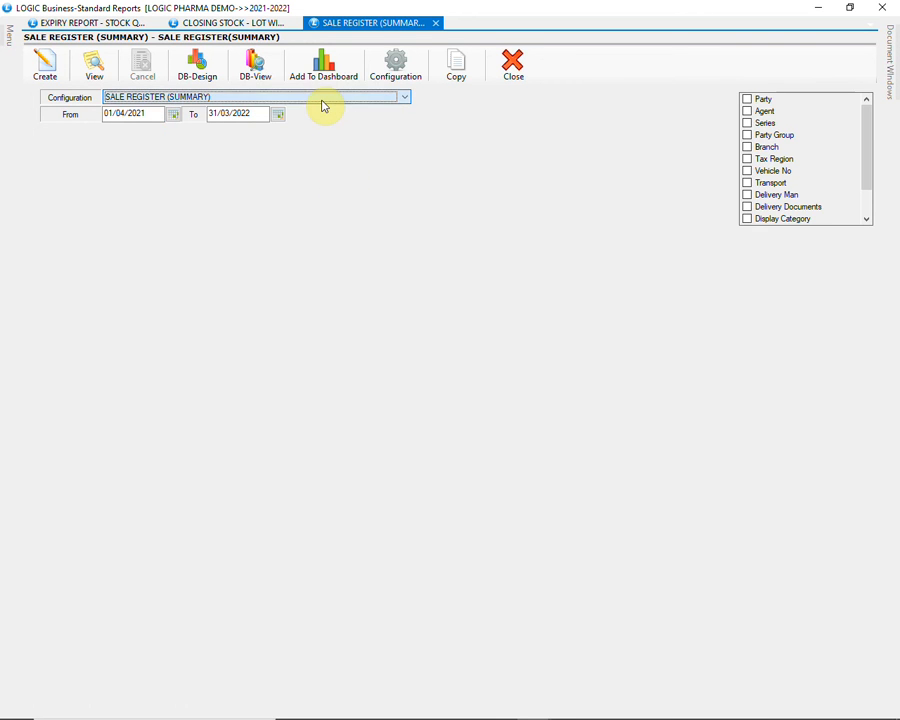
{"action": "left_click", "coordinate": [45, 63]}
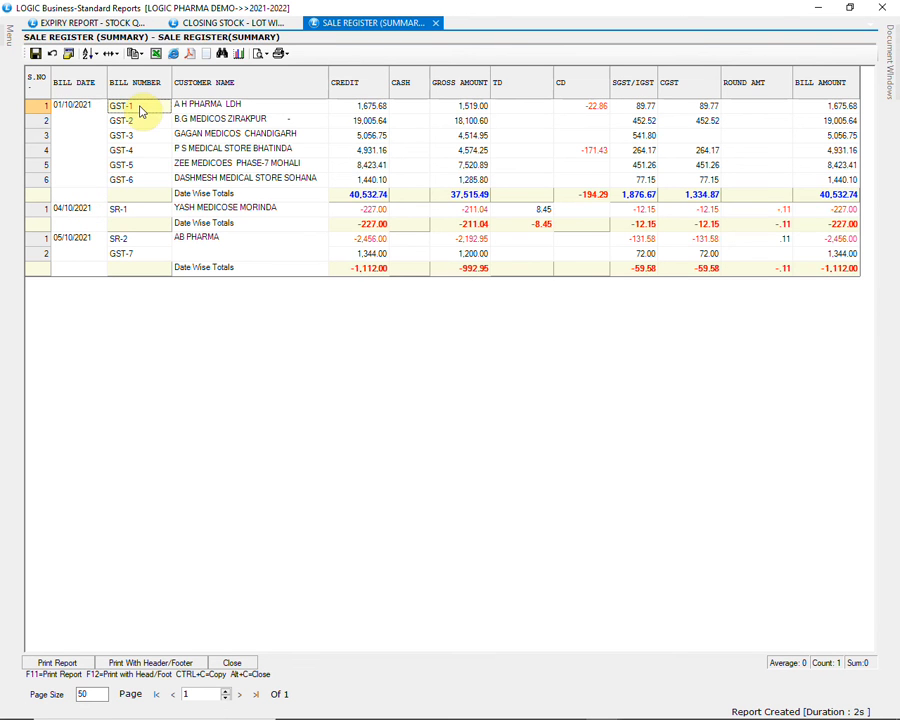
Open the AB PHARMA sale bill of 05/10/2021 from the summary register, review it, and close the bill
{"action": "left_click", "coordinate": [149, 257]}
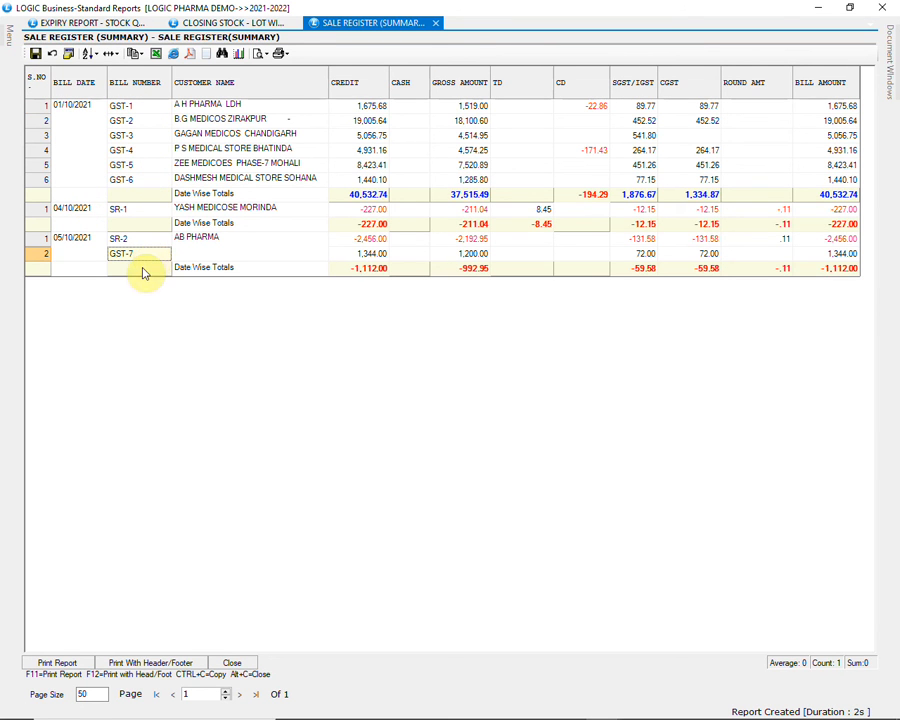
{"action": "key", "text": "Return"}
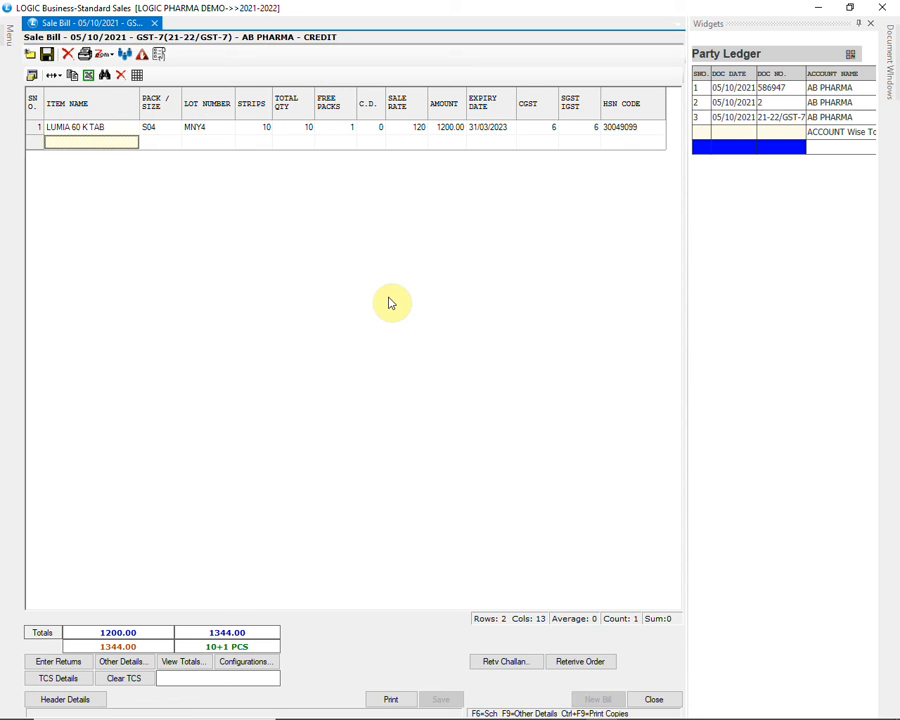
{"action": "left_click", "coordinate": [653, 700]}
{"action": "left_click", "coordinate": [434, 416]}
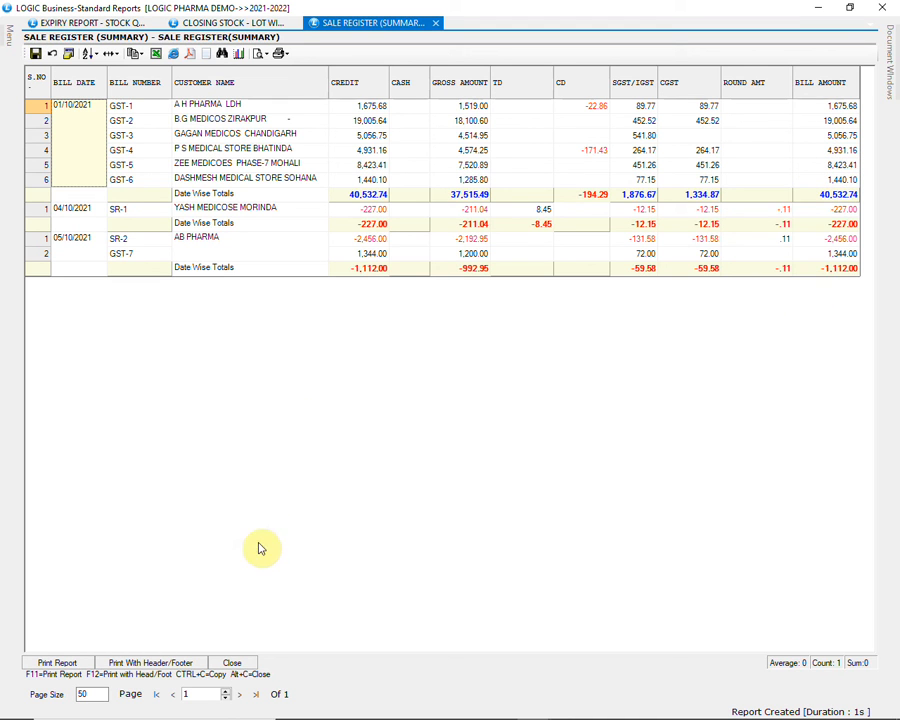
Create the SALE AND SALE RETURN REGISTER DETAILED report from Sale Register(Detailed), and inspect the CEPODEM-200 TAB-N return's quantity and gross amount
{"action": "left_click", "coordinate": [240, 664]}
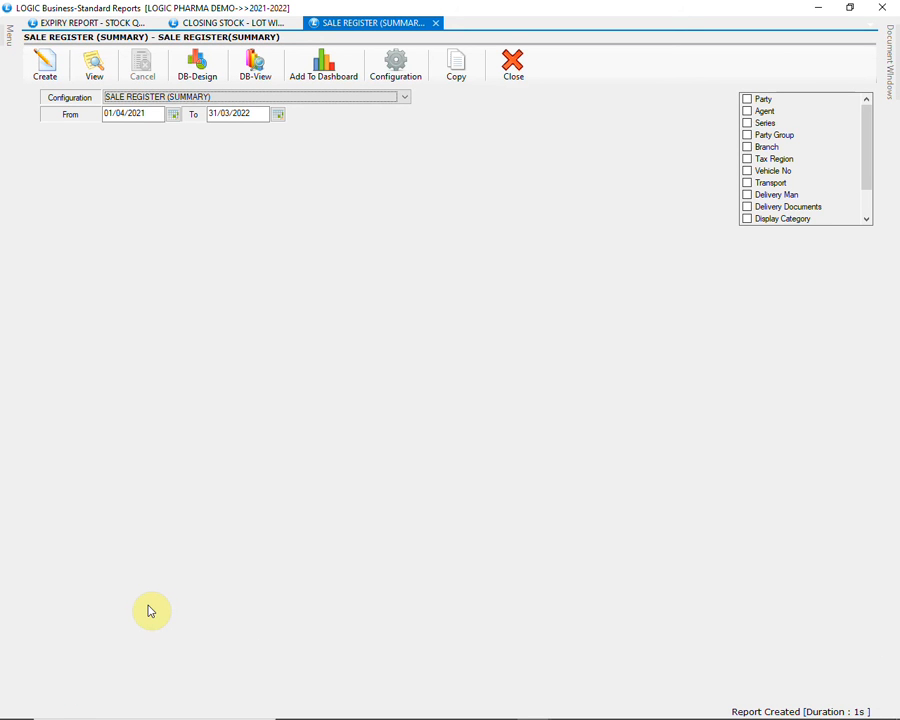
{"action": "mouse_move", "coordinate": [9, 38]}
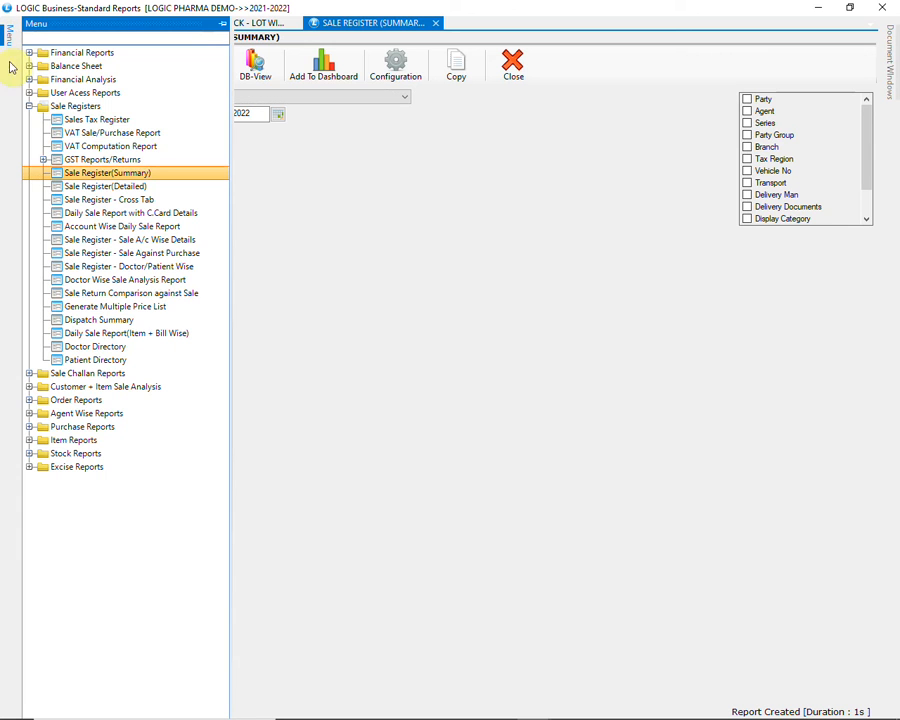
{"action": "left_click", "coordinate": [98, 190]}
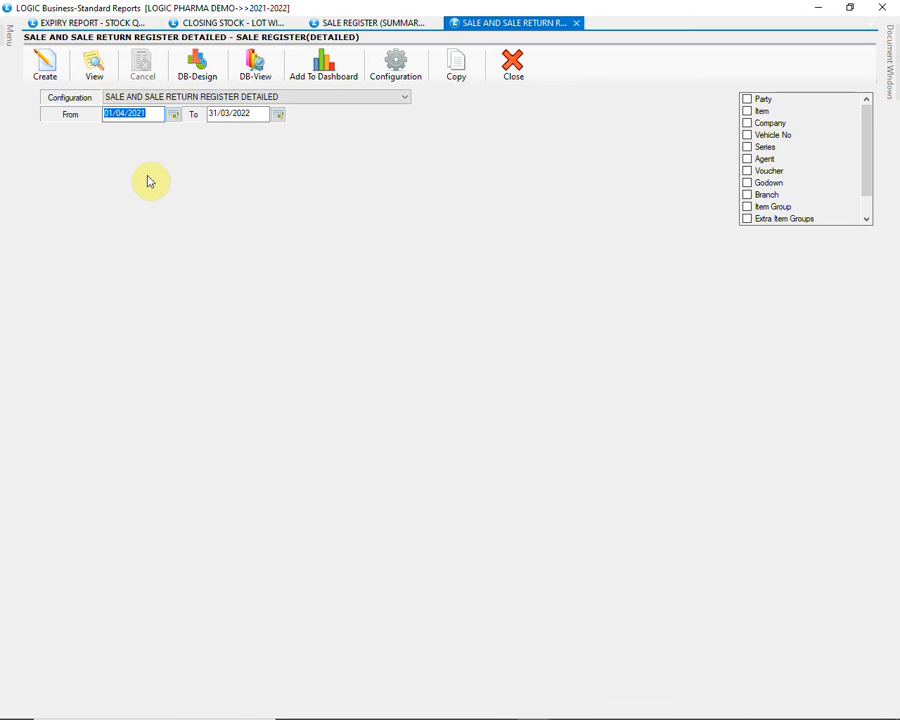
{"action": "left_click", "coordinate": [355, 99]}
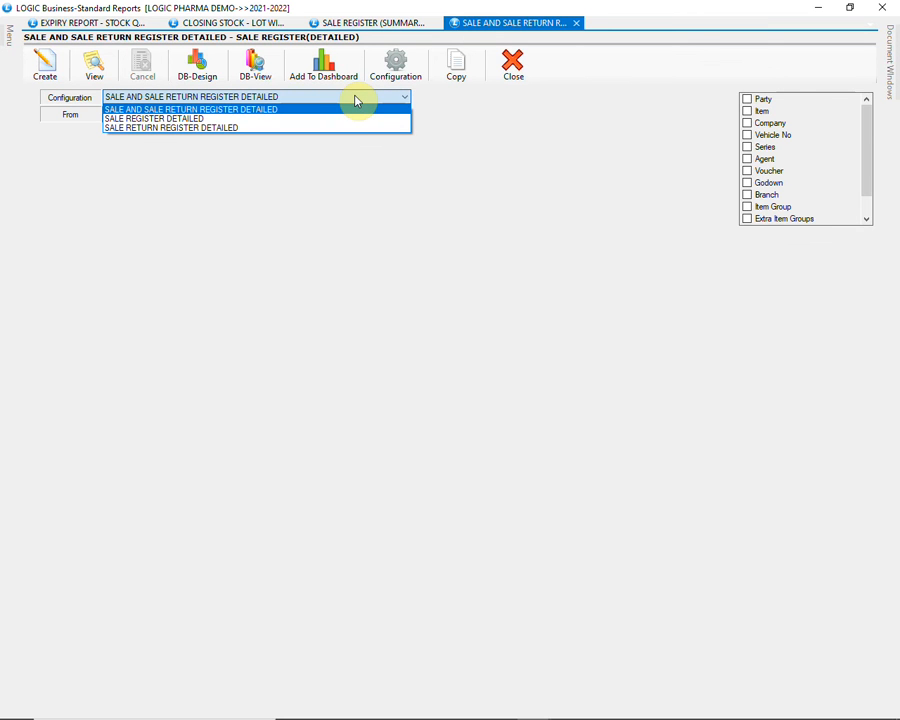
{"action": "left_click", "coordinate": [345, 109]}
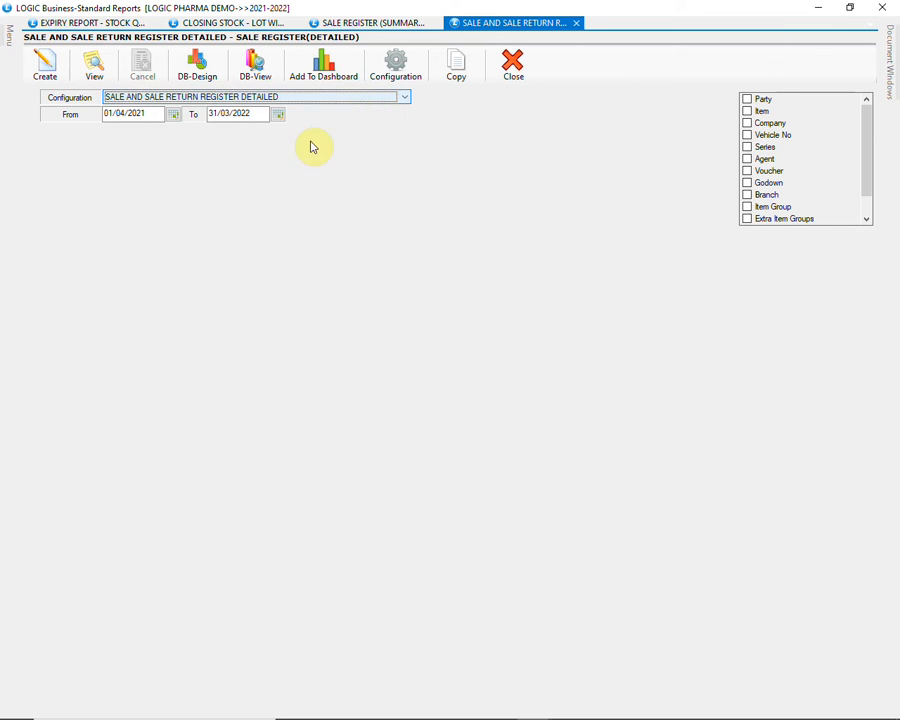
{"action": "left_click", "coordinate": [44, 64]}
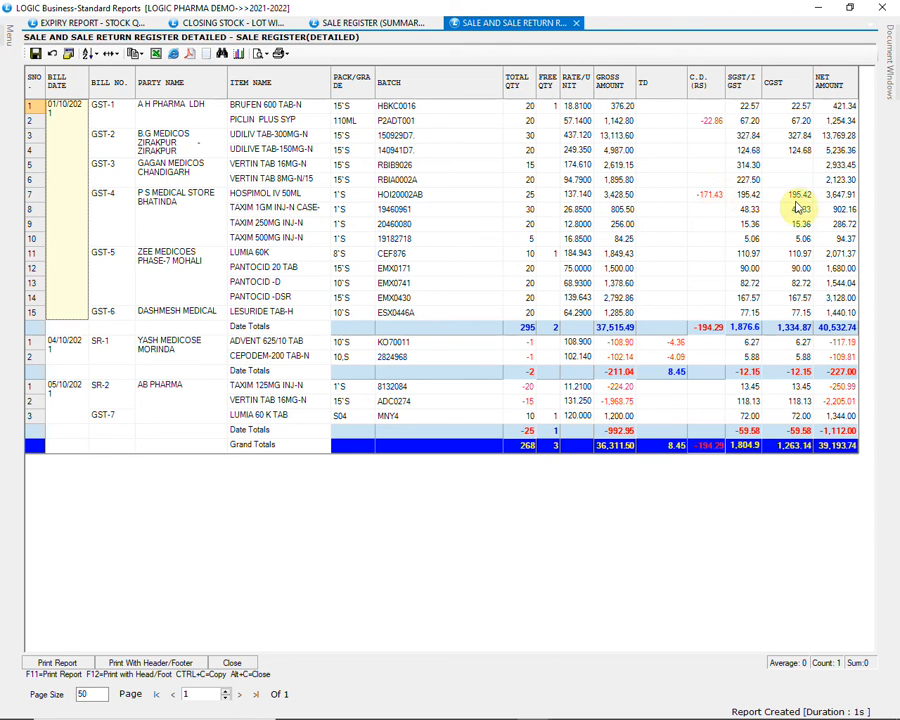
{"action": "left_click", "coordinate": [529, 354]}
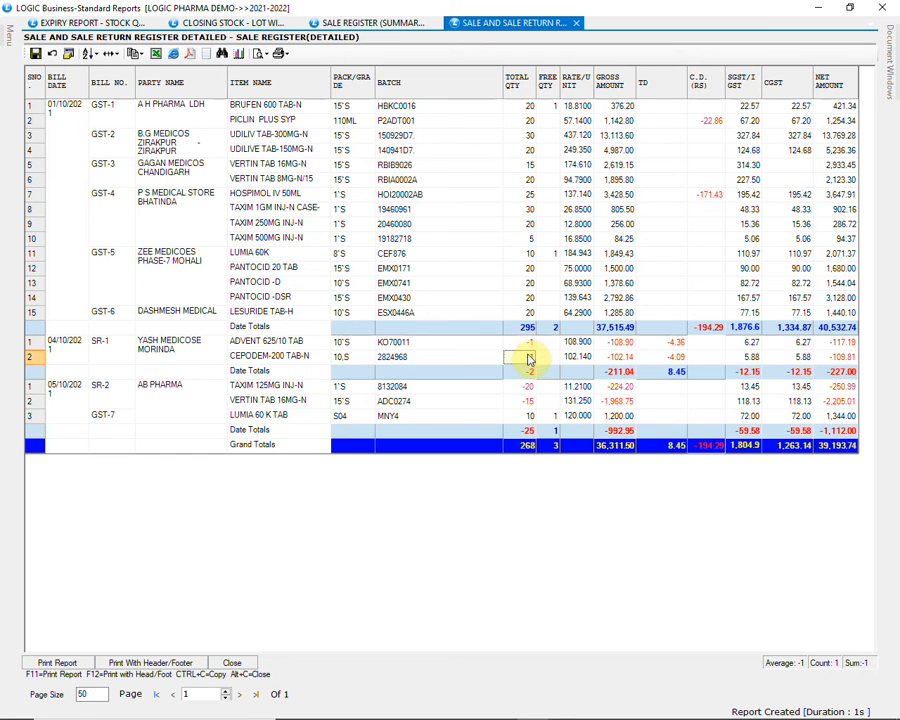
{"action": "left_click", "coordinate": [622, 357]}
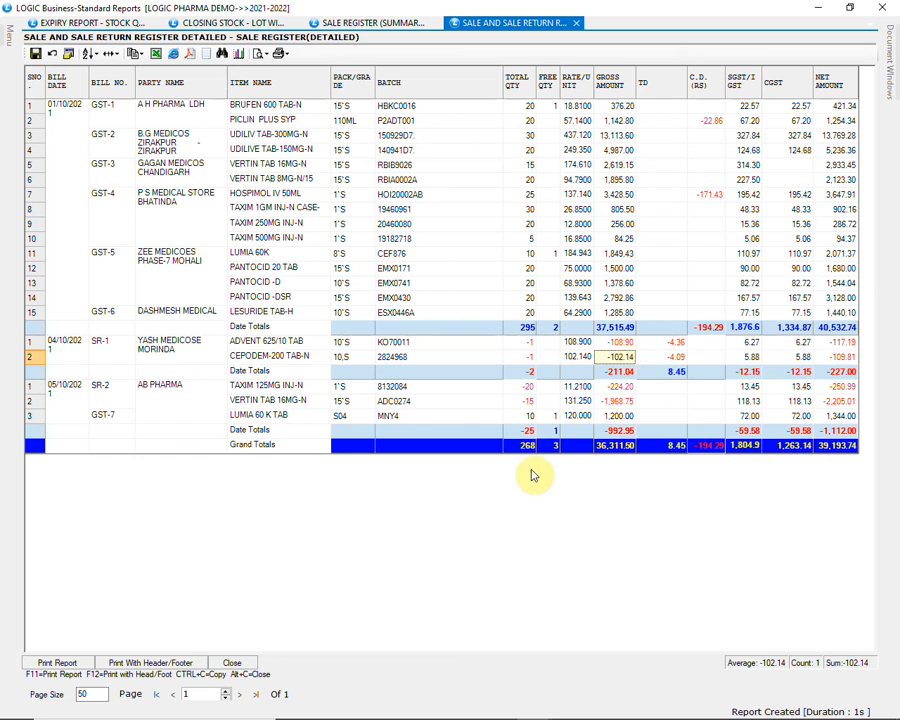
Close the detailed sale register, create the COMPANY + ITEM WISE SALE report from Sale Register - Cross Tab, and close its output
{"action": "left_click", "coordinate": [236, 663]}
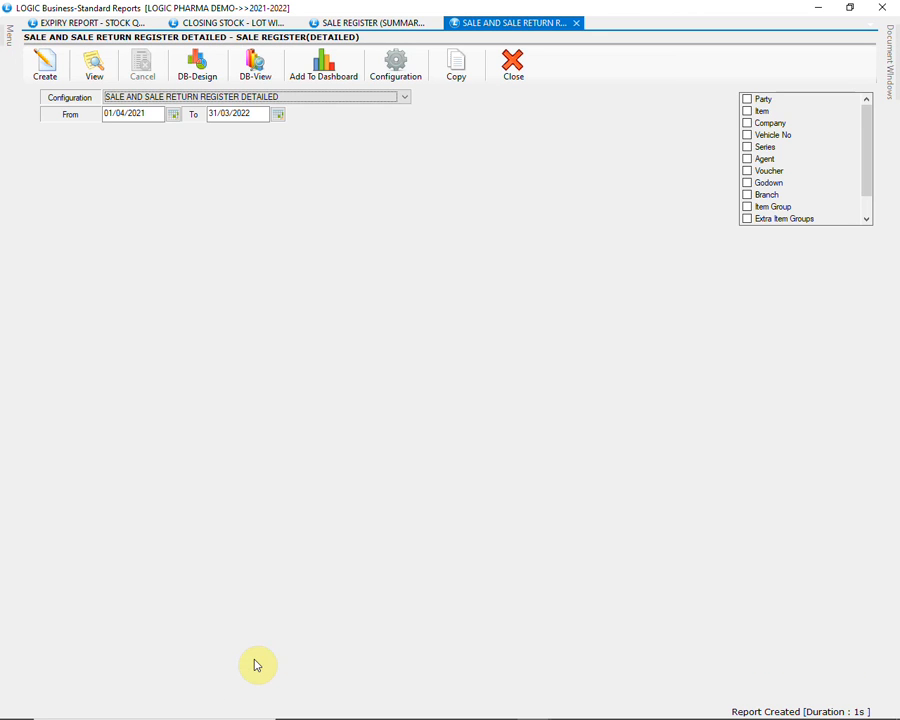
{"action": "mouse_move", "coordinate": [6, 26]}
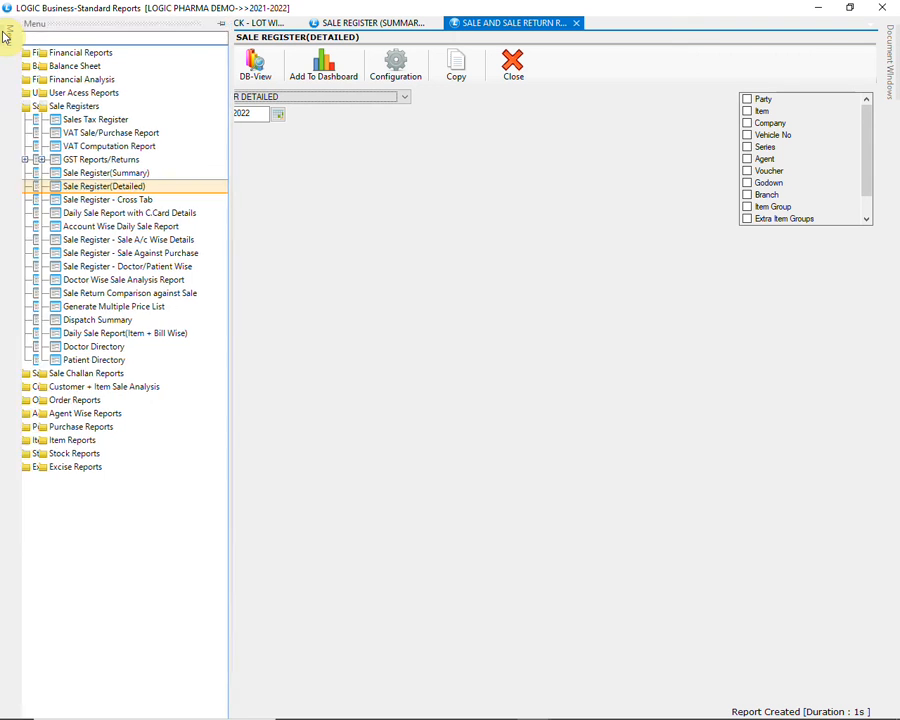
{"action": "left_click", "coordinate": [108, 199]}
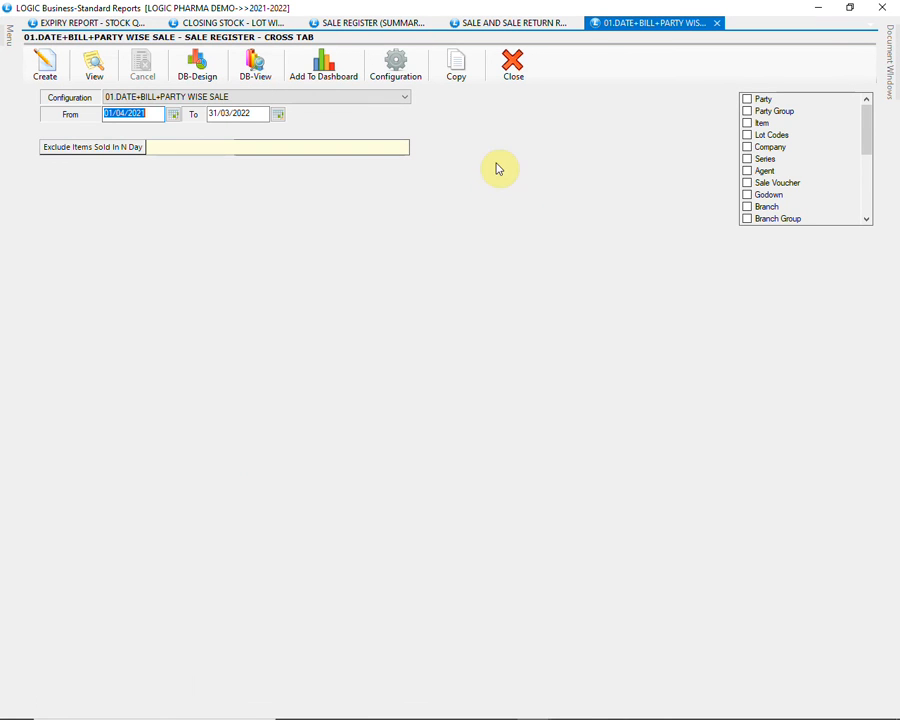
{"action": "left_click", "coordinate": [395, 108]}
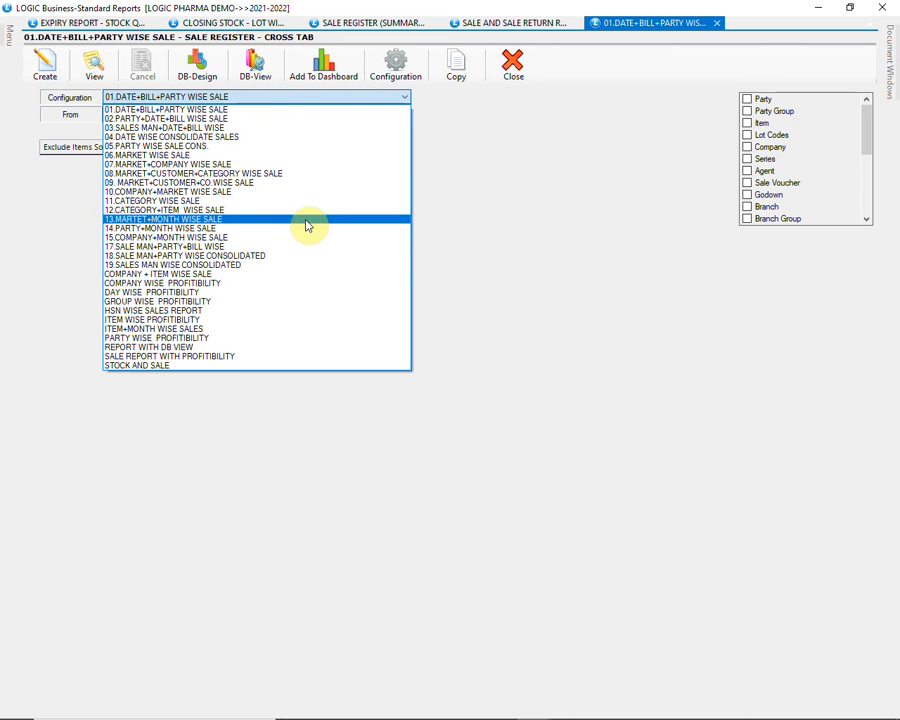
{"action": "left_click", "coordinate": [303, 277]}
{"action": "left_click", "coordinate": [44, 64]}
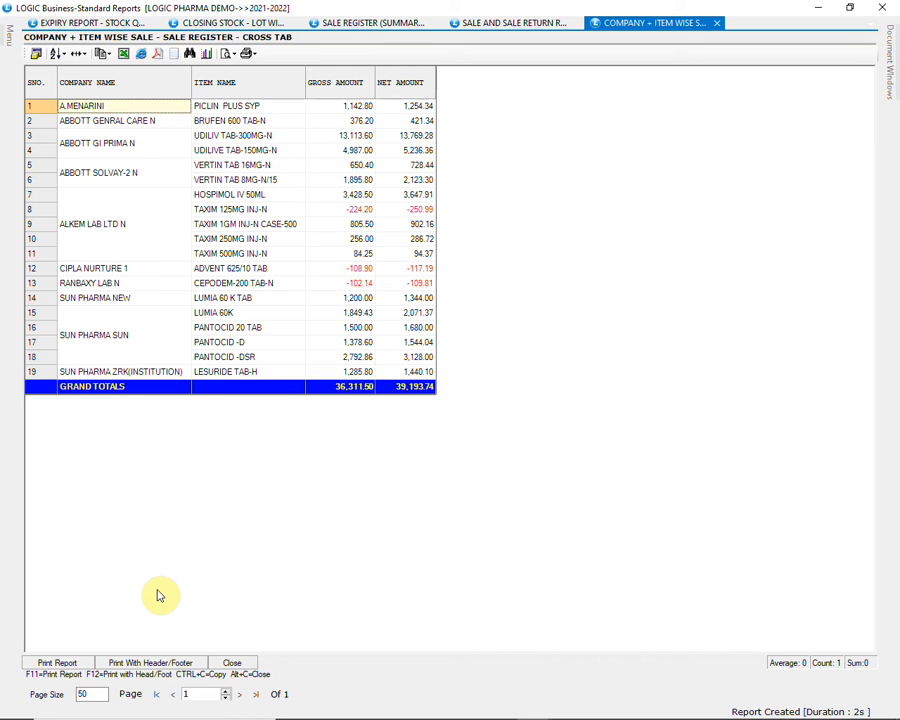
{"action": "left_click", "coordinate": [233, 665]}
Create the Purchase Register(Summary) report with the PURCHASE REGISTER (SUMMARY) configuration, review it, and close its output
{"action": "mouse_move", "coordinate": [9, 36]}
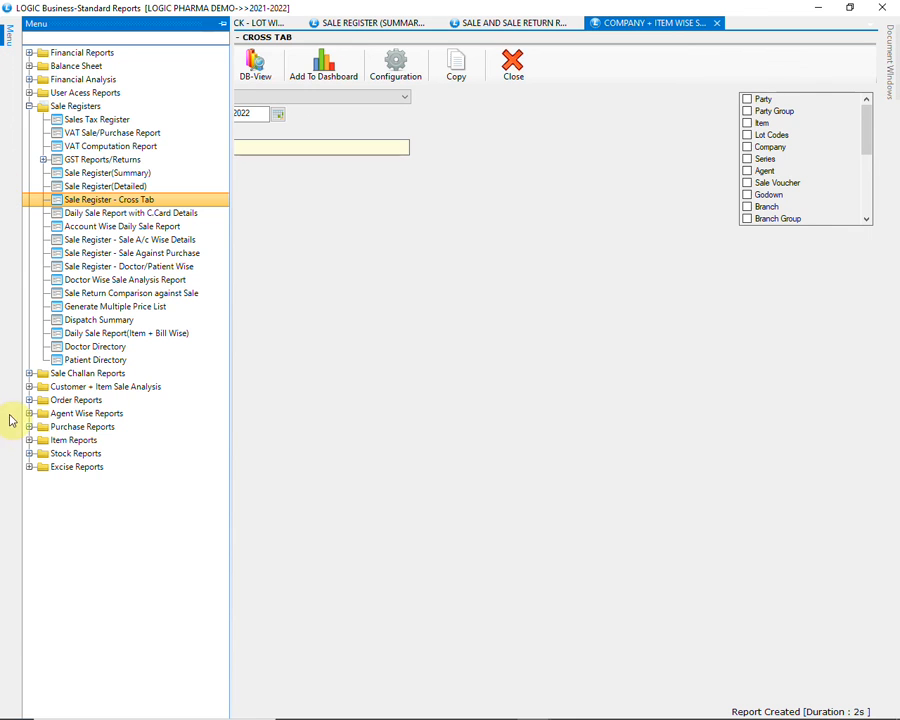
{"action": "left_click", "coordinate": [30, 427]}
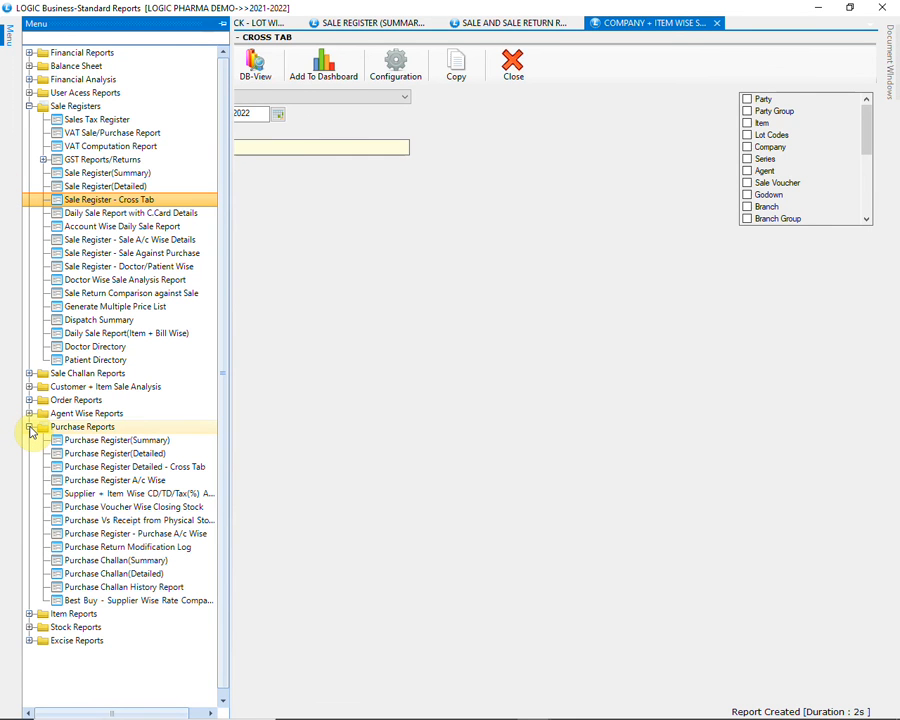
{"action": "left_click", "coordinate": [83, 444]}
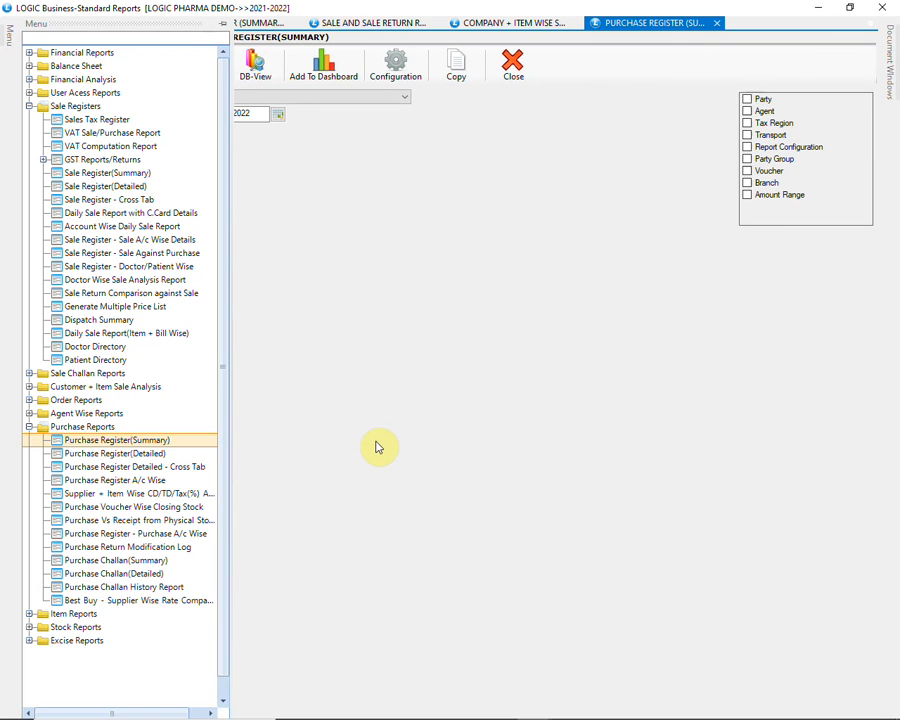
{"action": "left_click", "coordinate": [352, 99]}
{"action": "left_click", "coordinate": [352, 107]}
{"action": "left_click", "coordinate": [45, 62]}
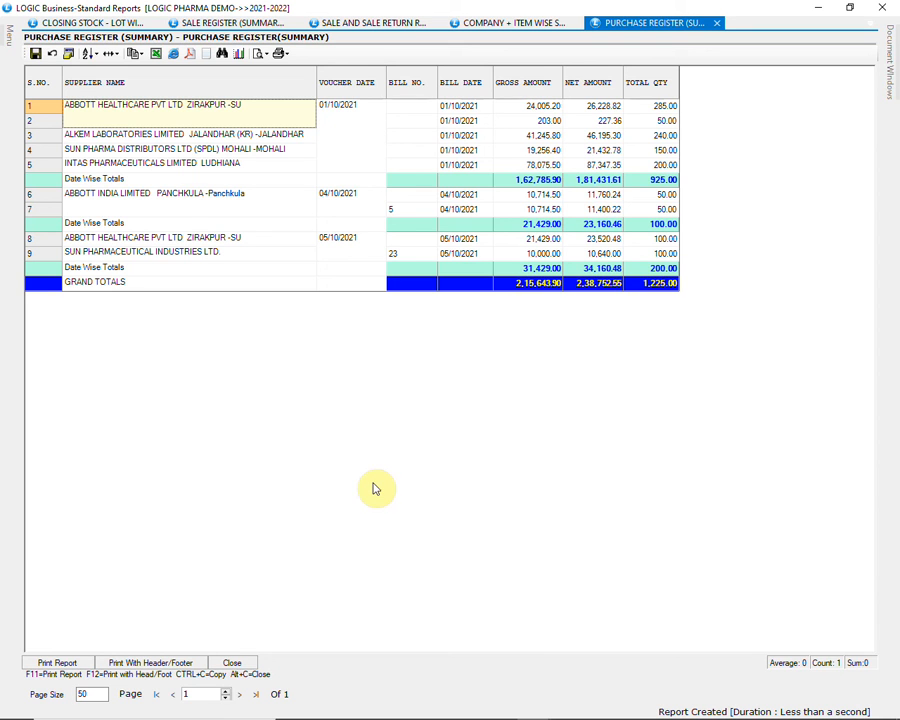
{"action": "left_click", "coordinate": [241, 666]}
Create the PURCHASE AND PURCHASE RETURN REGISTER DETAILED report from Purchase Register(Detailed) for 01/04/2021 to 31/03/2022
{"action": "left_click", "coordinate": [3, 44]}
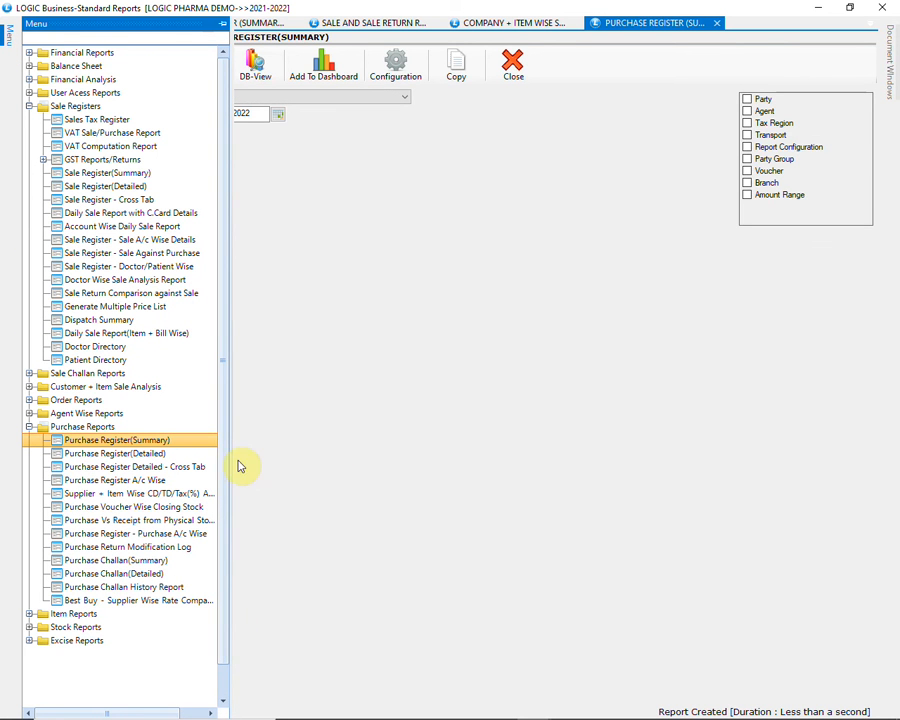
{"action": "double_click", "coordinate": [193, 456]}
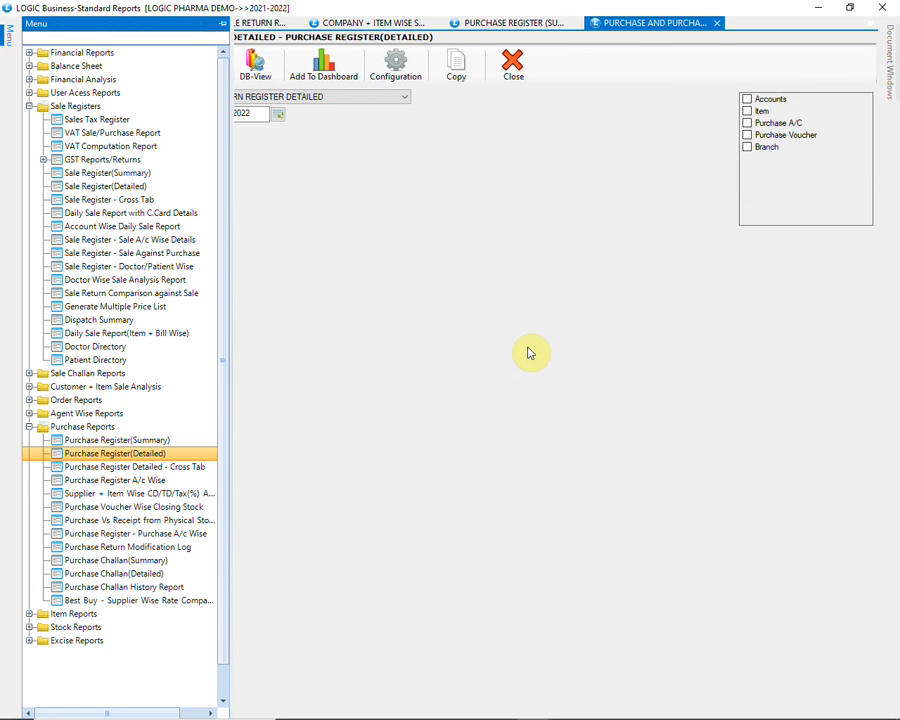
{"action": "left_click", "coordinate": [382, 100]}
{"action": "left_click", "coordinate": [382, 100]}
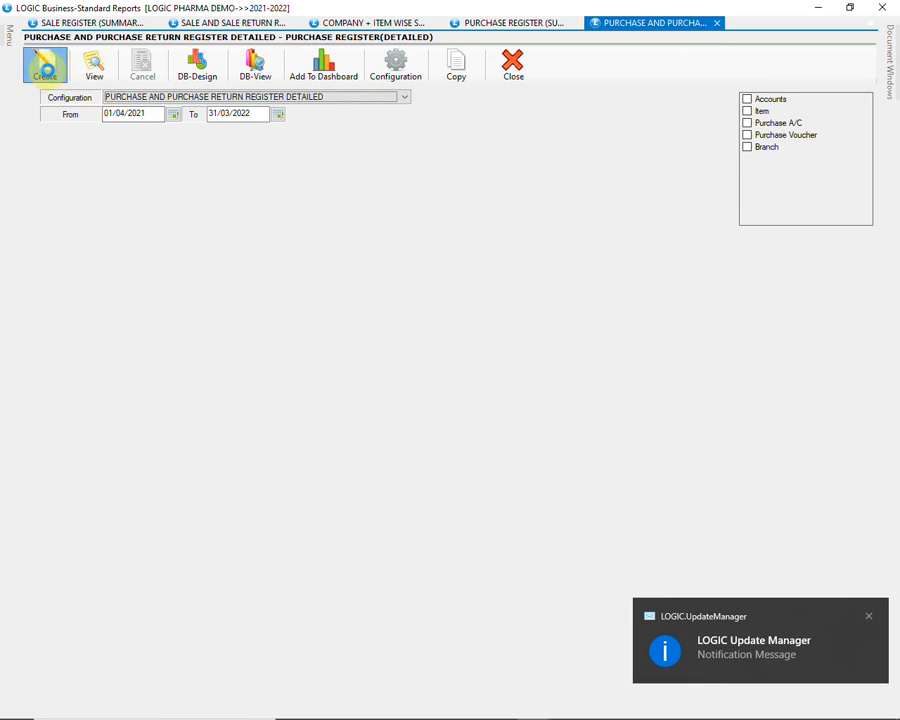
{"action": "left_click", "coordinate": [45, 62]}
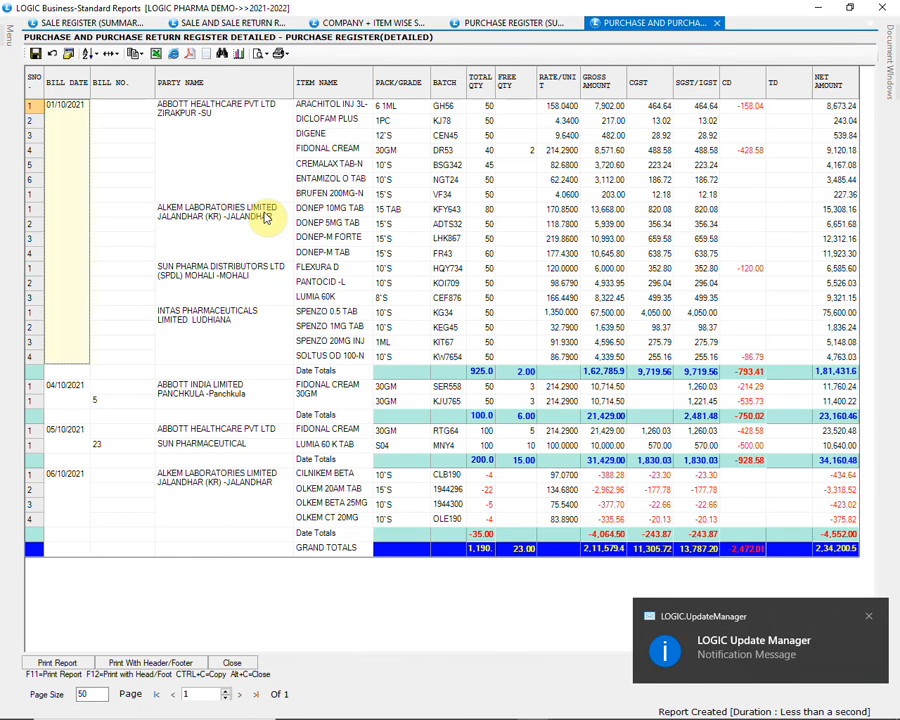
Inspect DIGENE's batch and total quantity and FIDONAL CREAM's free quantity in the detailed purchase register, and close its output
{"action": "left_click", "coordinate": [340, 149]}
{"action": "left_click", "coordinate": [446, 138]}
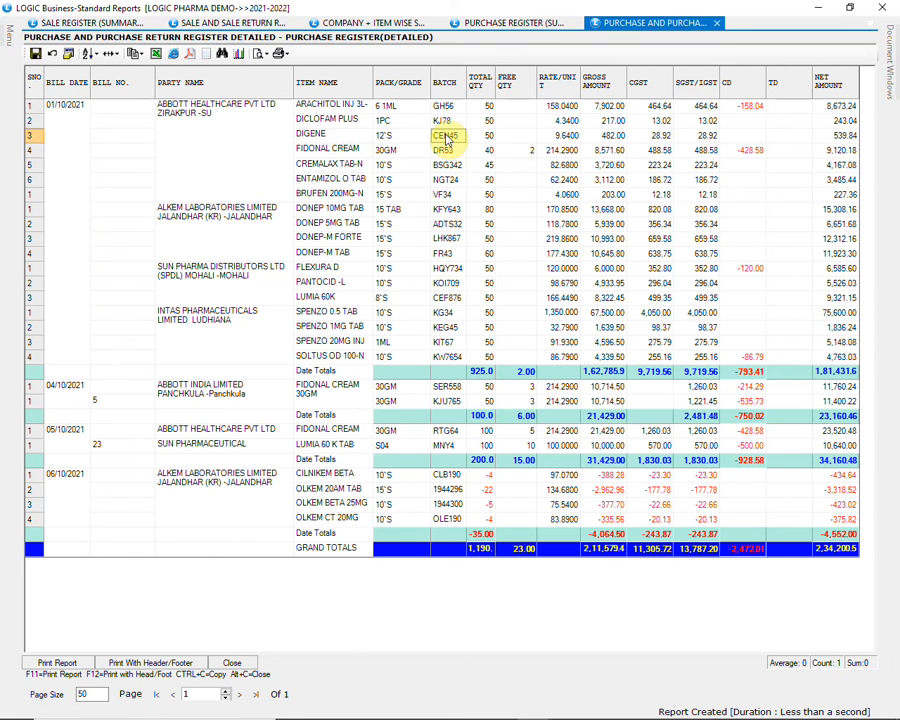
{"action": "left_click", "coordinate": [489, 137]}
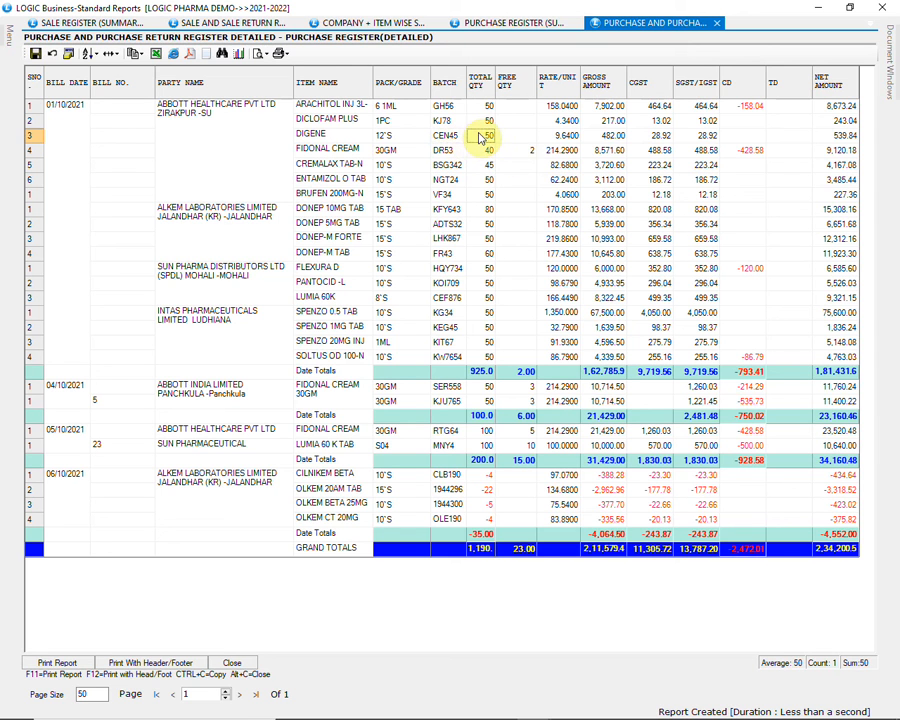
{"action": "left_click", "coordinate": [520, 152]}
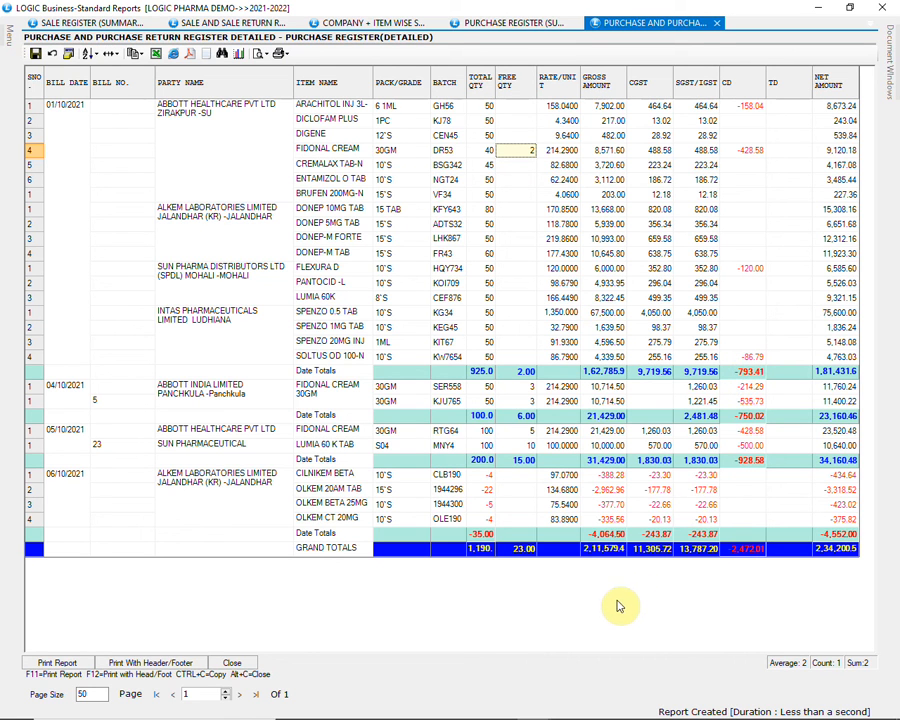
{"action": "left_click", "coordinate": [246, 664]}
Open the Ledger report and filter it to the ABBOTT HEALTHCARE PVT LTD ZIRAKPUR -SU account found by searching ABB
{"action": "mouse_move", "coordinate": [8, 30]}
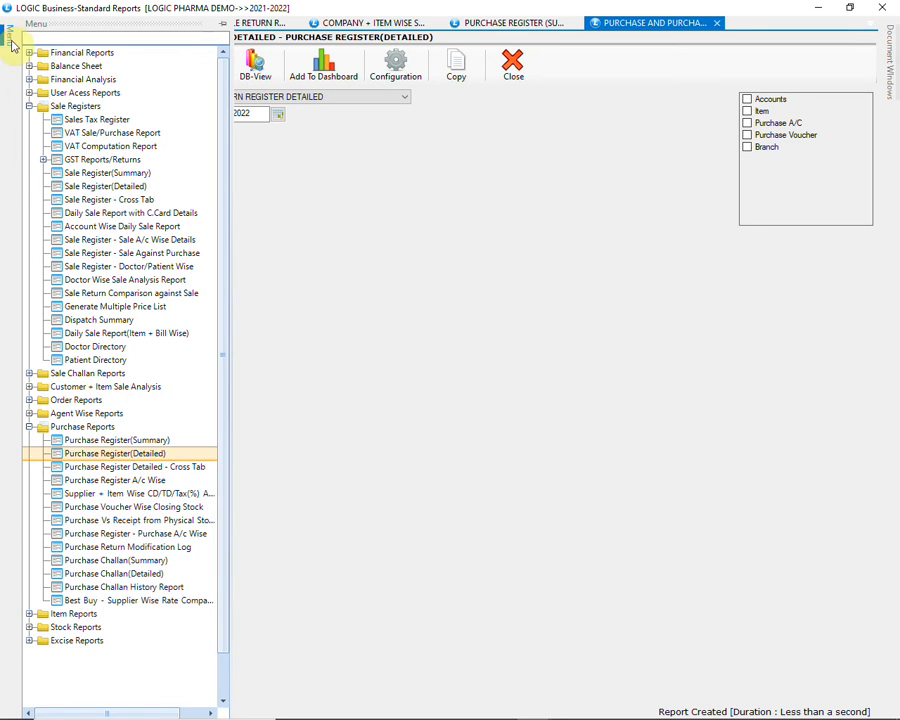
{"action": "left_click", "coordinate": [29, 52]}
{"action": "left_click", "coordinate": [77, 106]}
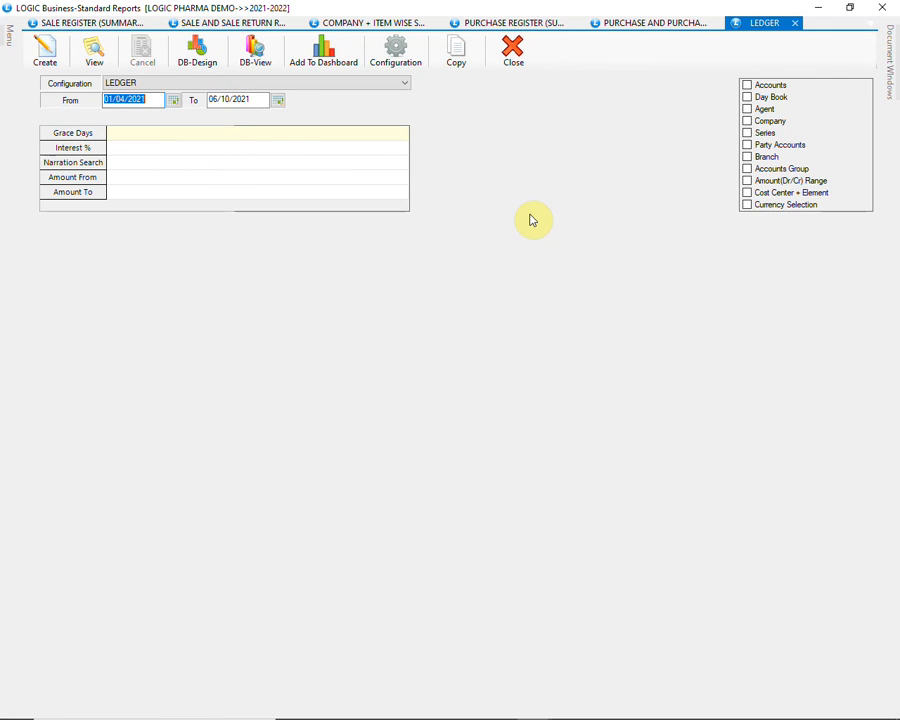
{"action": "left_click", "coordinate": [747, 87]}
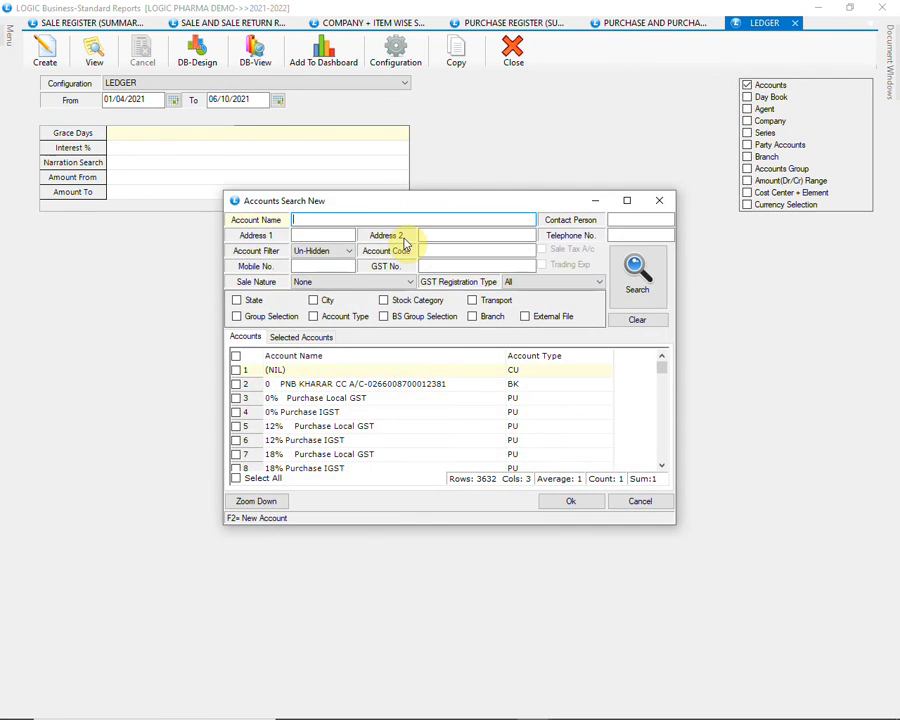
{"action": "type", "text": "ABB"}
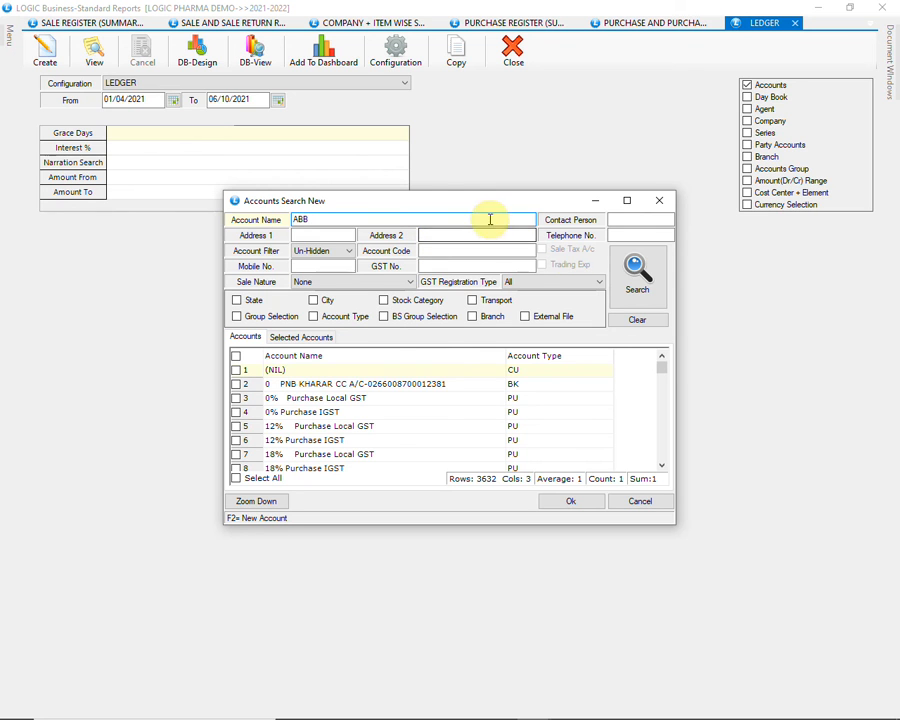
{"action": "left_click", "coordinate": [630, 267]}
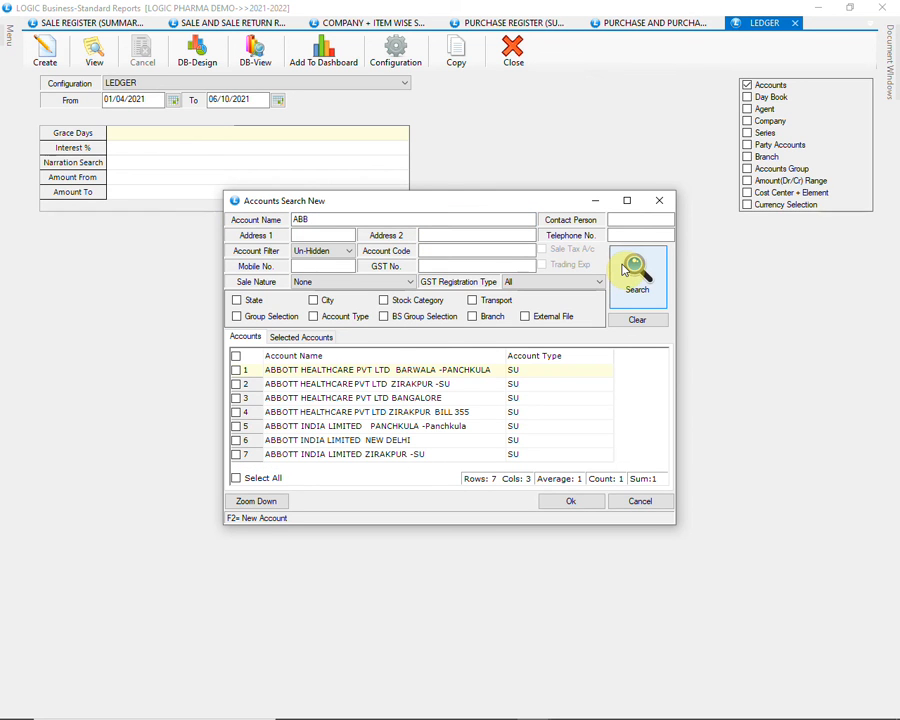
{"action": "left_click", "coordinate": [236, 384]}
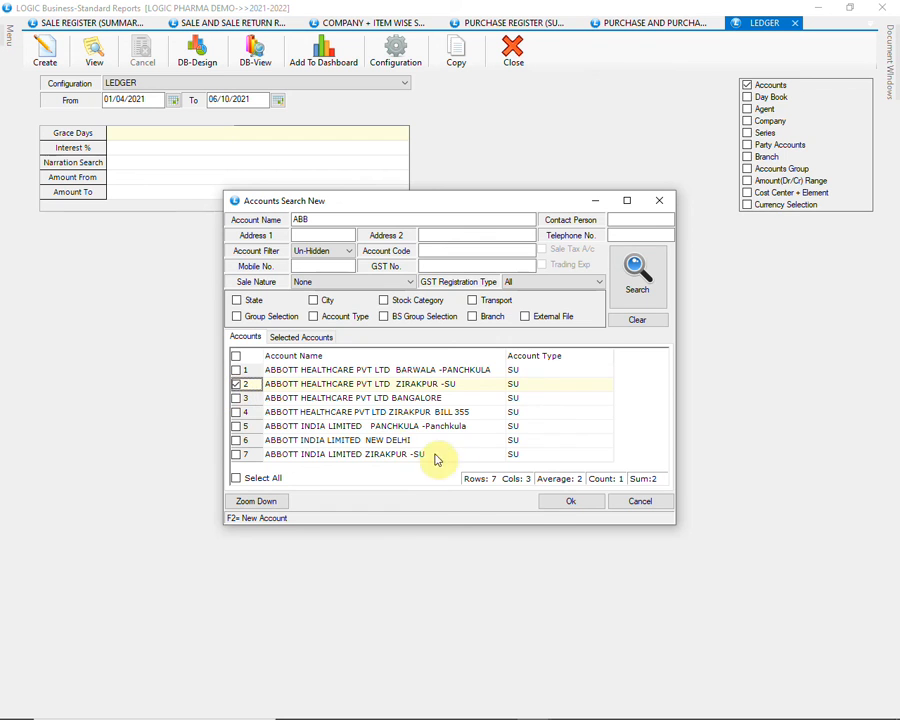
{"action": "left_click", "coordinate": [540, 510]}
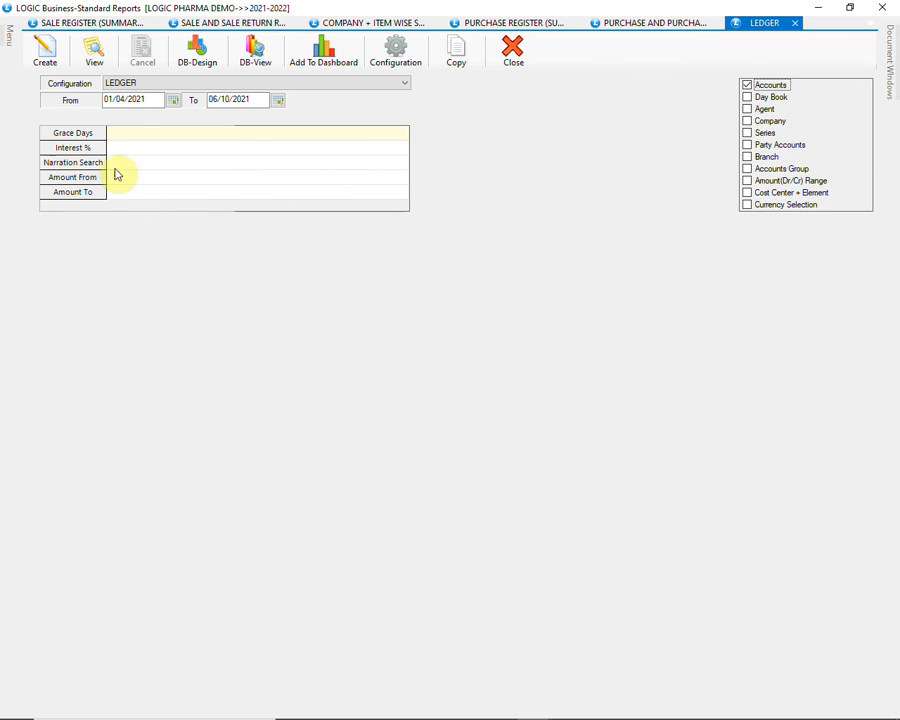
Create the ledger for 01/04/2021 to 06/10/2021, inspect the narration of document 456123, and close the ledger output
{"action": "left_click", "coordinate": [46, 44]}
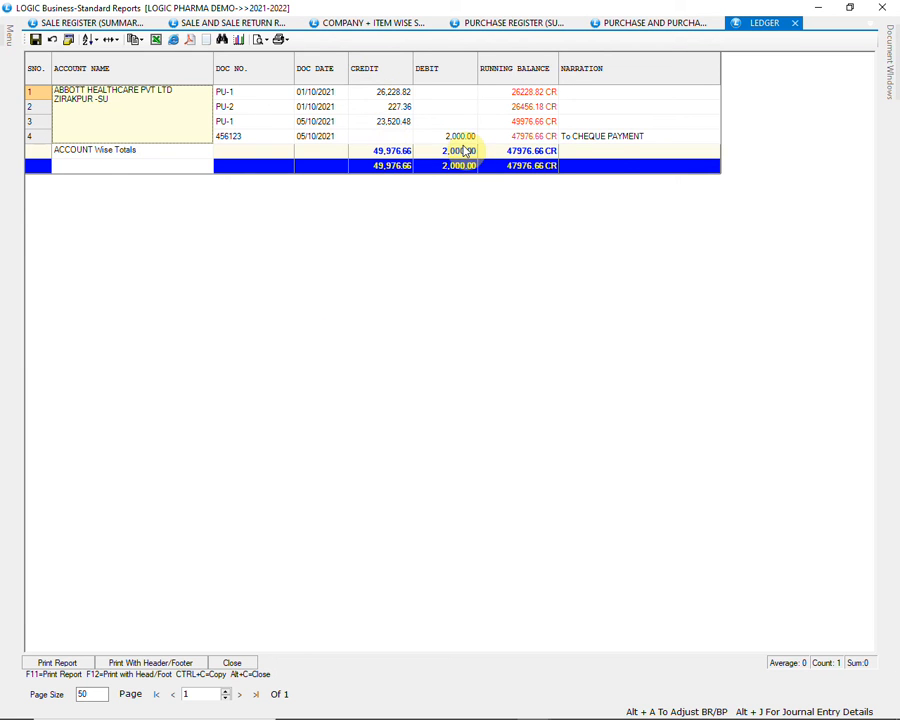
{"action": "left_click", "coordinate": [608, 139]}
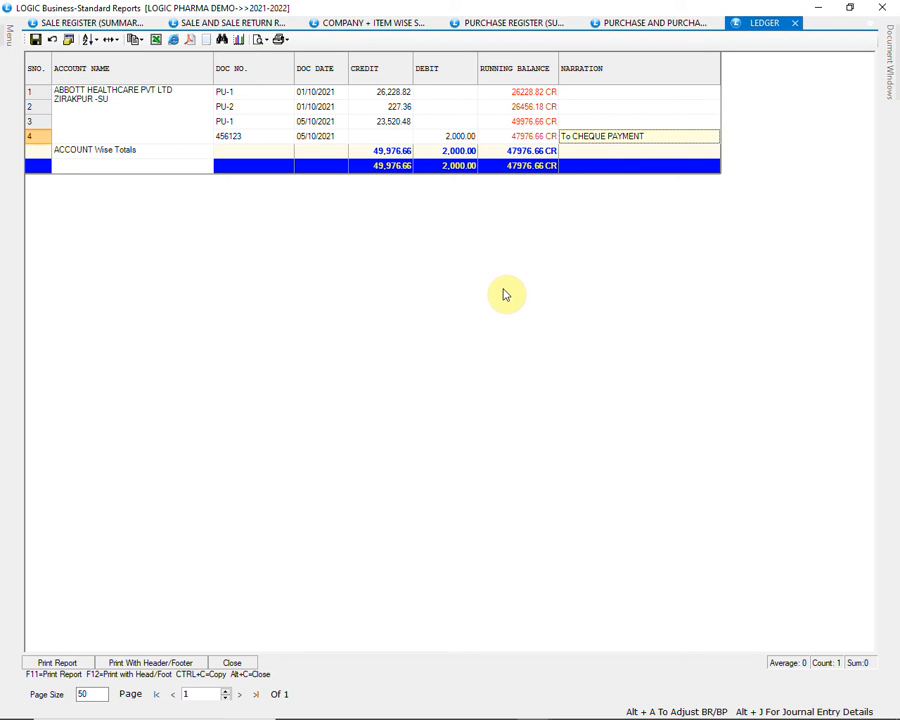
{"action": "left_click", "coordinate": [236, 663]}
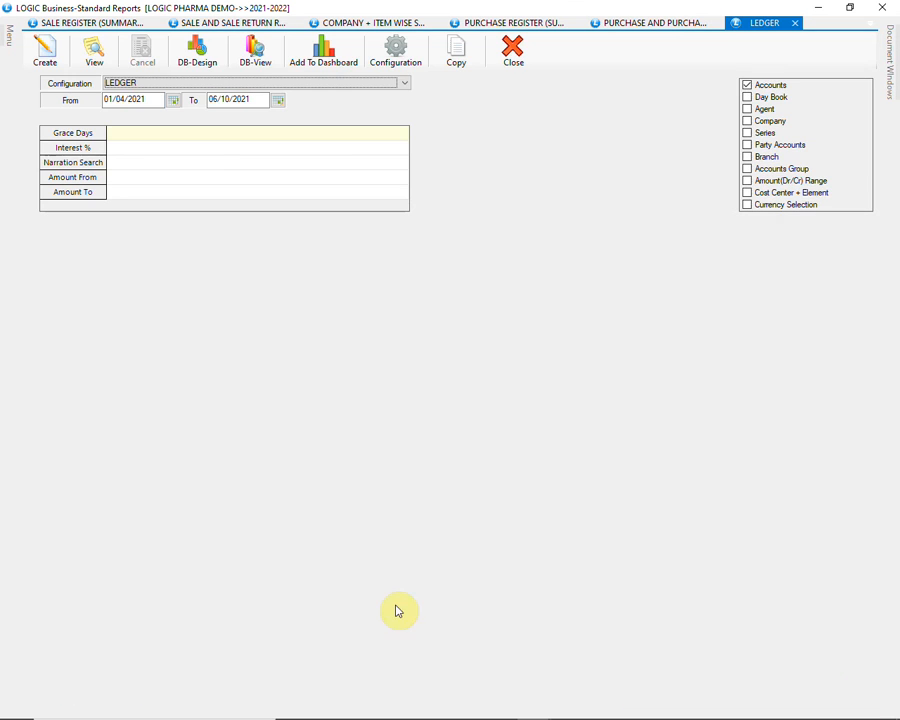
Add AB PHARMA to the ledger's account filter, create the ledger, and inspect the narration of AB PHARMA's second entry
{"action": "left_click", "coordinate": [747, 86]}
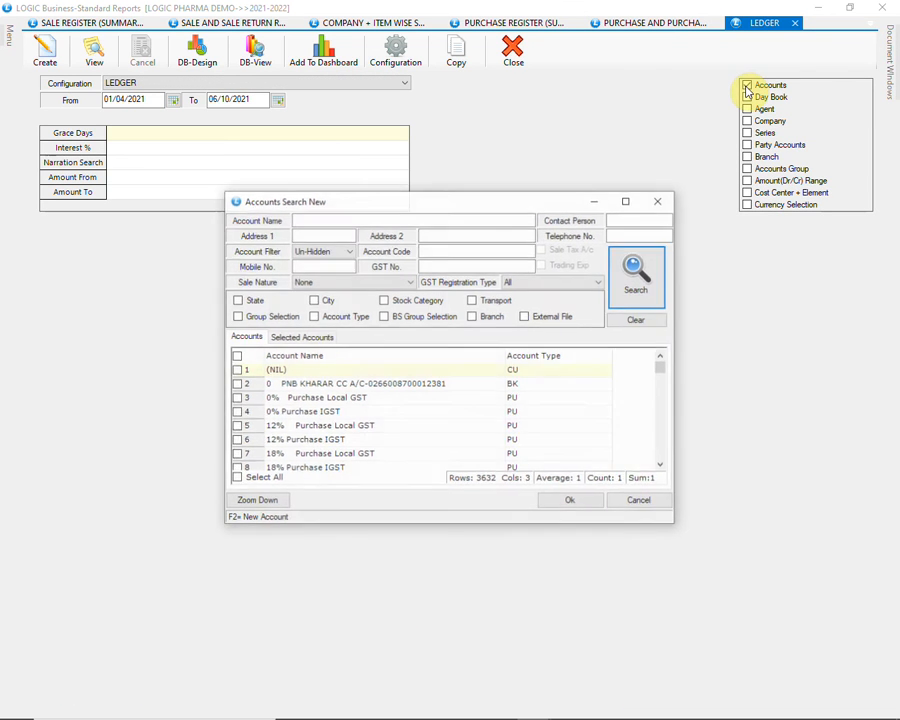
{"action": "left_click", "coordinate": [447, 219]}
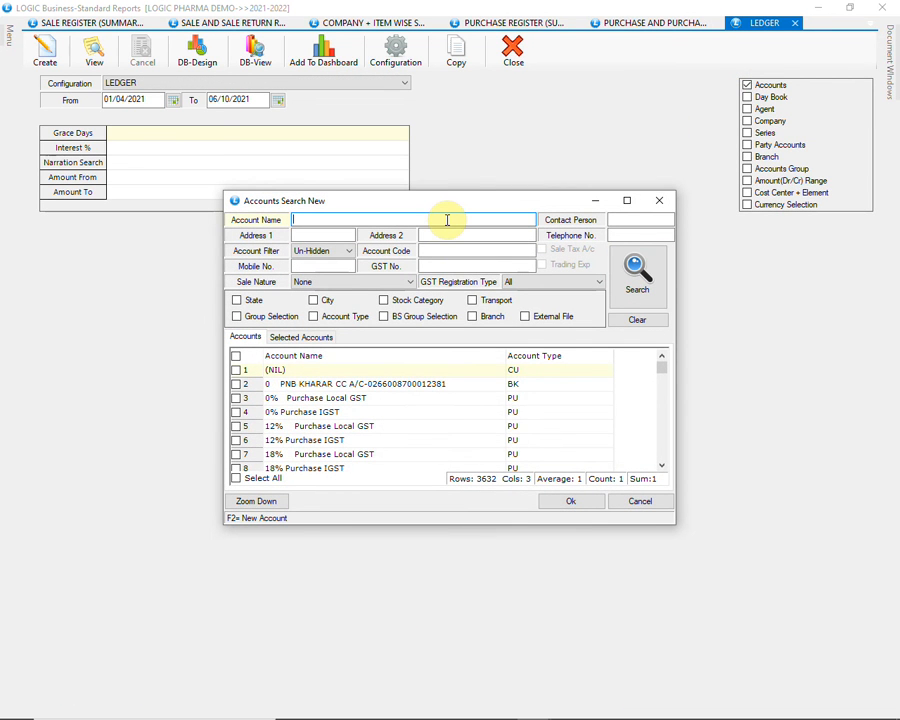
{"action": "type", "text": "AB"}
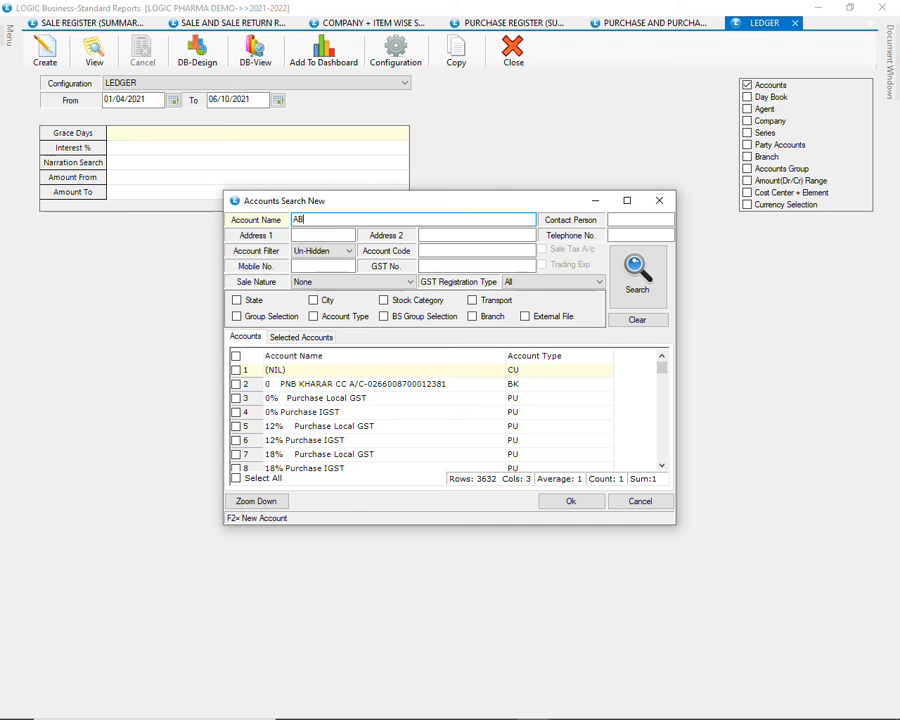
{"action": "left_click", "coordinate": [660, 285]}
{"action": "left_click", "coordinate": [236, 370]}
{"action": "left_click", "coordinate": [586, 505]}
{"action": "left_click", "coordinate": [42, 50]}
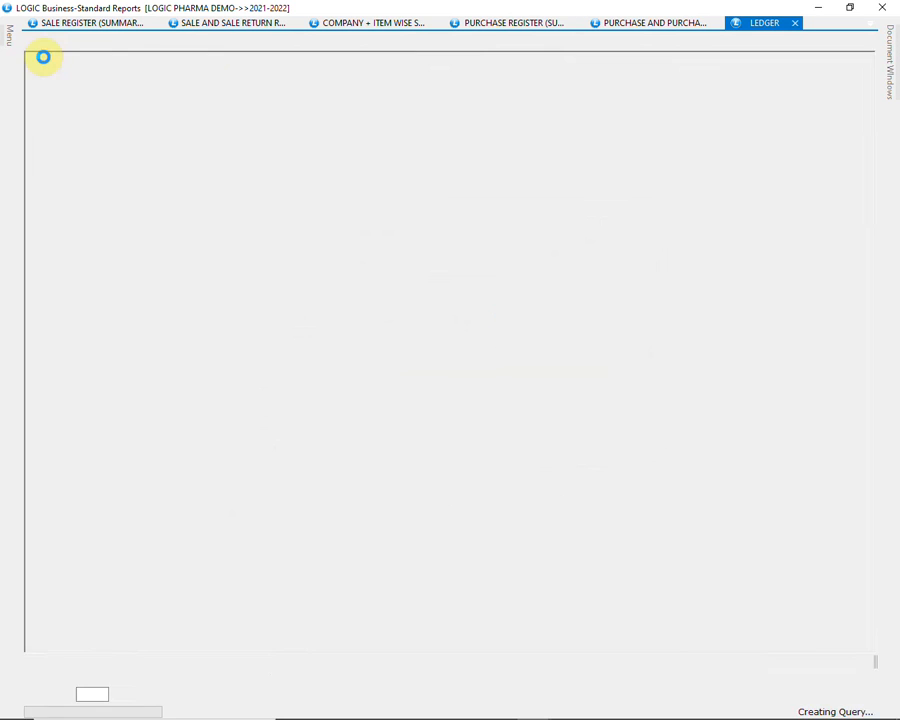
{"action": "left_click", "coordinate": [90, 106]}
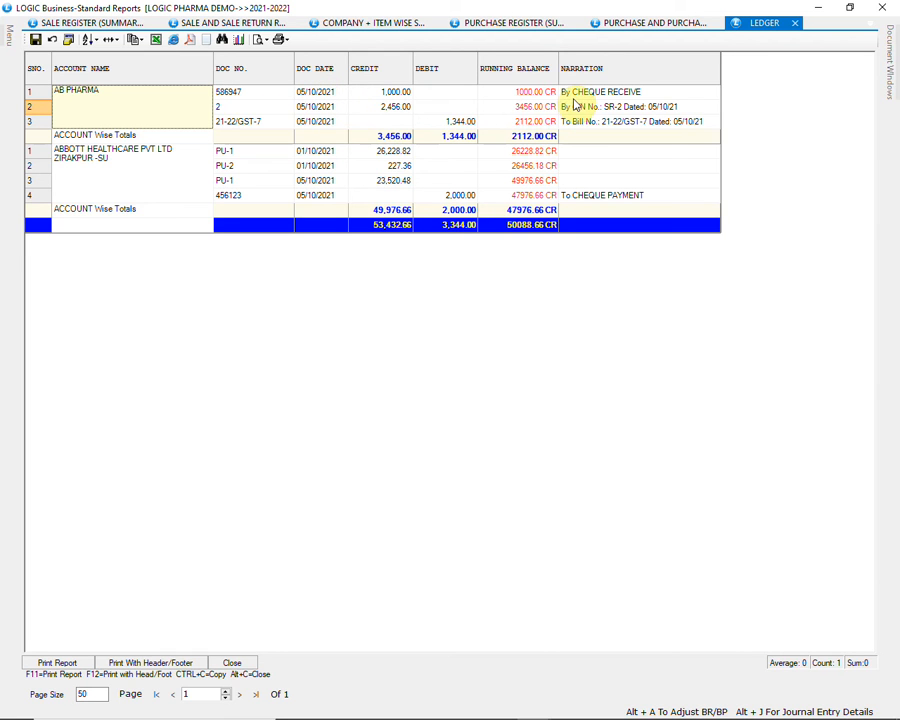
{"action": "left_click", "coordinate": [683, 108]}
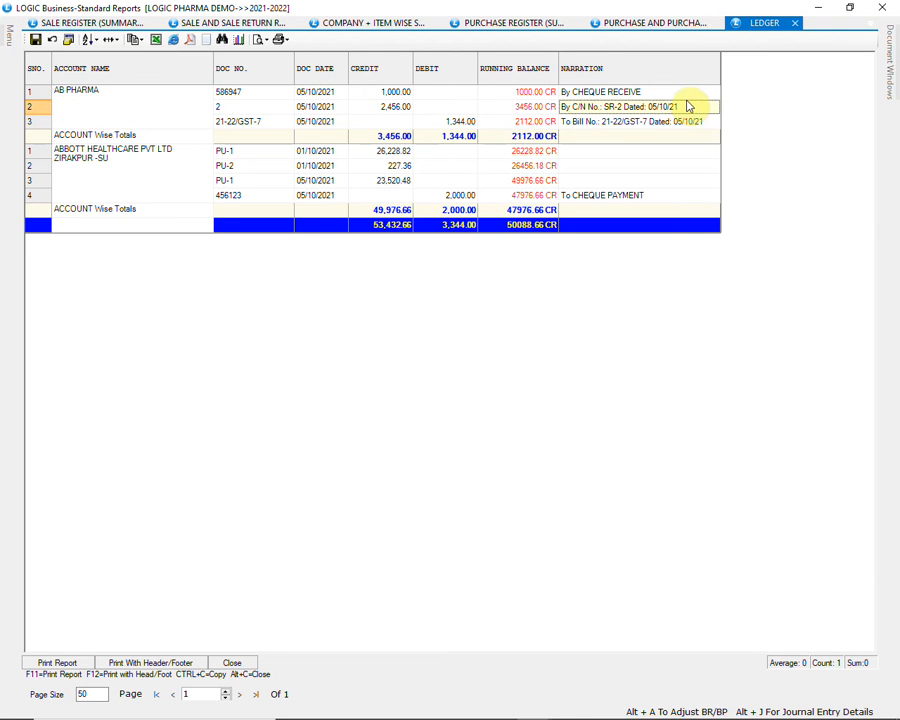
Open the Dues/Ageing Analysis report and create it with the CURRENT DUES configuration for 01/04/2021 to 06/10/2021
{"action": "mouse_move", "coordinate": [5, 40]}
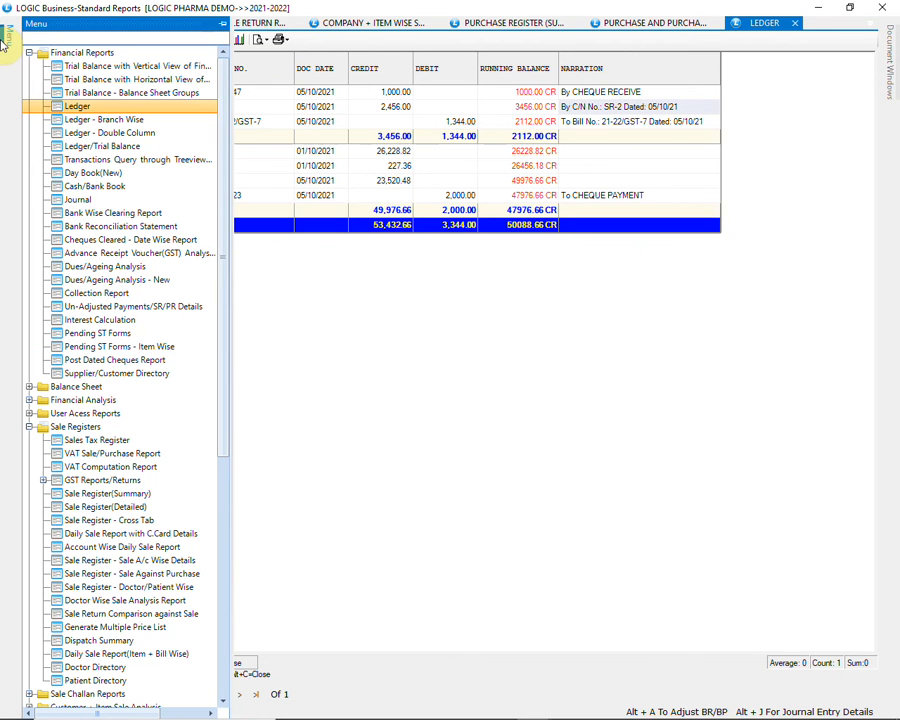
{"action": "left_click", "coordinate": [105, 266]}
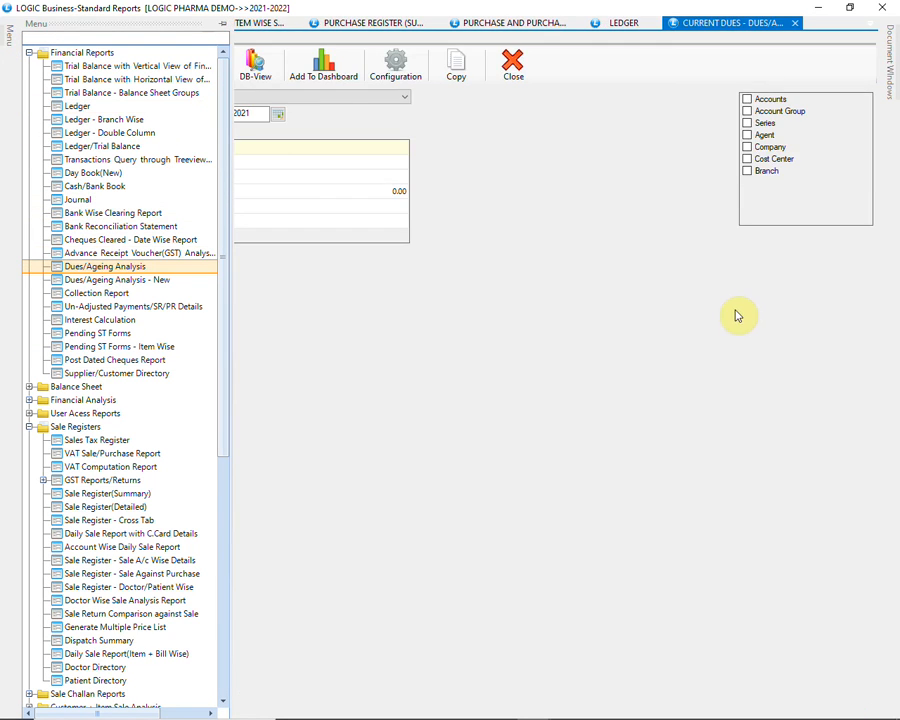
{"action": "left_click", "coordinate": [360, 99]}
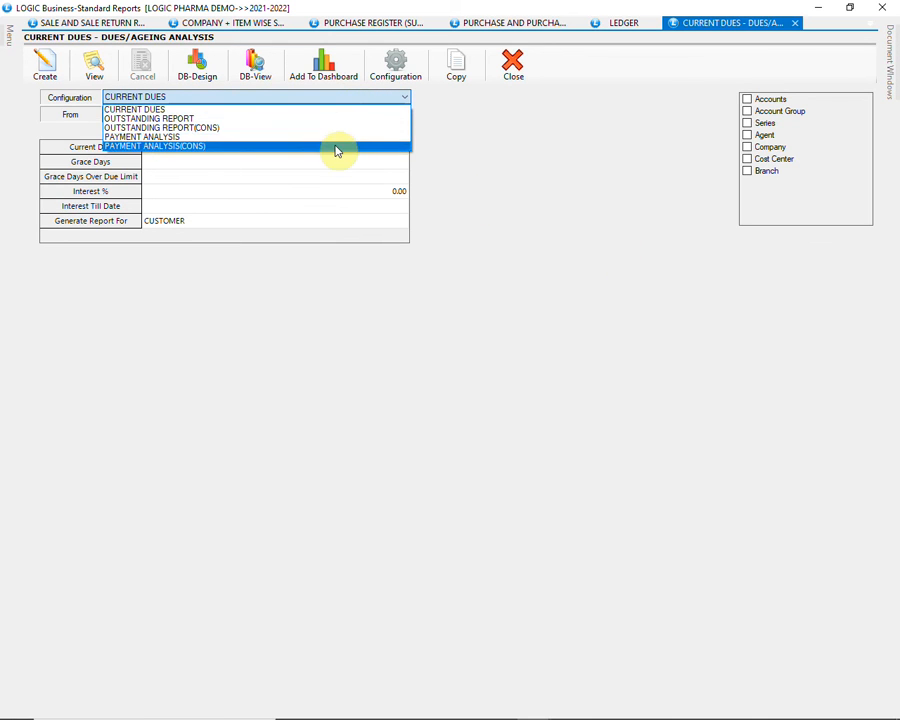
{"action": "left_click", "coordinate": [358, 104]}
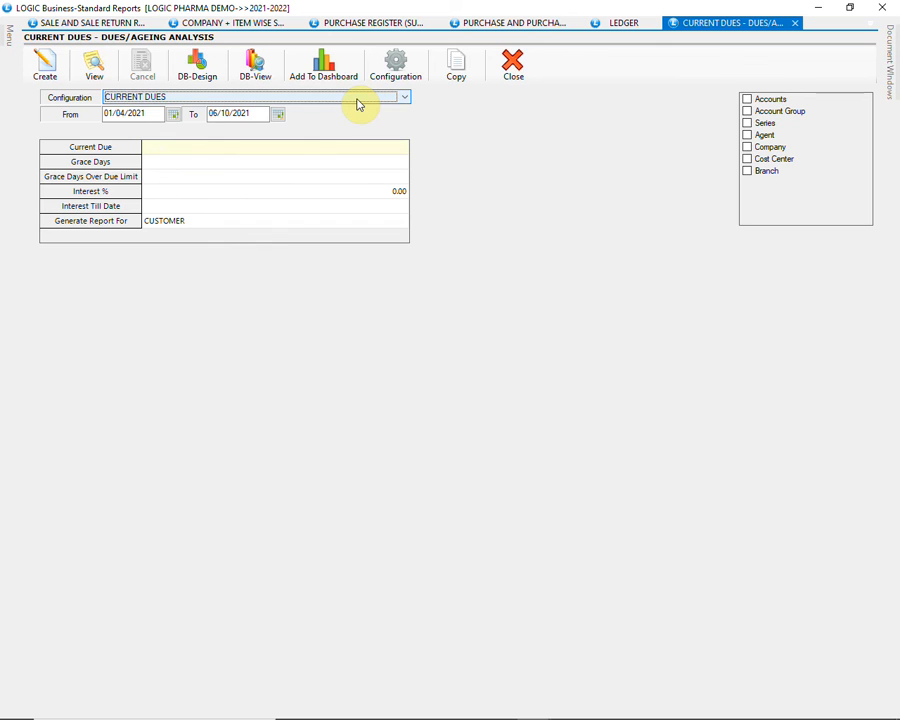
{"action": "left_click", "coordinate": [32, 70]}
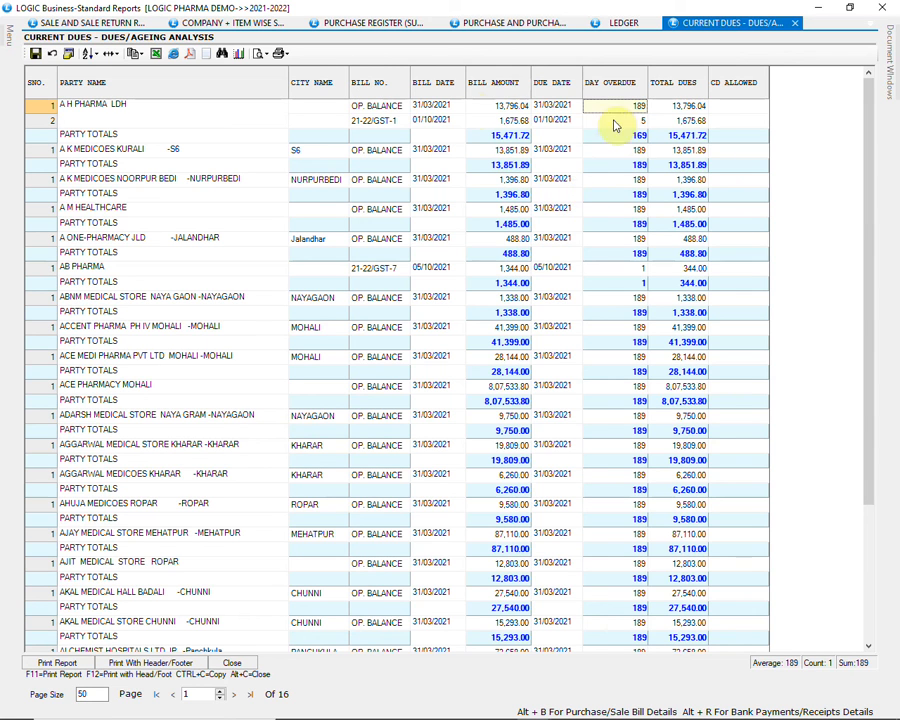
Inspect A H PHARMA LDH's GST bill and AB PHARMA's bill and overdue days in the dues report, and close its output
{"action": "left_click", "coordinate": [221, 124]}
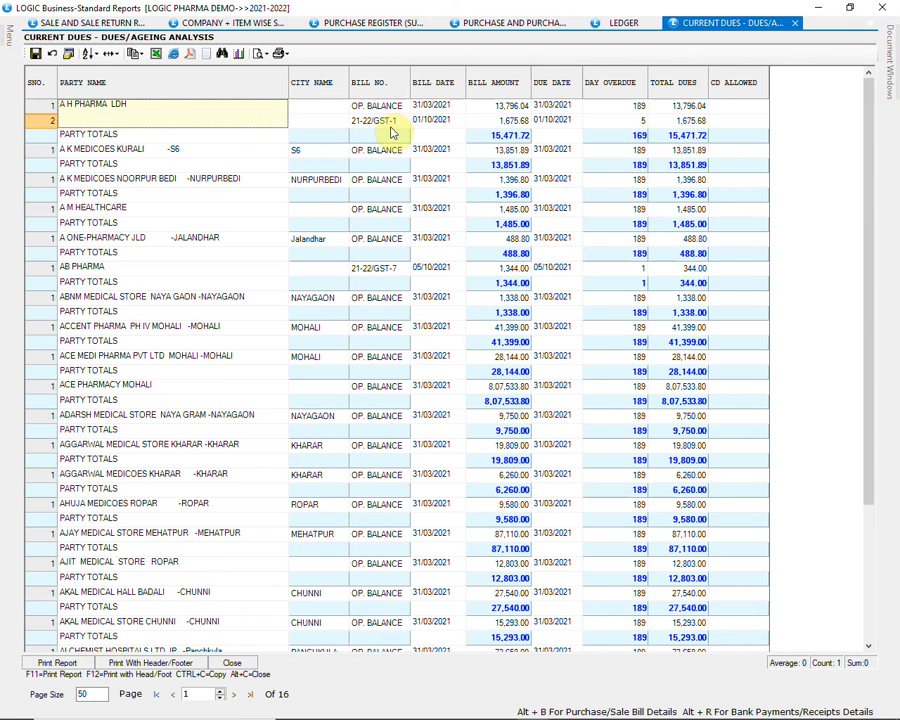
{"action": "left_click", "coordinate": [394, 122]}
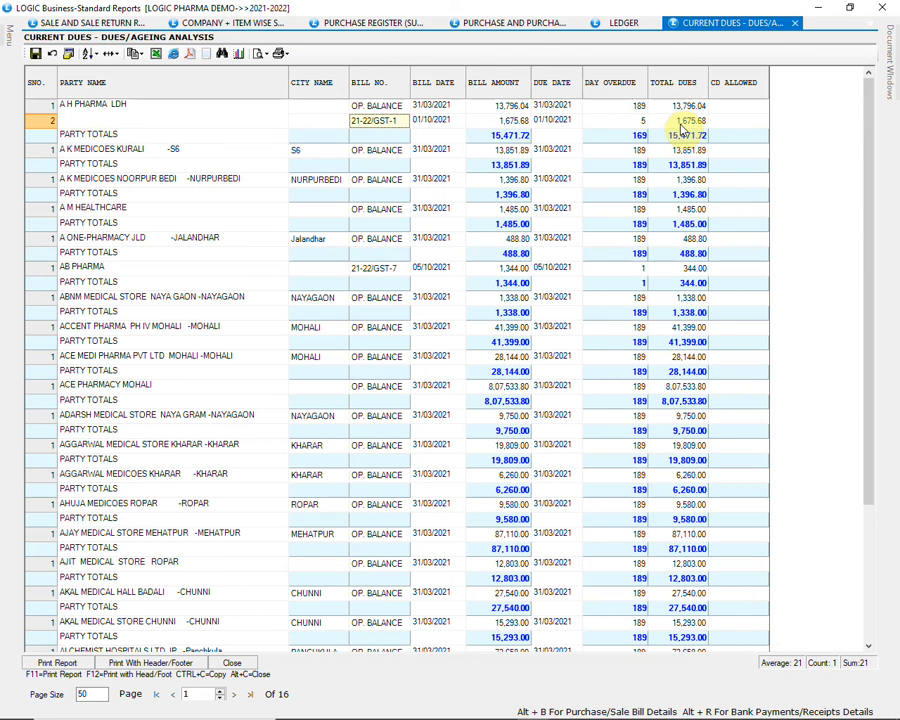
{"action": "scroll", "coordinate": [627, 291], "scroll_direction": "down", "scroll_amount": 2}
{"action": "scroll", "coordinate": [640, 302], "scroll_direction": "up", "scroll_amount": 2}
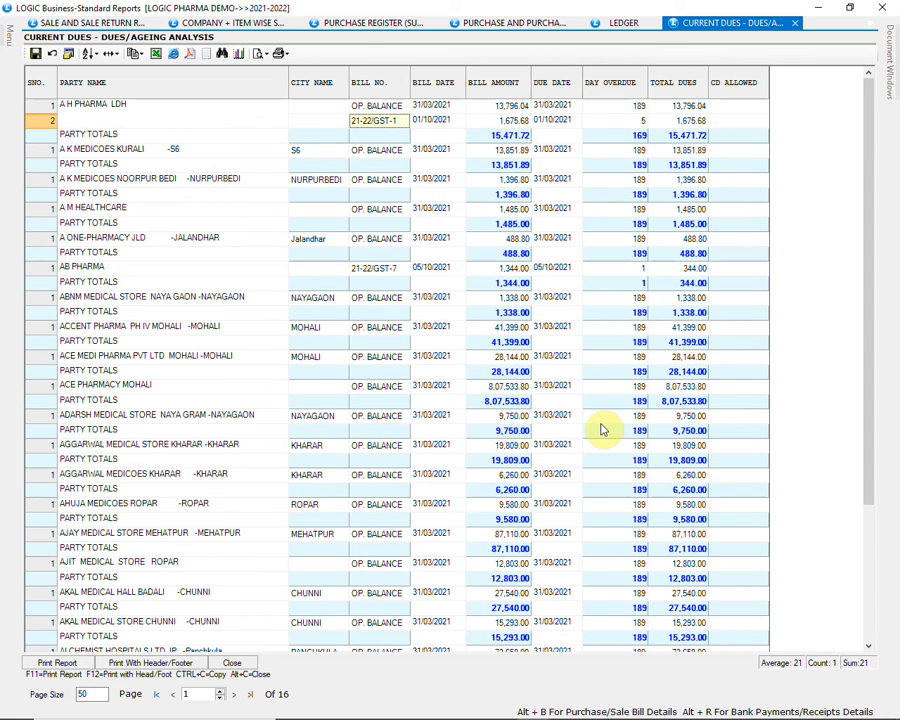
{"action": "left_click", "coordinate": [362, 270]}
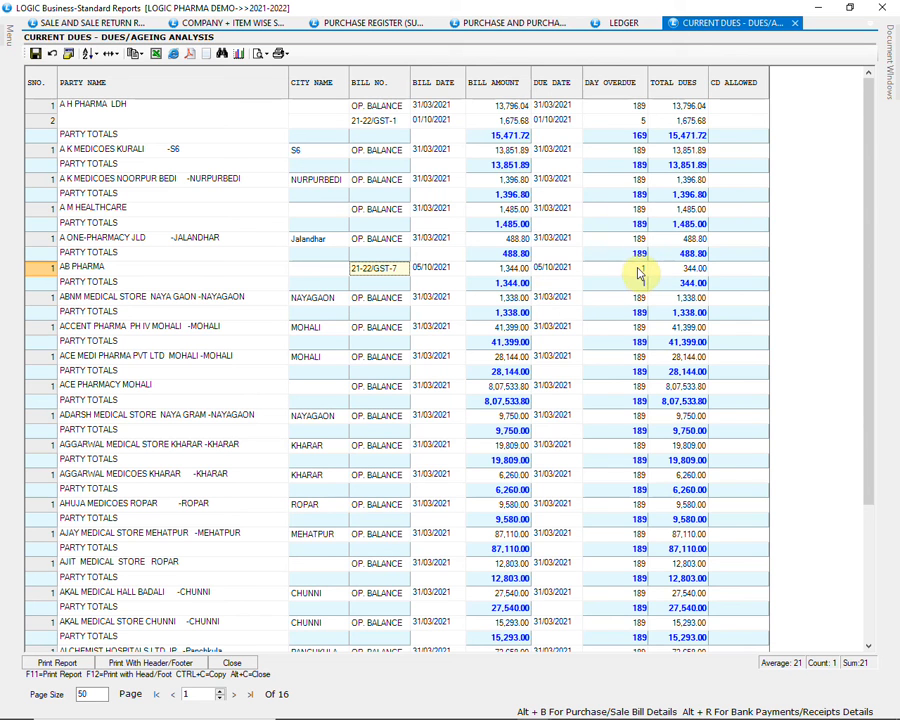
{"action": "left_click", "coordinate": [638, 269]}
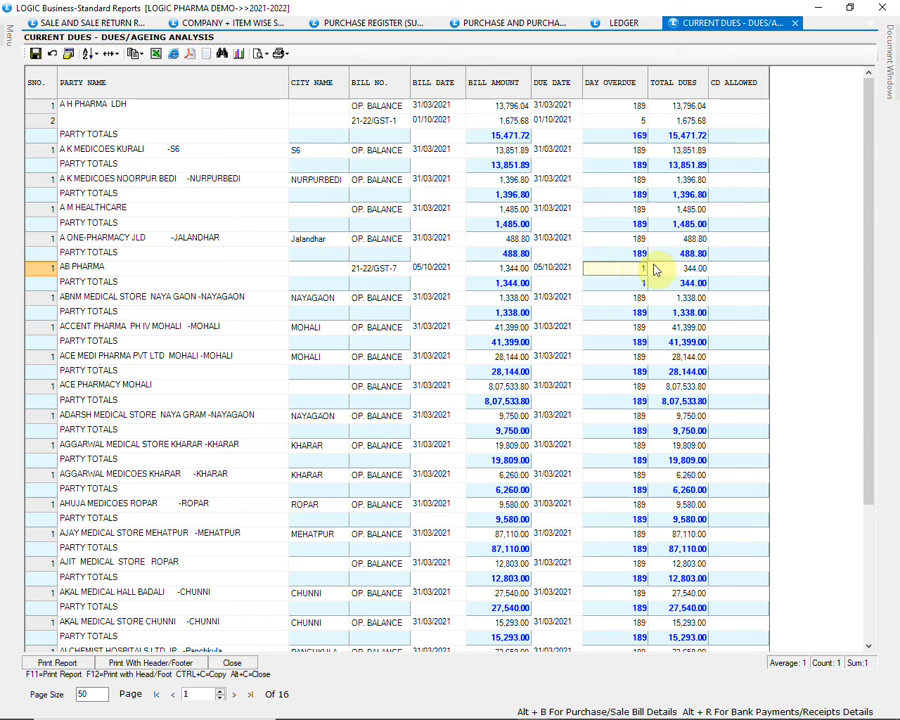
{"action": "left_click", "coordinate": [233, 663]}
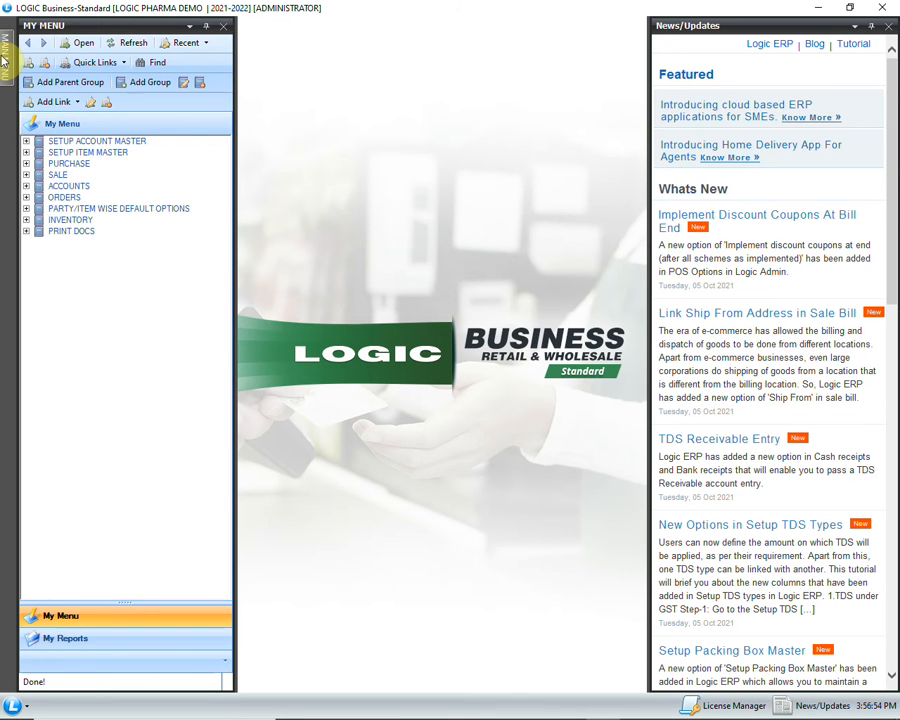
Open GST Returns from the GST Reports/Returns group of the Sale Registers reports
{"action": "mouse_move", "coordinate": [4, 61]}
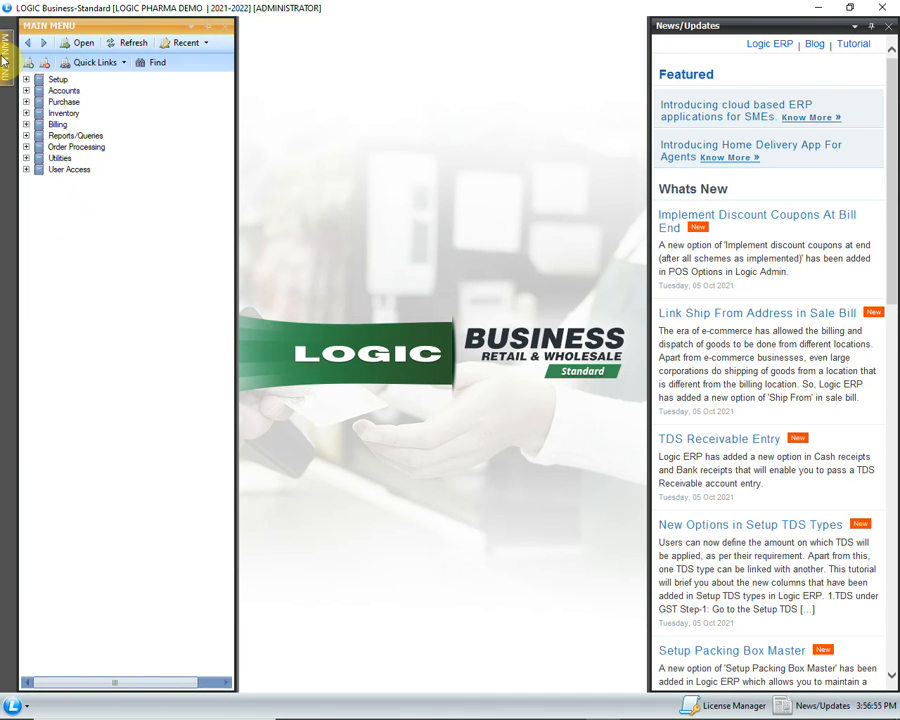
{"action": "left_click", "coordinate": [26, 135]}
{"action": "left_click", "coordinate": [40, 191]}
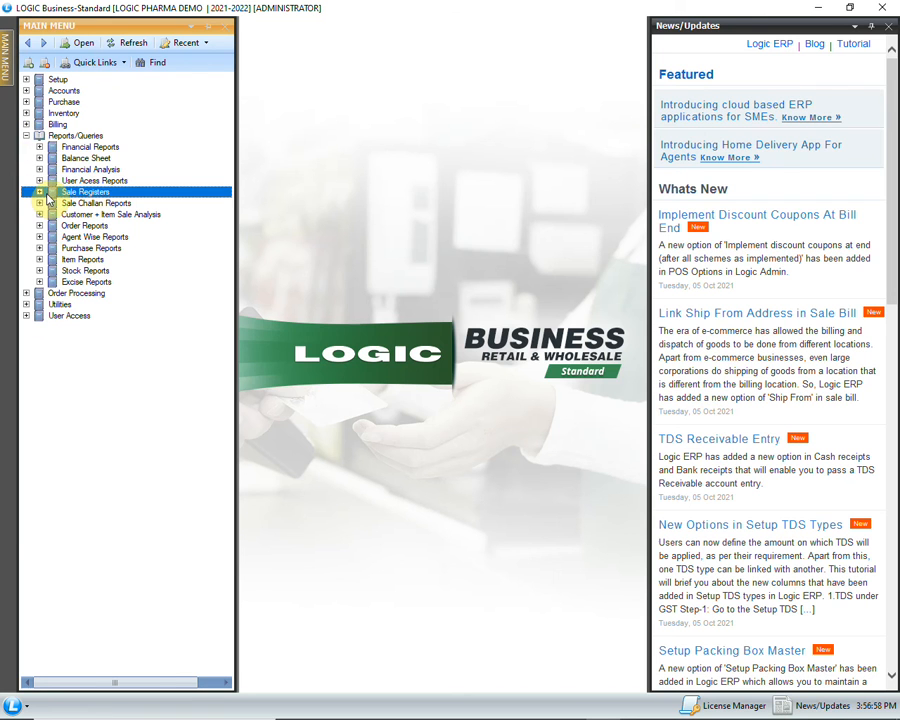
{"action": "left_click", "coordinate": [40, 191]}
{"action": "left_click", "coordinate": [53, 248]}
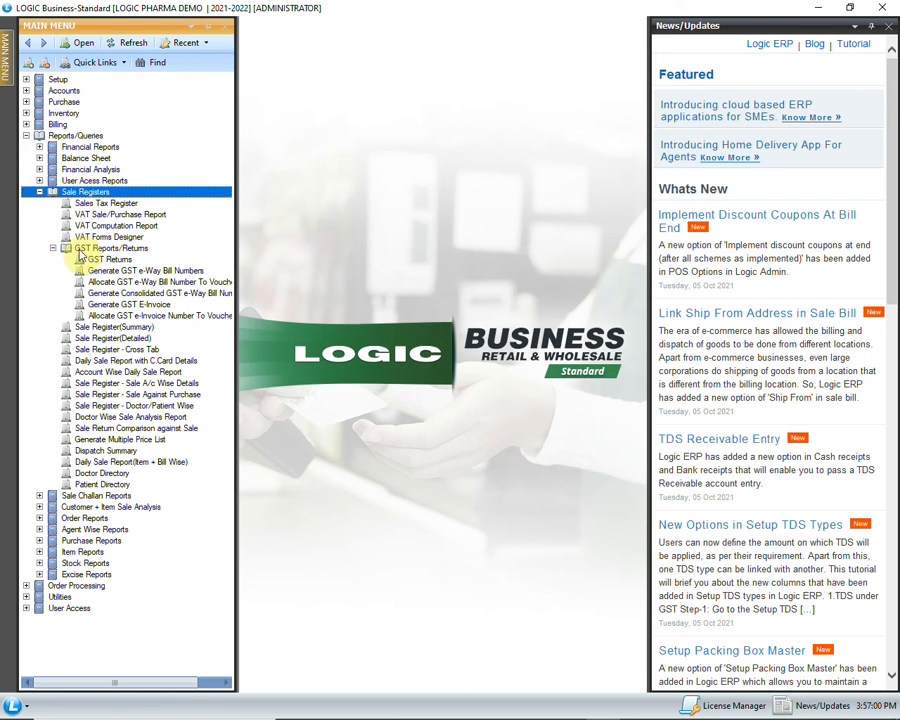
{"action": "left_click", "coordinate": [97, 260]}
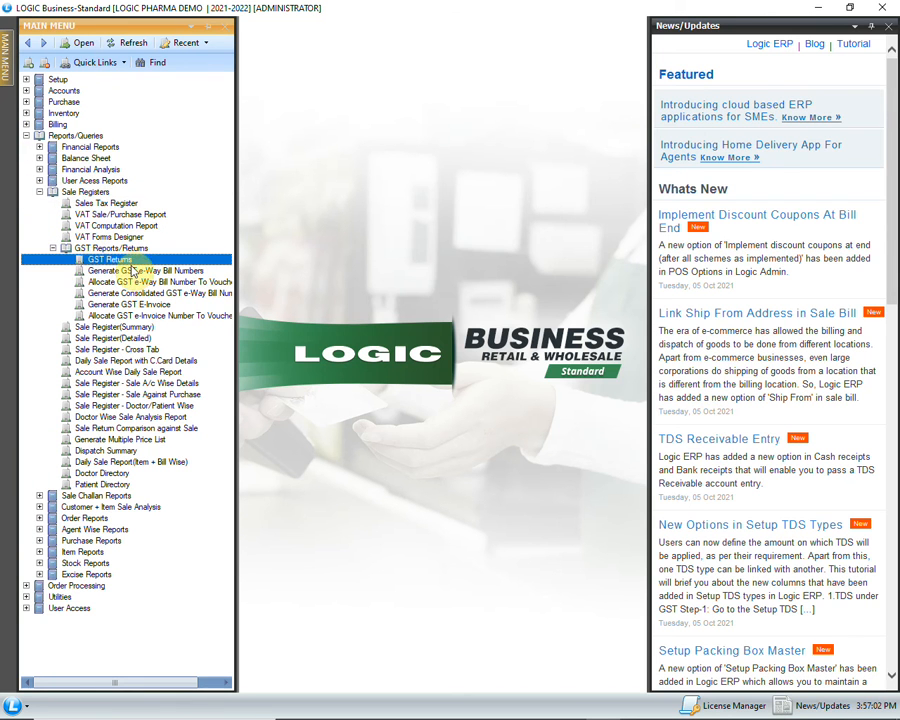
{"action": "double_click", "coordinate": [130, 259]}
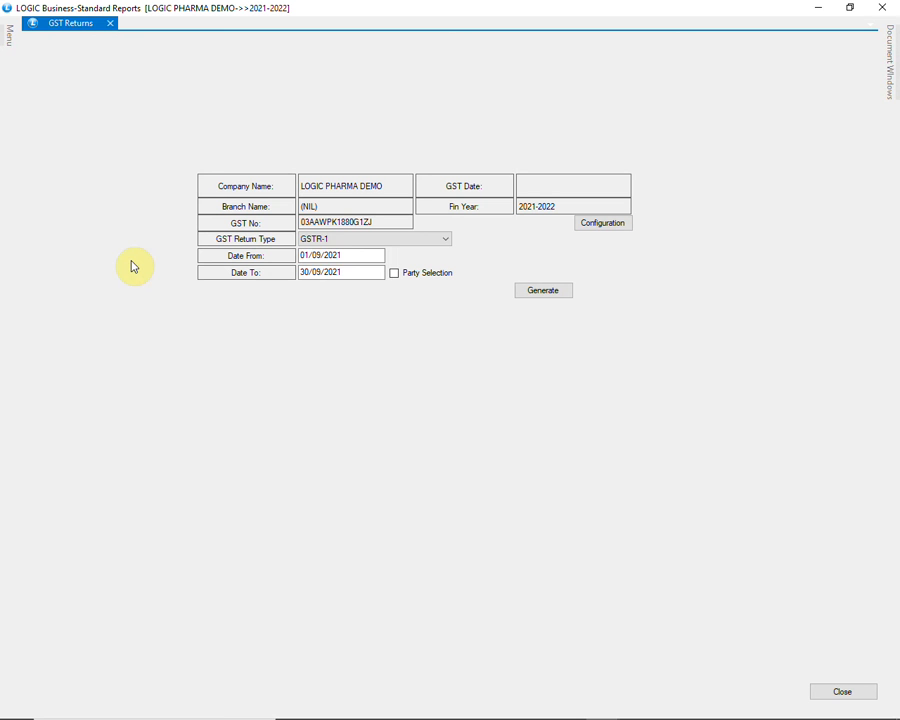
Generate the GSTR-1 return for 01/10/2021 to 31/10/2021 and dismiss the invalid-data message
{"action": "left_click", "coordinate": [398, 240]}
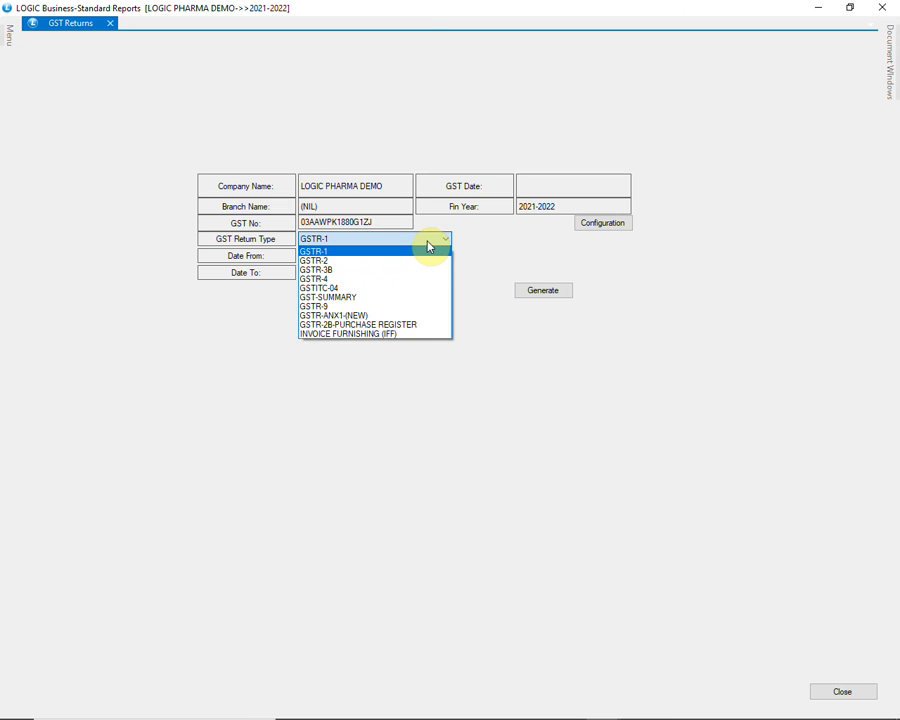
{"action": "left_click", "coordinate": [428, 248]}
{"action": "left_click", "coordinate": [352, 255]}
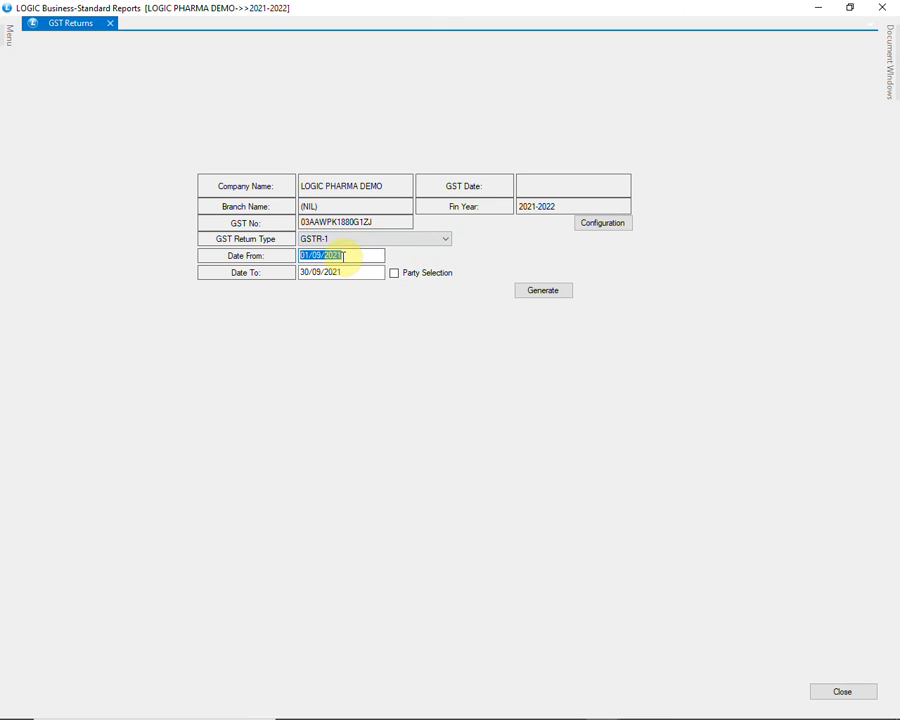
{"action": "type", "text": "01/1"}
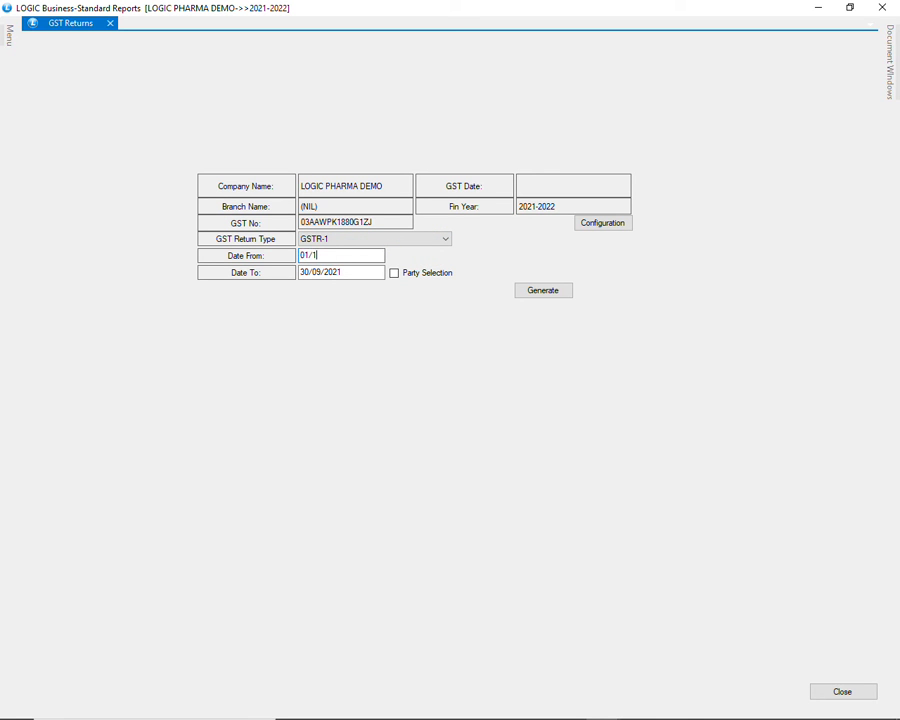
{"action": "type", "text": "0/2021"}
{"action": "key", "text": "Return"}
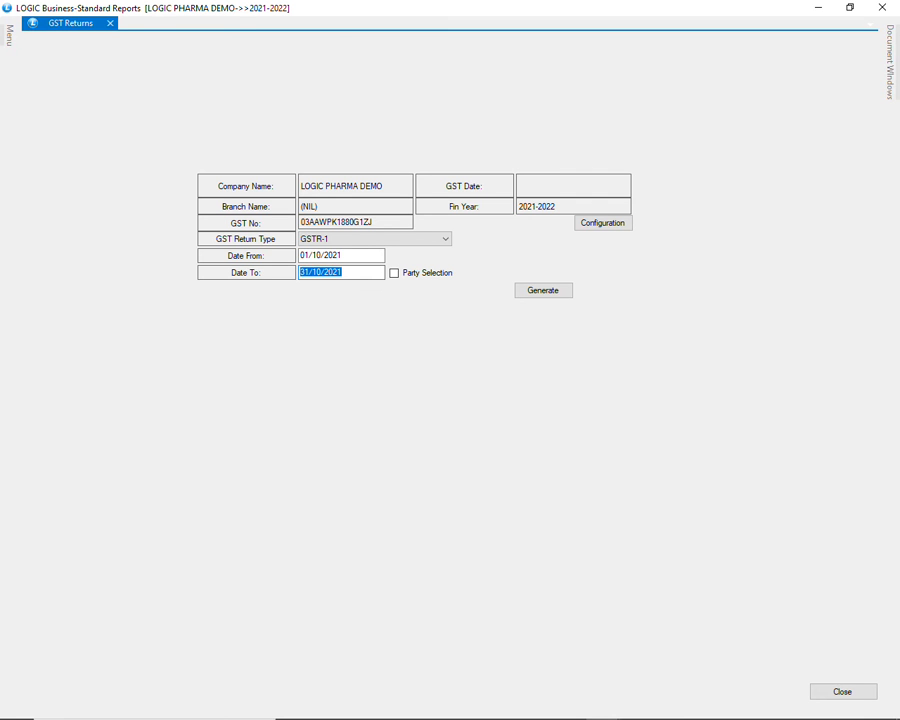
{"action": "left_click", "coordinate": [531, 294]}
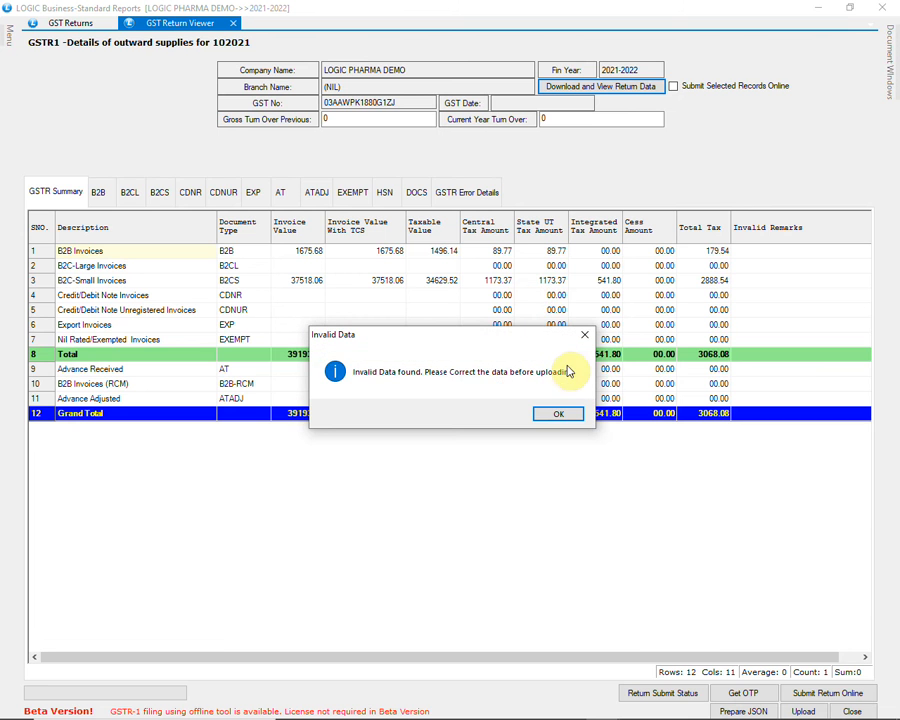
{"action": "left_click", "coordinate": [553, 415]}
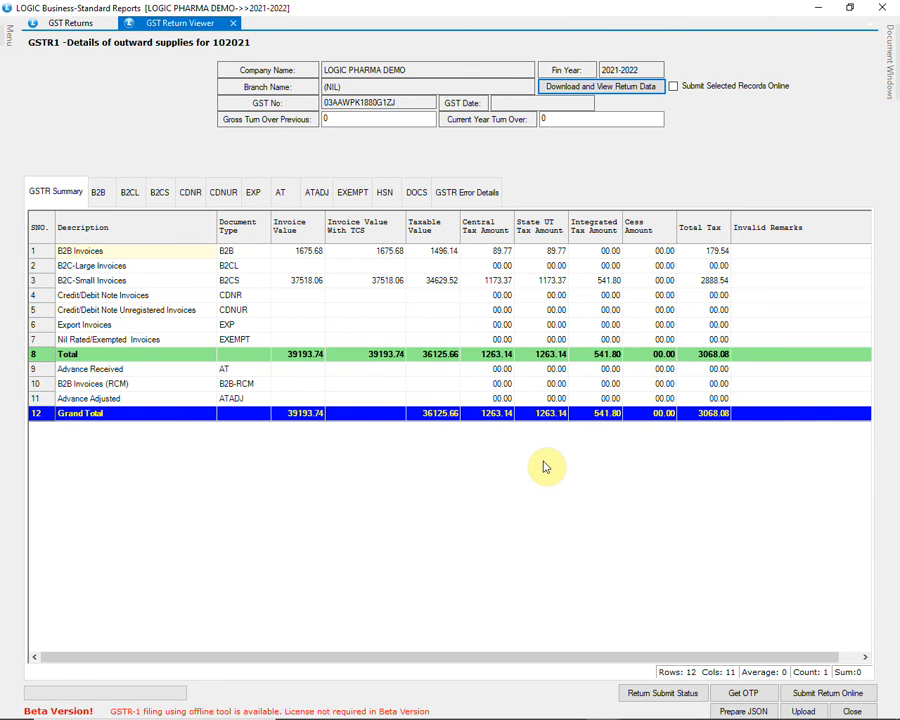
Examine the GSTR-1 B2B, B2CS, CDNR, EXP, CDNUR and HSN details, return to the summary, and close the return viewer
{"action": "left_click", "coordinate": [105, 195]}
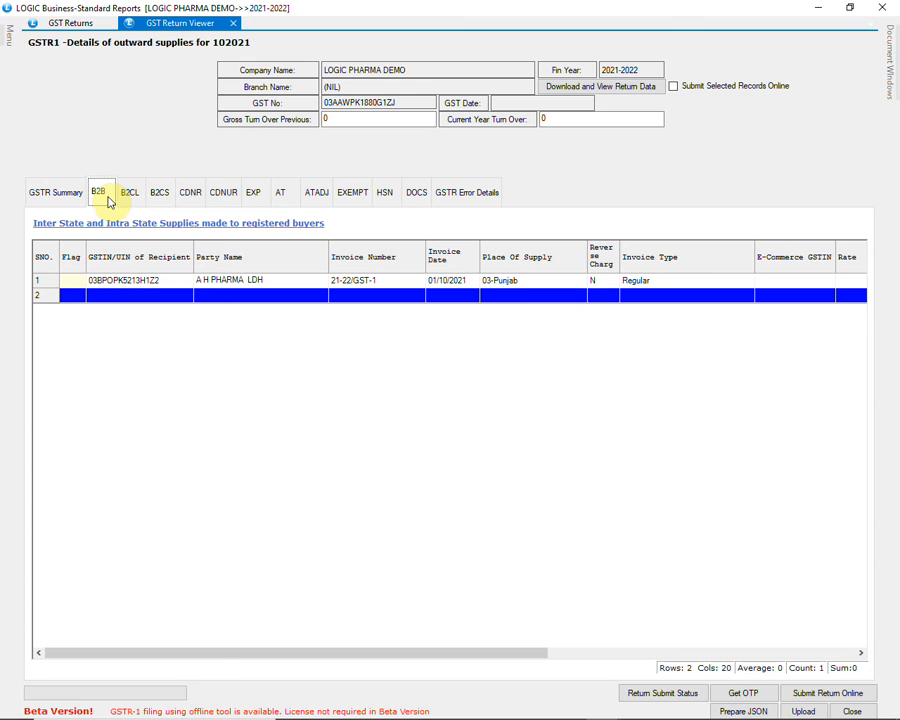
{"action": "left_click", "coordinate": [127, 281]}
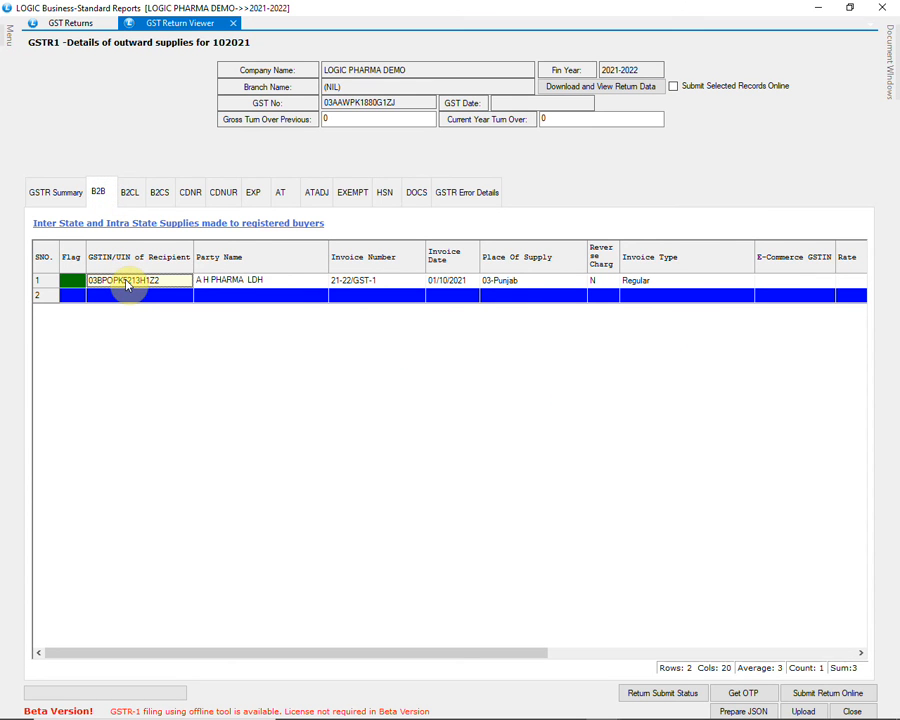
{"action": "left_click", "coordinate": [160, 192]}
{"action": "left_click", "coordinate": [192, 292]}
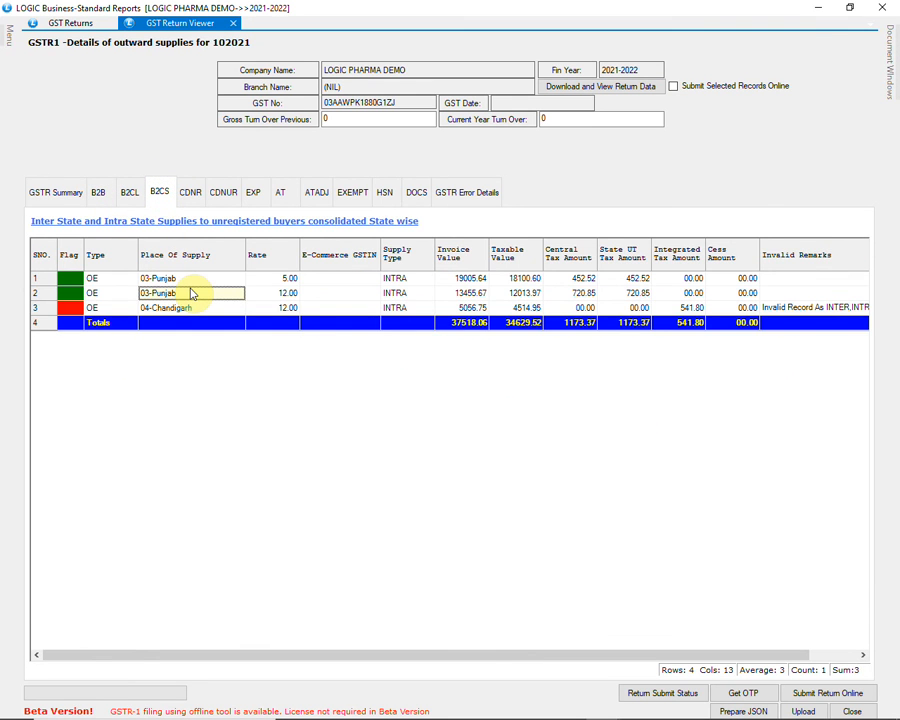
{"action": "left_click", "coordinate": [190, 192]}
{"action": "left_click", "coordinate": [250, 195]}
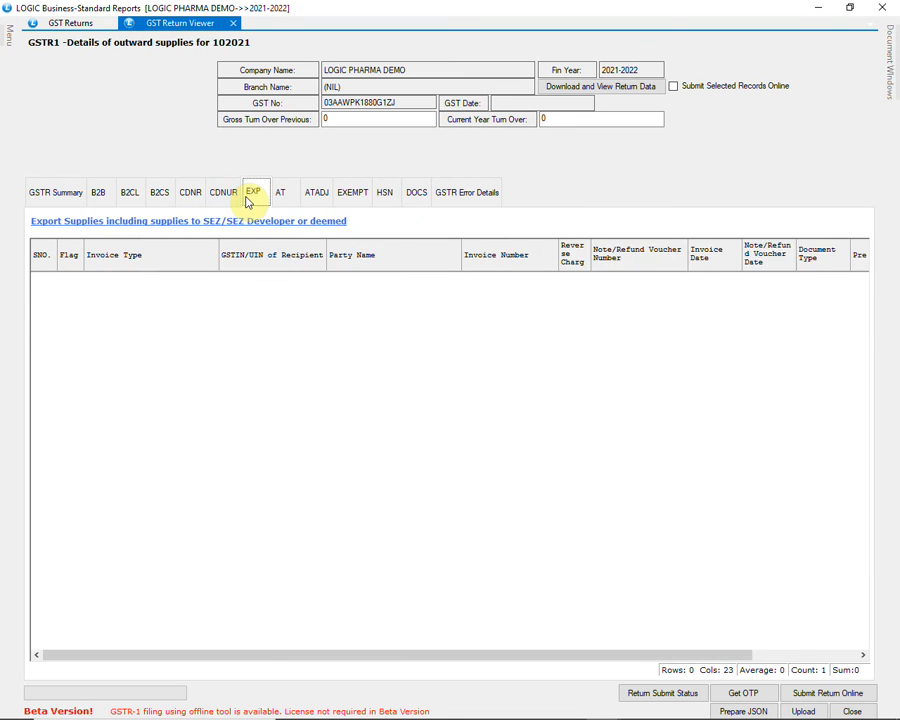
{"action": "left_click", "coordinate": [225, 195]}
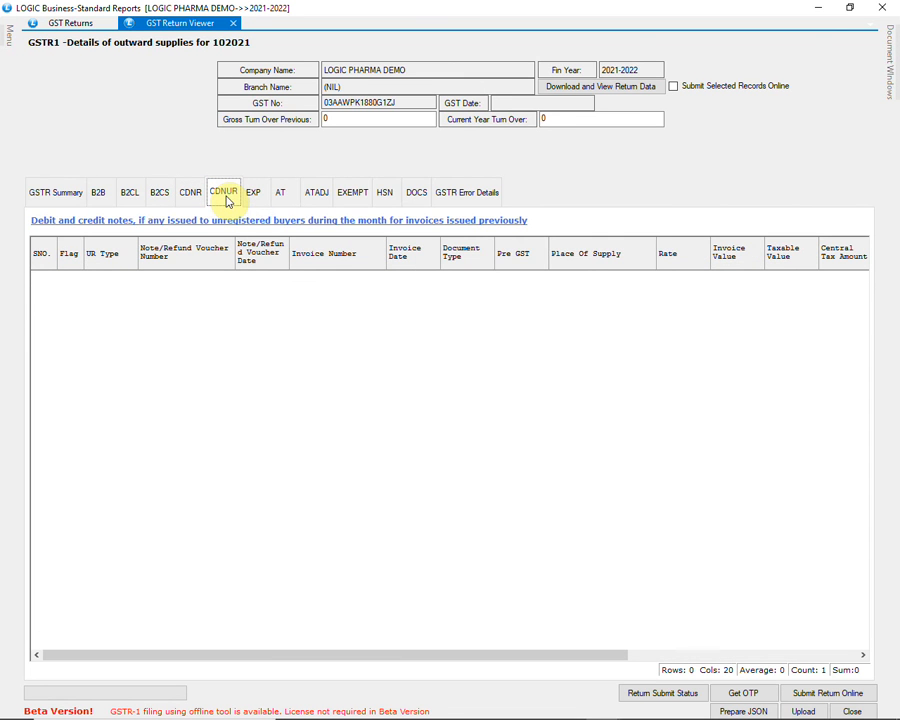
{"action": "left_click", "coordinate": [394, 197]}
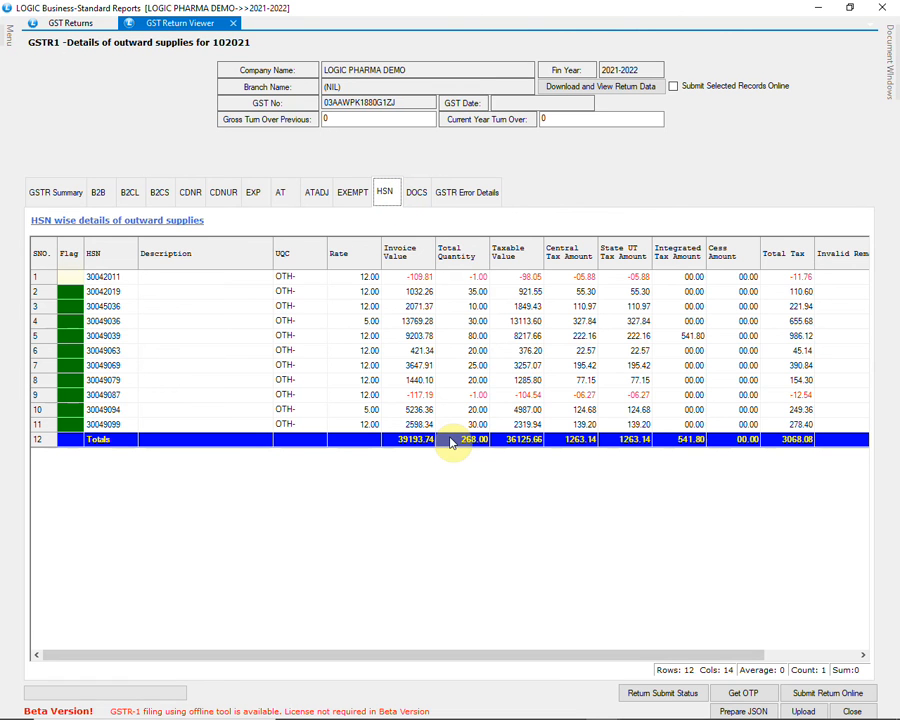
{"action": "left_click", "coordinate": [66, 196]}
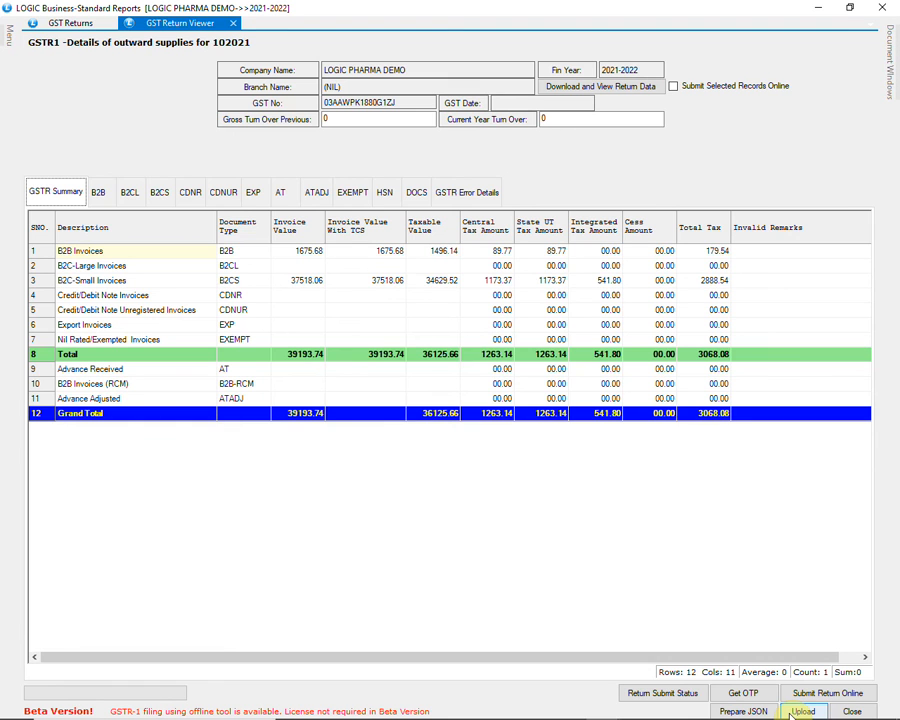
{"action": "left_click", "coordinate": [845, 711]}
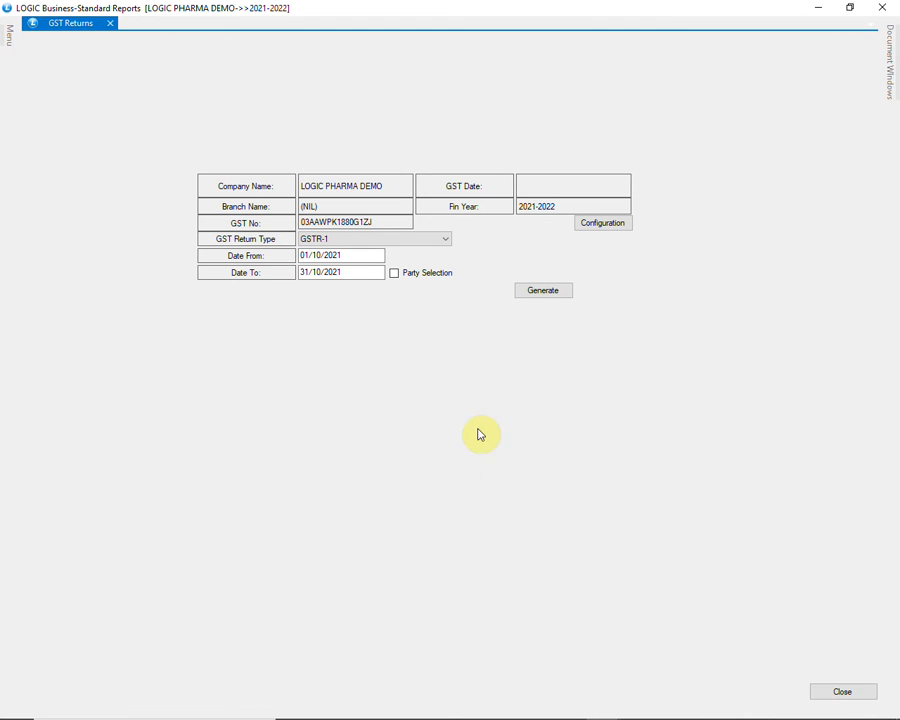
Generate the GSTR-2 return for 01/10/2021 to 31/10/2021 and examine its B2B and B2BUR details
{"action": "left_click", "coordinate": [434, 242]}
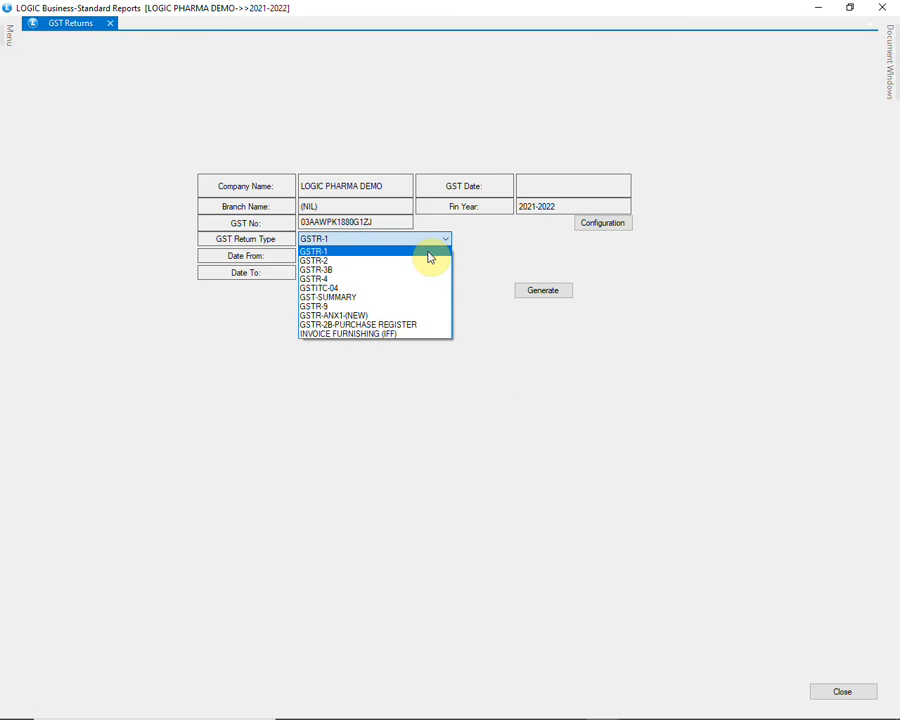
{"action": "left_click", "coordinate": [429, 261]}
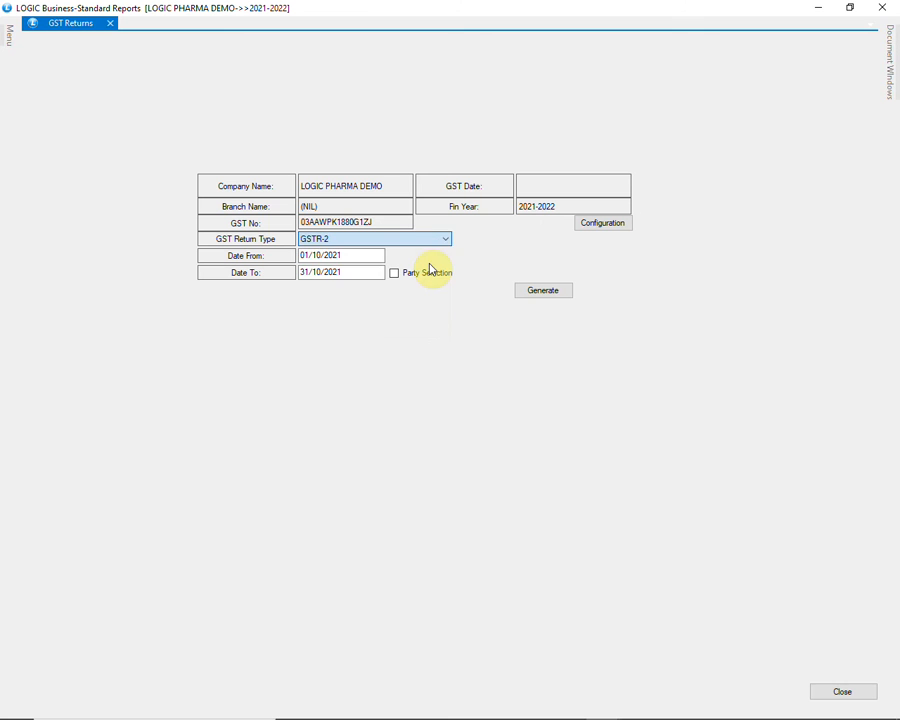
{"action": "left_click", "coordinate": [542, 294]}
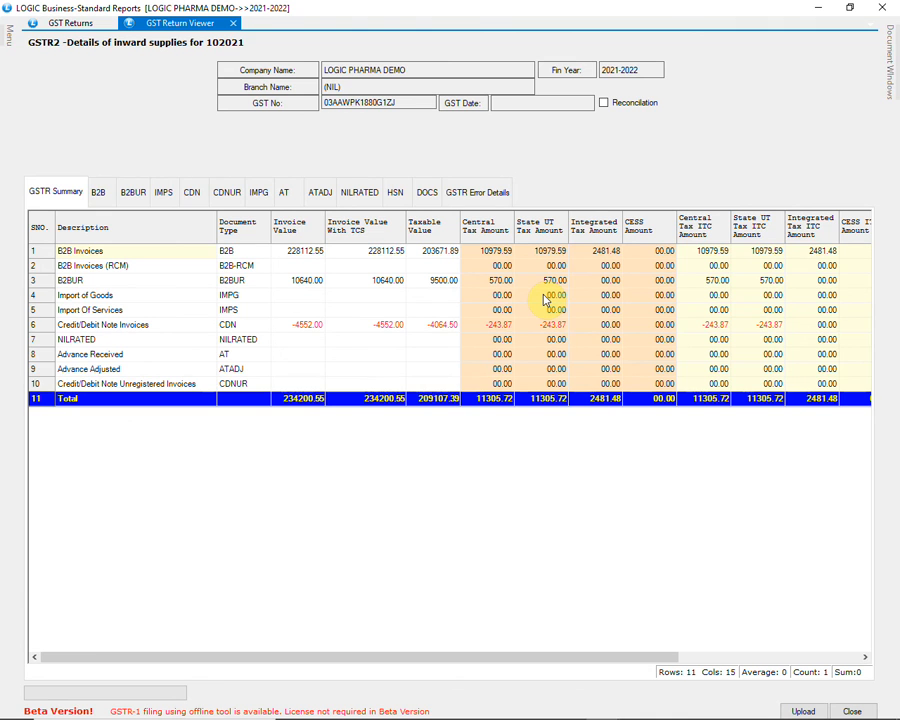
{"action": "left_click", "coordinate": [99, 193]}
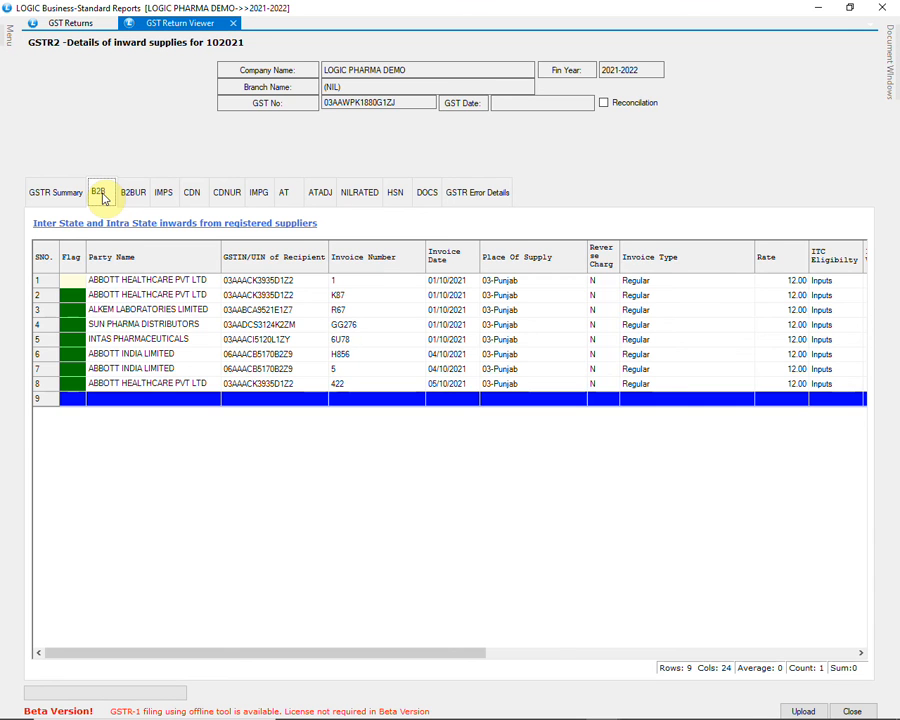
{"action": "left_click", "coordinate": [134, 193]}
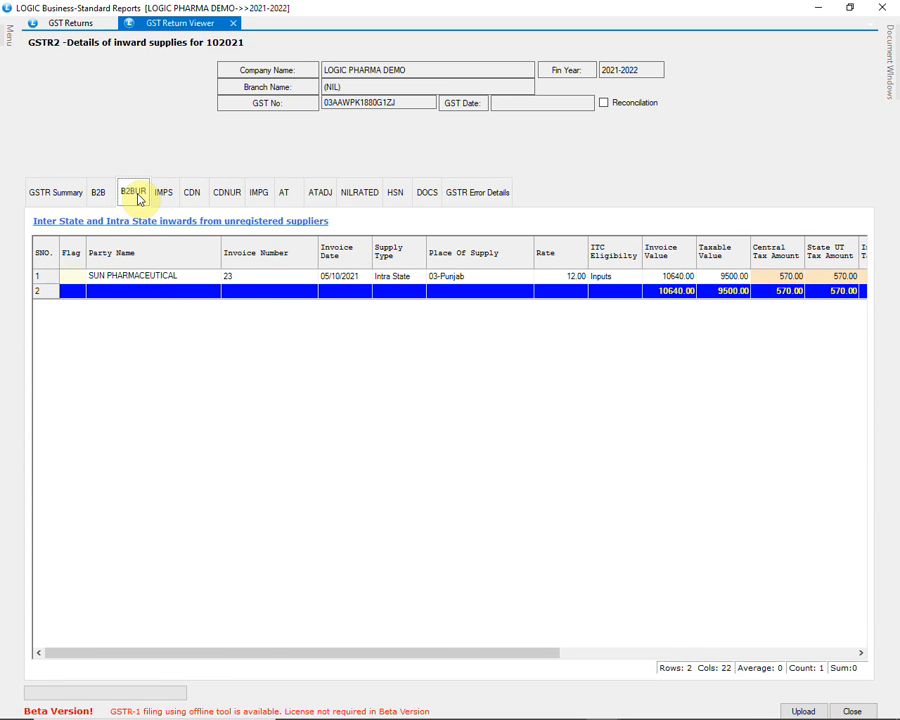
Examine the GSTR-2 B2BUR, CDNUR, CDN and HSN details, and return to the GSTR summary
{"action": "left_click", "coordinate": [285, 282]}
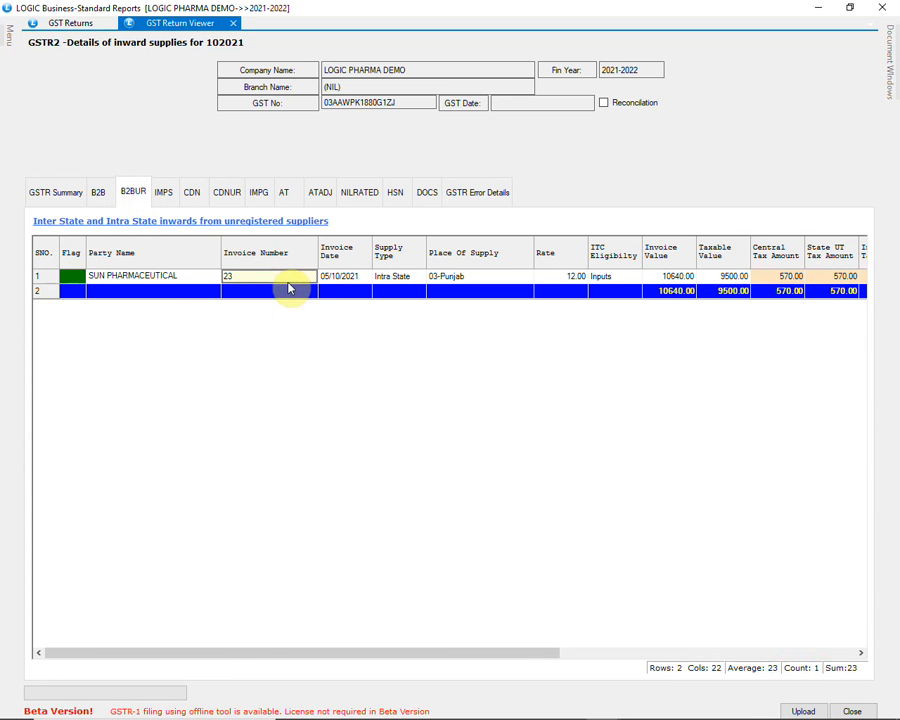
{"action": "left_click", "coordinate": [226, 205]}
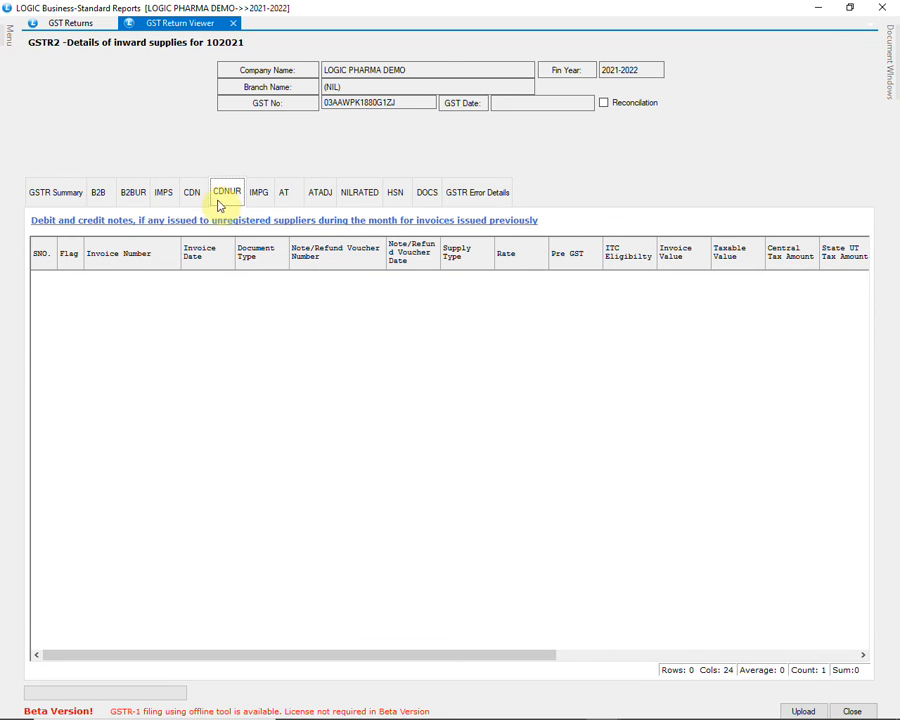
{"action": "left_click", "coordinate": [202, 194]}
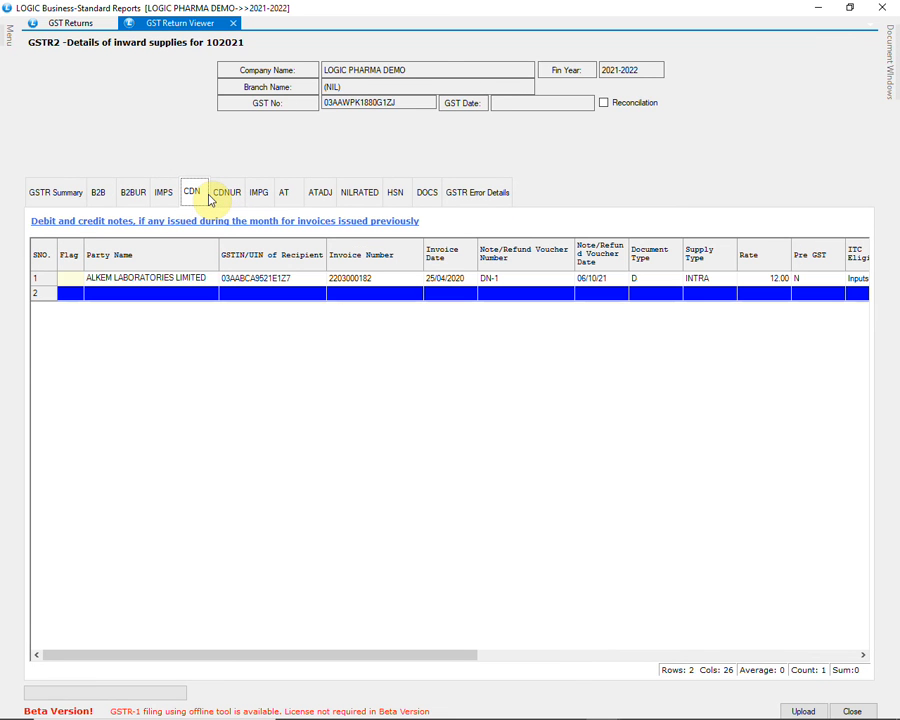
{"action": "left_click", "coordinate": [259, 284]}
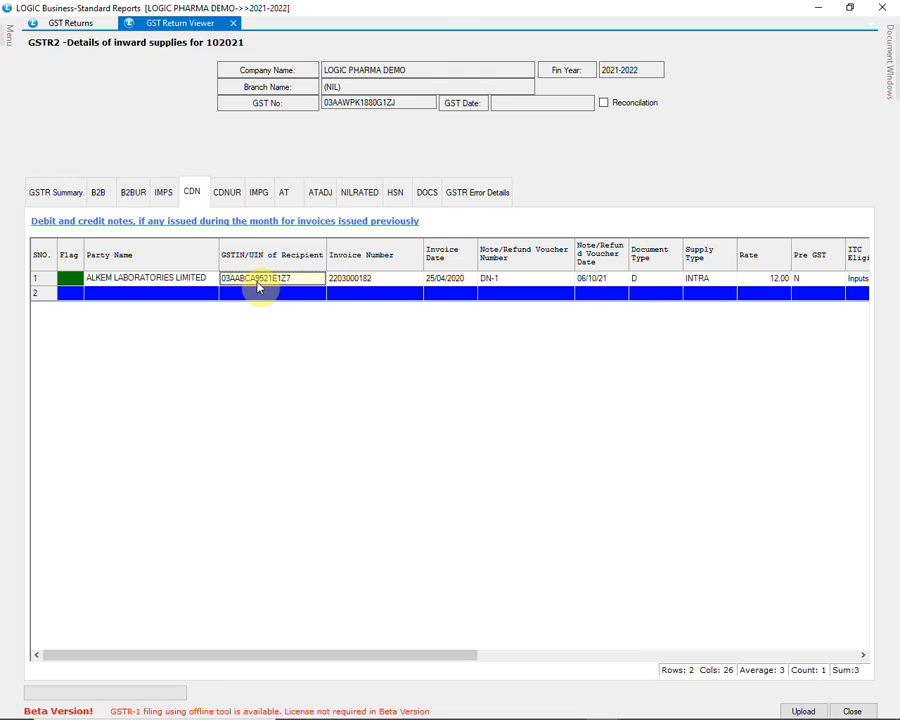
{"action": "left_click", "coordinate": [397, 194]}
{"action": "left_click", "coordinate": [380, 279]}
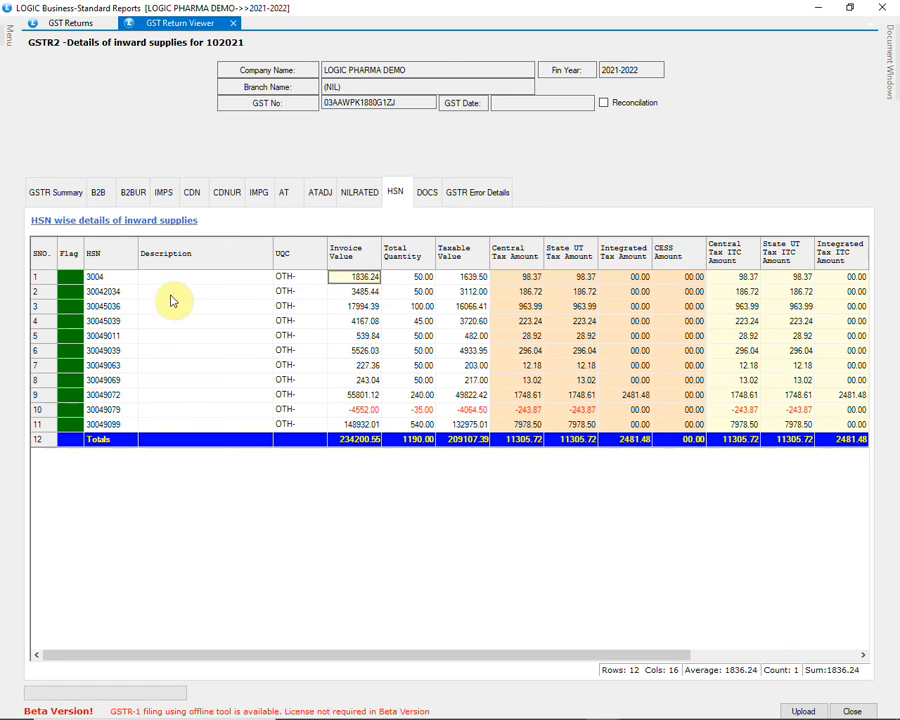
{"action": "left_click", "coordinate": [60, 193]}
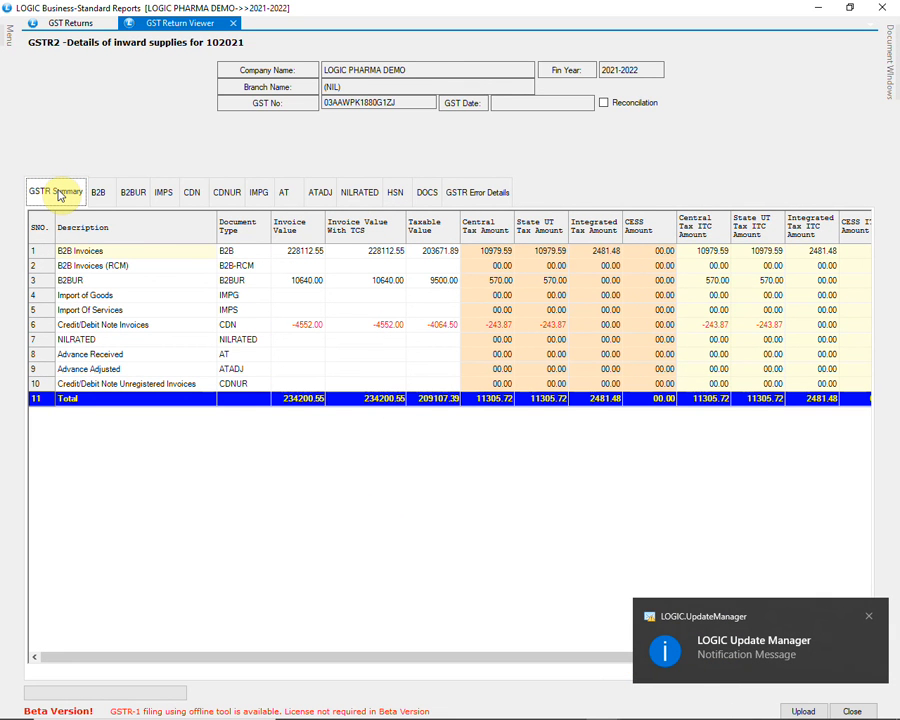
Enable reconciliation for the GSTR-2 return and view the file selection for a Json/Zip GSTR2A source, cancelling without choosing a file
{"action": "left_click", "coordinate": [632, 108]}
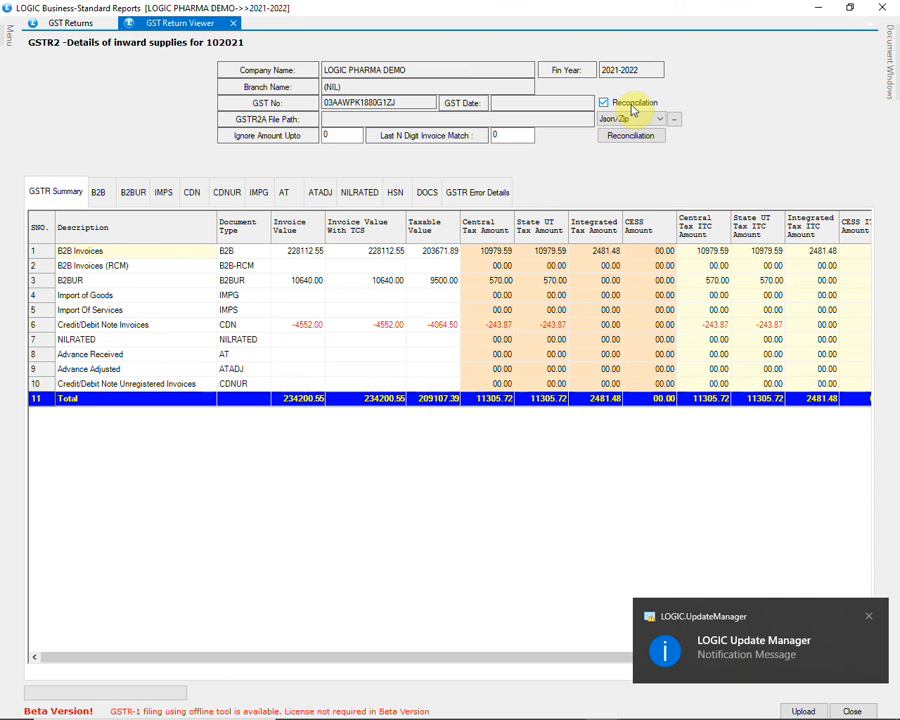
{"action": "left_click", "coordinate": [634, 119]}
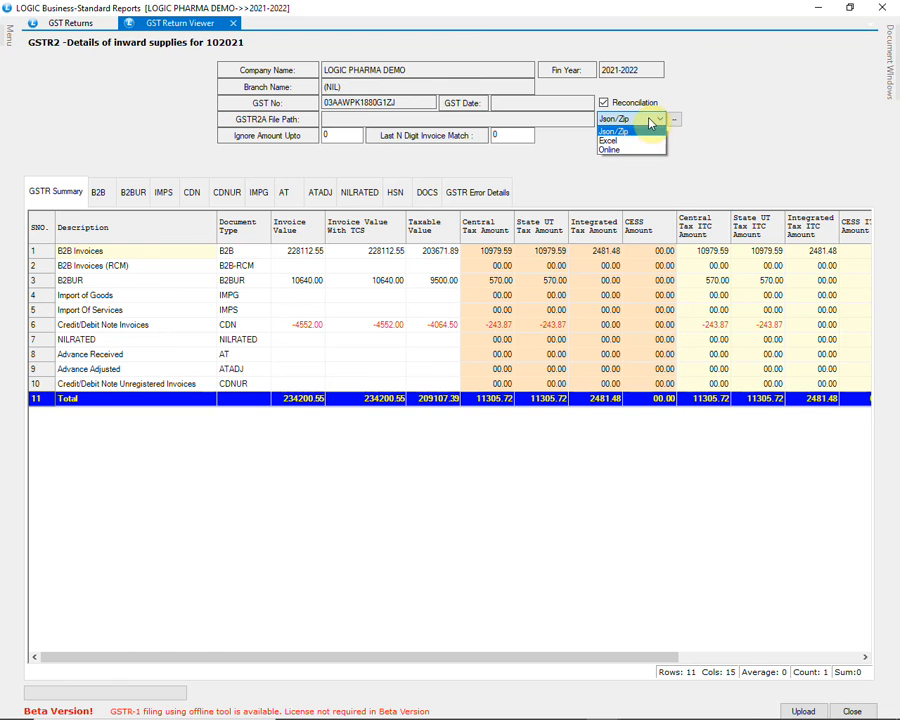
{"action": "left_click", "coordinate": [649, 119]}
{"action": "left_click", "coordinate": [672, 121]}
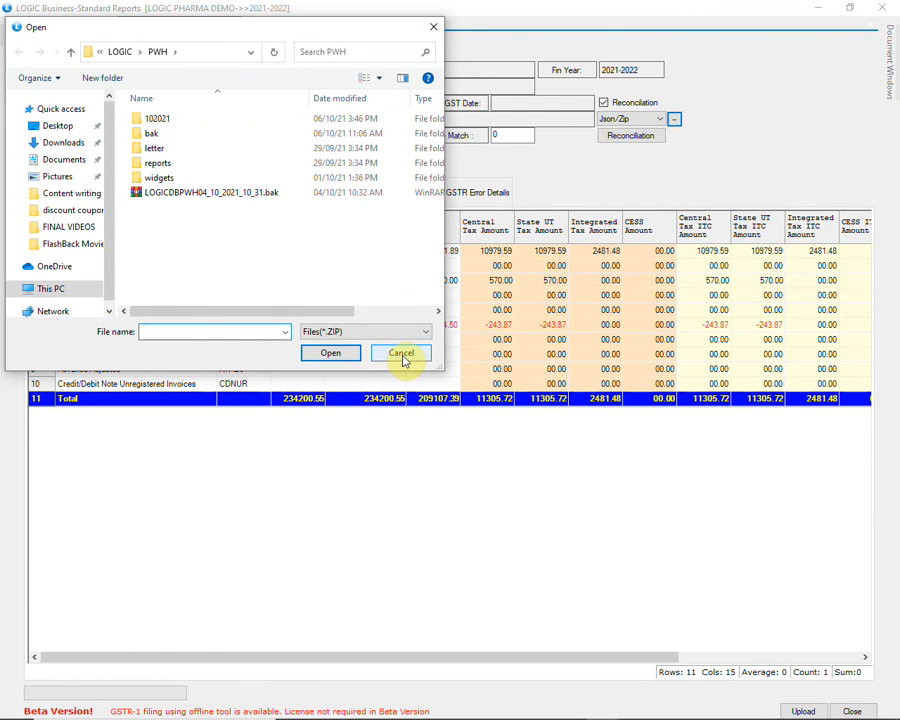
{"action": "left_click", "coordinate": [401, 356]}
Switch the GSTR2A source to Excel and view its file selection, cancelling without choosing a file
{"action": "left_click", "coordinate": [617, 121]}
{"action": "left_click", "coordinate": [608, 140]}
{"action": "left_click", "coordinate": [675, 119]}
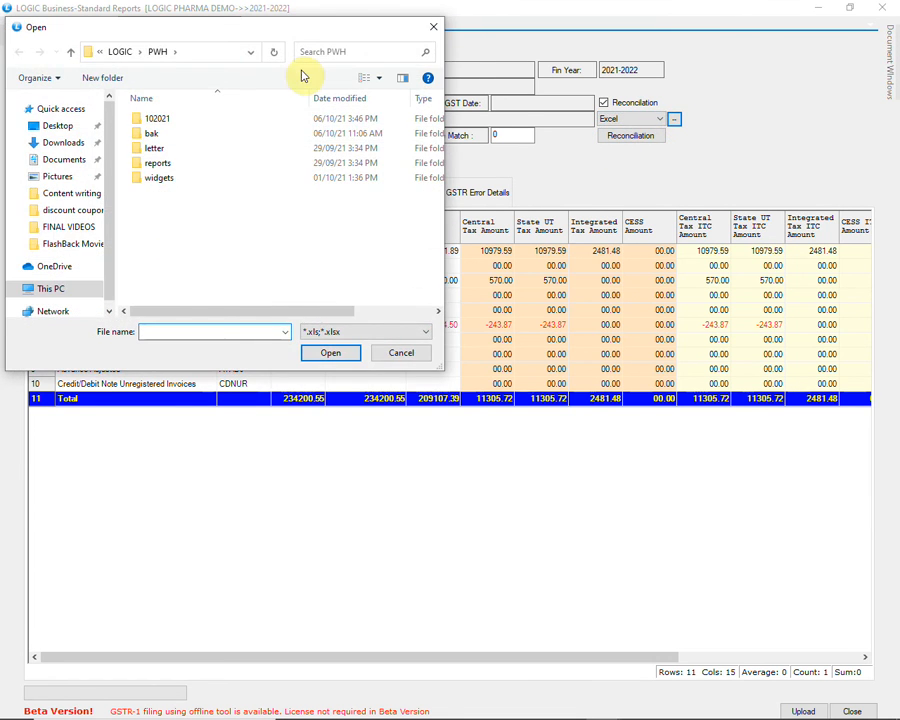
{"action": "left_click", "coordinate": [420, 352]}
Switch the GSTR2A source to Online to view its options, and close the GSTR-2 return viewer
{"action": "left_click", "coordinate": [626, 119]}
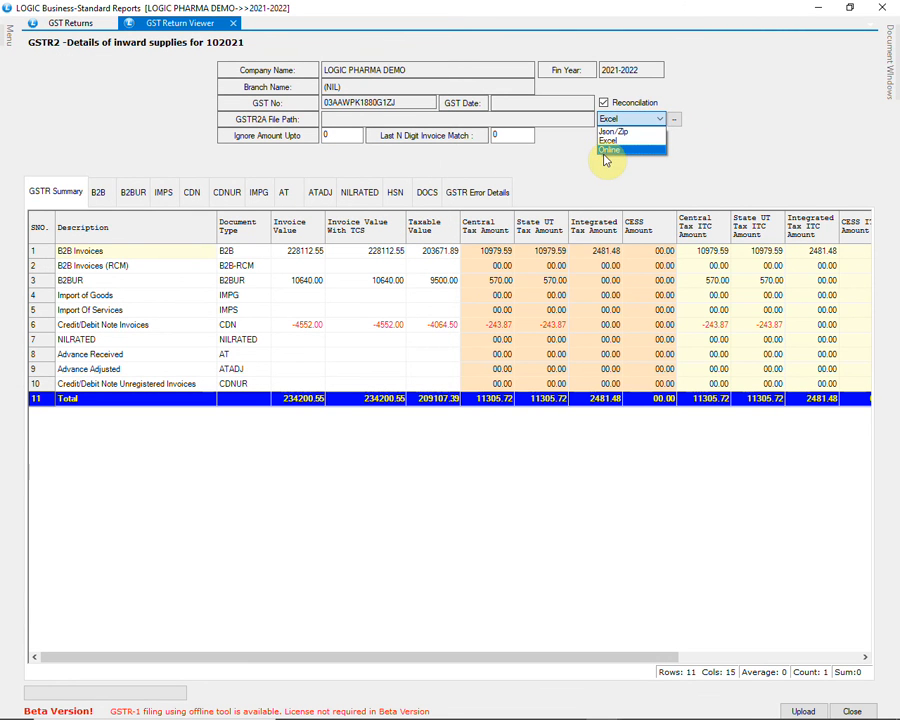
{"action": "left_click", "coordinate": [606, 150]}
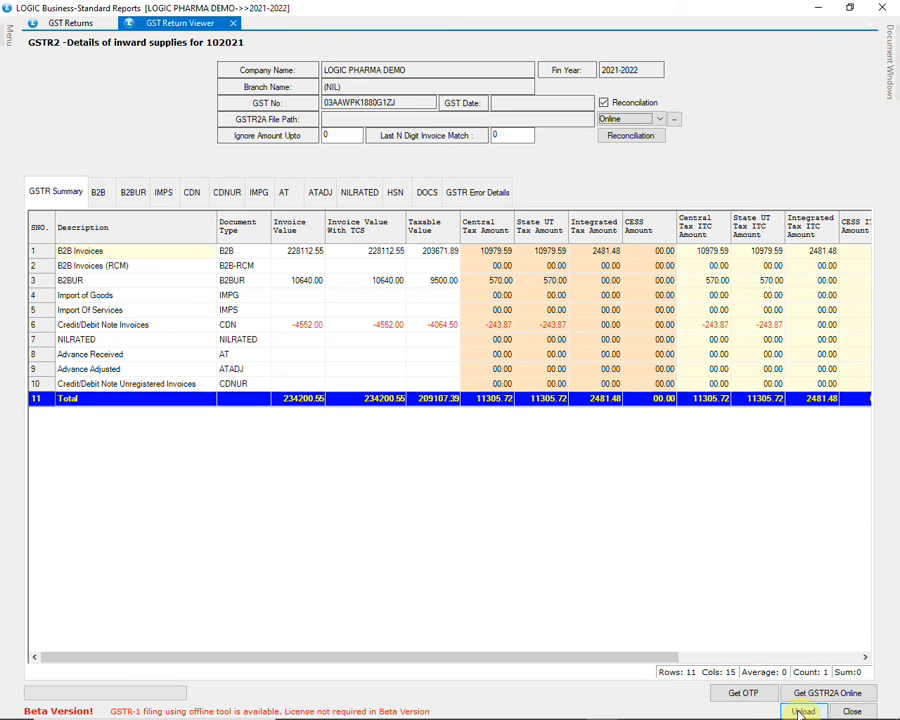
{"action": "left_click", "coordinate": [853, 711]}
Generate the GSTR-3B return for 01/10/2021 to 31/10/2021
{"action": "left_click", "coordinate": [436, 240]}
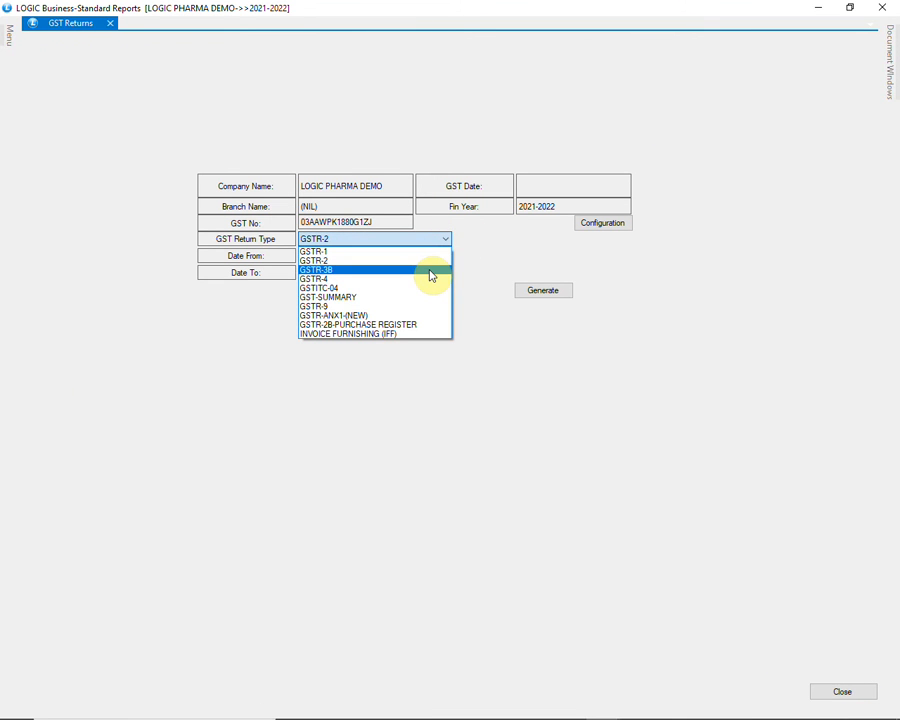
{"action": "left_click", "coordinate": [431, 271]}
{"action": "left_click", "coordinate": [555, 292]}
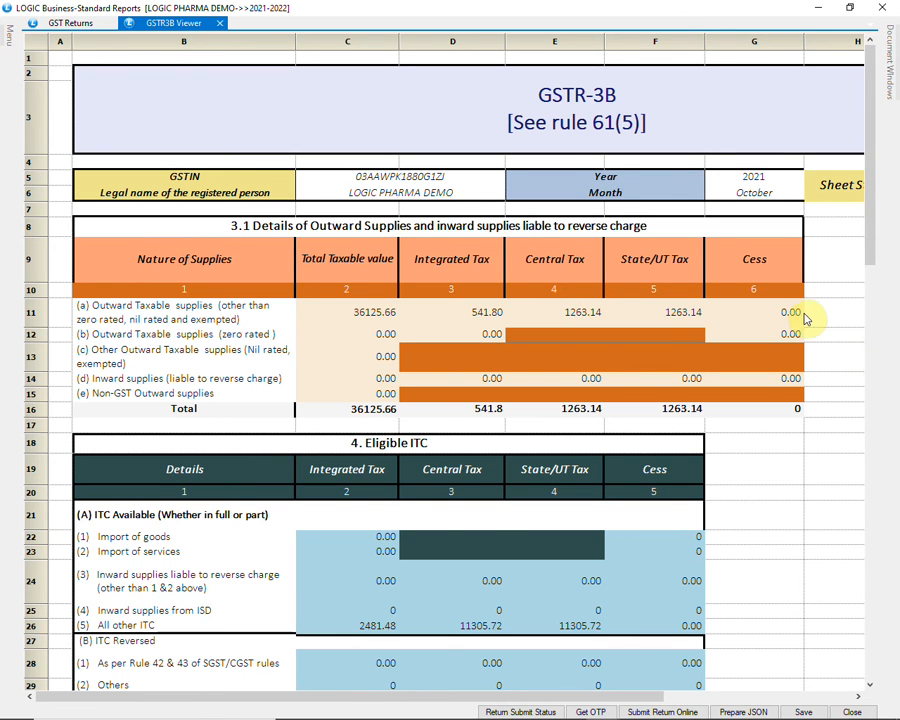
Examine the GSTR-3B outward supplies, eligible ITC, exempt supplies, interest and inter-state supplies sections, and close the GSTR-3B viewer
{"action": "scroll", "coordinate": [806, 318], "scroll_direction": "down", "scroll_amount": 2}
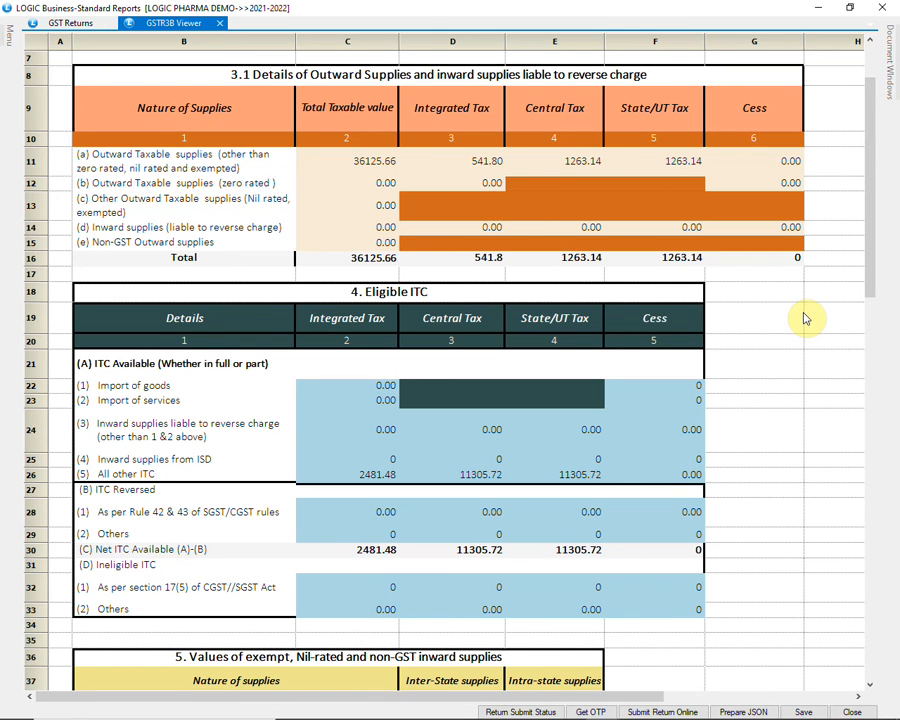
{"action": "scroll", "coordinate": [806, 318], "scroll_direction": "down", "scroll_amount": 2}
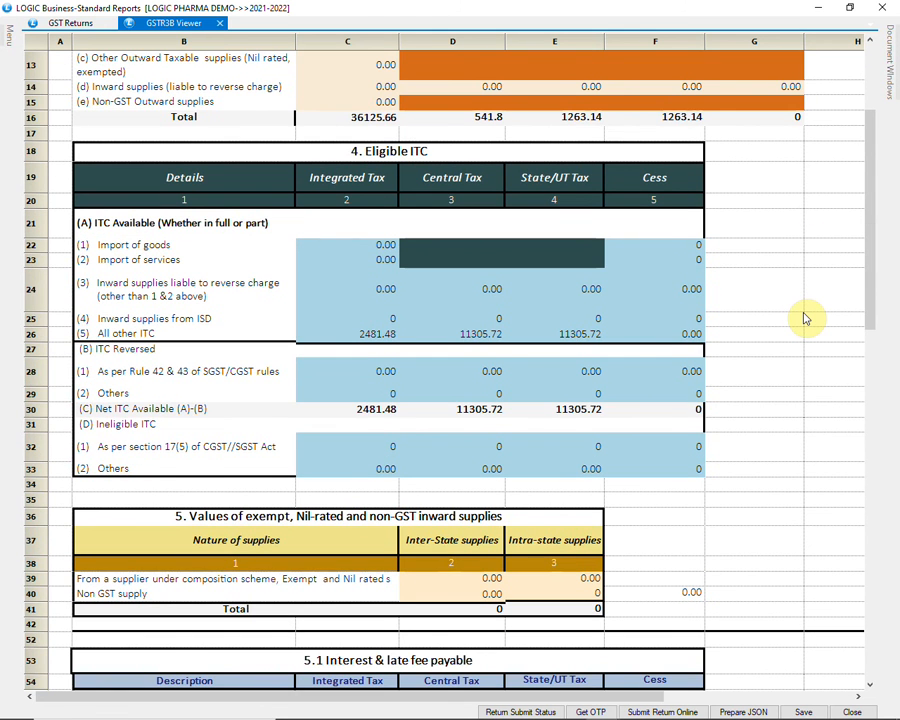
{"action": "scroll", "coordinate": [806, 318], "scroll_direction": "down", "scroll_amount": 2}
{"action": "scroll", "coordinate": [806, 318], "scroll_direction": "down", "scroll_amount": 2}
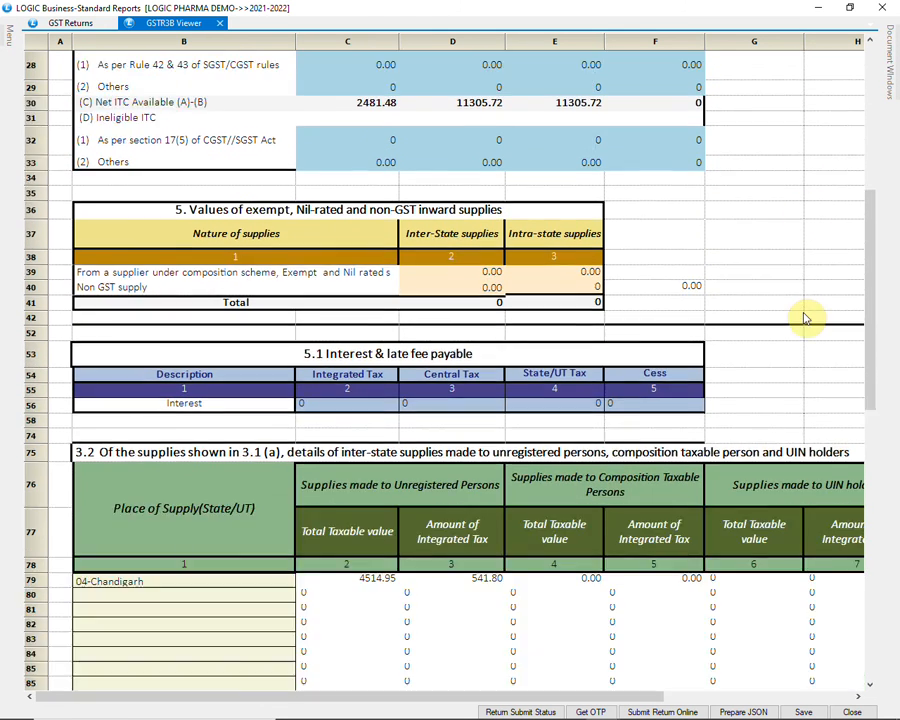
{"action": "scroll", "coordinate": [806, 318], "scroll_direction": "down", "scroll_amount": 1}
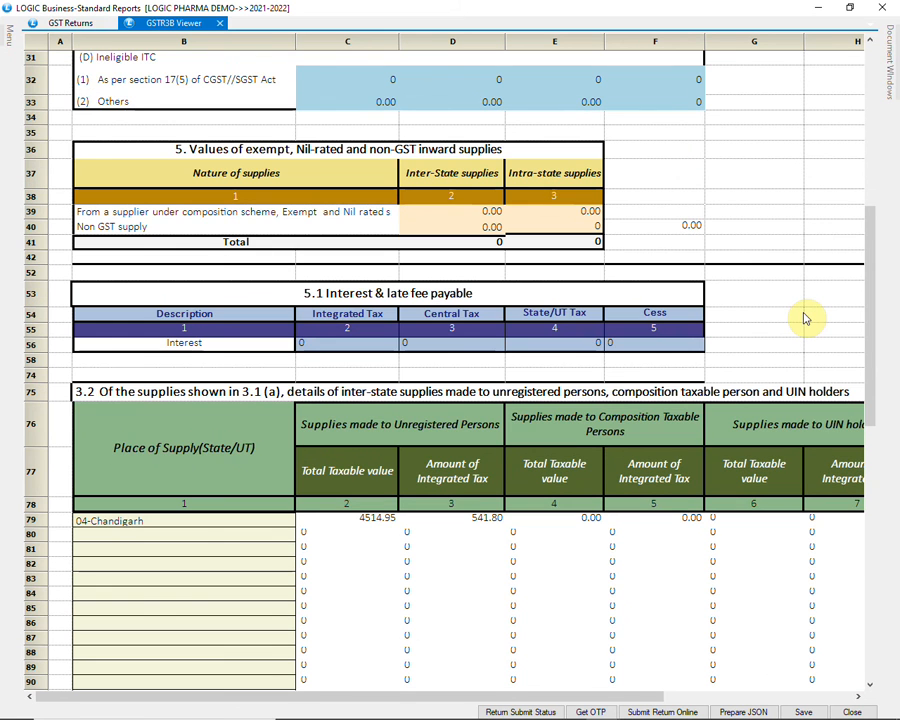
{"action": "scroll", "coordinate": [806, 318], "scroll_direction": "down", "scroll_amount": 1}
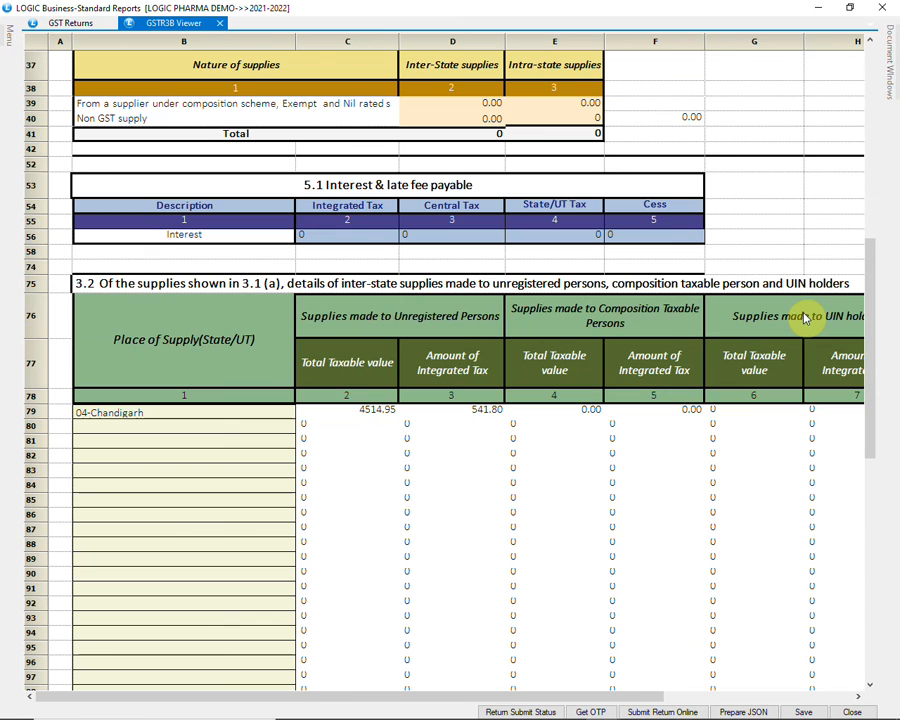
{"action": "scroll", "coordinate": [806, 318], "scroll_direction": "up", "scroll_amount": 2}
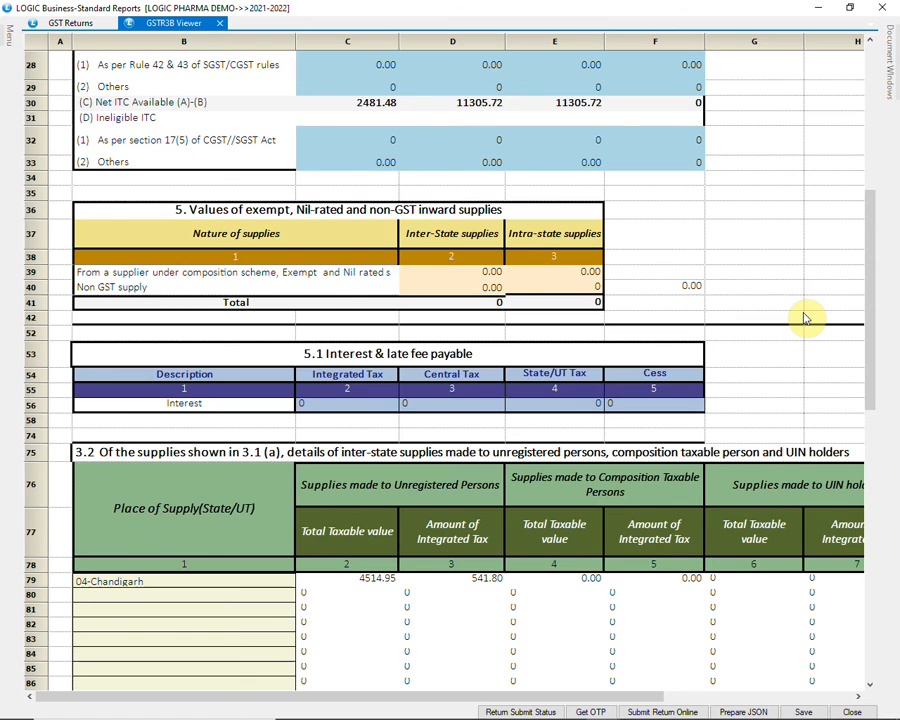
{"action": "scroll", "coordinate": [806, 318], "scroll_direction": "up", "scroll_amount": 2}
{"action": "scroll", "coordinate": [806, 318], "scroll_direction": "up", "scroll_amount": 1}
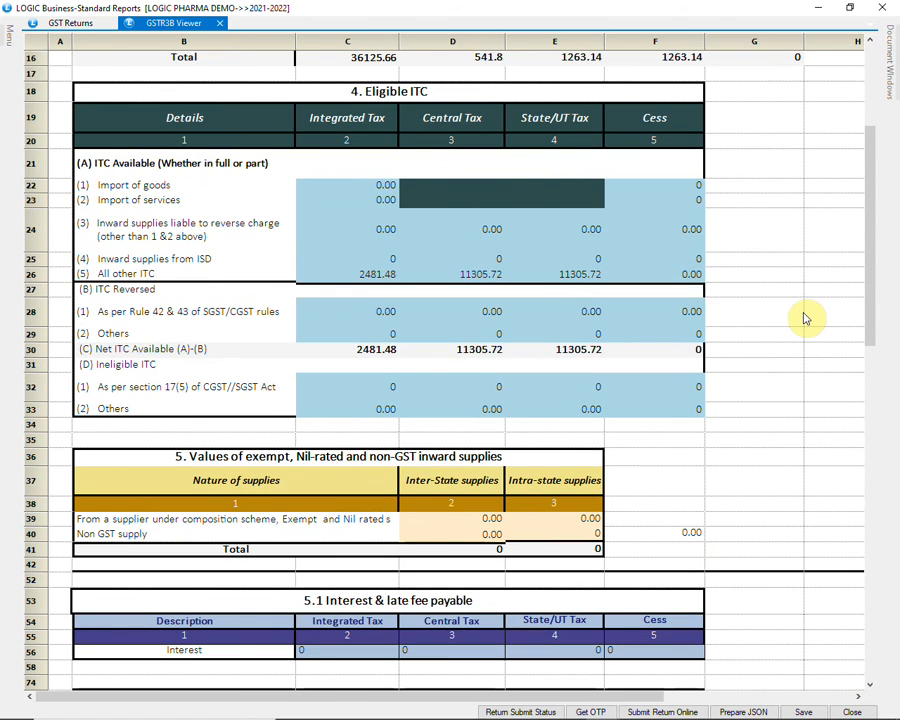
{"action": "scroll", "coordinate": [806, 318], "scroll_direction": "up", "scroll_amount": 1}
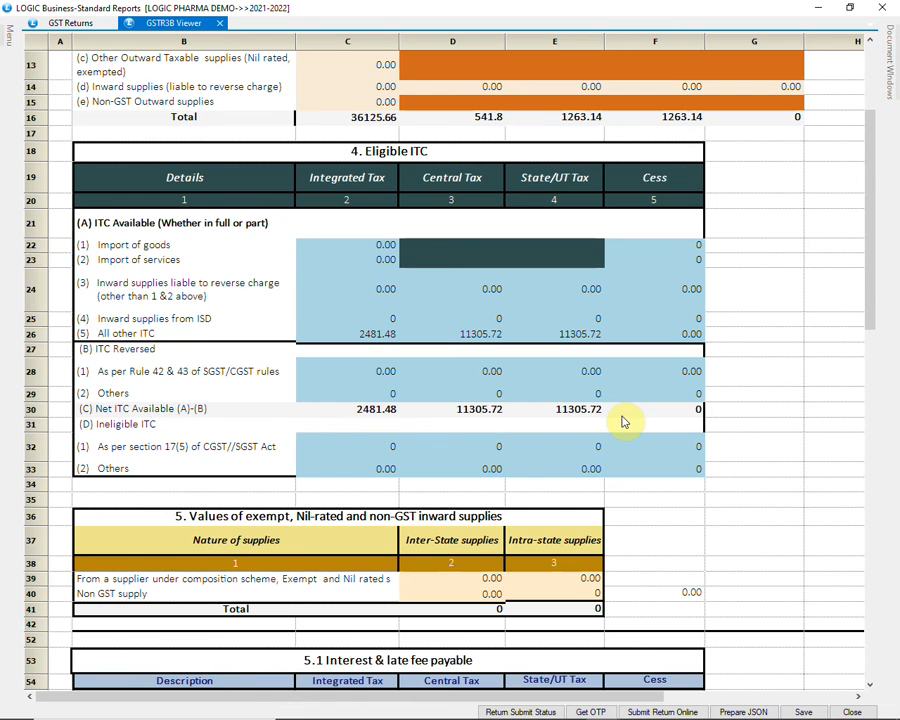
{"action": "scroll", "coordinate": [622, 422], "scroll_direction": "up", "scroll_amount": 3}
{"action": "scroll", "coordinate": [622, 422], "scroll_direction": "up", "scroll_amount": 1}
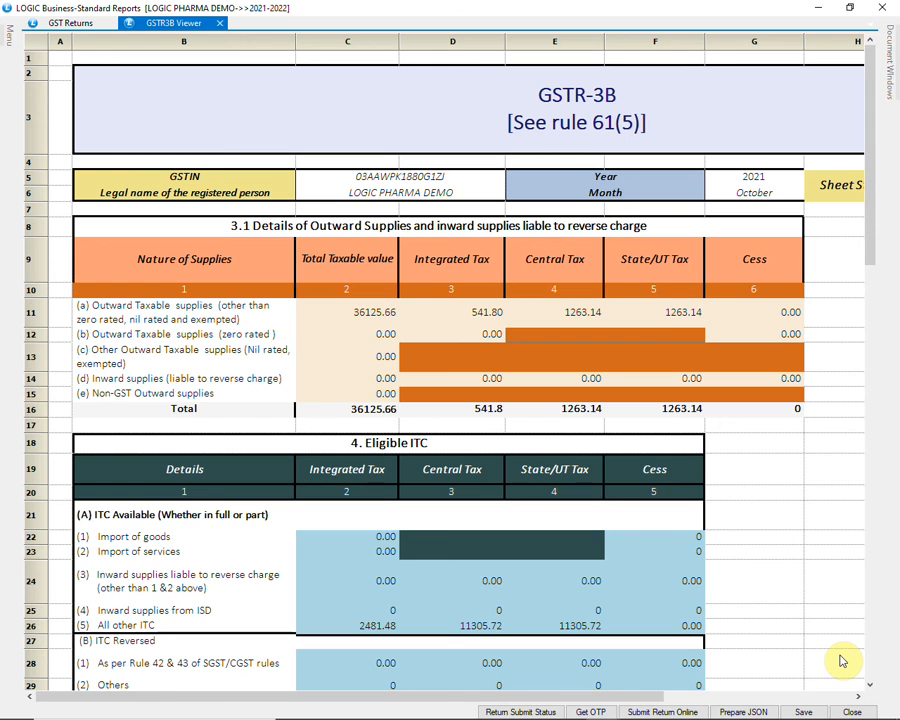
{"action": "left_click", "coordinate": [851, 711]}
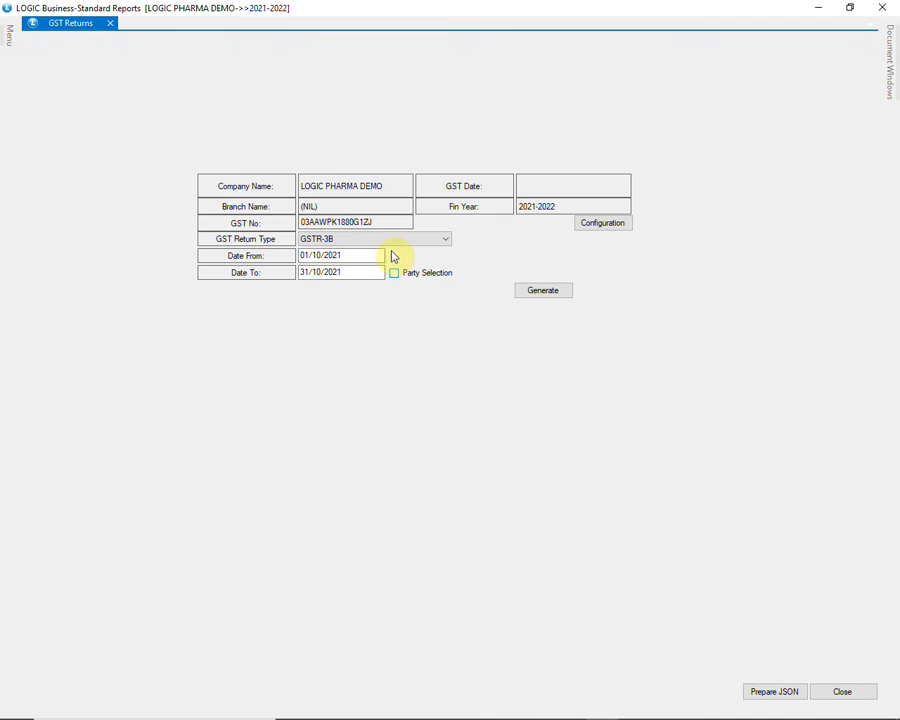
Review the available GST return types, keep GSTR-3B selected, and close GST Returns
{"action": "left_click", "coordinate": [362, 240]}
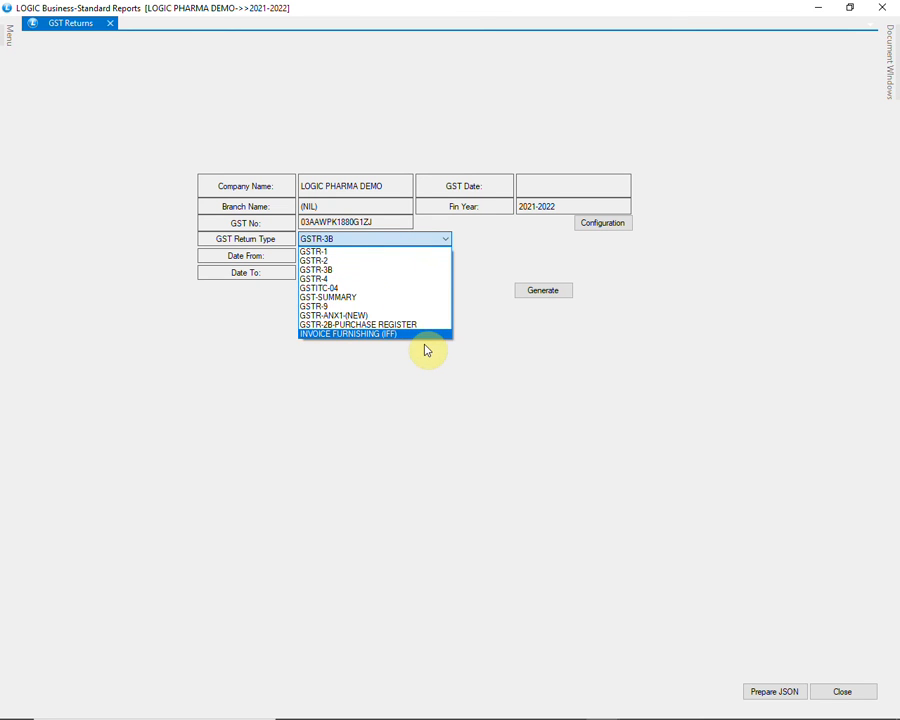
{"action": "left_click", "coordinate": [446, 242]}
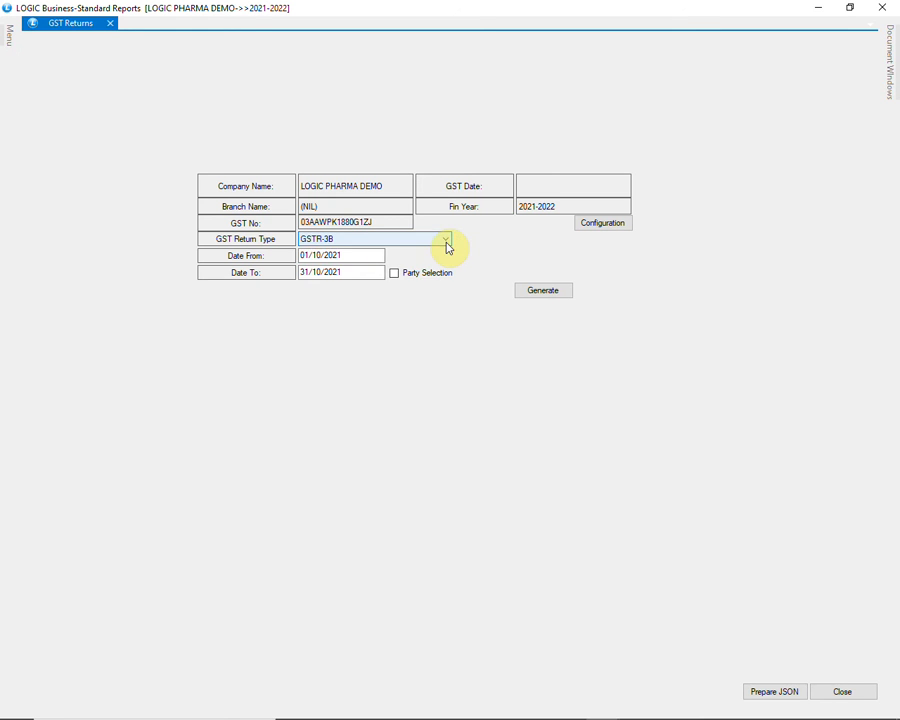
{"action": "left_click", "coordinate": [838, 692]}
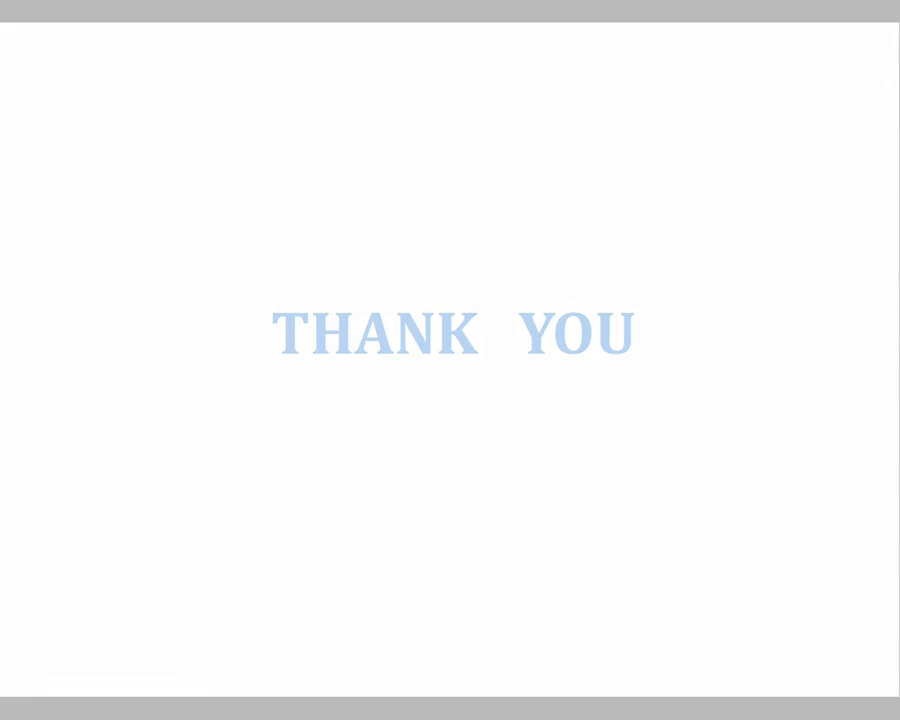